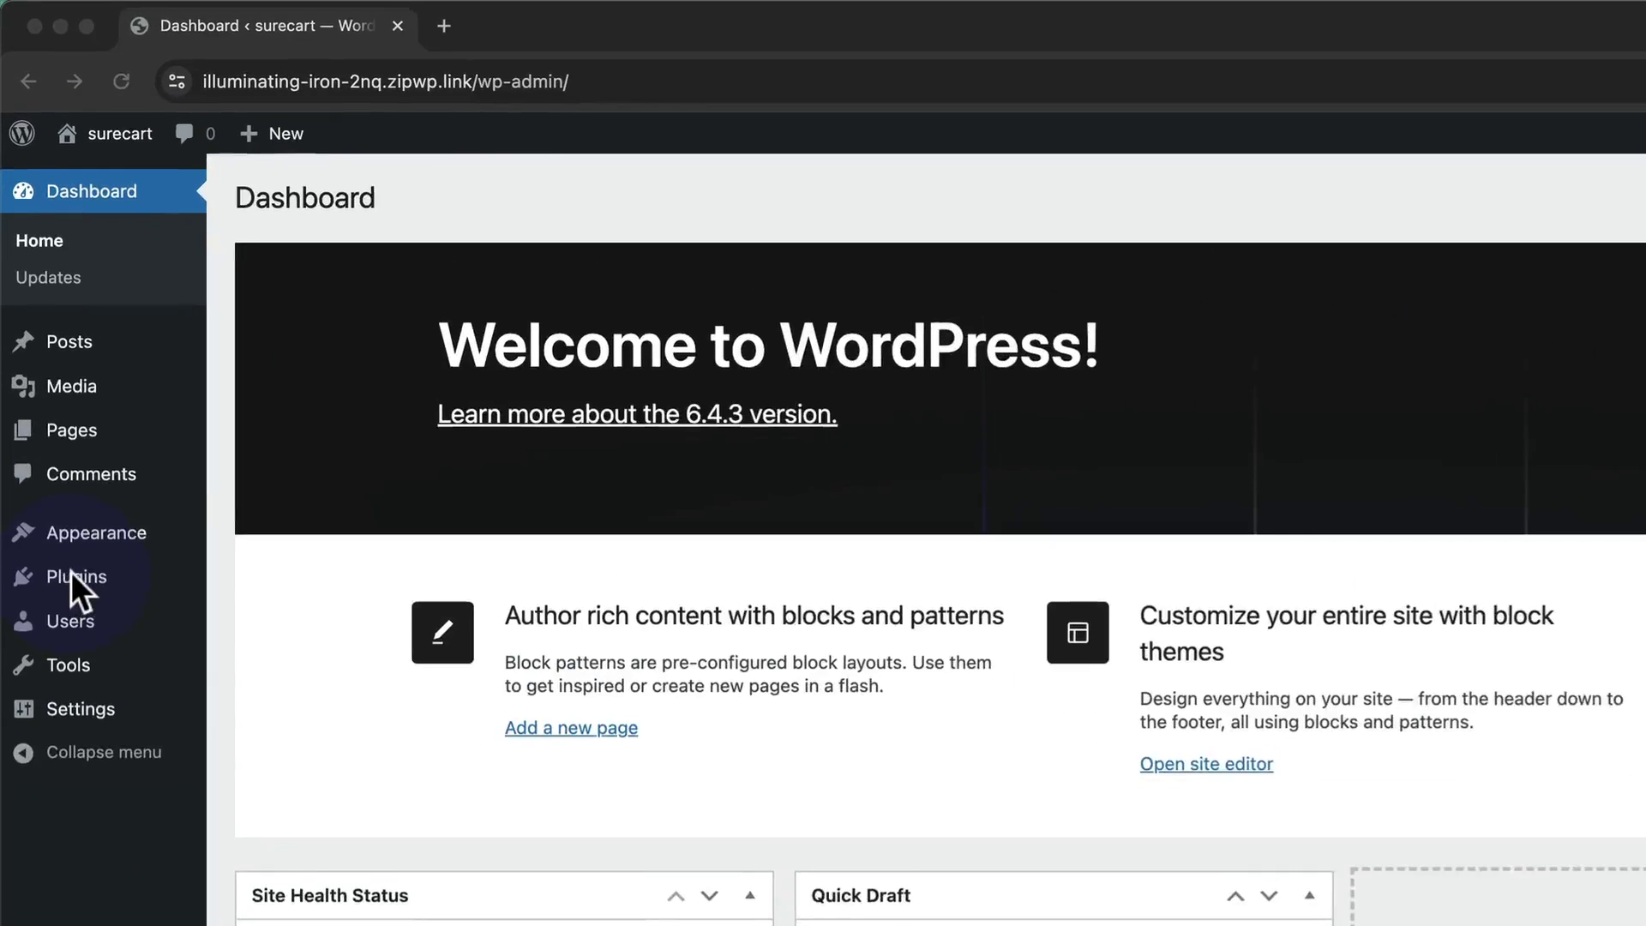
- Find 'surecart' under Add New Plugin, then install and activate the SureCart plugin
left_click(44, 386)
left_click(321, 140)
left_click(1514, 180)
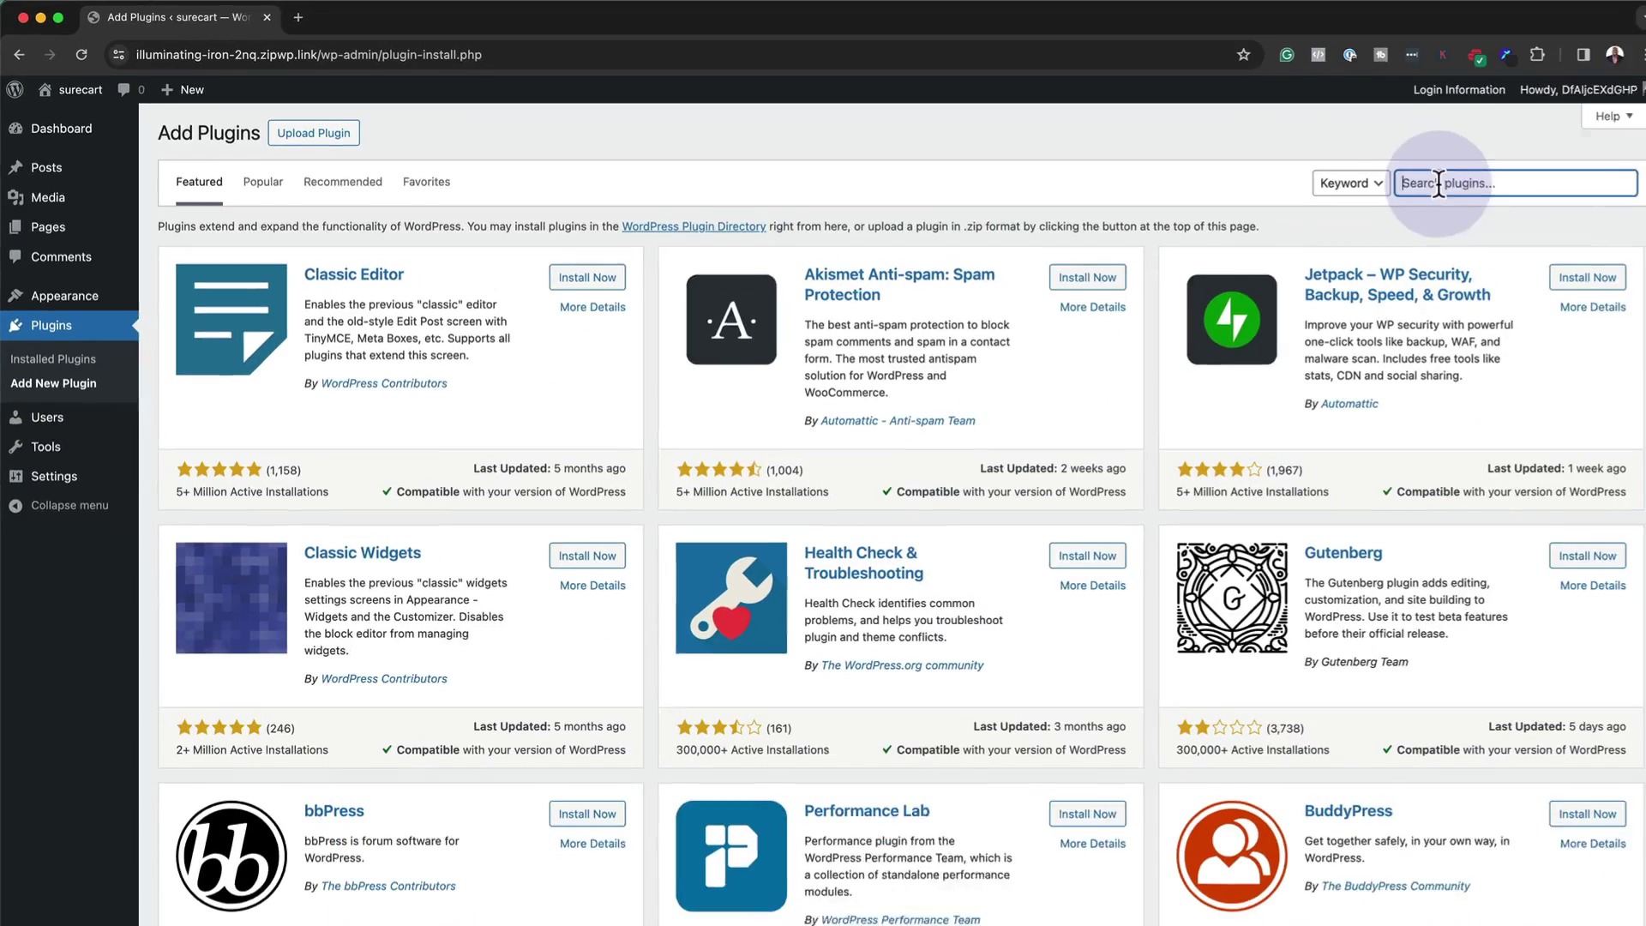
type("surecart")
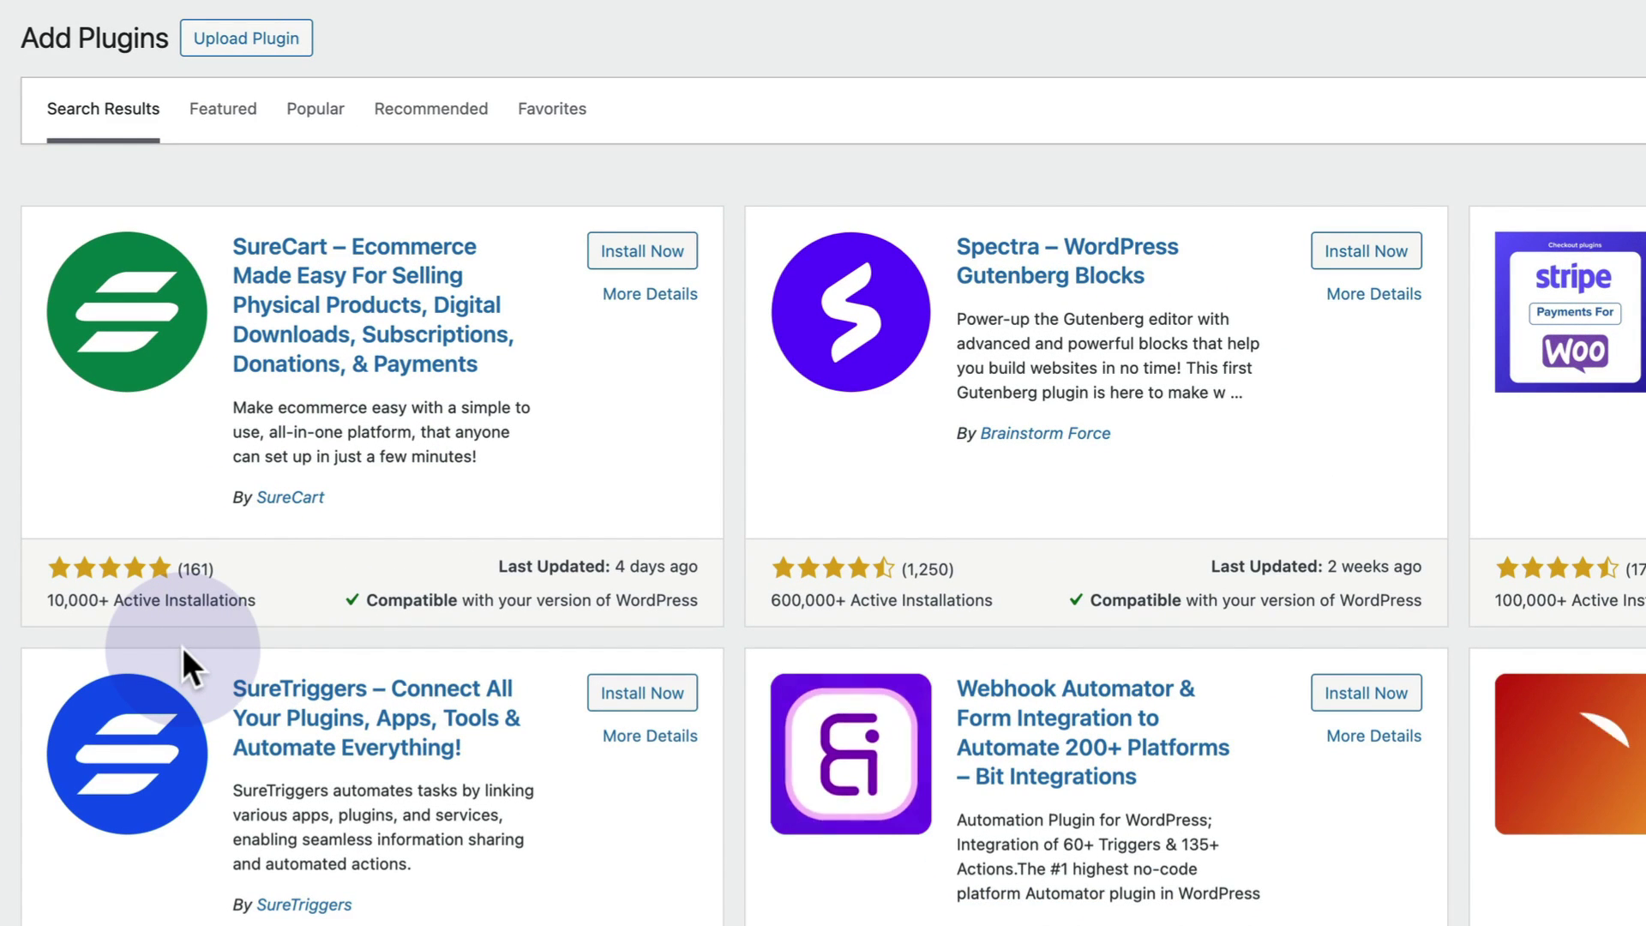
left_click(608, 251)
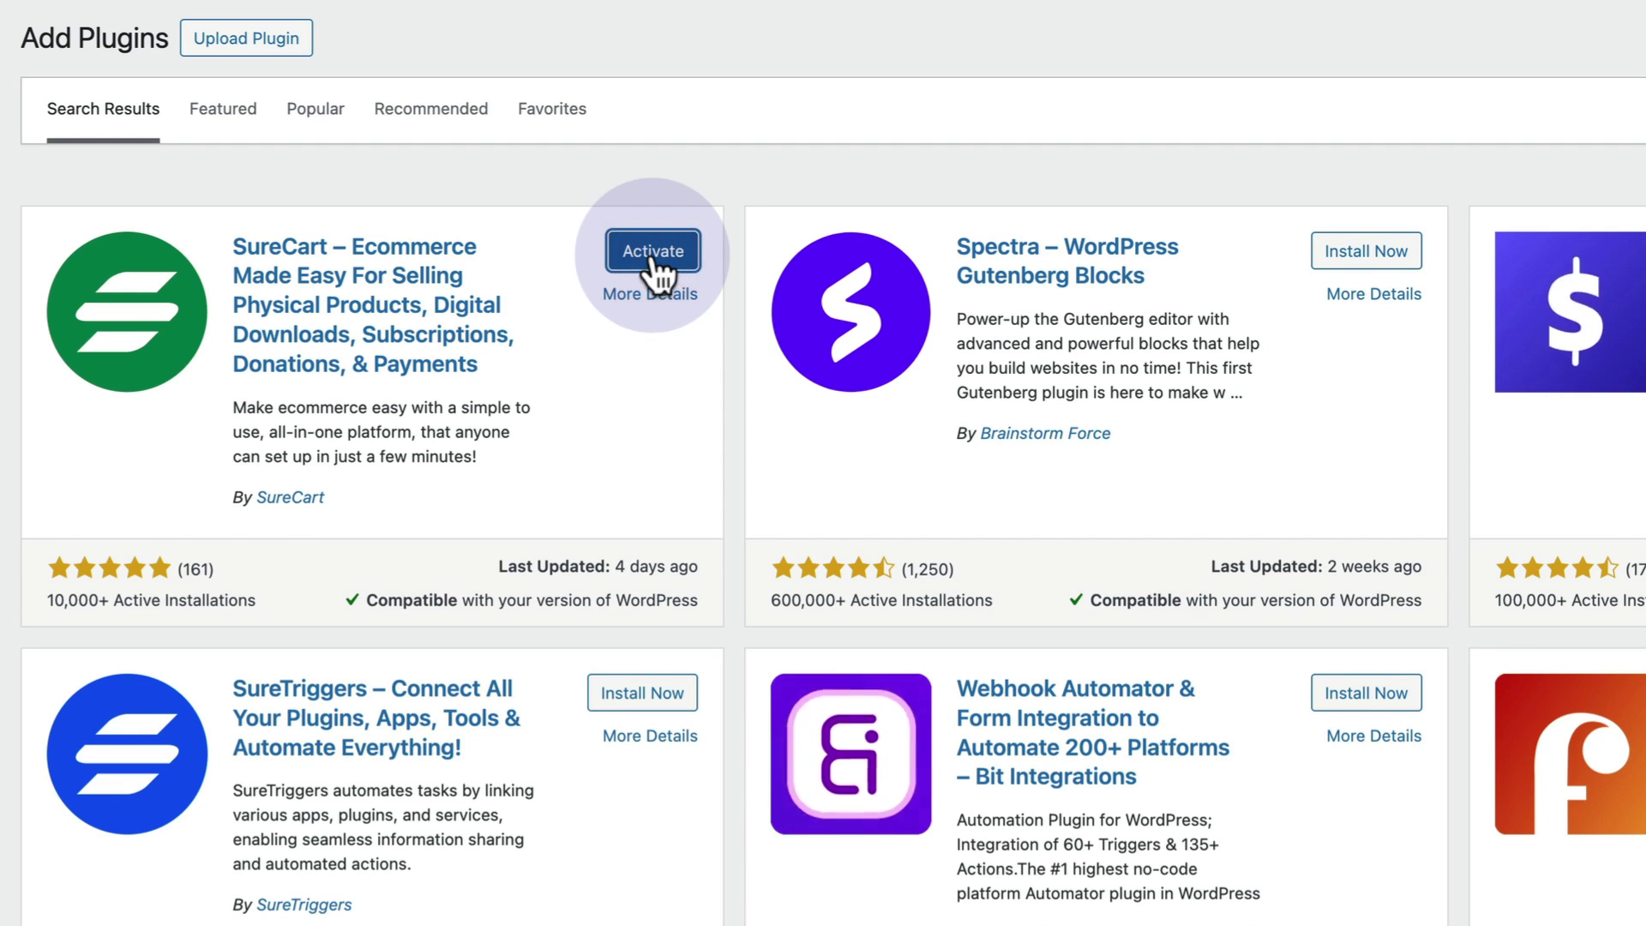
left_click(654, 251)
mouse_move(83, 343)
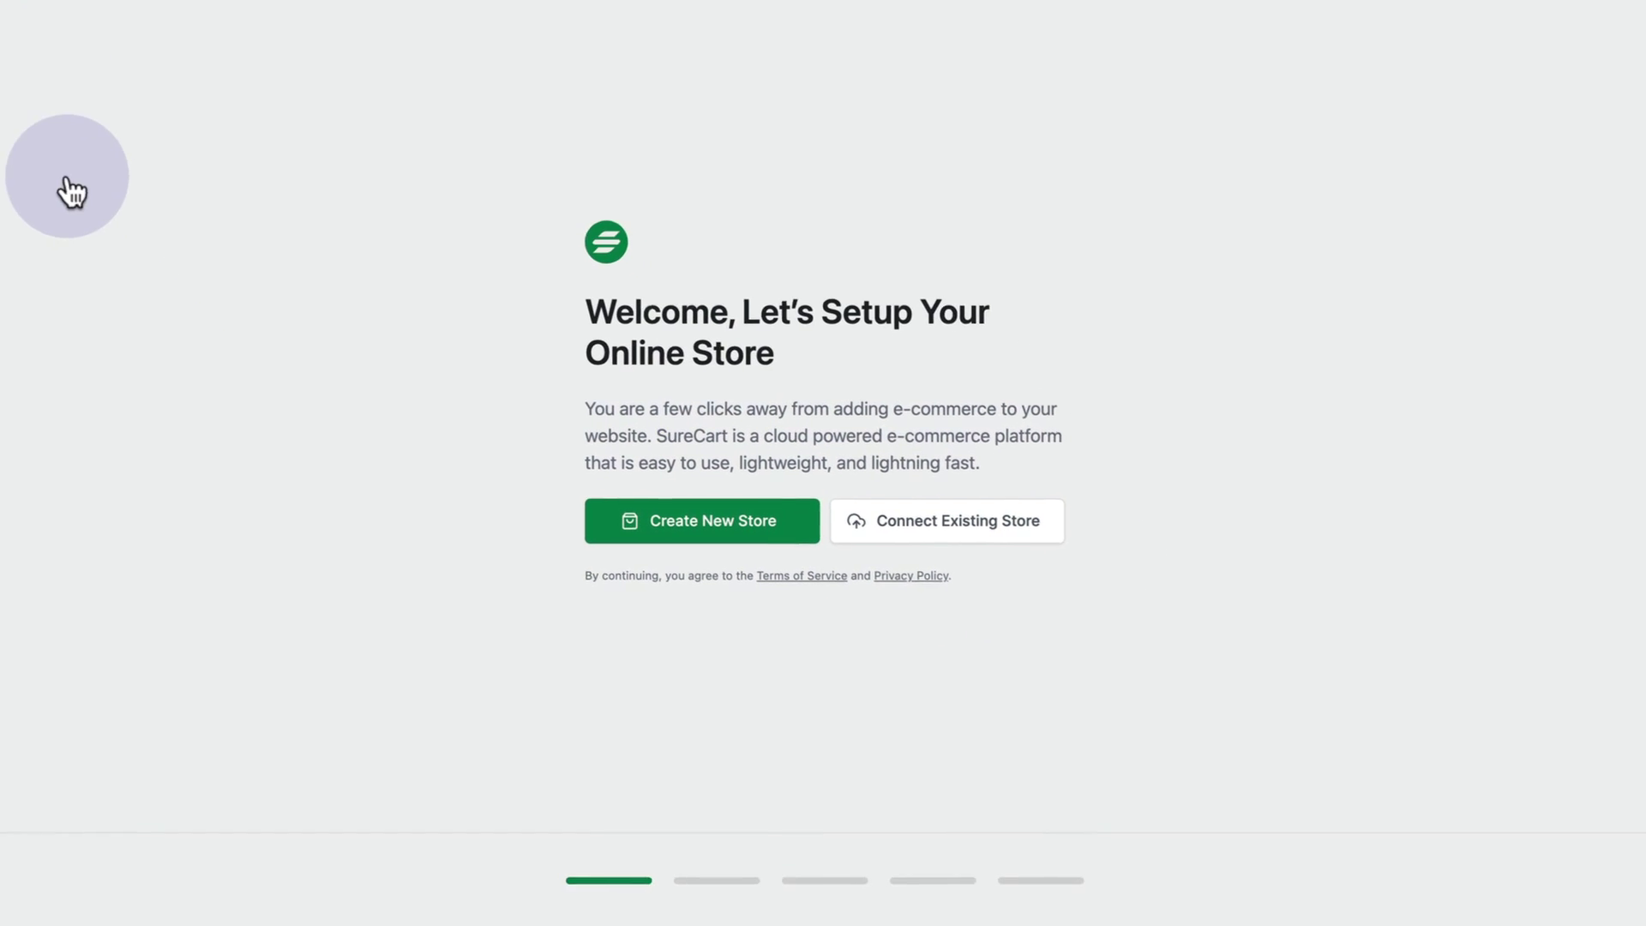
- Create a new store in US dollars, starting with demo products and the confirmed notification email
left_click(723, 513)
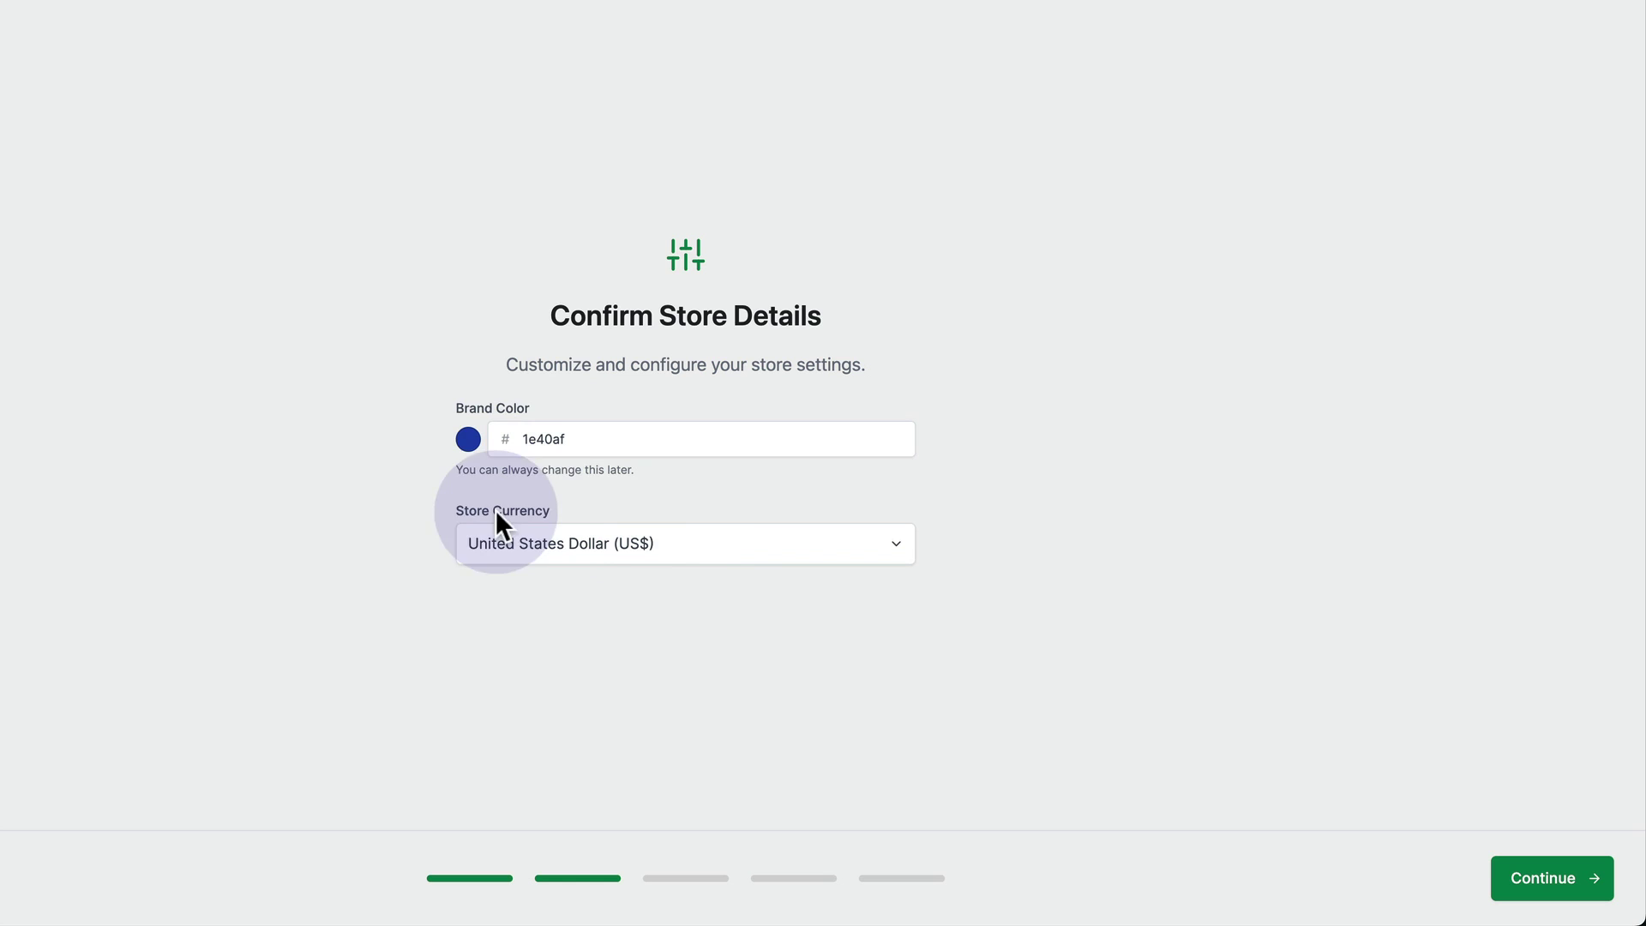
left_click(1552, 883)
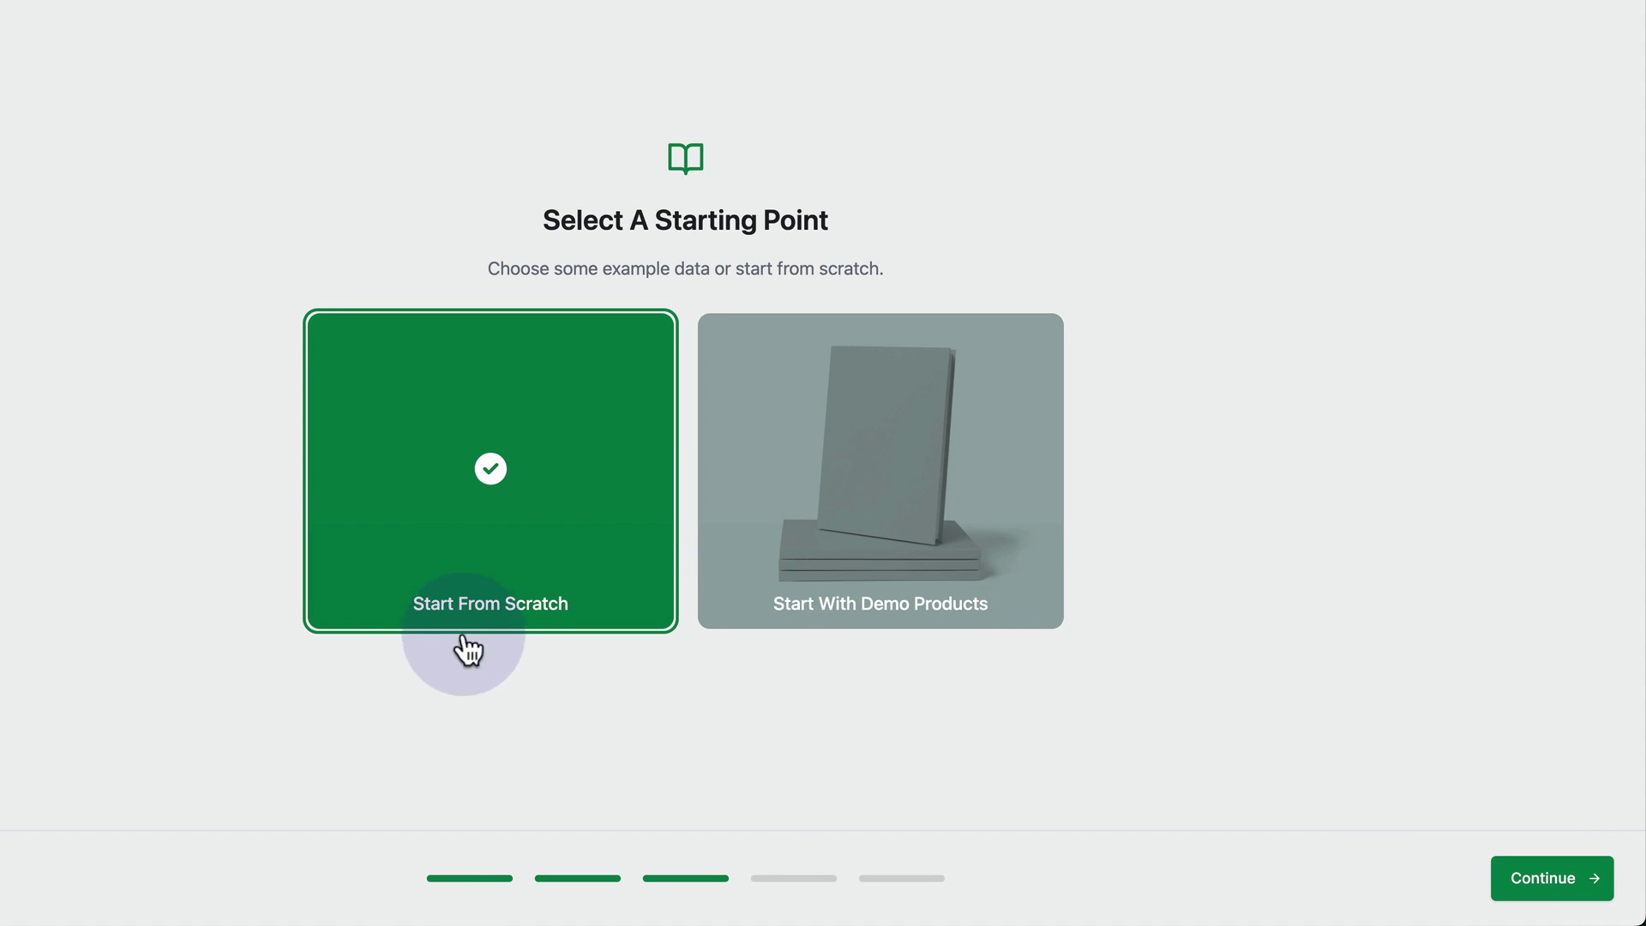
left_click(953, 553)
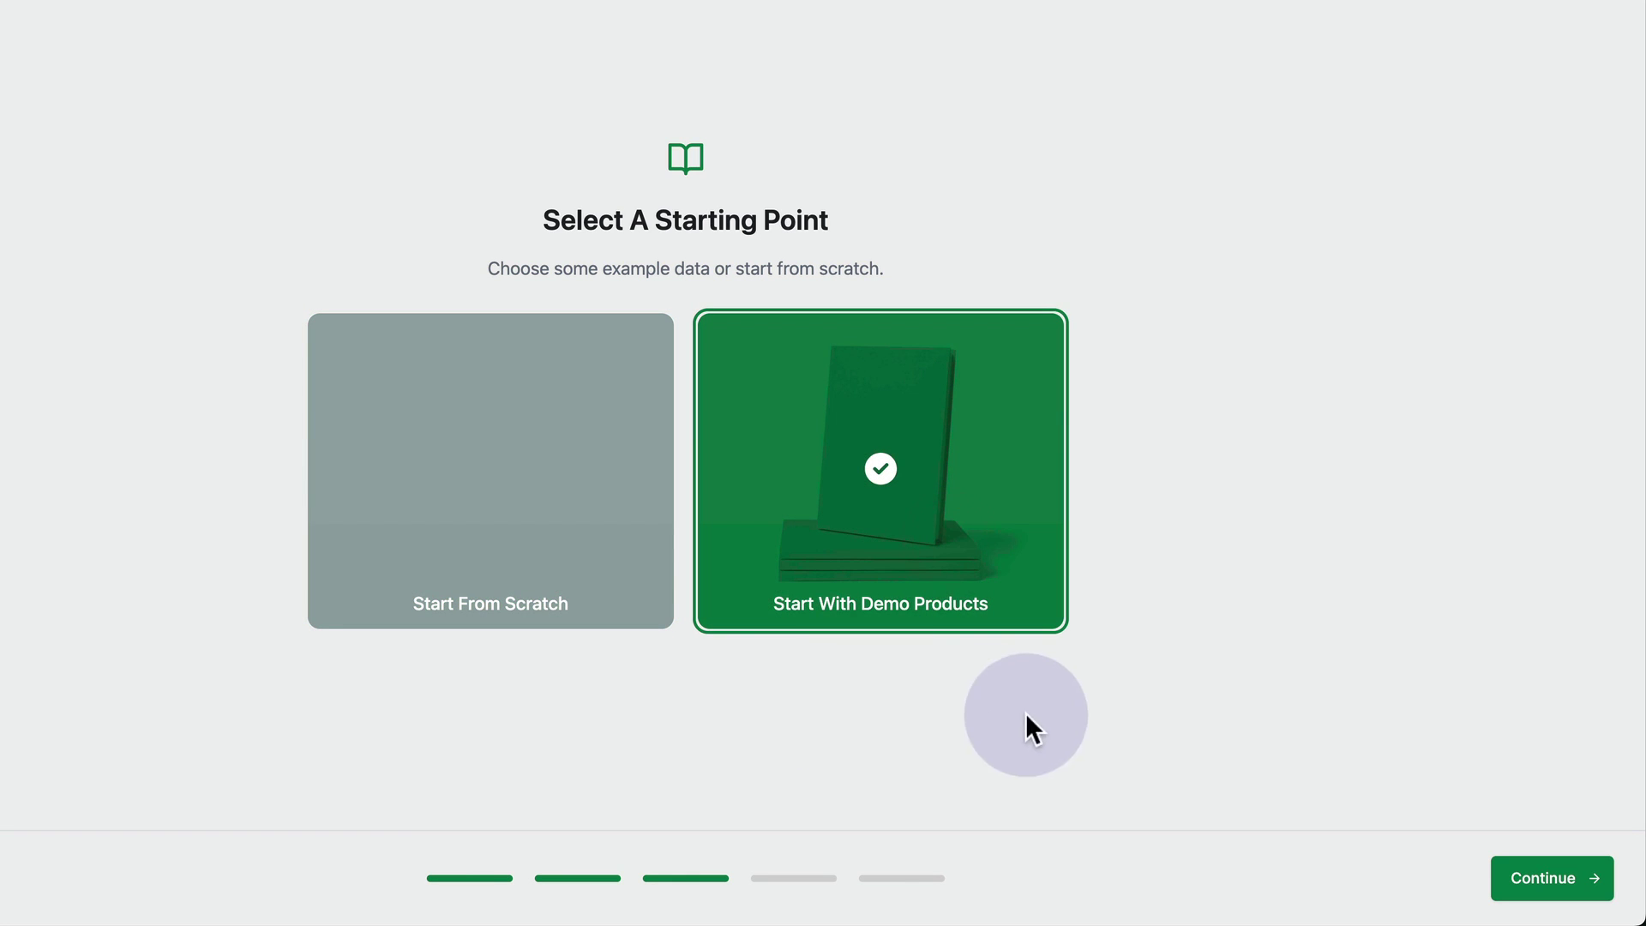
left_click(1550, 879)
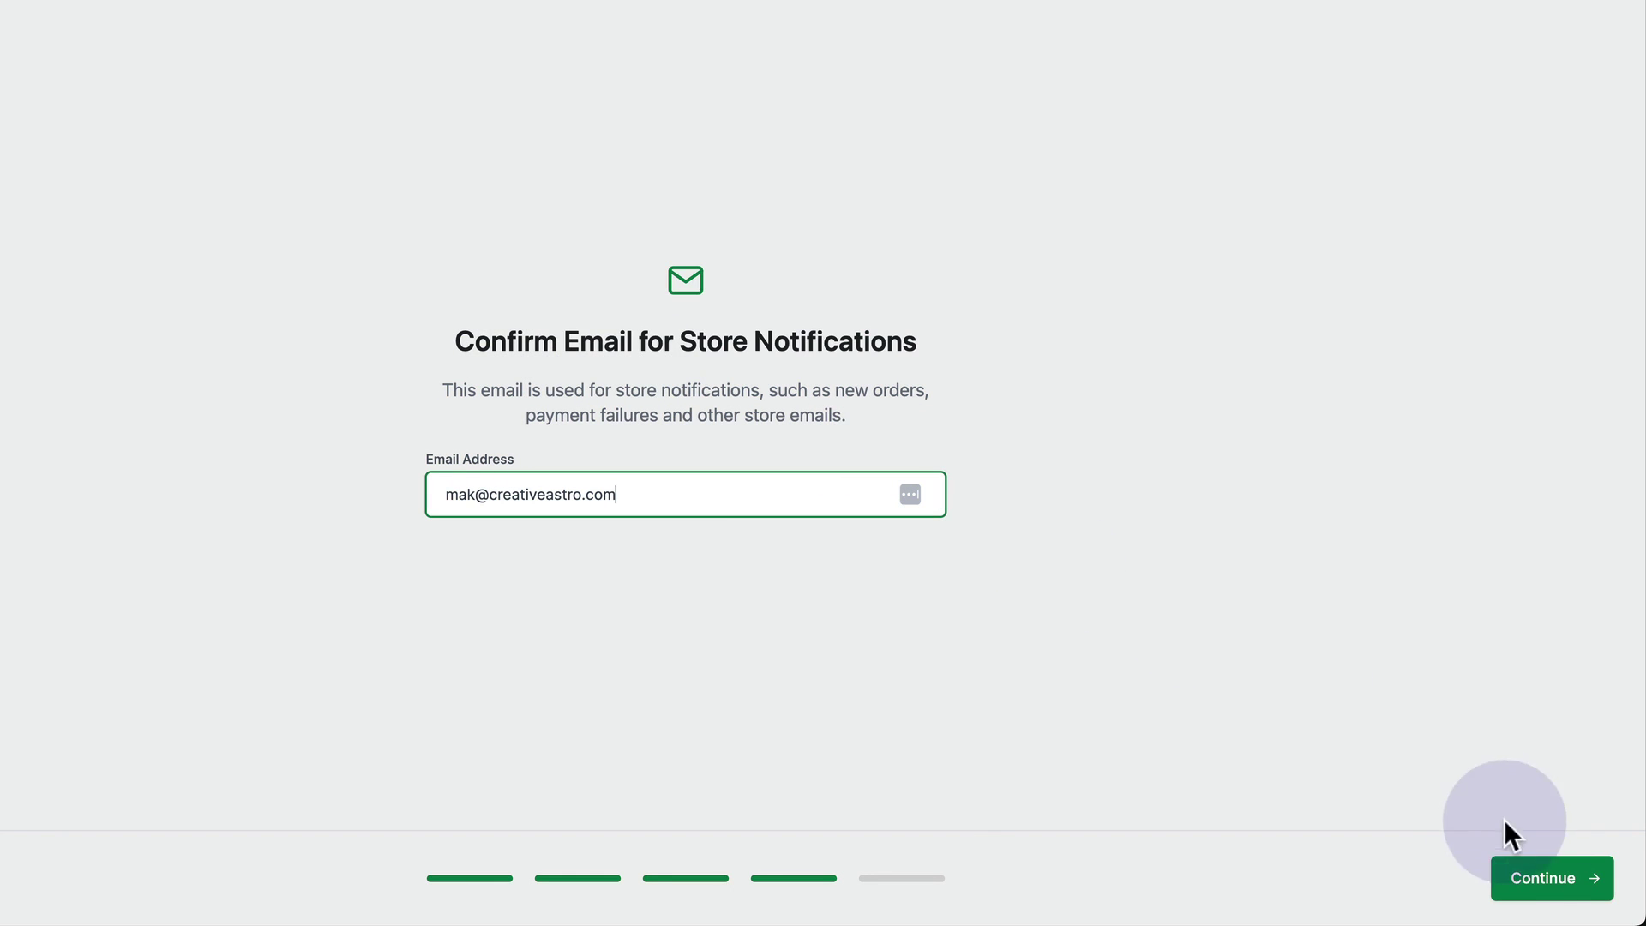
left_click(1556, 873)
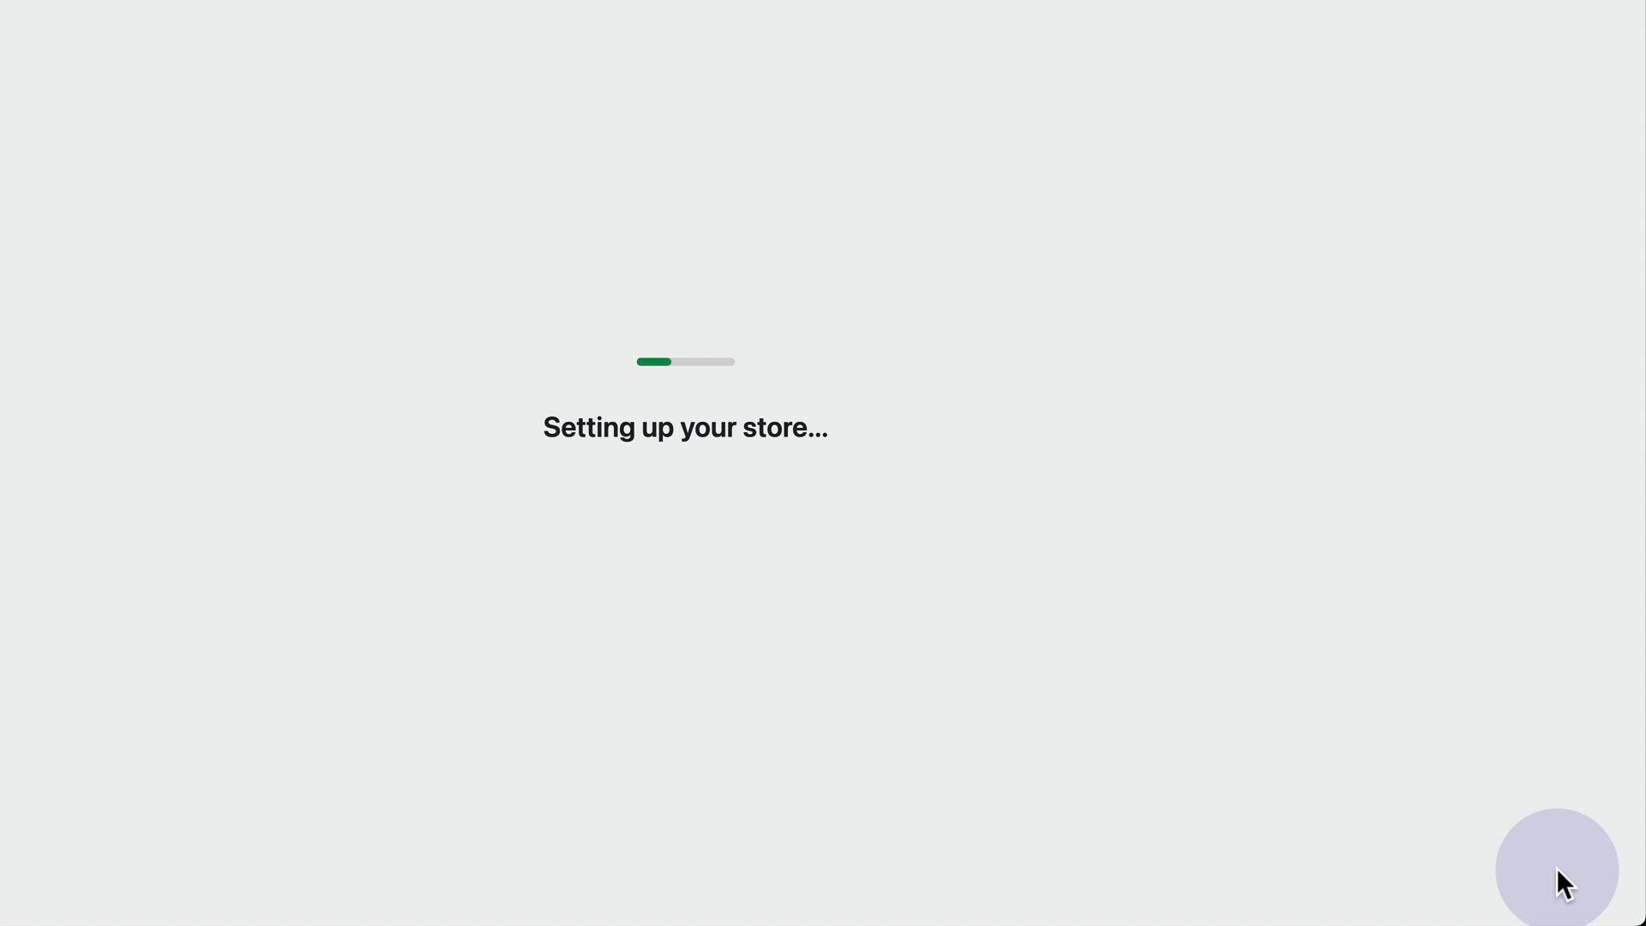
- Browse the store front, checkout page, and customer dashboard's Orders, Plans and Downloads sections
left_click(718, 490)
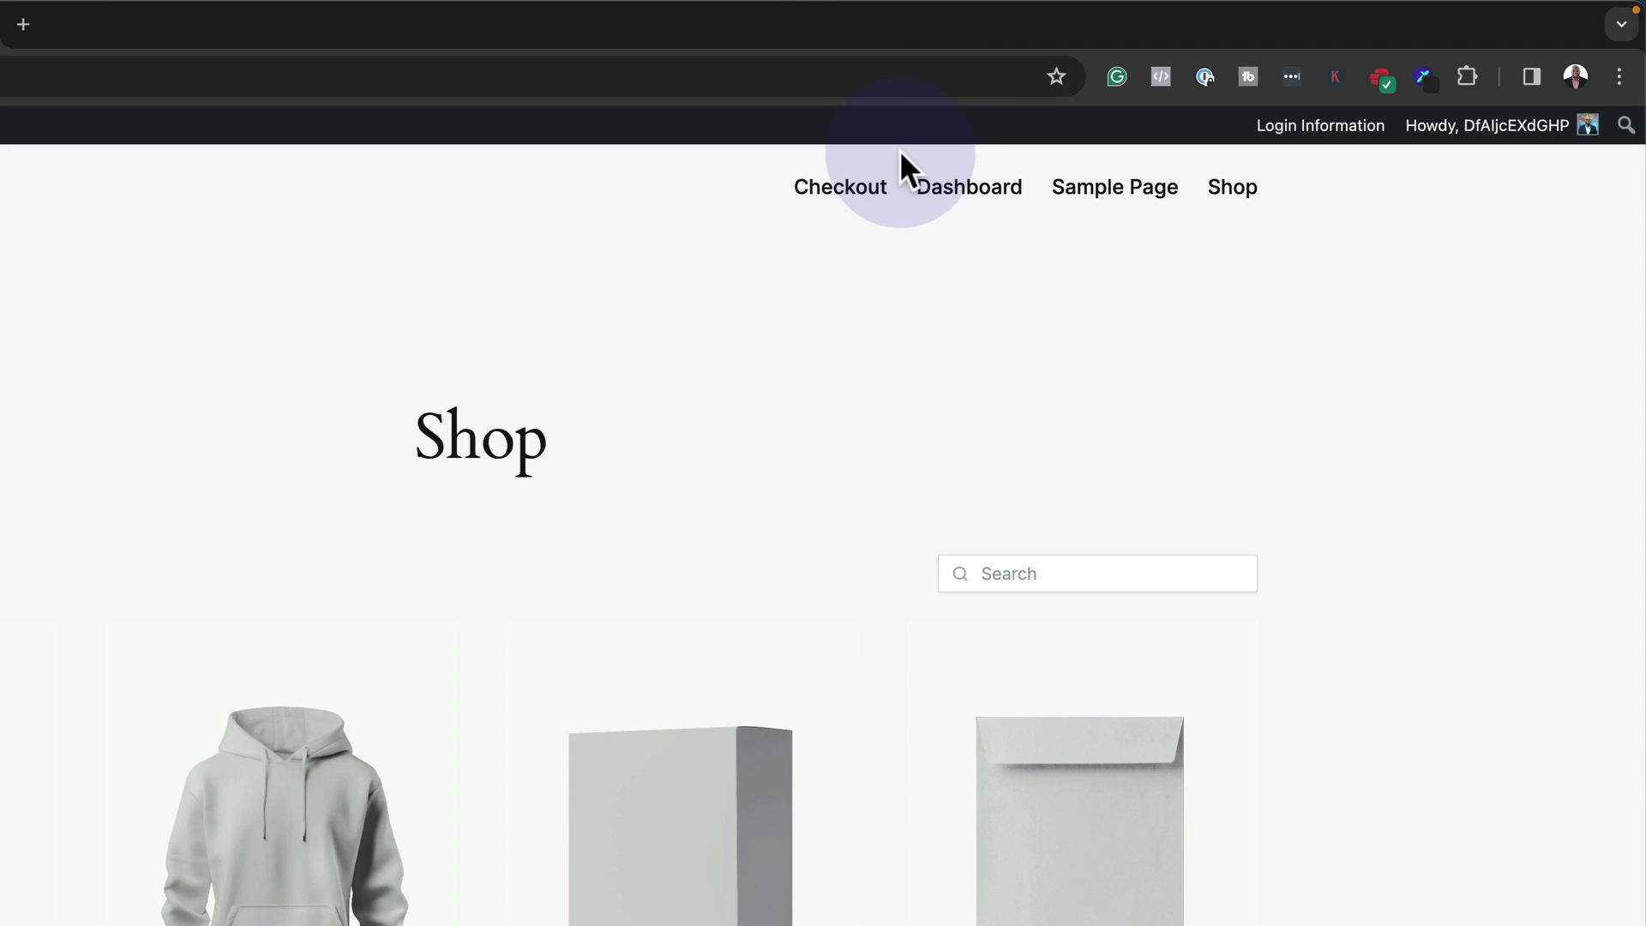
left_click(873, 185)
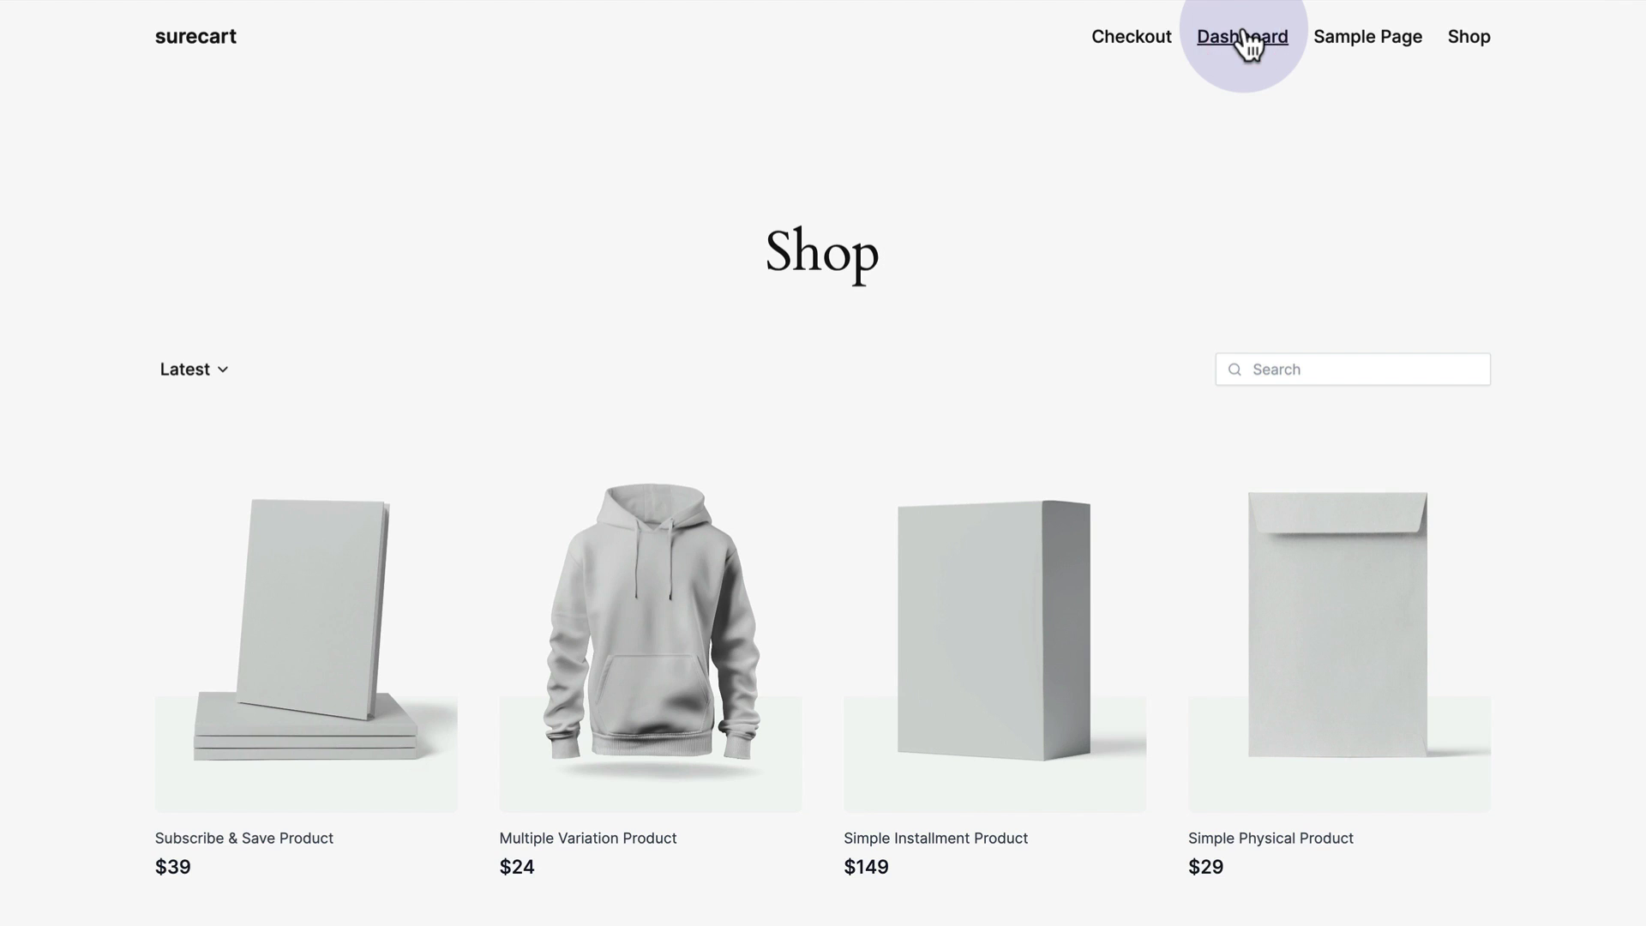
left_click(1248, 41)
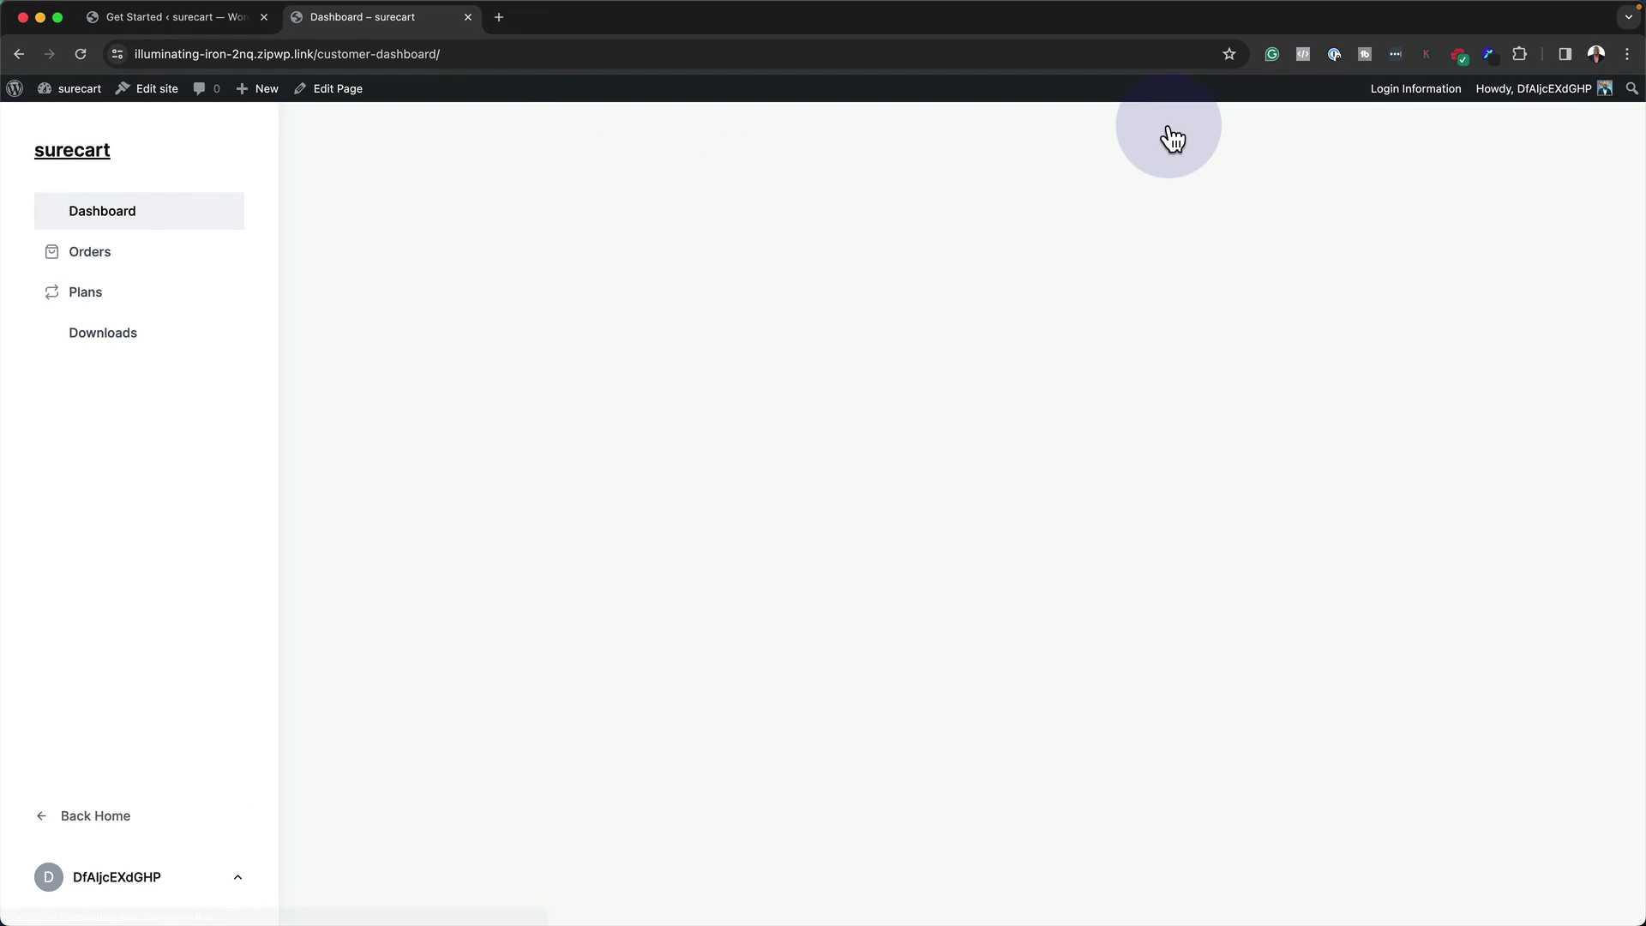
left_click(109, 256)
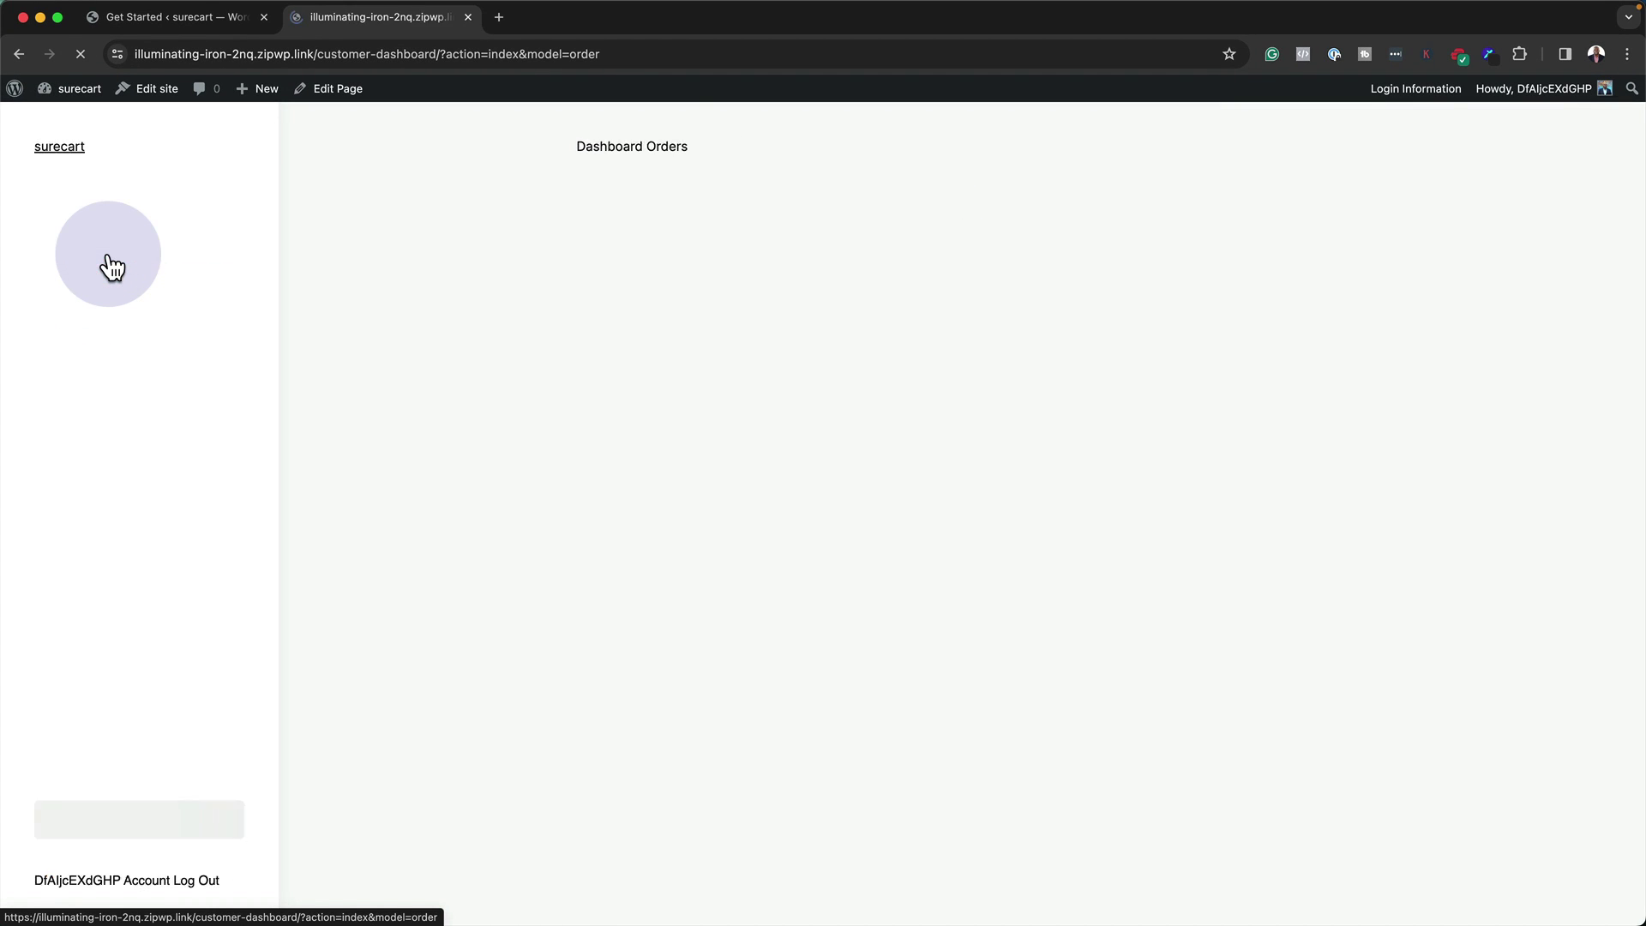
left_click(99, 295)
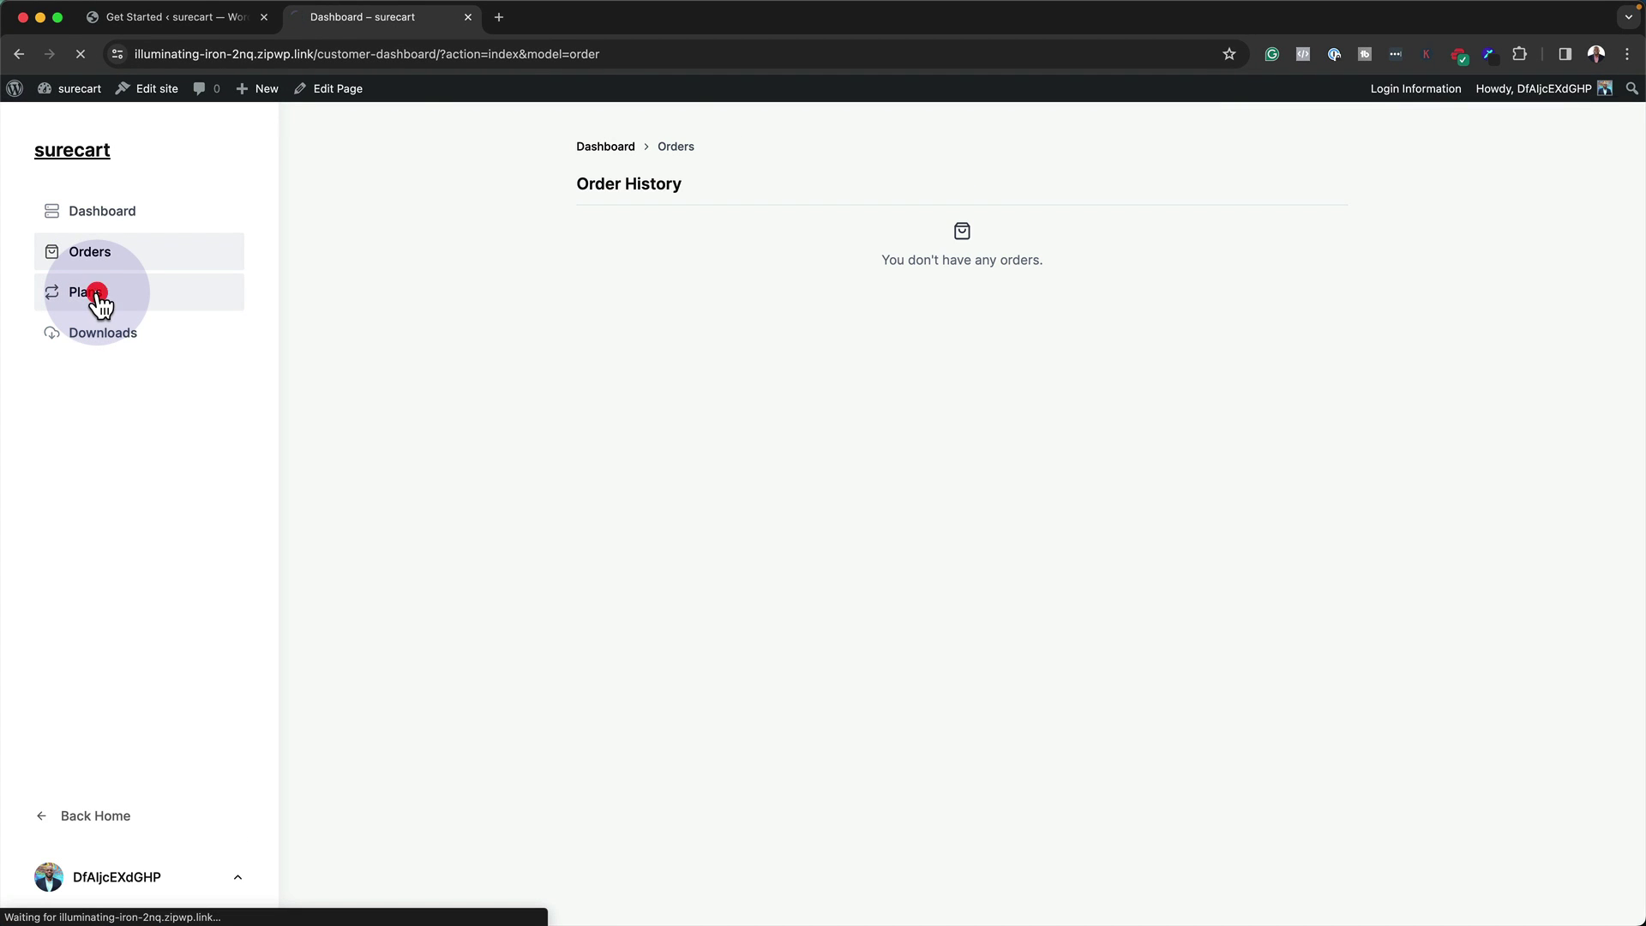
left_click(104, 340)
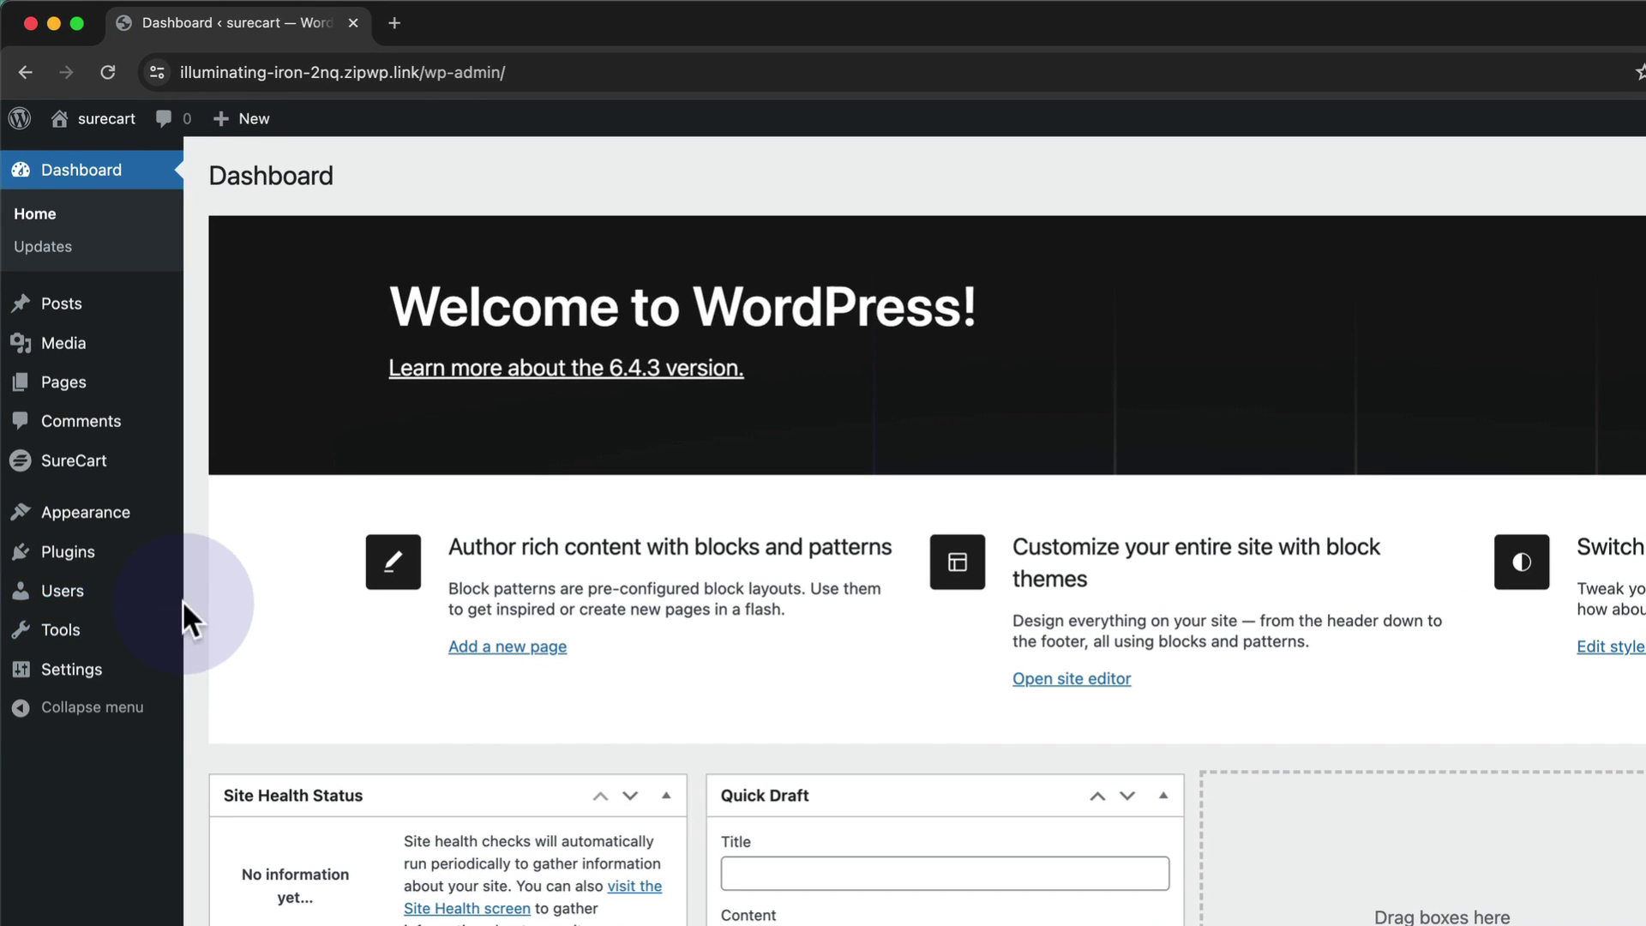
- Open SureCart Settings and review the terms and privacy policy page fields without changes
mouse_move(124, 467)
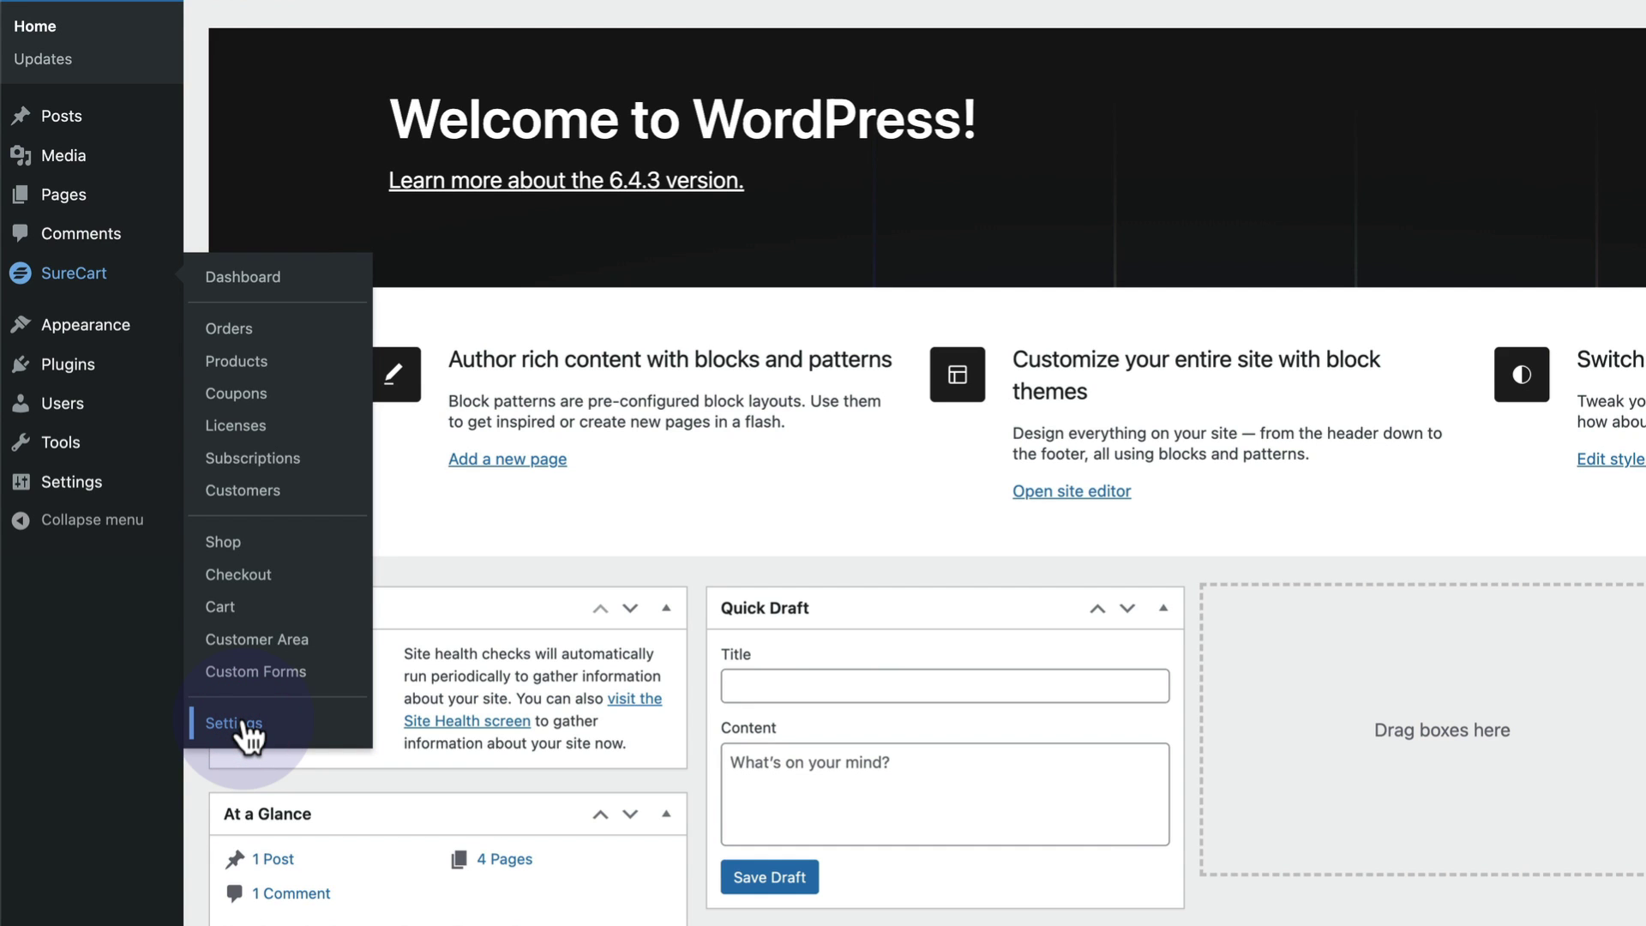
left_click(243, 725)
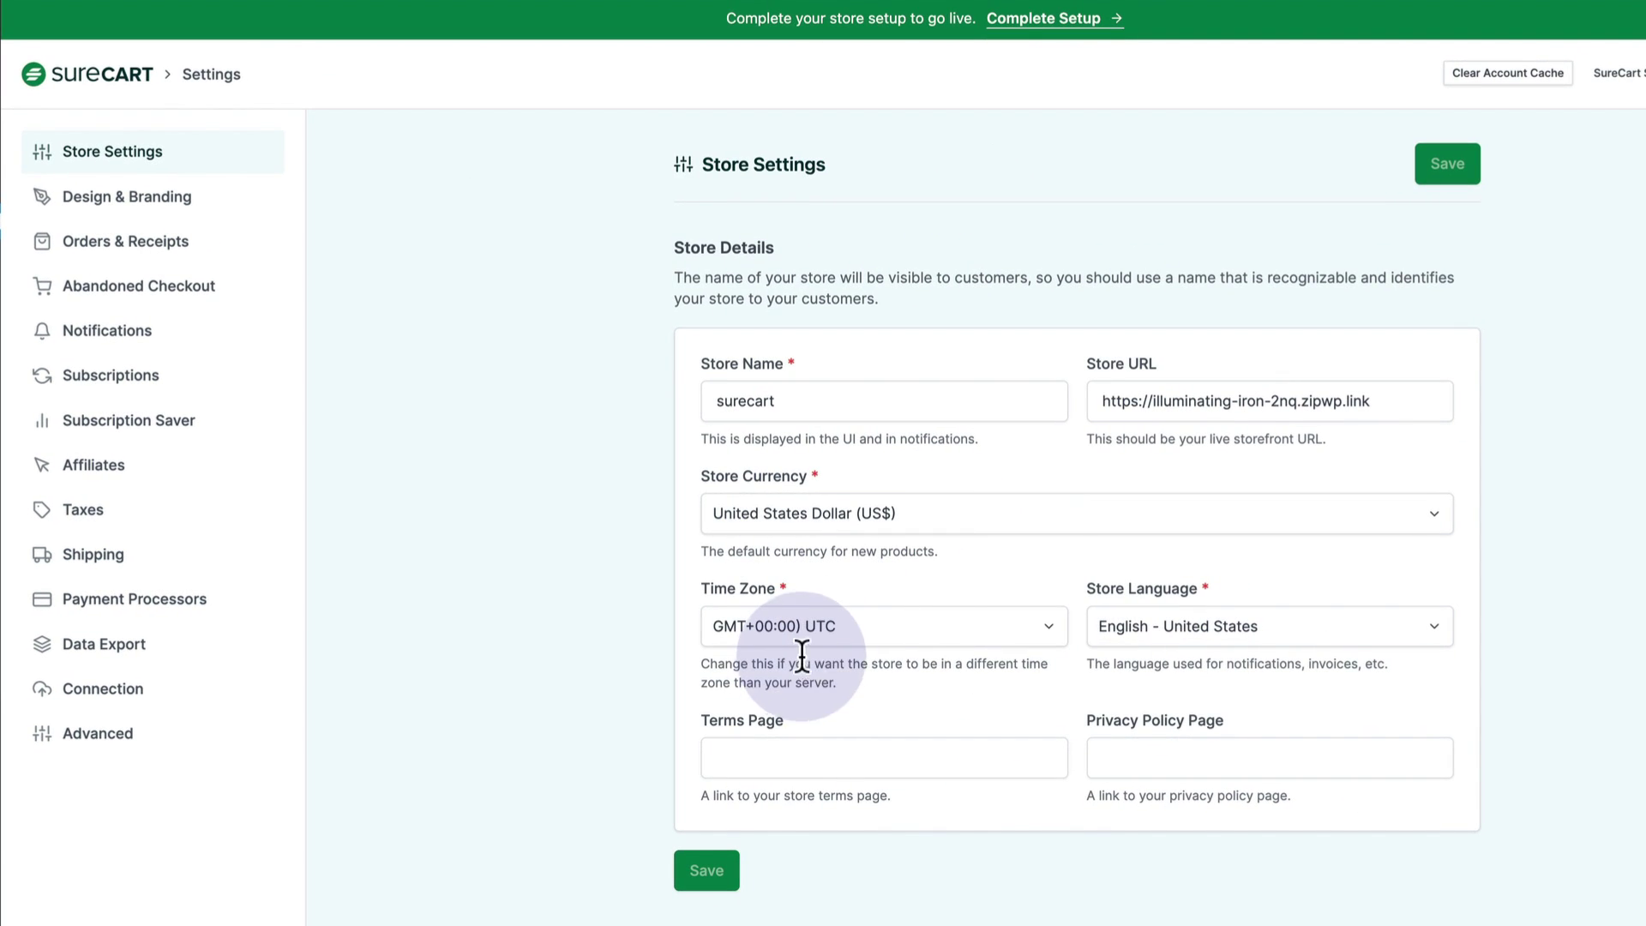
left_click(714, 751)
left_click(1107, 760)
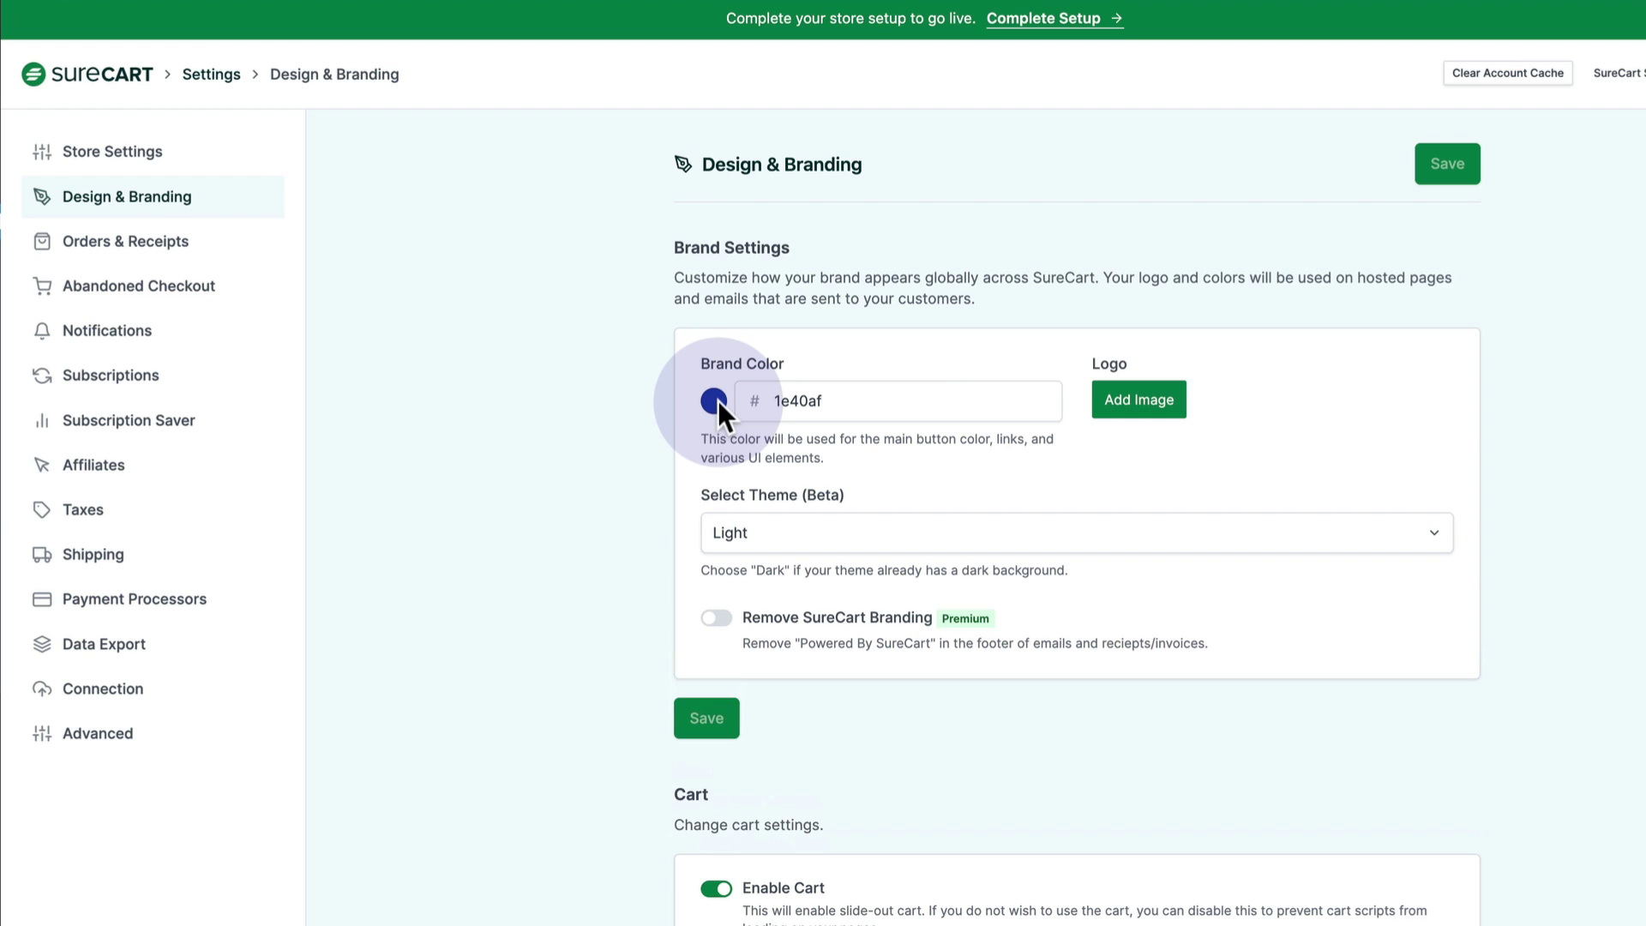
- Change the brand colour to the lighter blue 5271d7
left_click(716, 401)
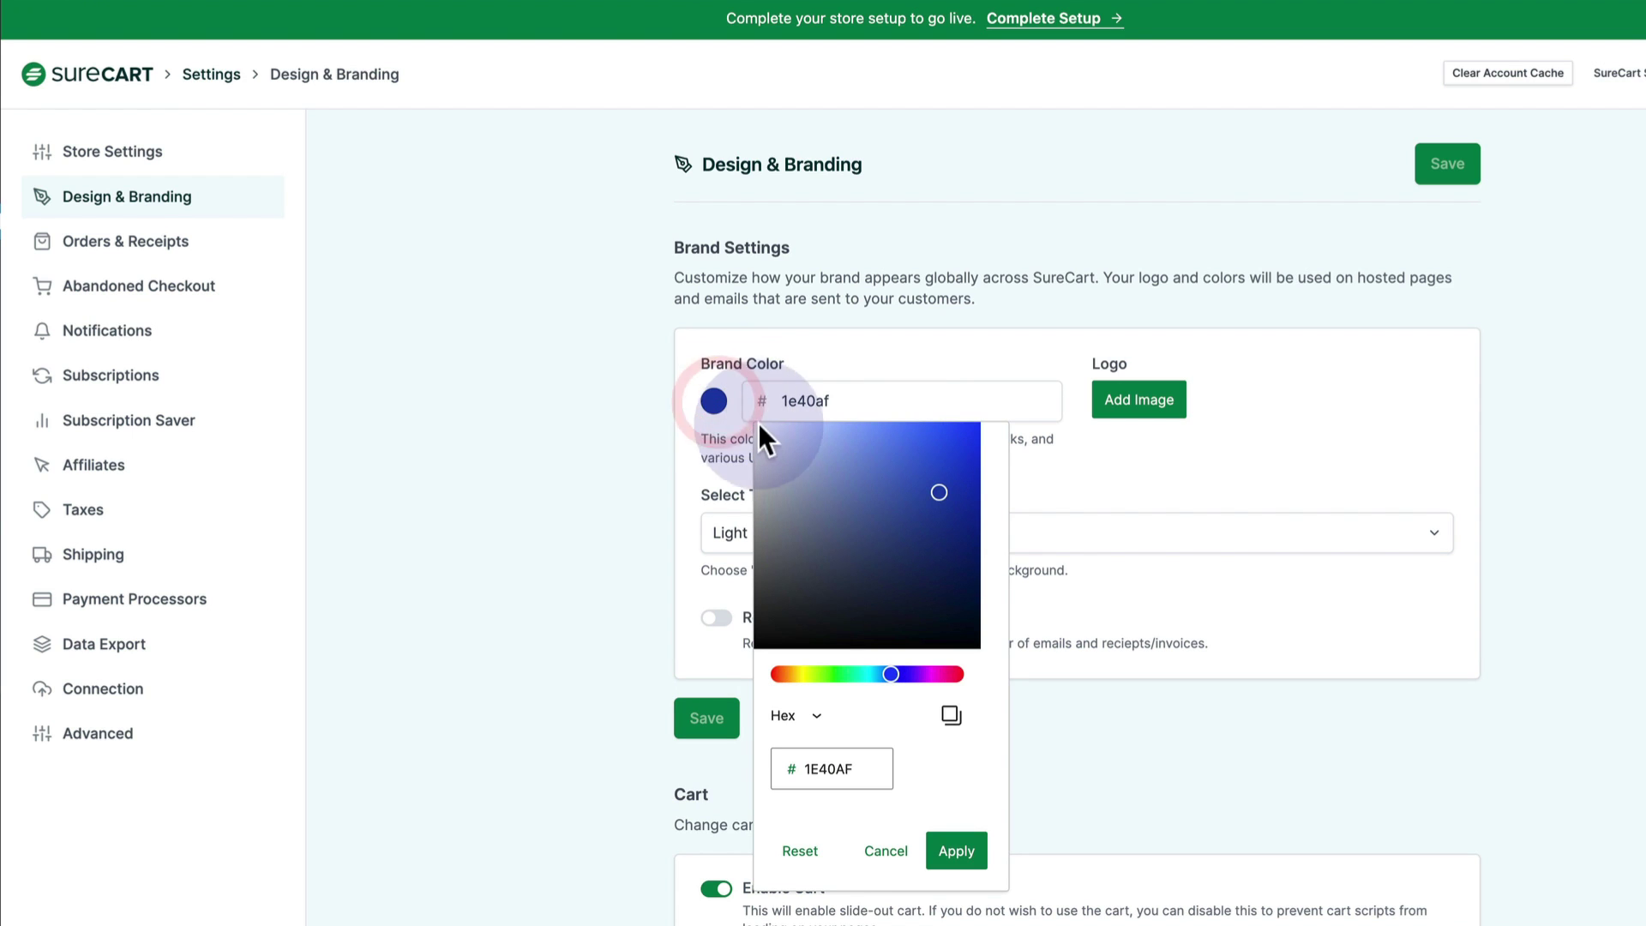
left_click(893, 459)
left_click(1265, 384)
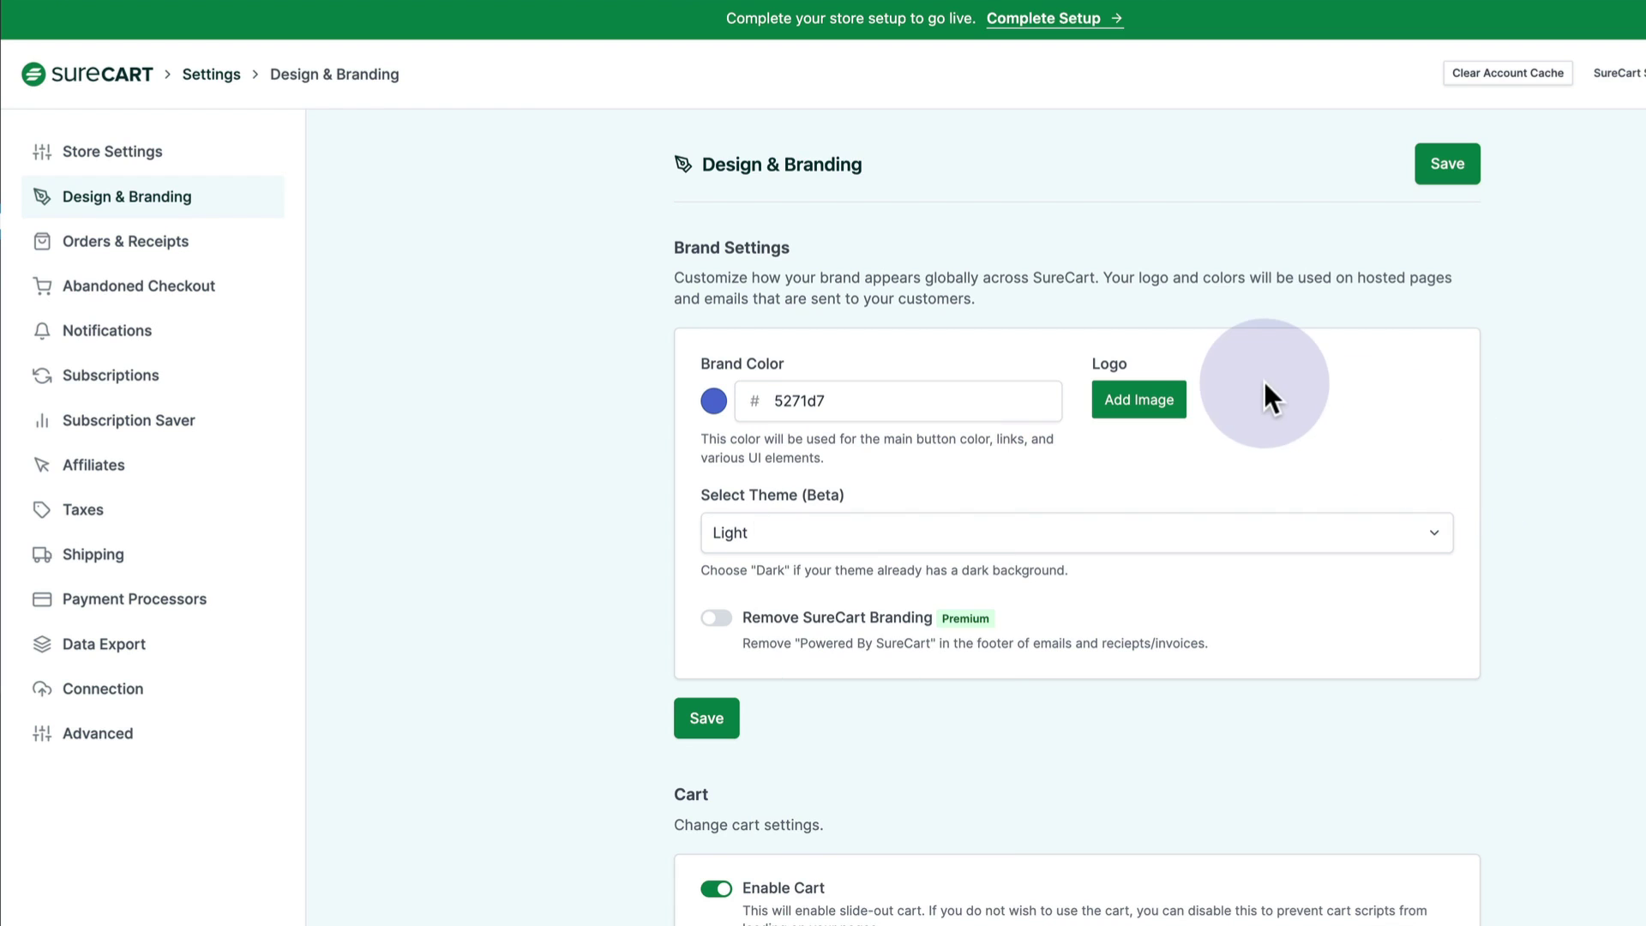
- Try adding a logo image, then proceed to Complete Setup to finish the store account
left_click(1123, 416)
left_click(702, 553)
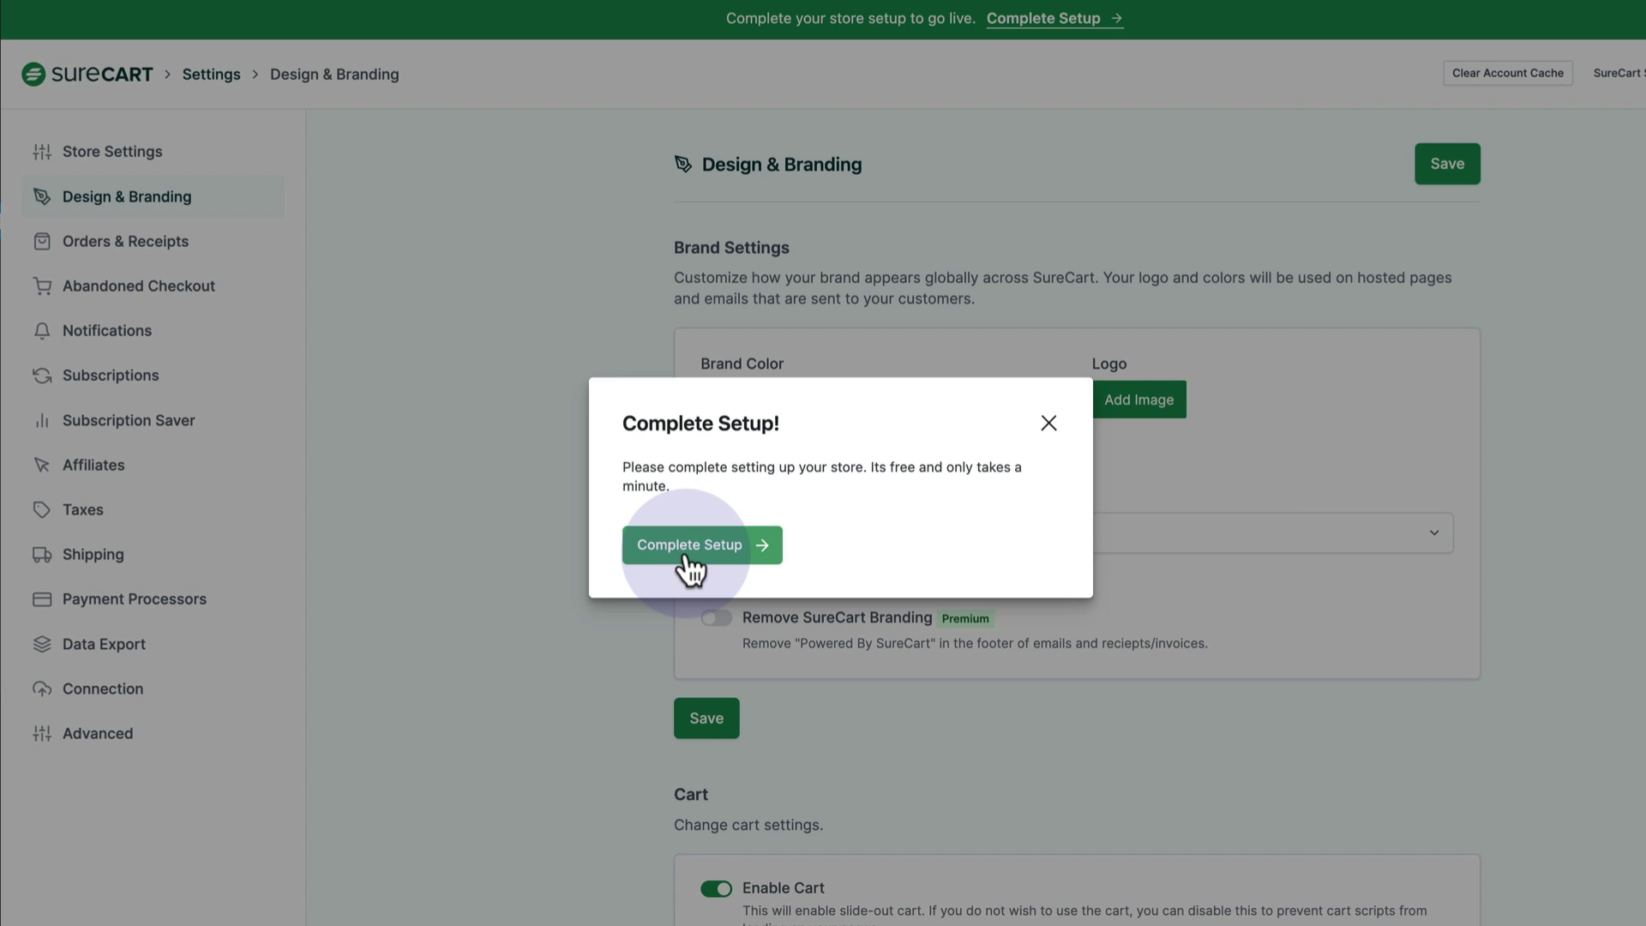
left_click(1286, 394)
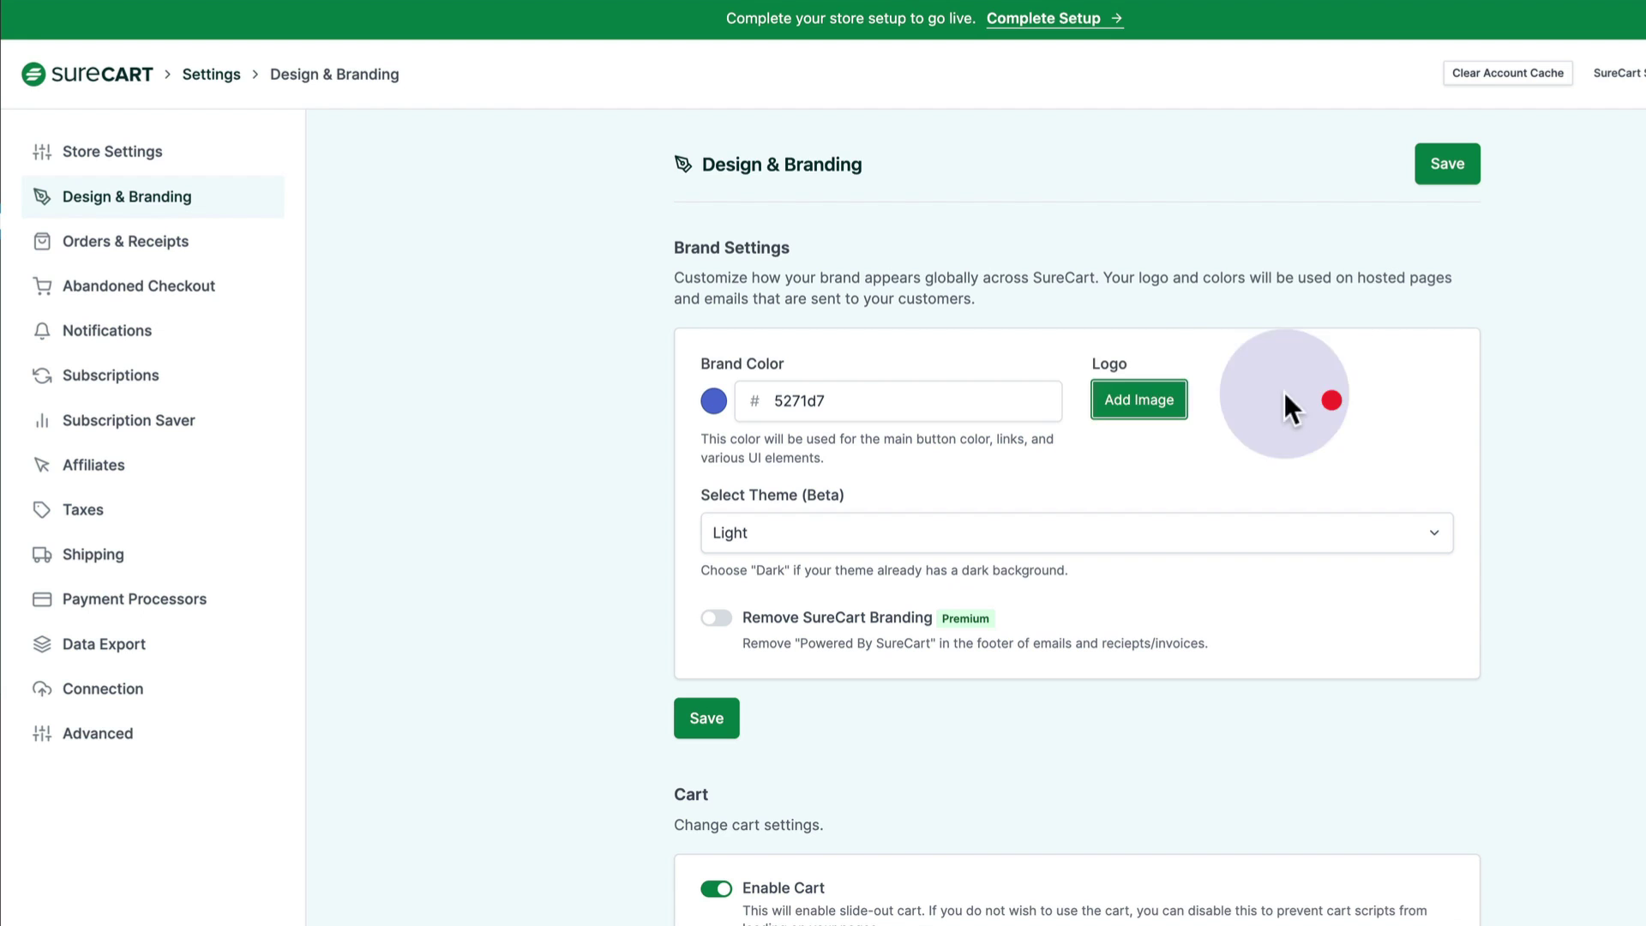
left_click(1129, 405)
left_click(646, 538)
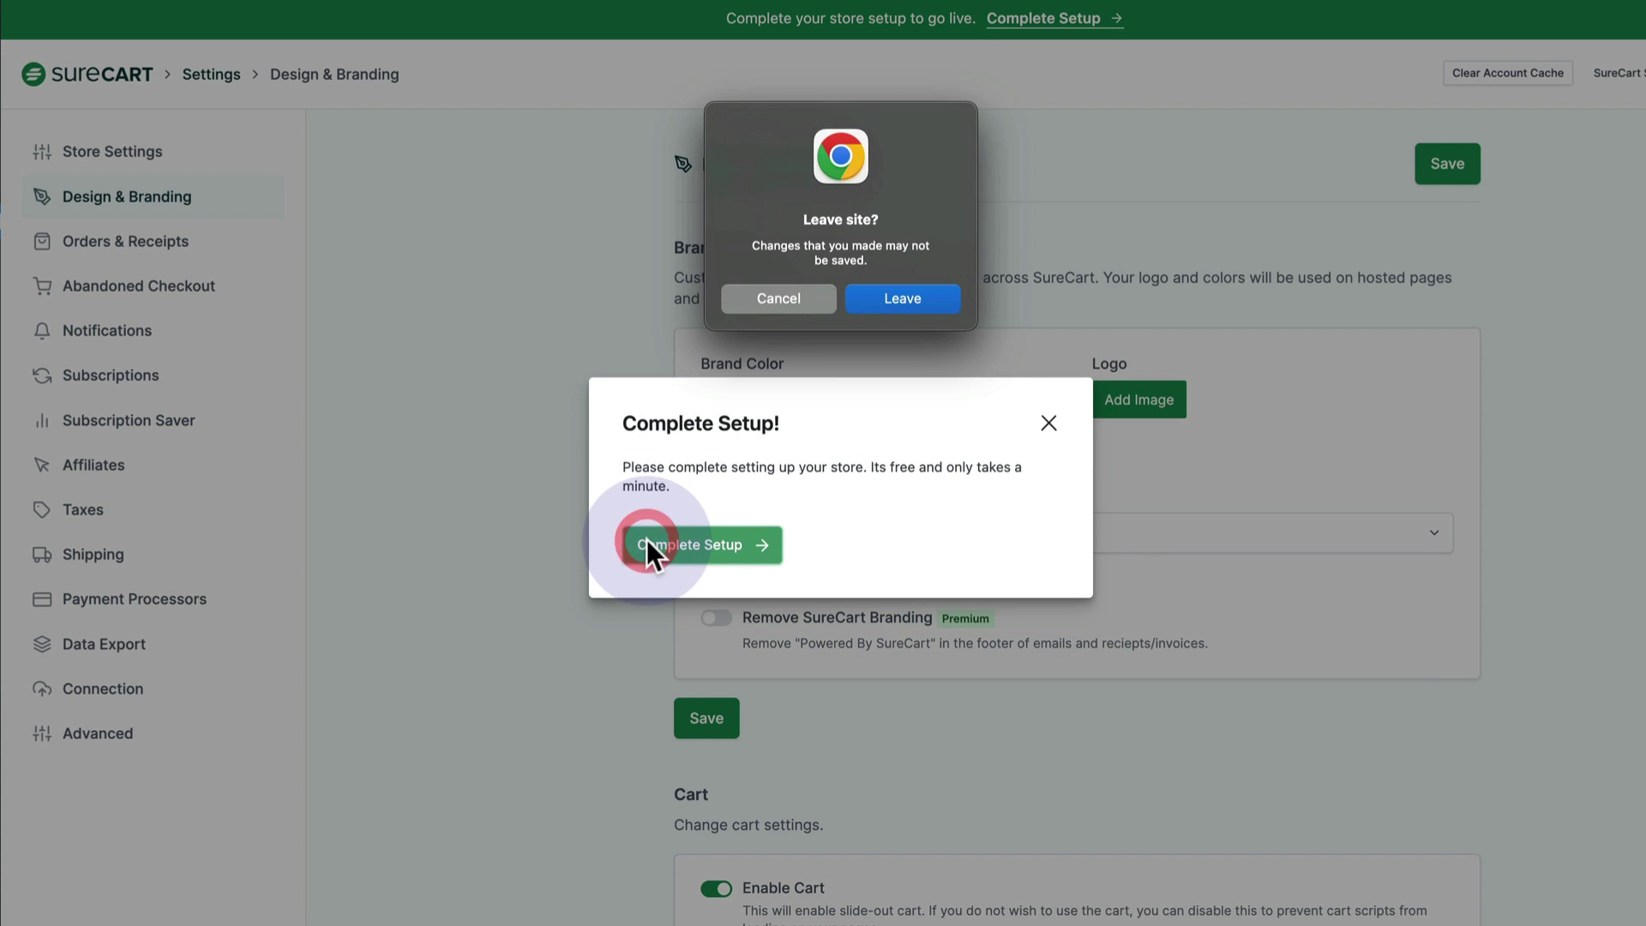
- Leave the settings page and create the store account with Google sign-in, confirming store details
left_click(892, 300)
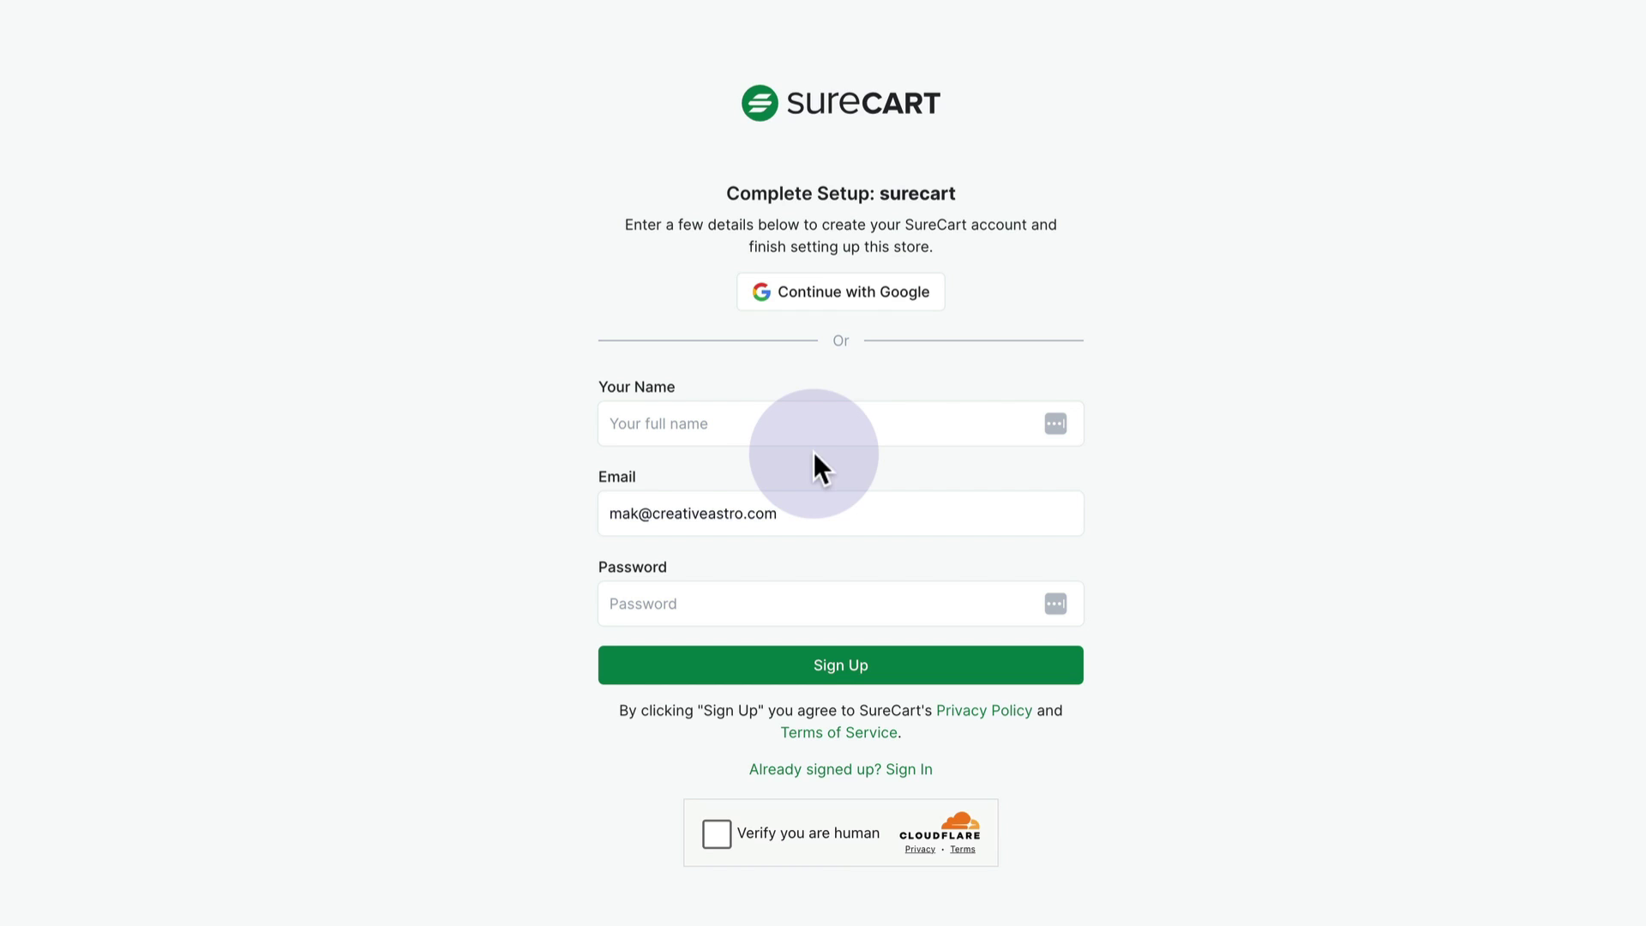
left_click(817, 438)
type("Mak")
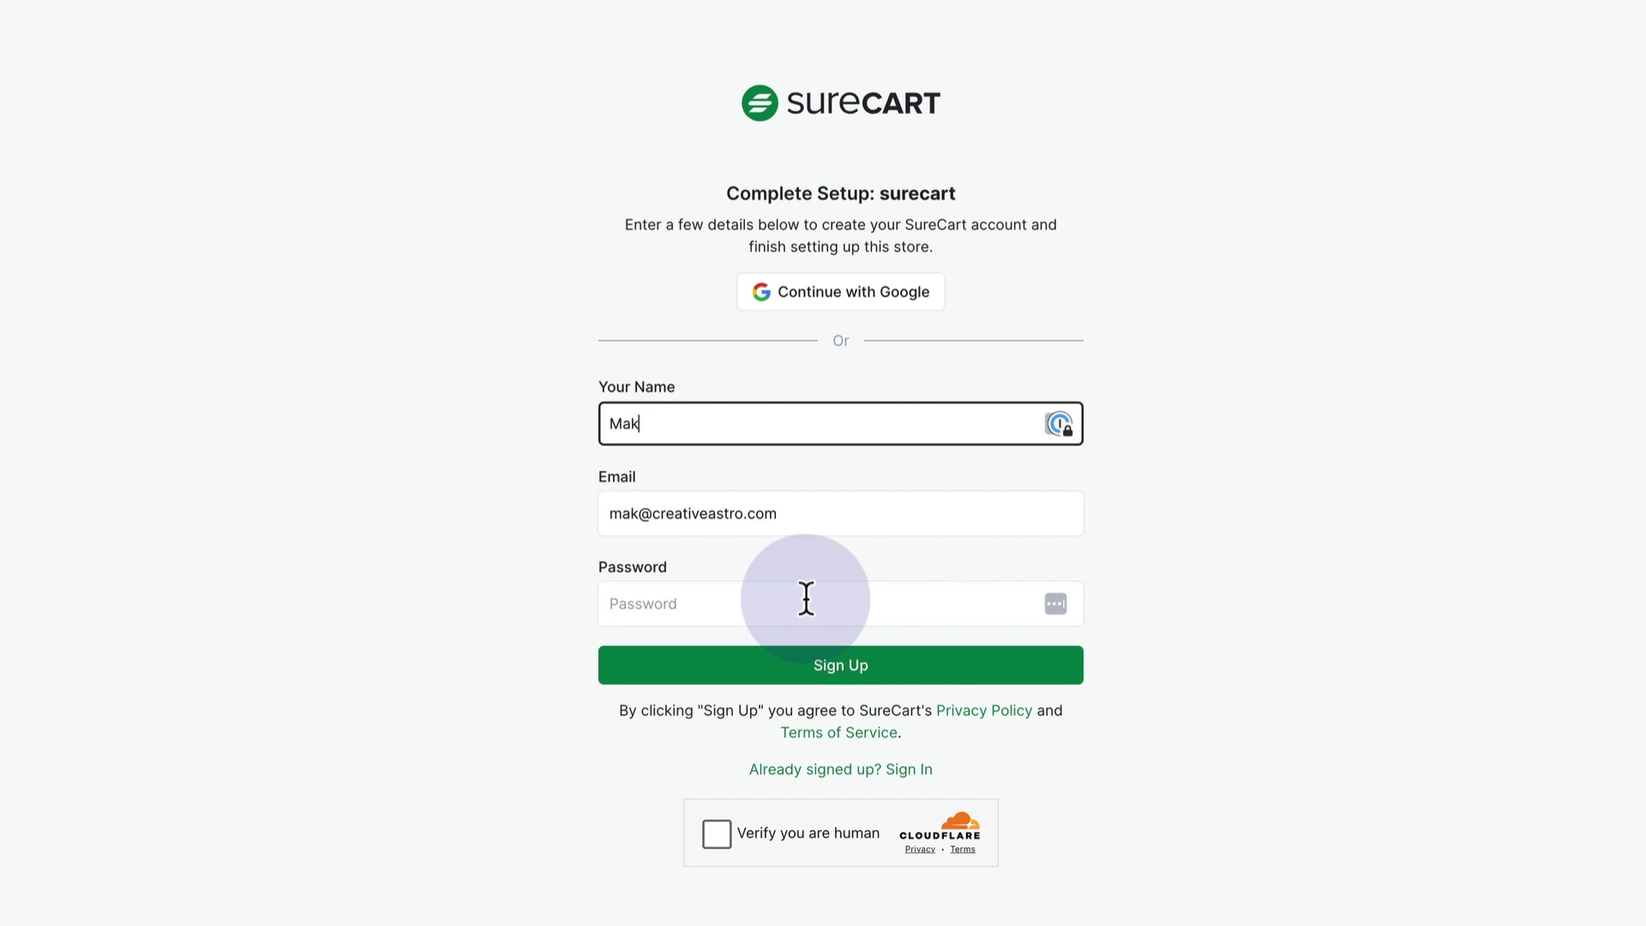
left_click(838, 296)
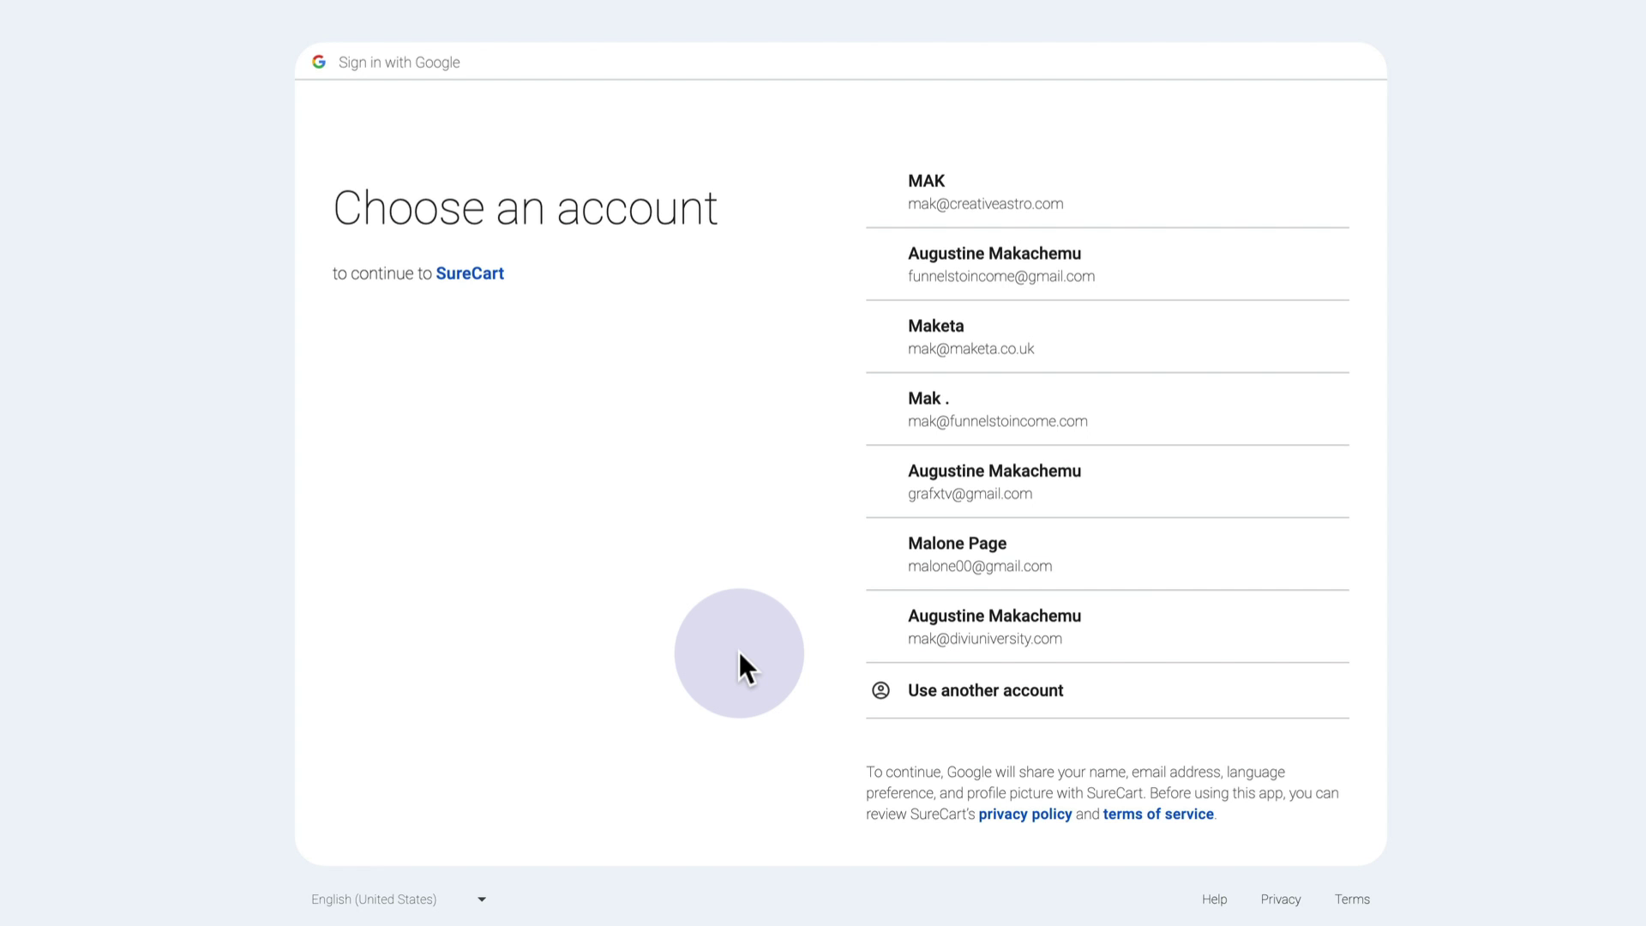
left_click(1069, 210)
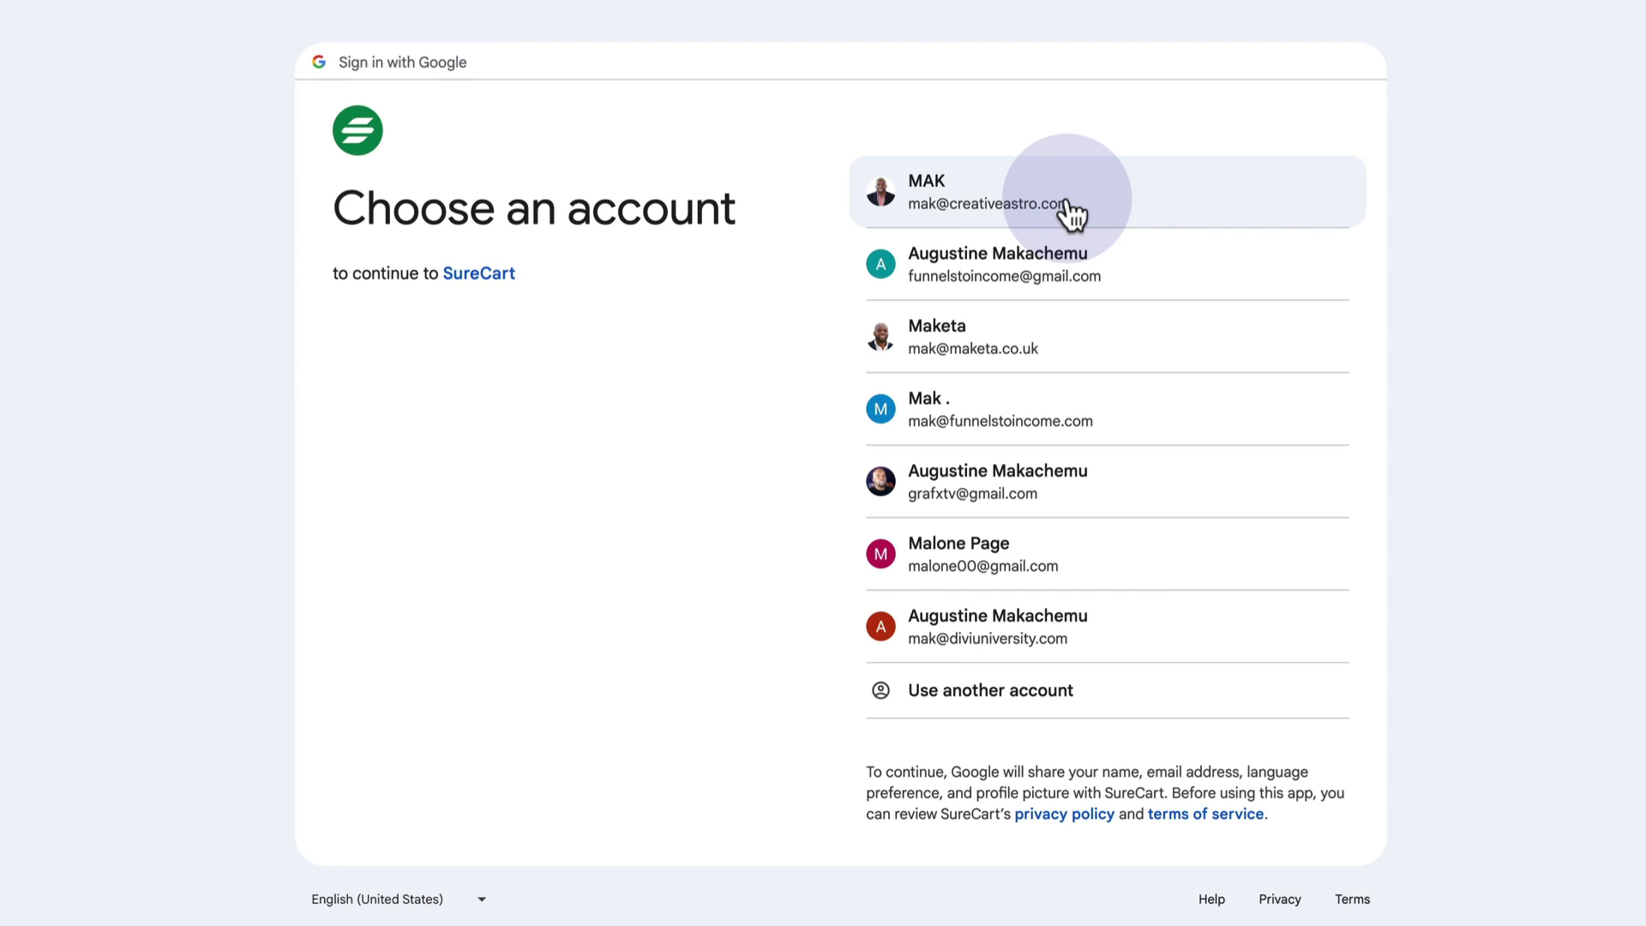
left_click(841, 904)
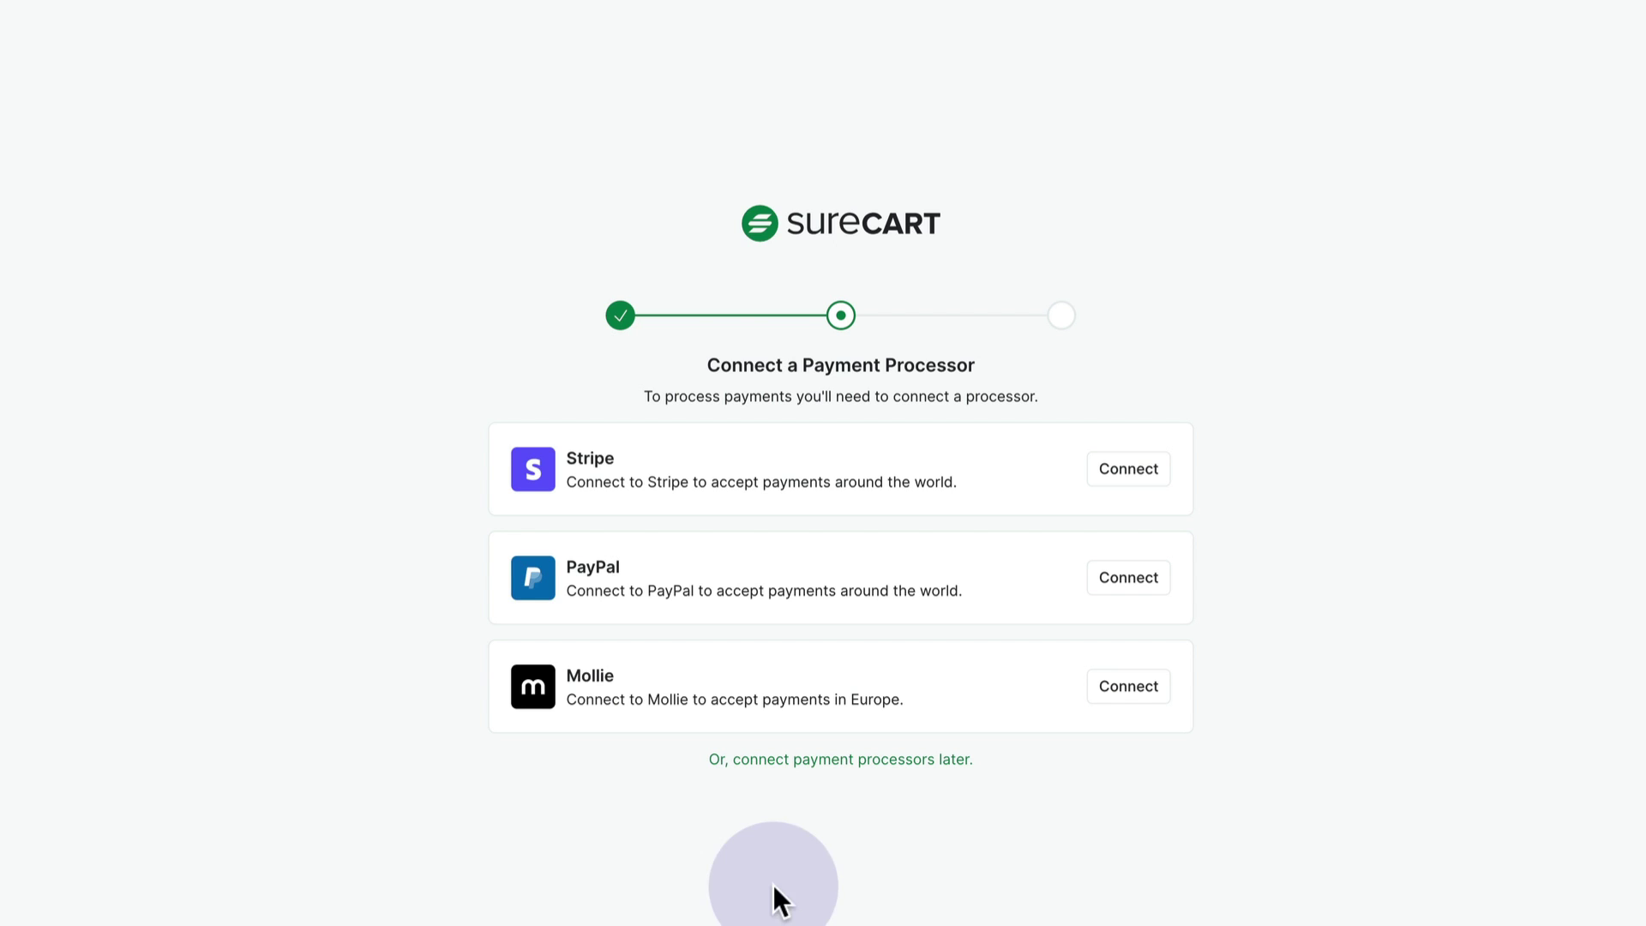
- Log in to Stripe and connect the Stripe account as SureCart's payment processor
left_click(1128, 485)
left_click(1128, 485)
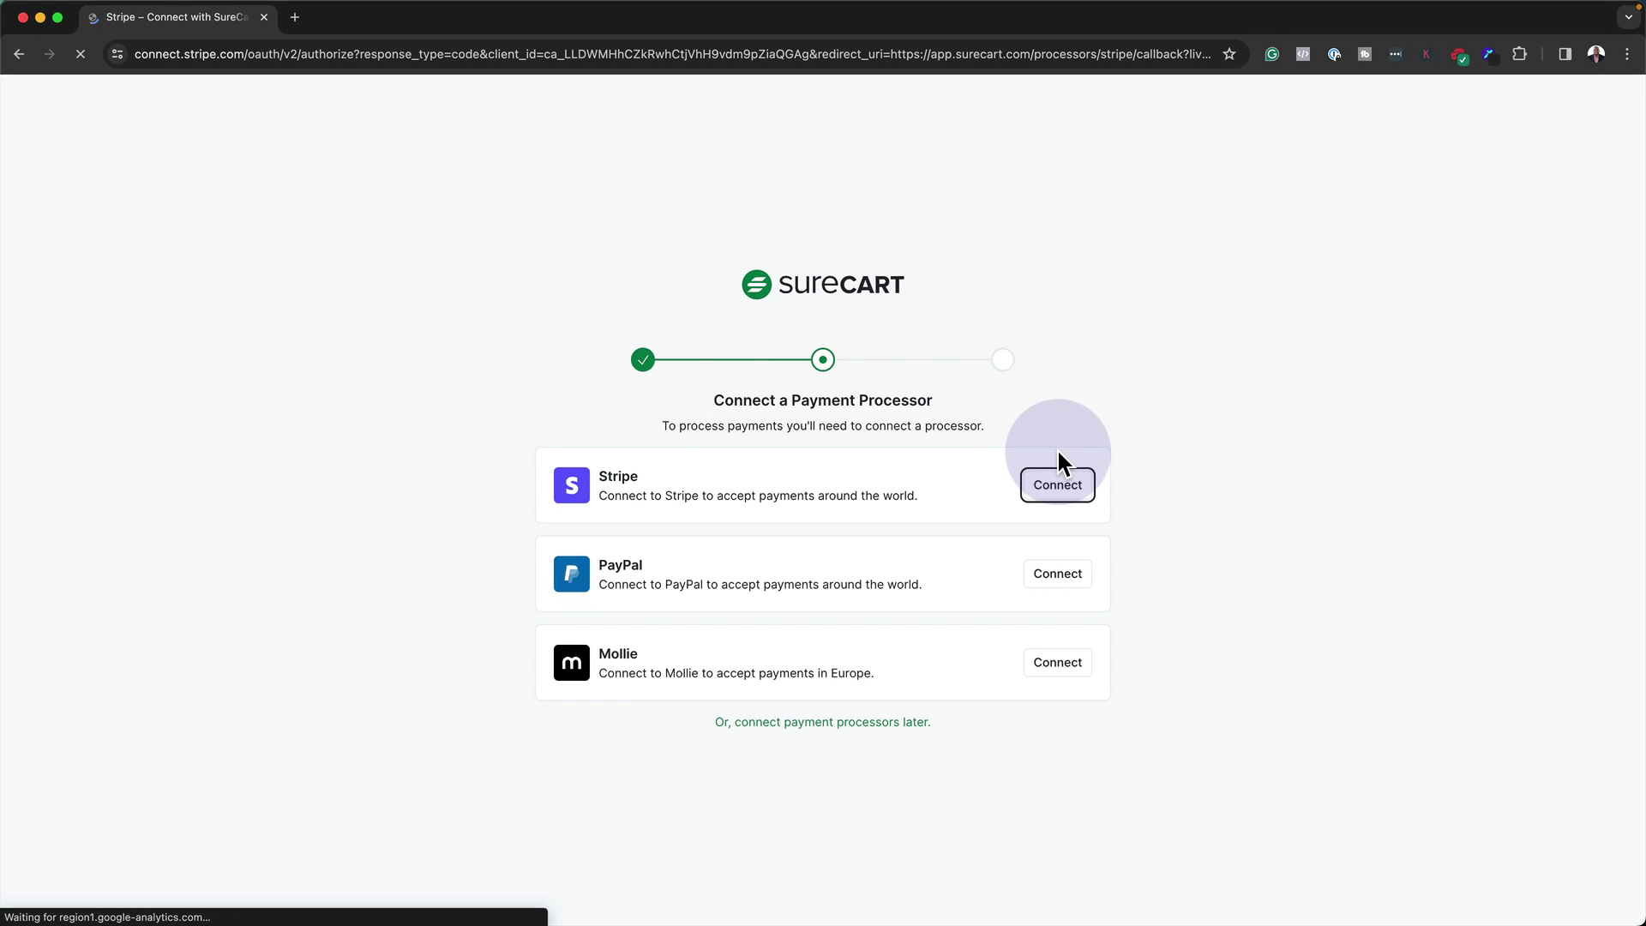
left_click(743, 471)
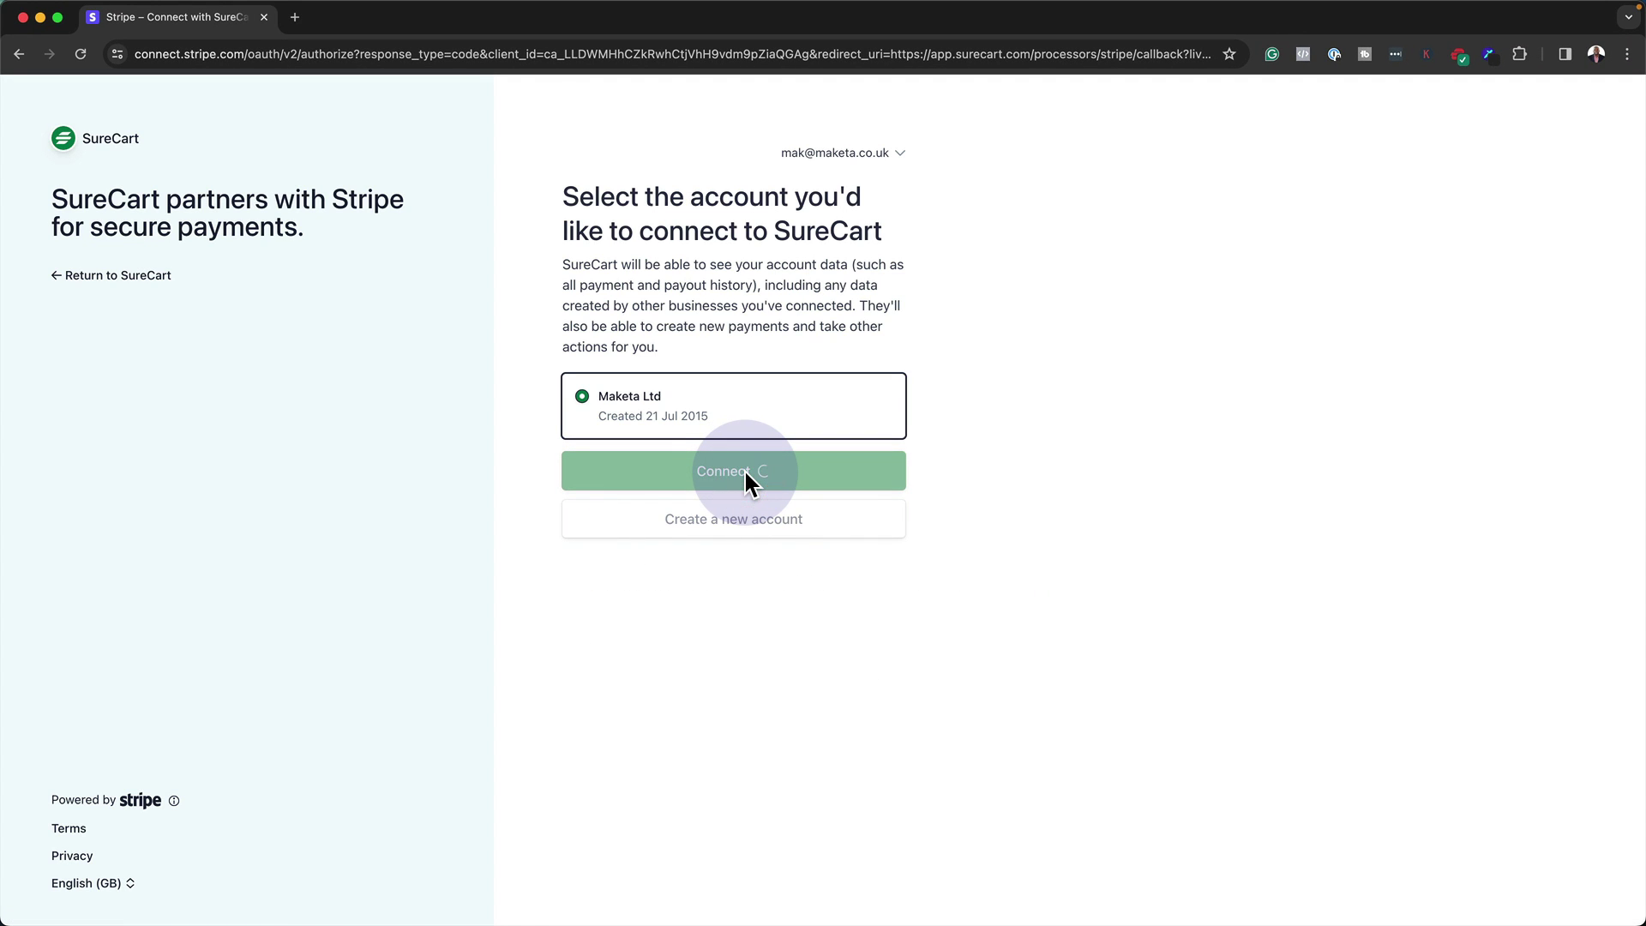
left_click(728, 504)
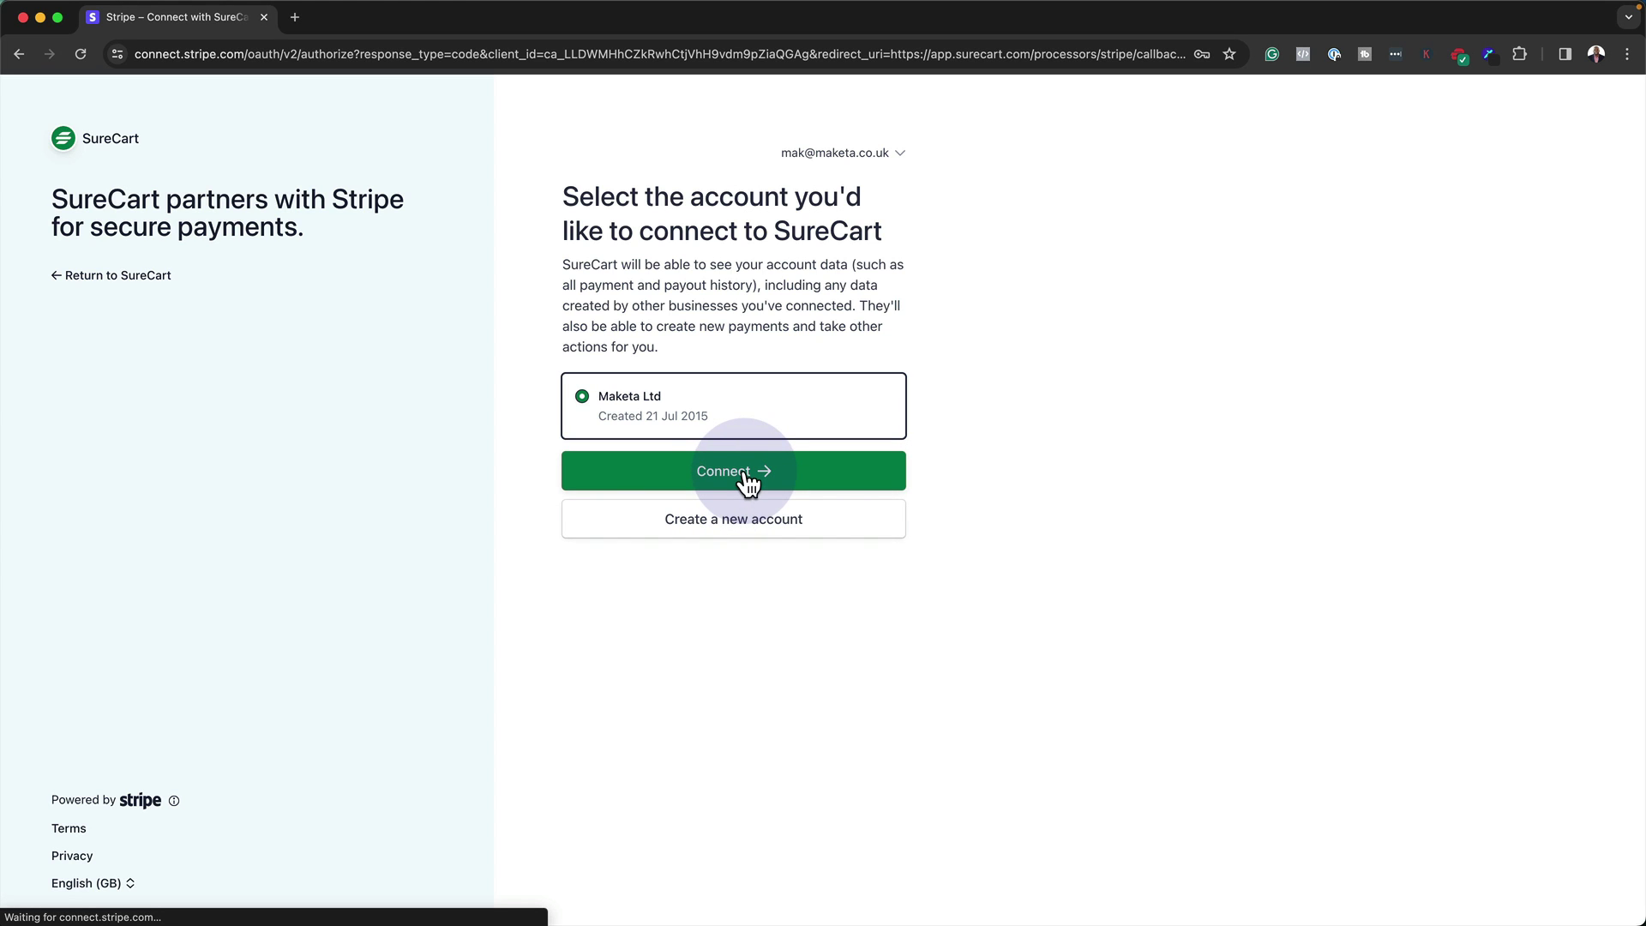
left_click(744, 471)
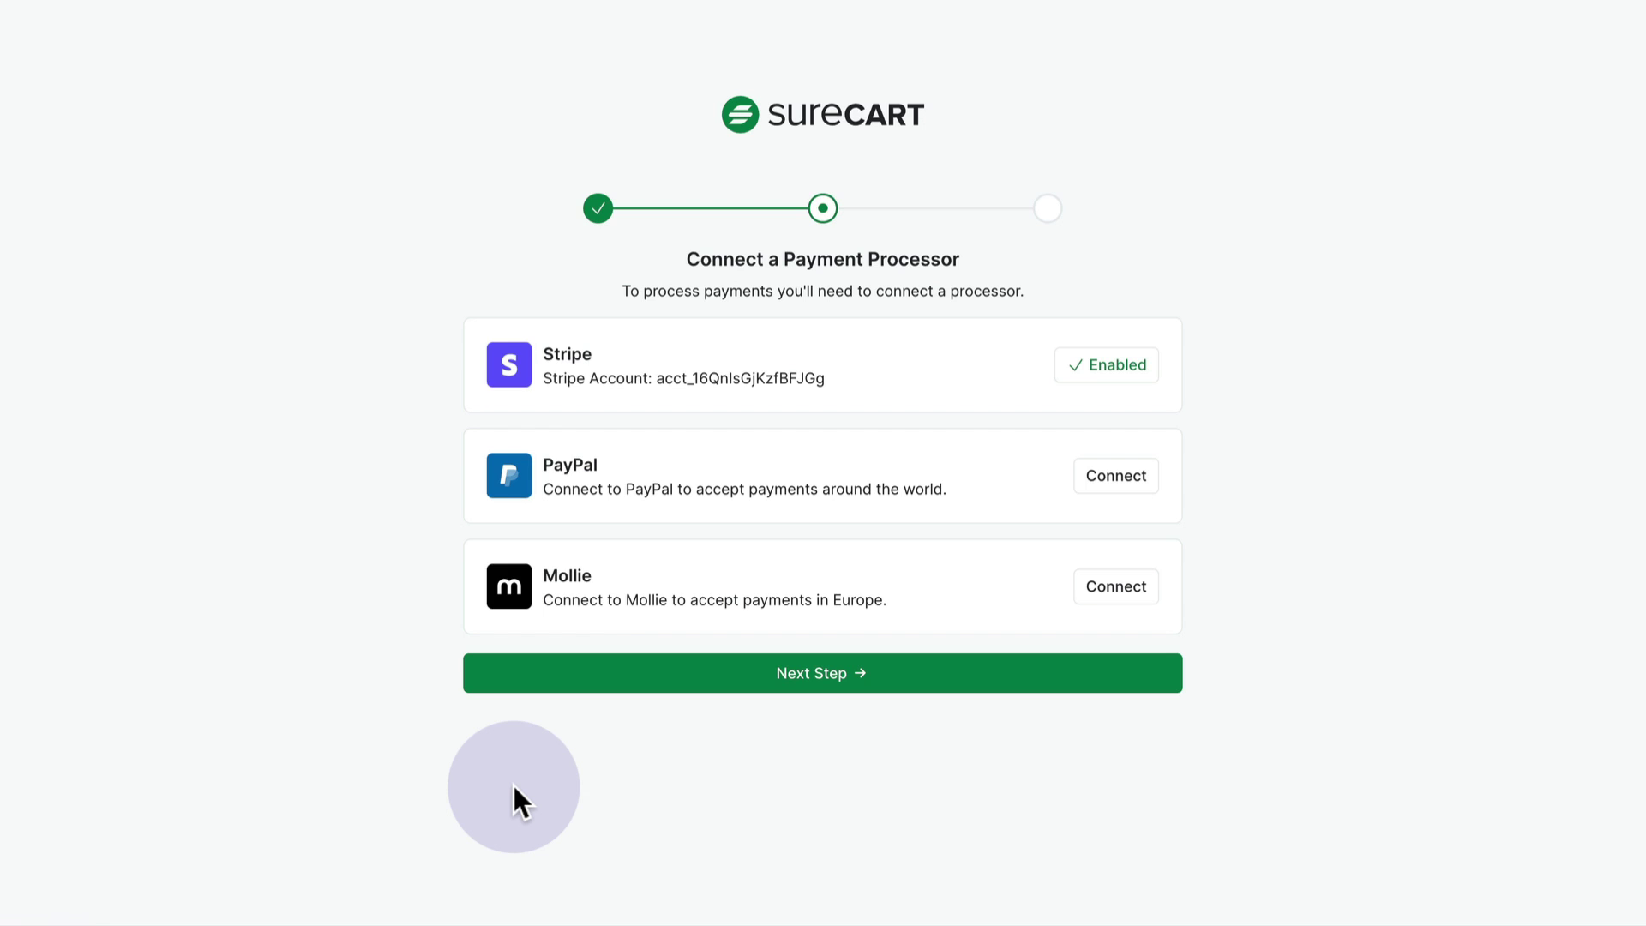
left_click(862, 685)
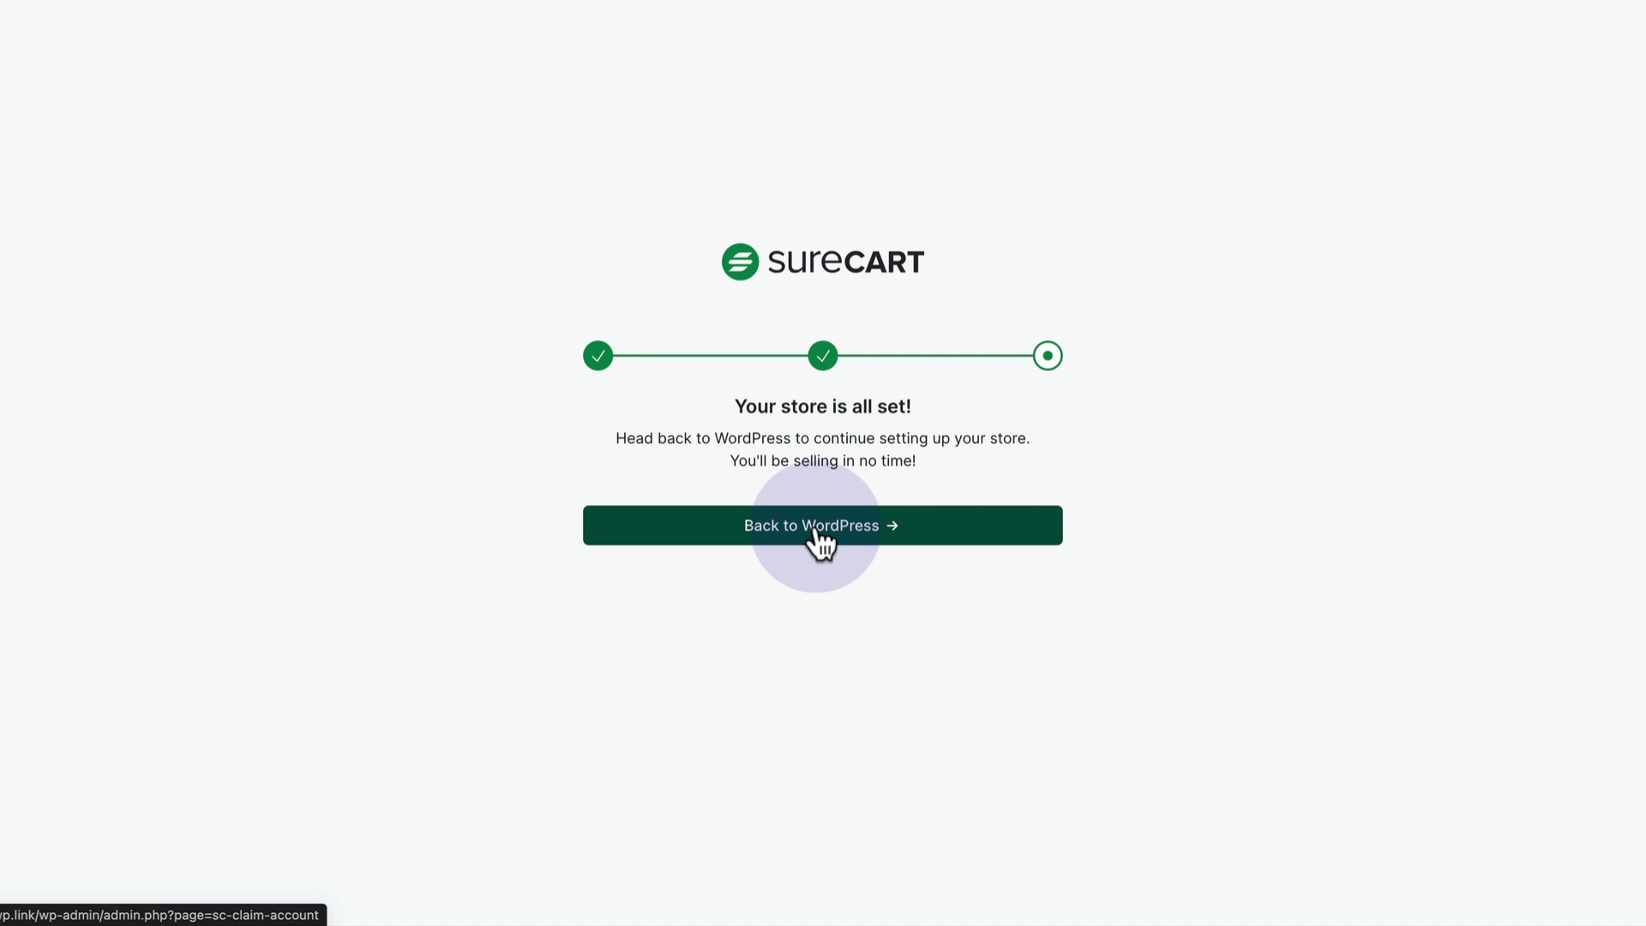
- Back in WordPress, enable abandoned checkout notifications in SureCart settings
left_click(815, 527)
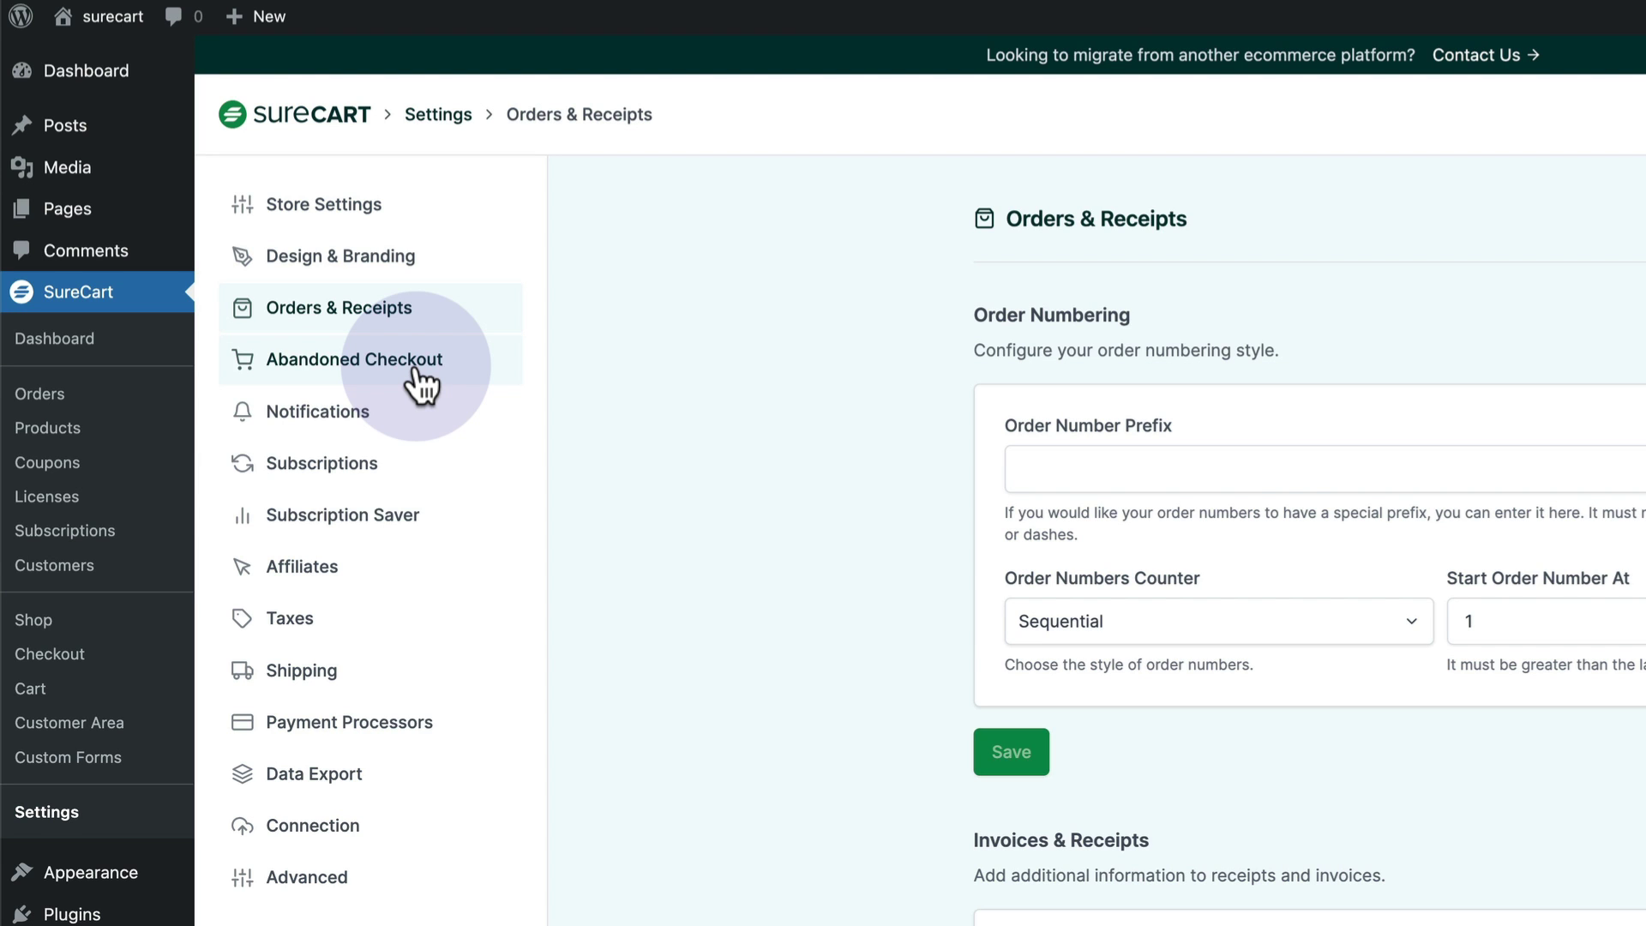
left_click(415, 367)
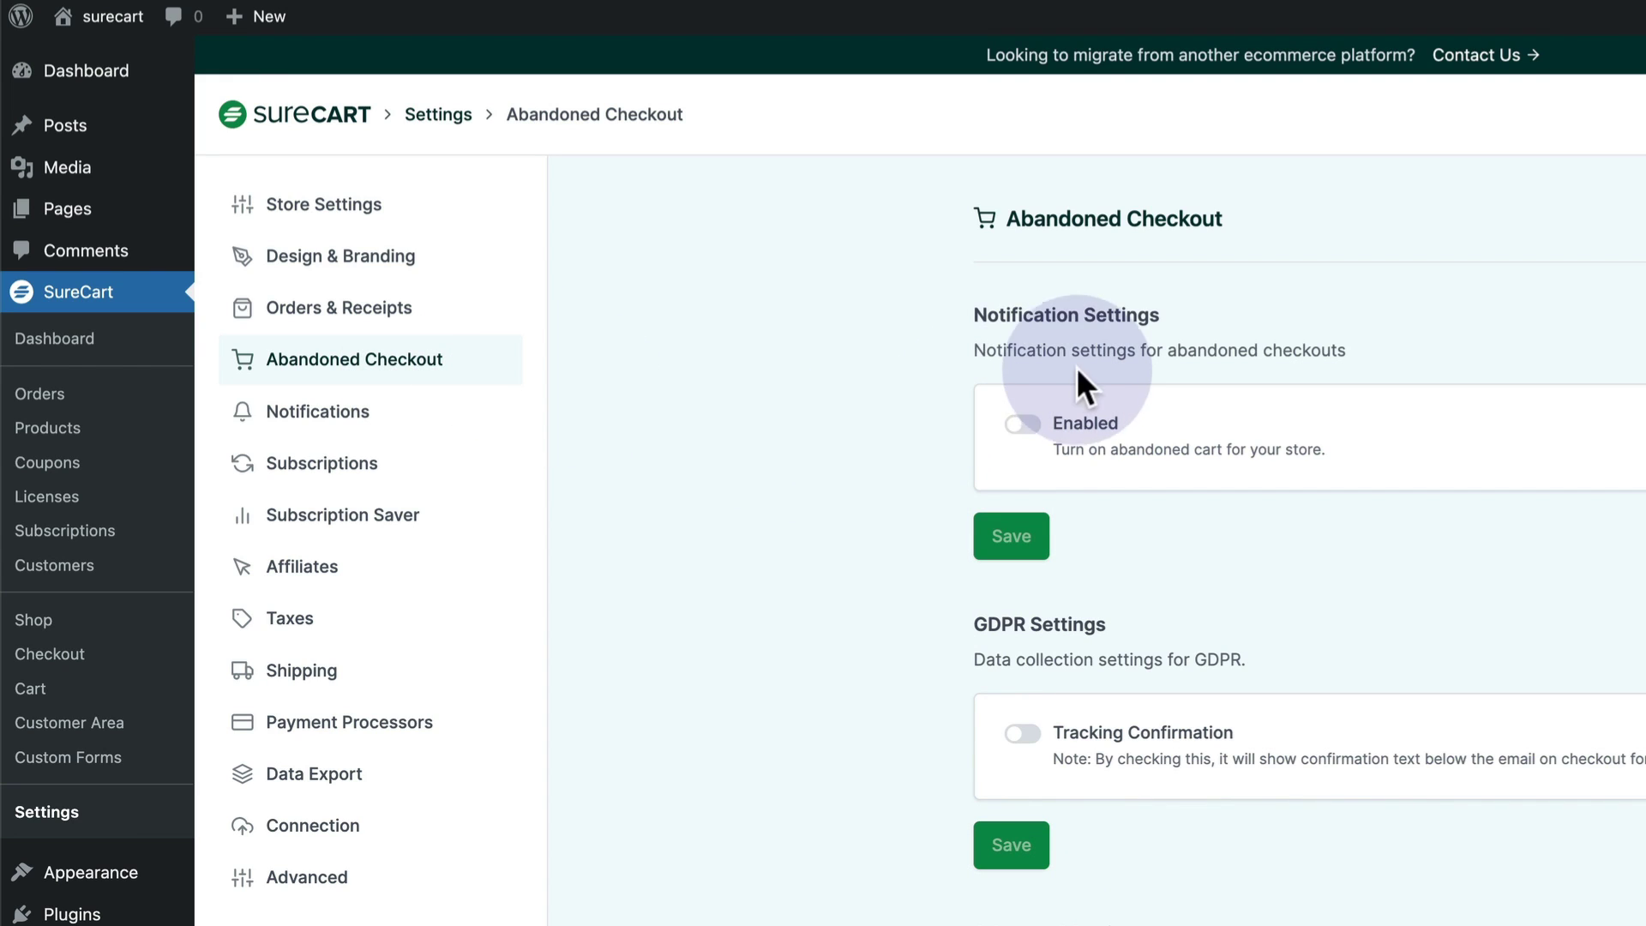
left_click(1035, 433)
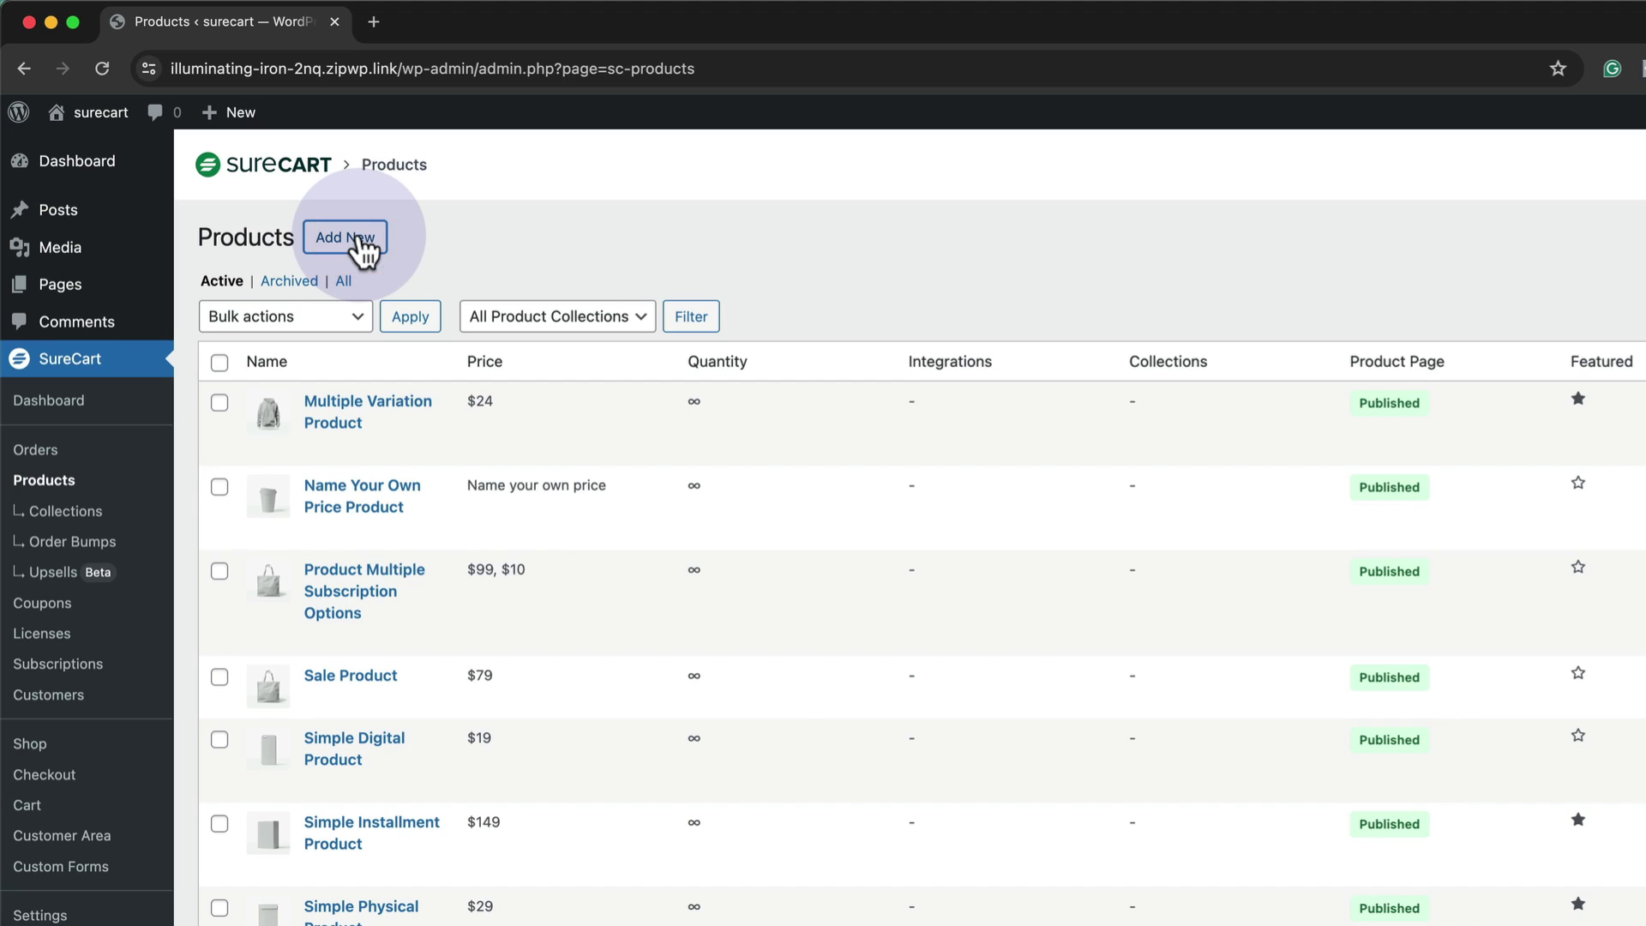
- Create a new named product with a pasted placeholder description and an uploaded car image
left_click(360, 240)
left_click(1201, 668)
type("Mak")
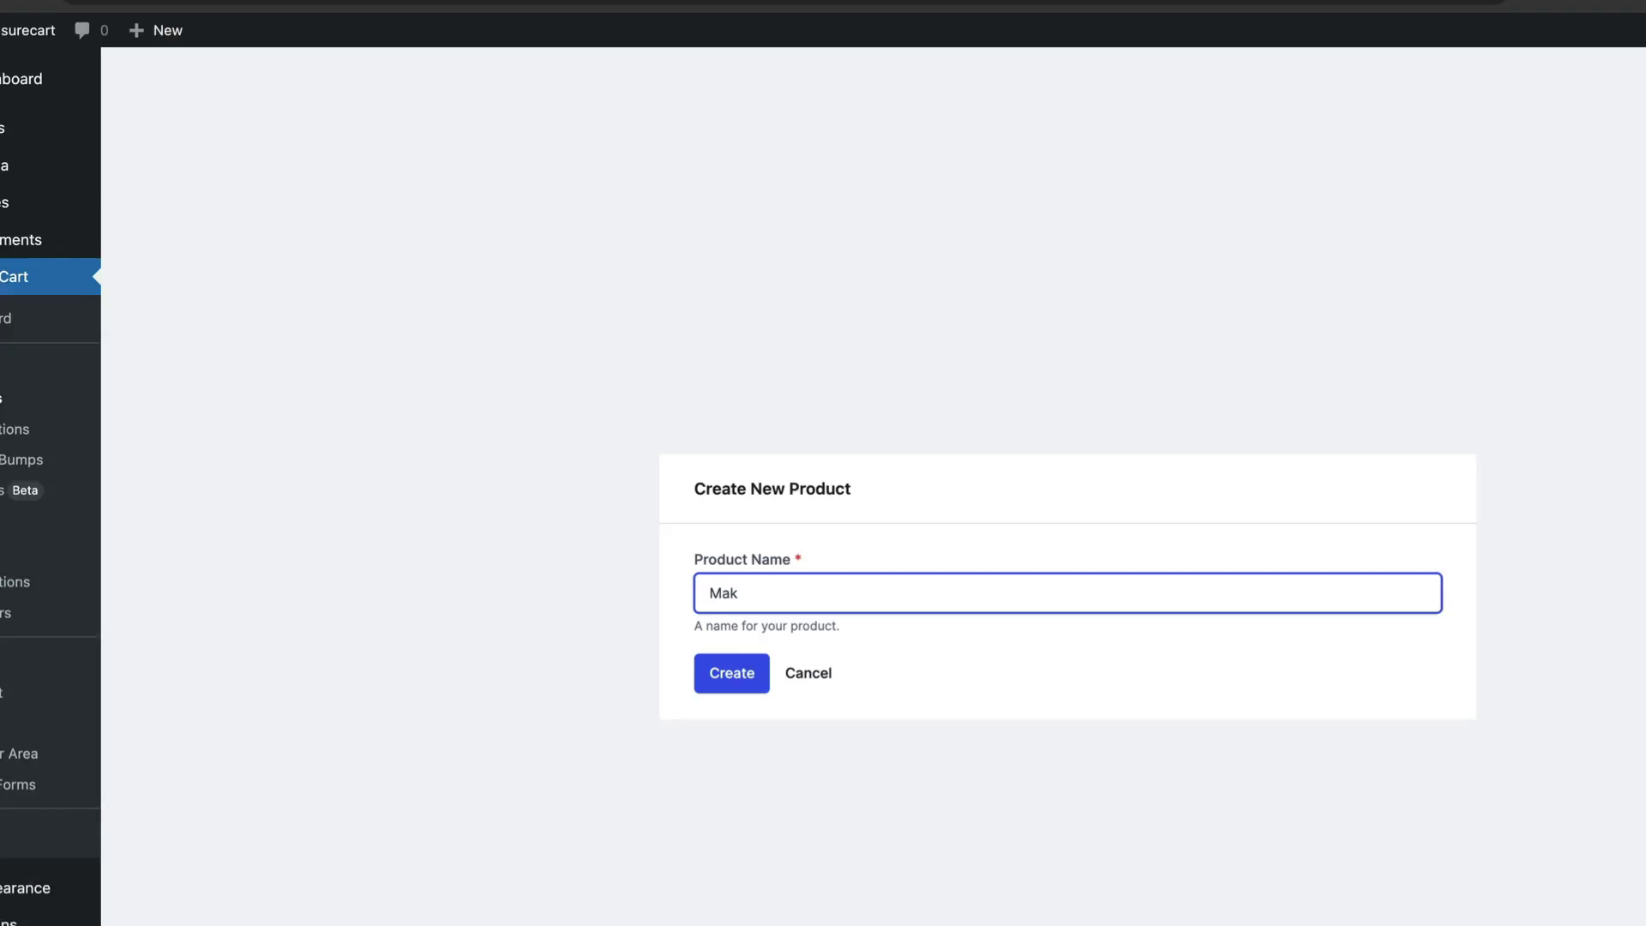
type(" Pro")
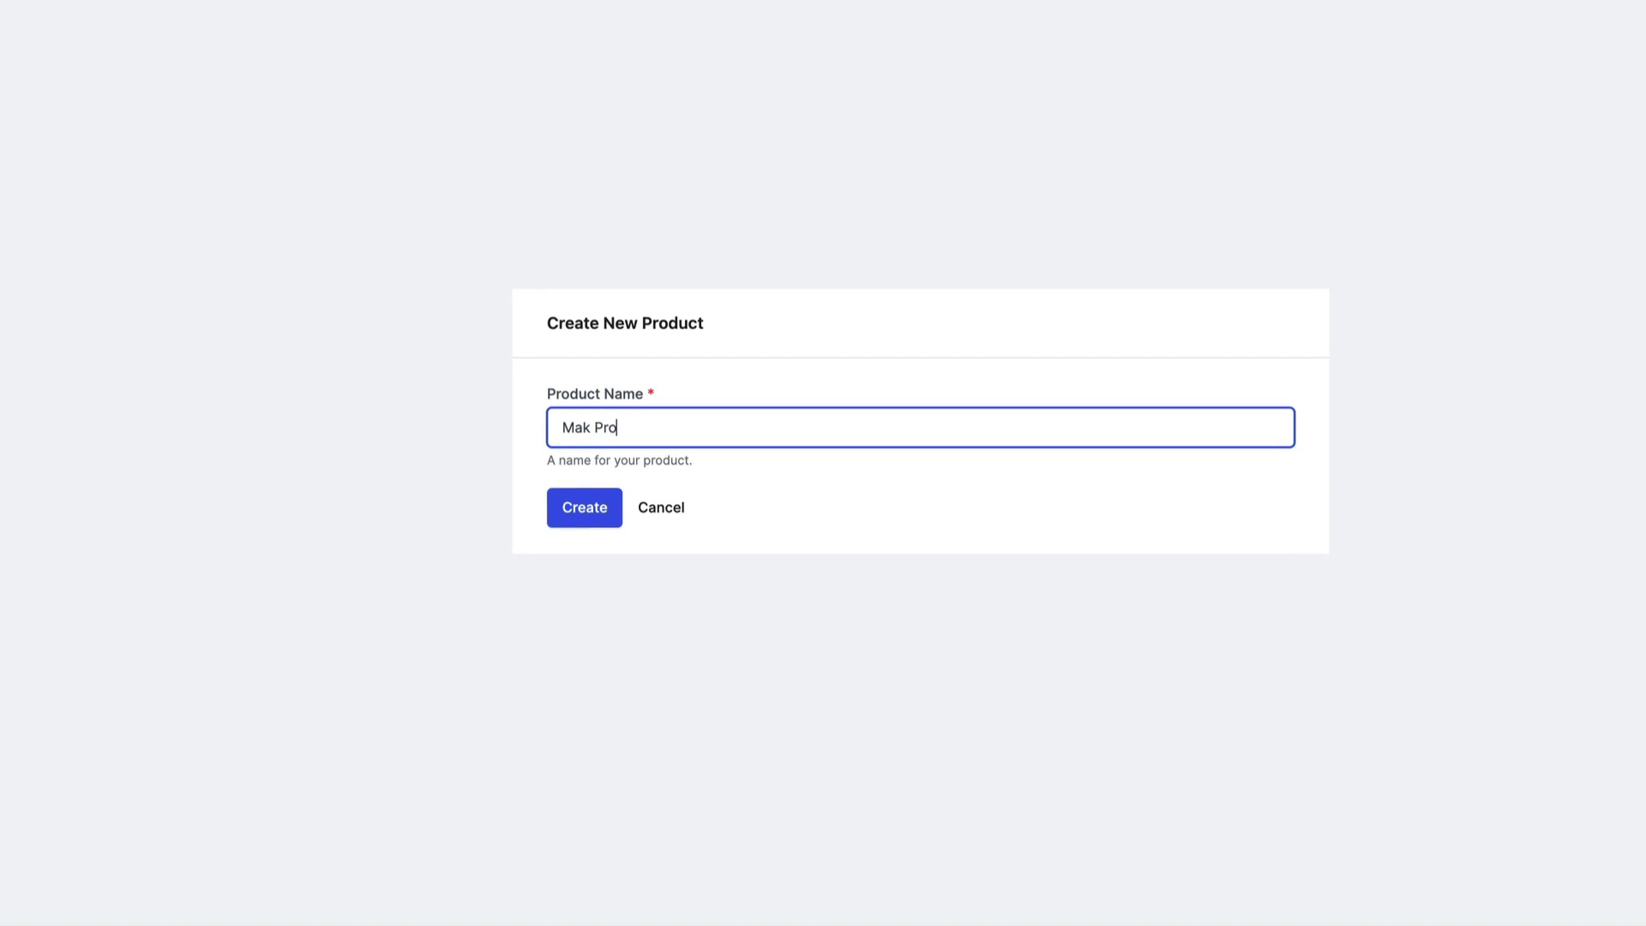
type("duct")
left_click(598, 504)
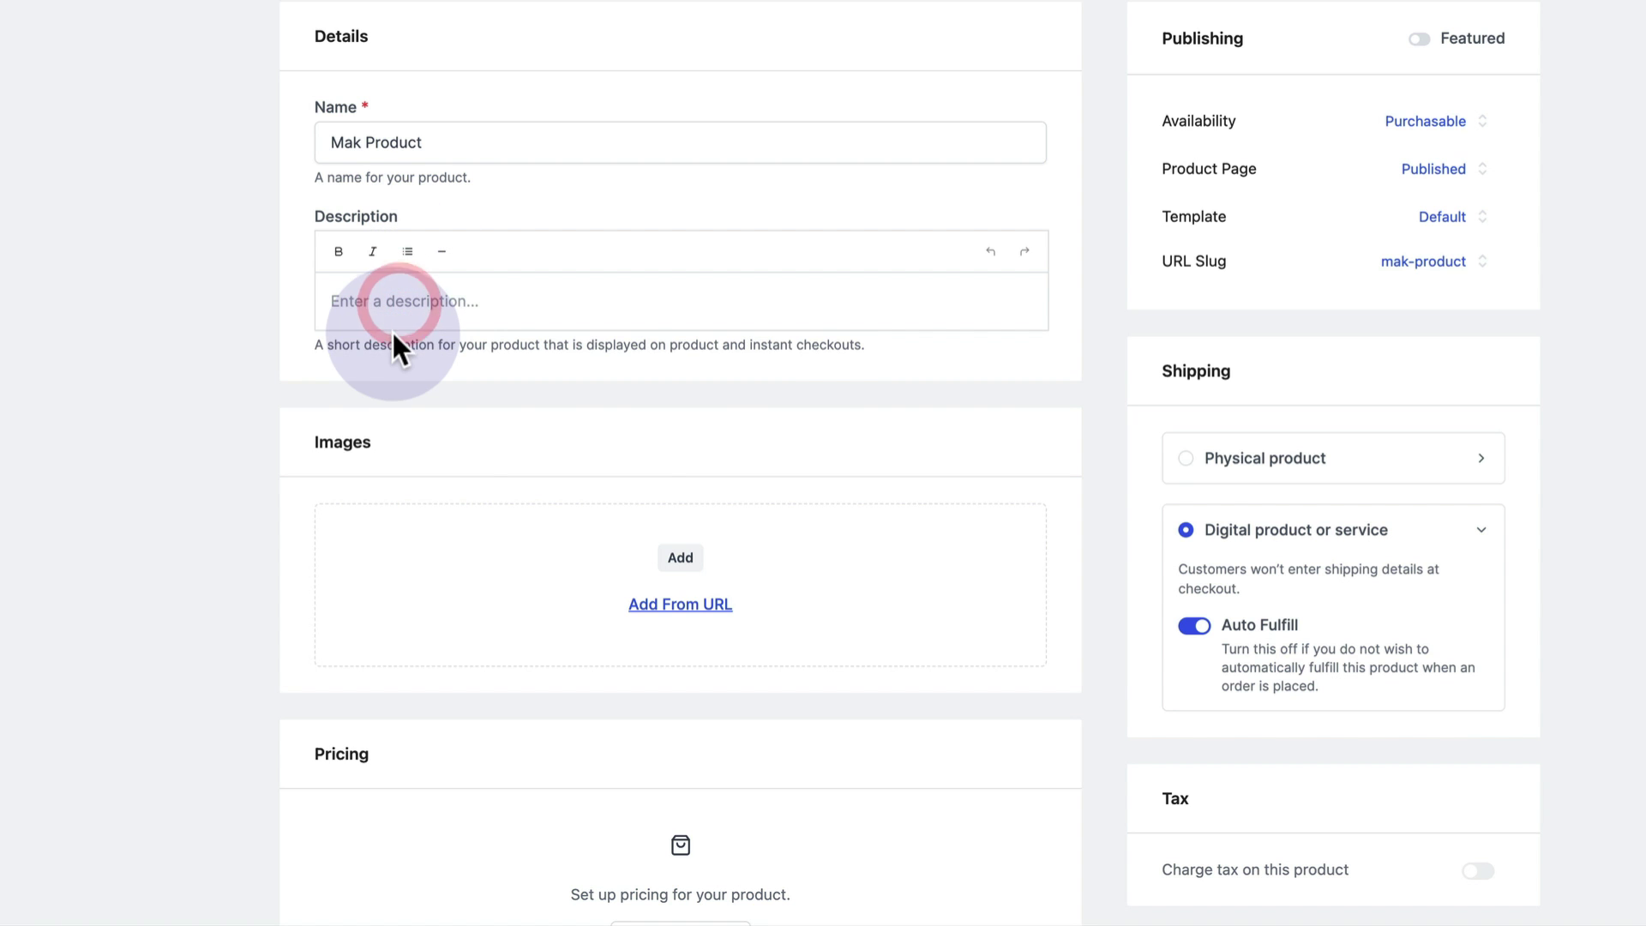
type("Lorem ipsum dolor sit amet, consectetuer adipiscing elit. Donec odio. Quisque volutpat mattis eros. Nullam malesuada erat ut turpis. Suspendisse urna nibh viverra non semper suscipit posuere a pede. Donec nec justo eget felis facilisis fermentum. Aliquam porttitor mauris sit amet orci. Aenean dignissim pellentesque felis.")
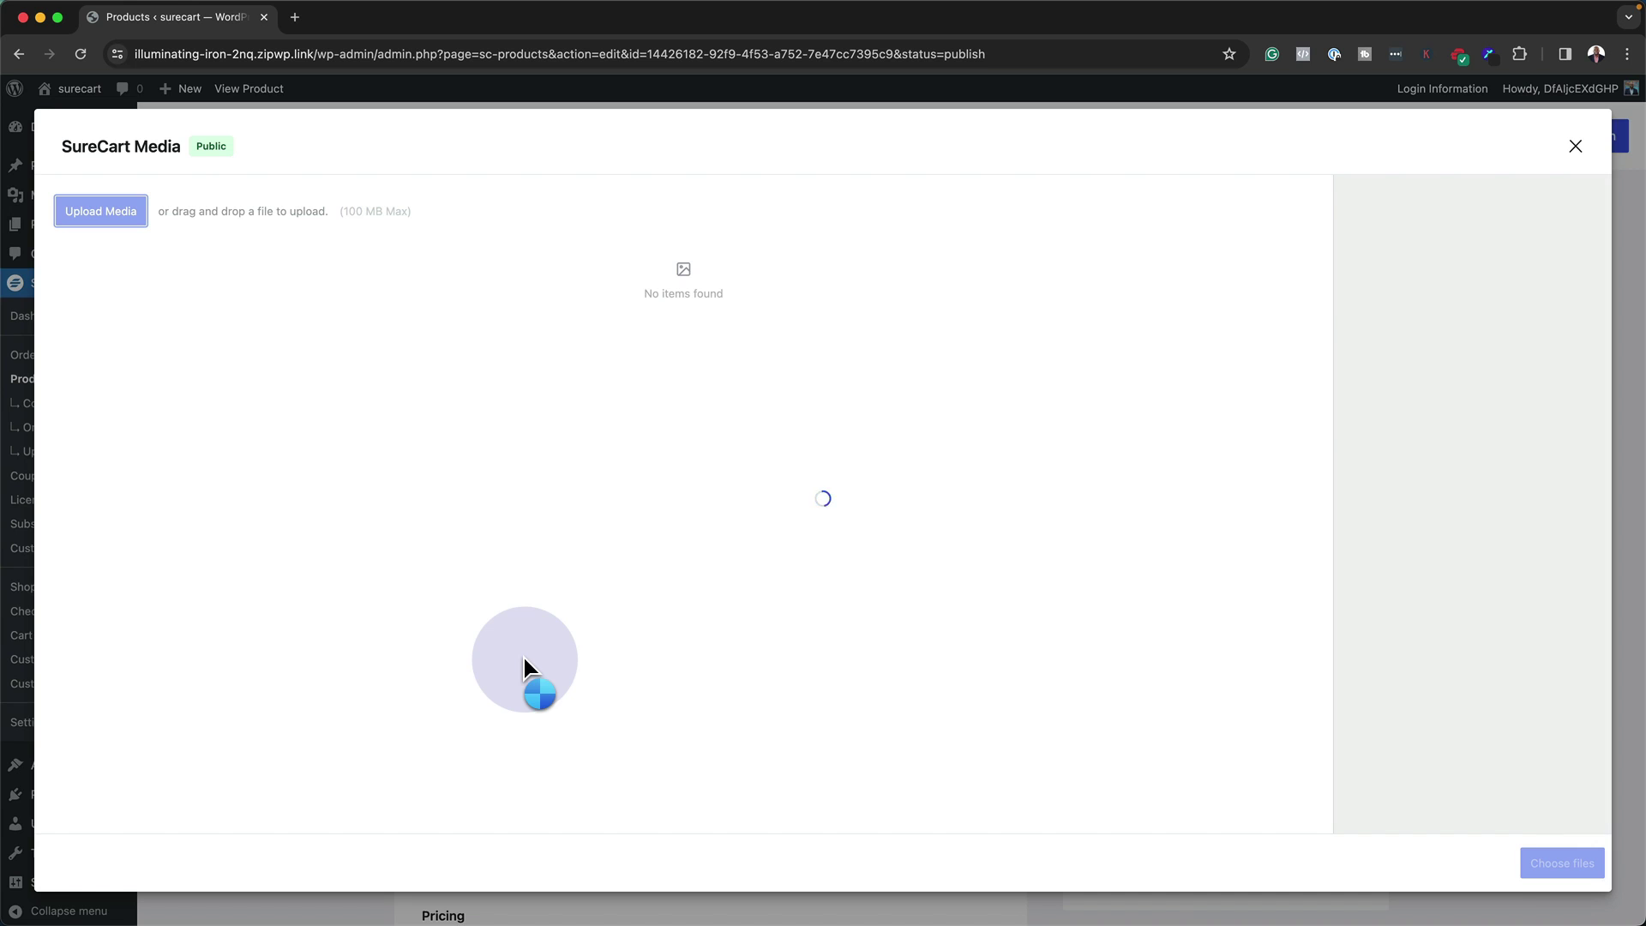
left_click(1536, 873)
scroll(866, 746, "down", 5)
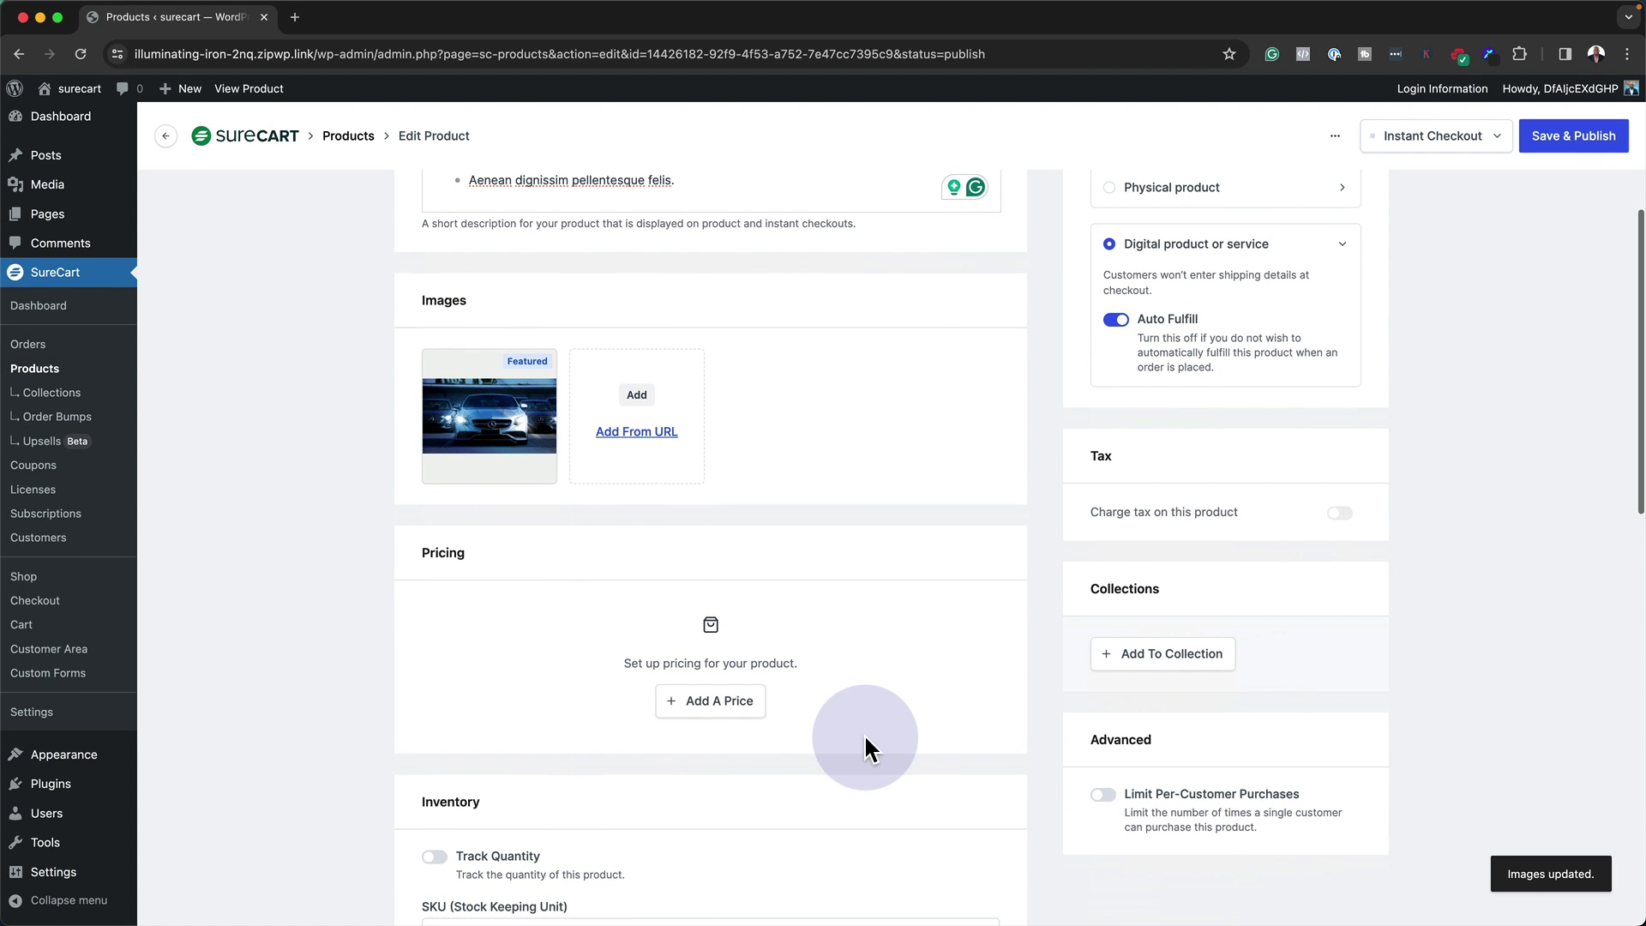
- Start adding a price named 'Monthly' at 99, initially set as a subscription
left_click(719, 699)
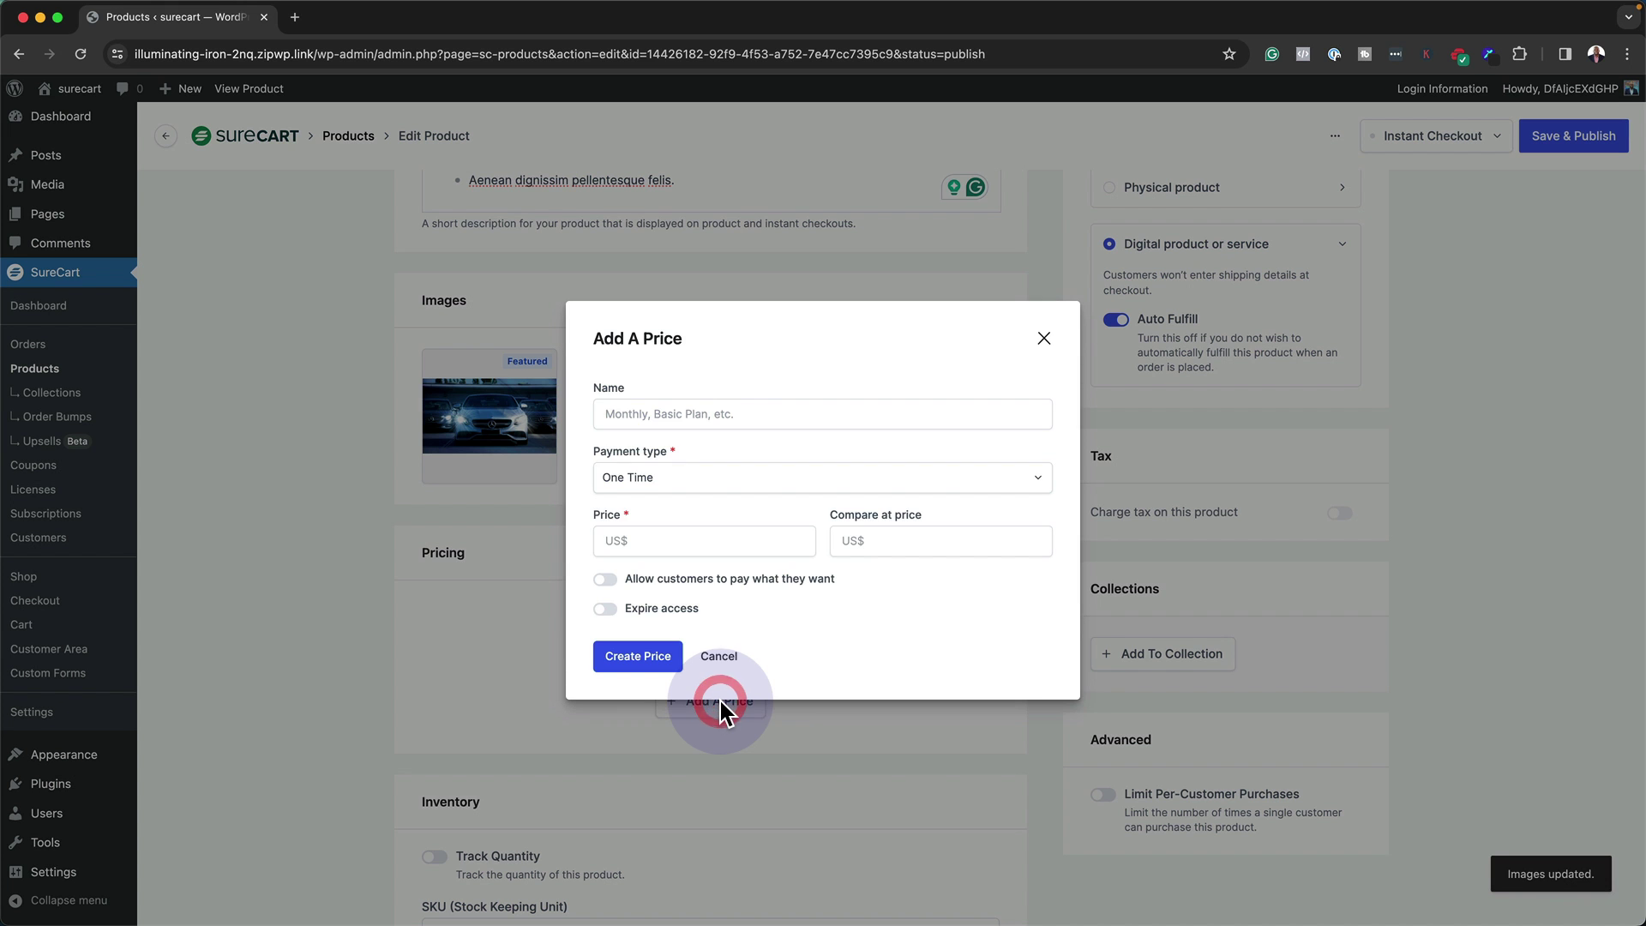
left_click(703, 415)
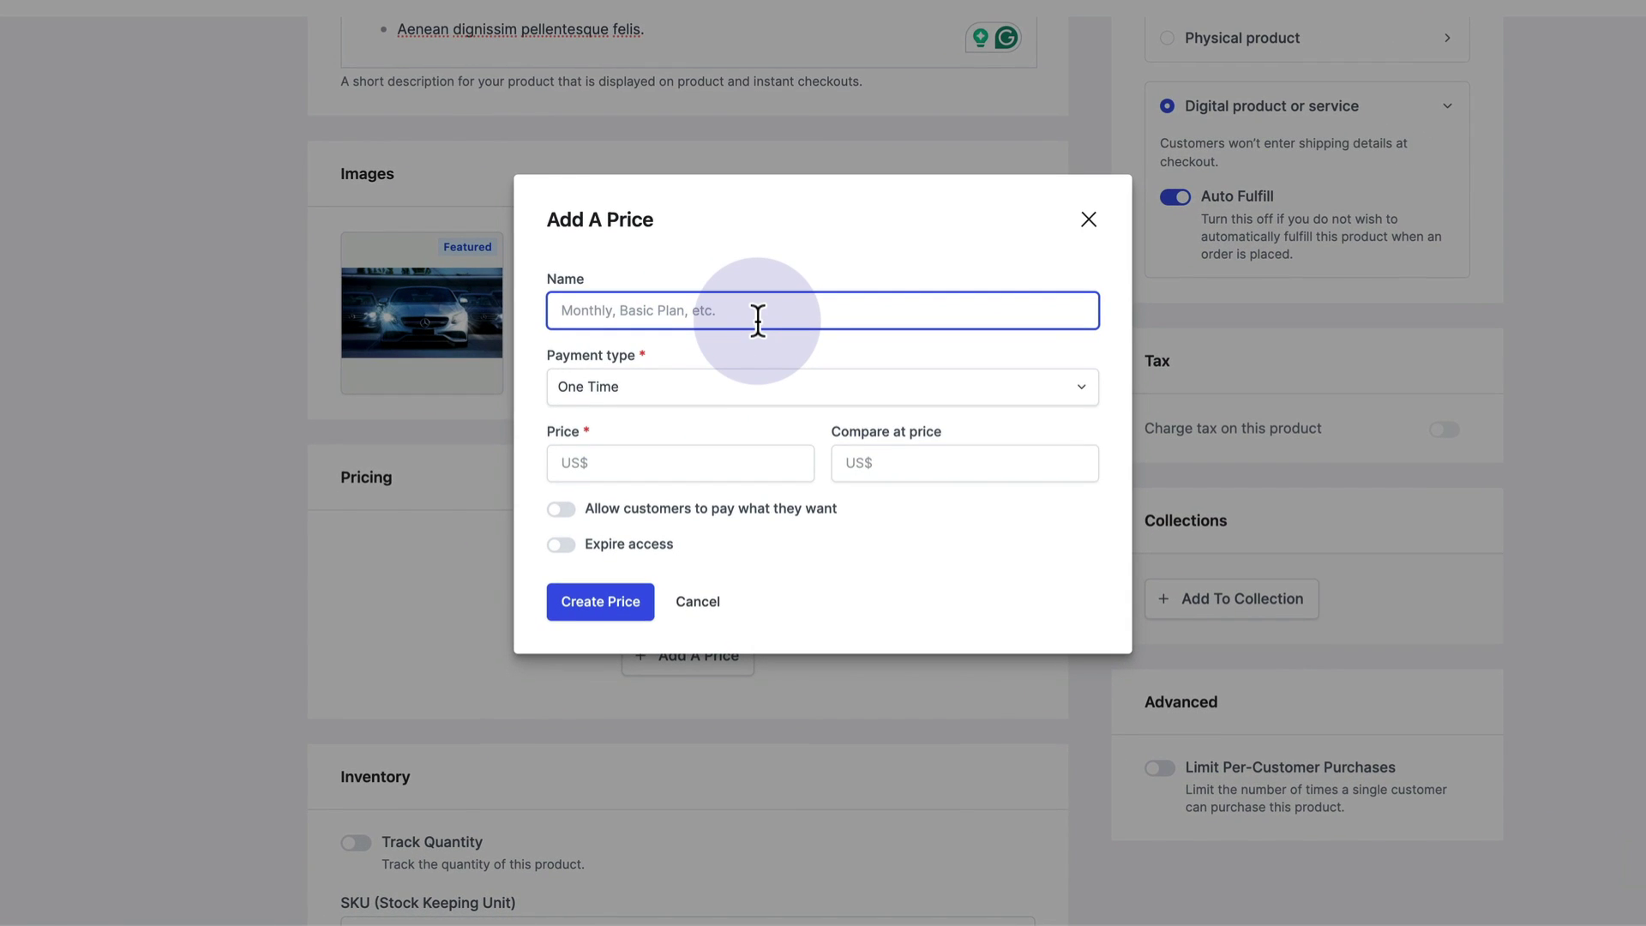
type("Month")
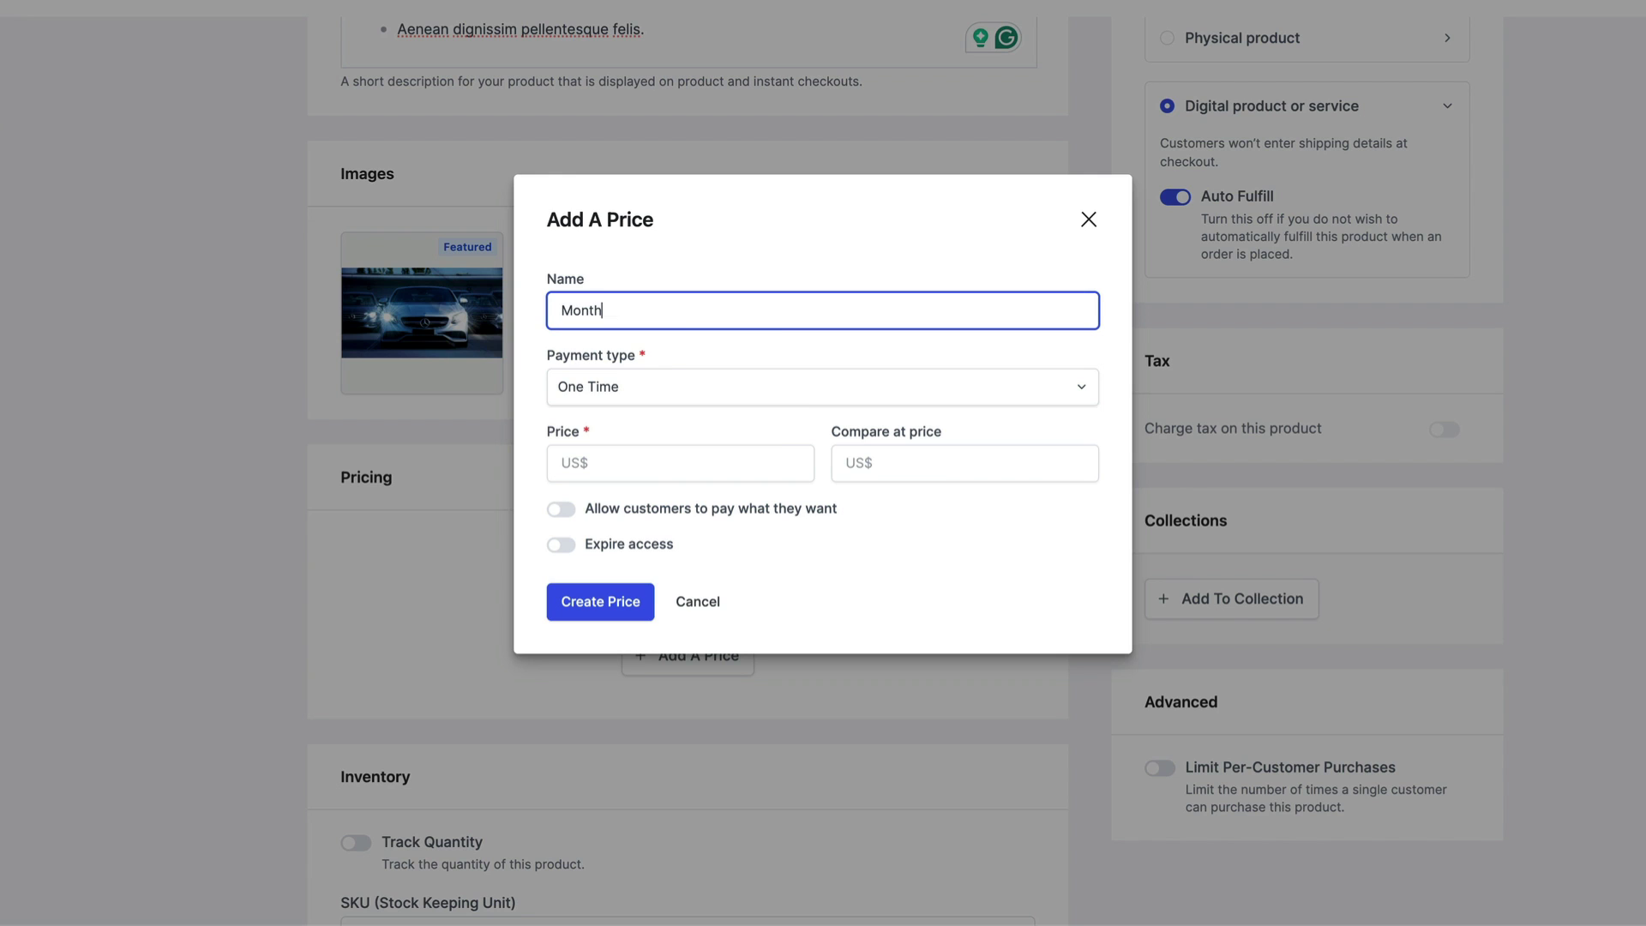
type("ly")
left_click(747, 396)
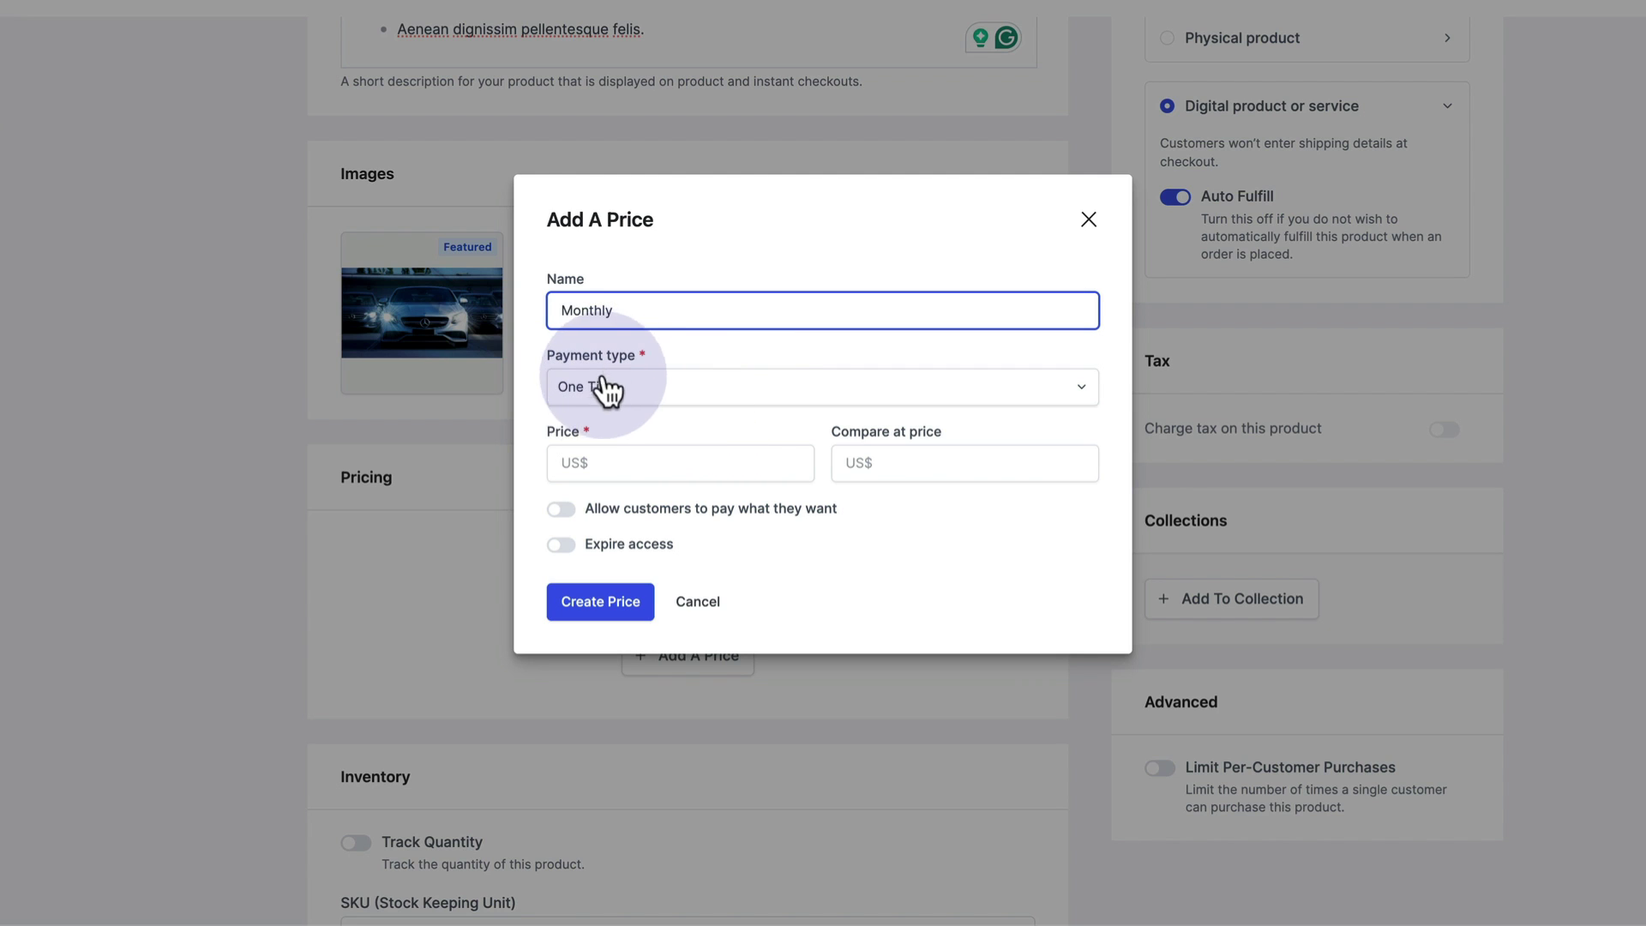
left_click(821, 401)
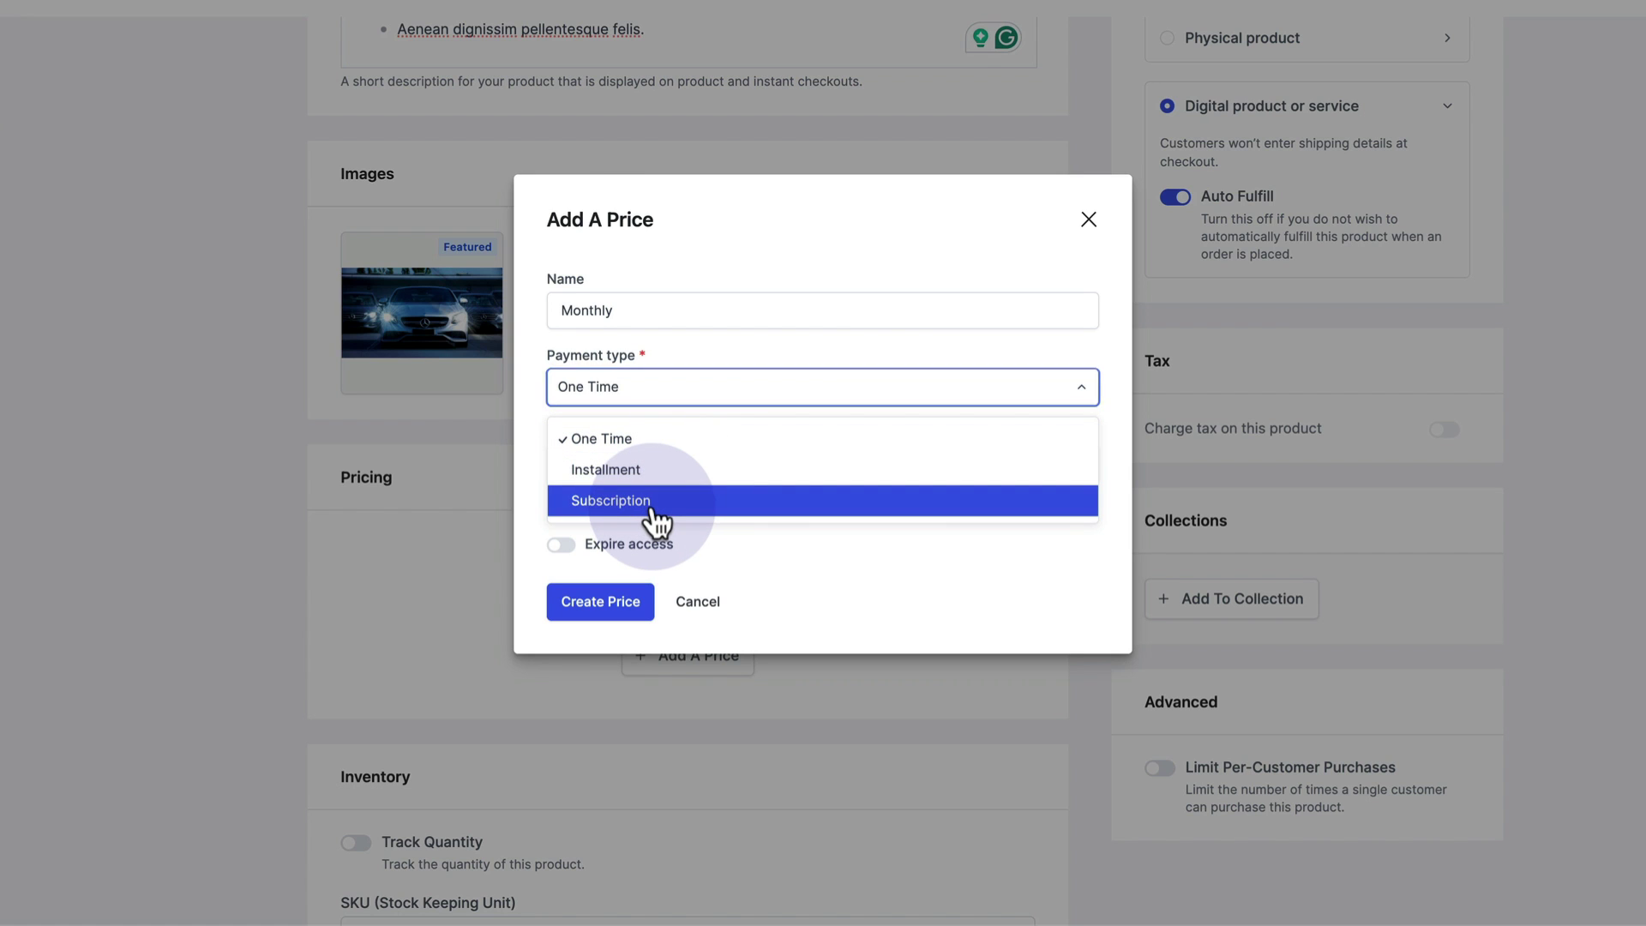
left_click(650, 506)
left_click(666, 407)
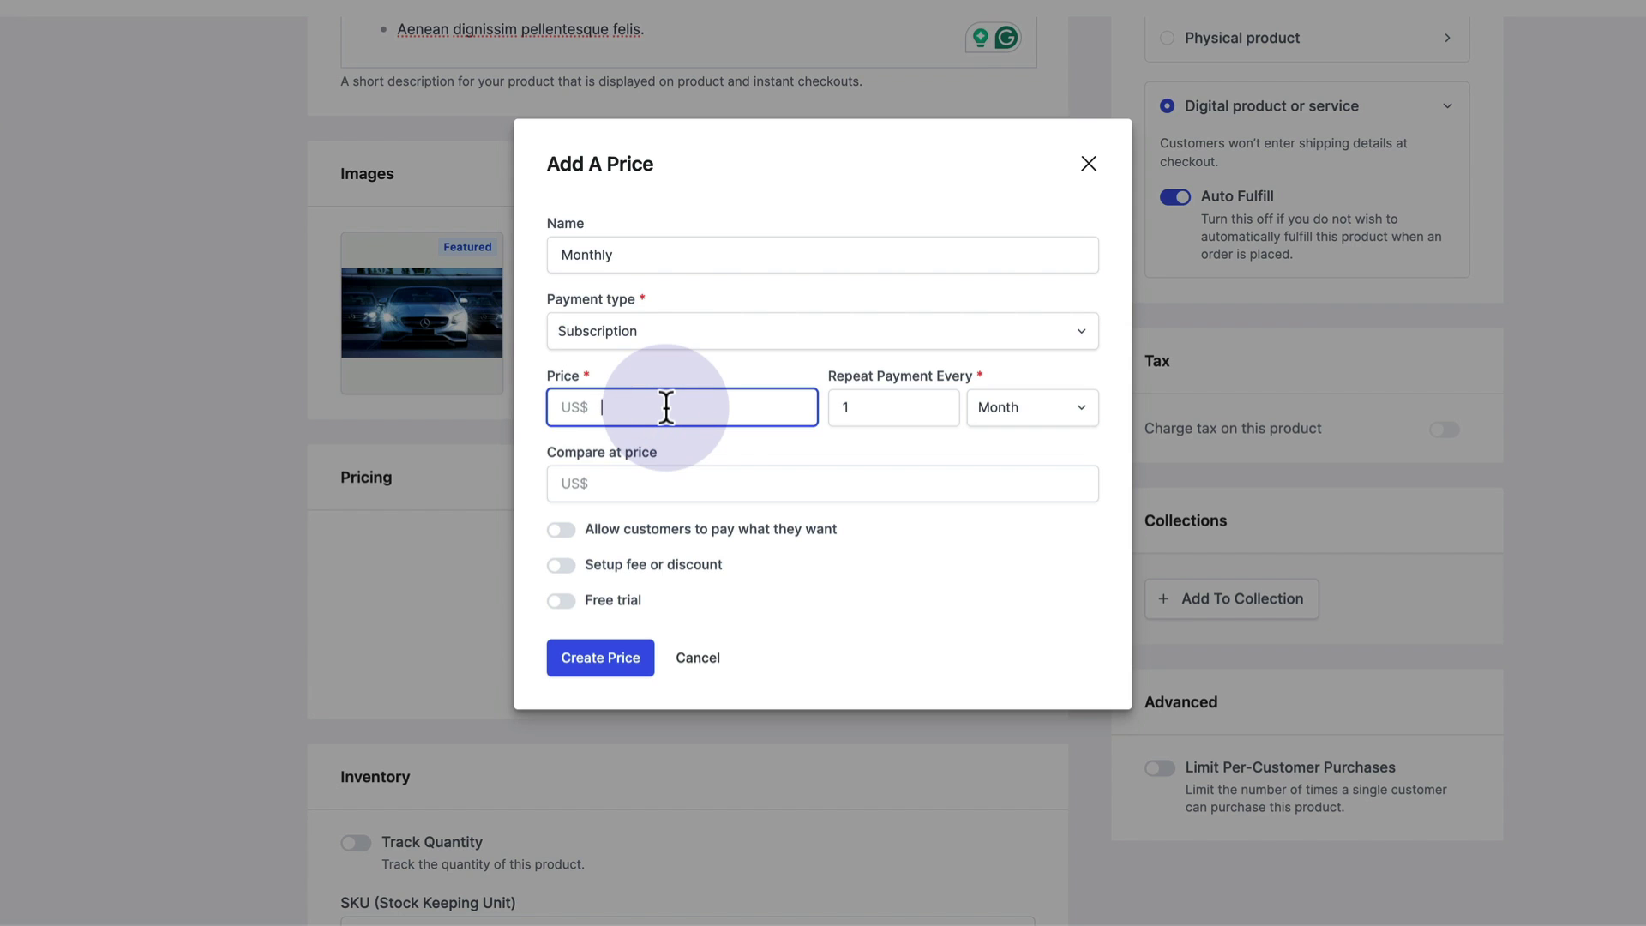
type("99")
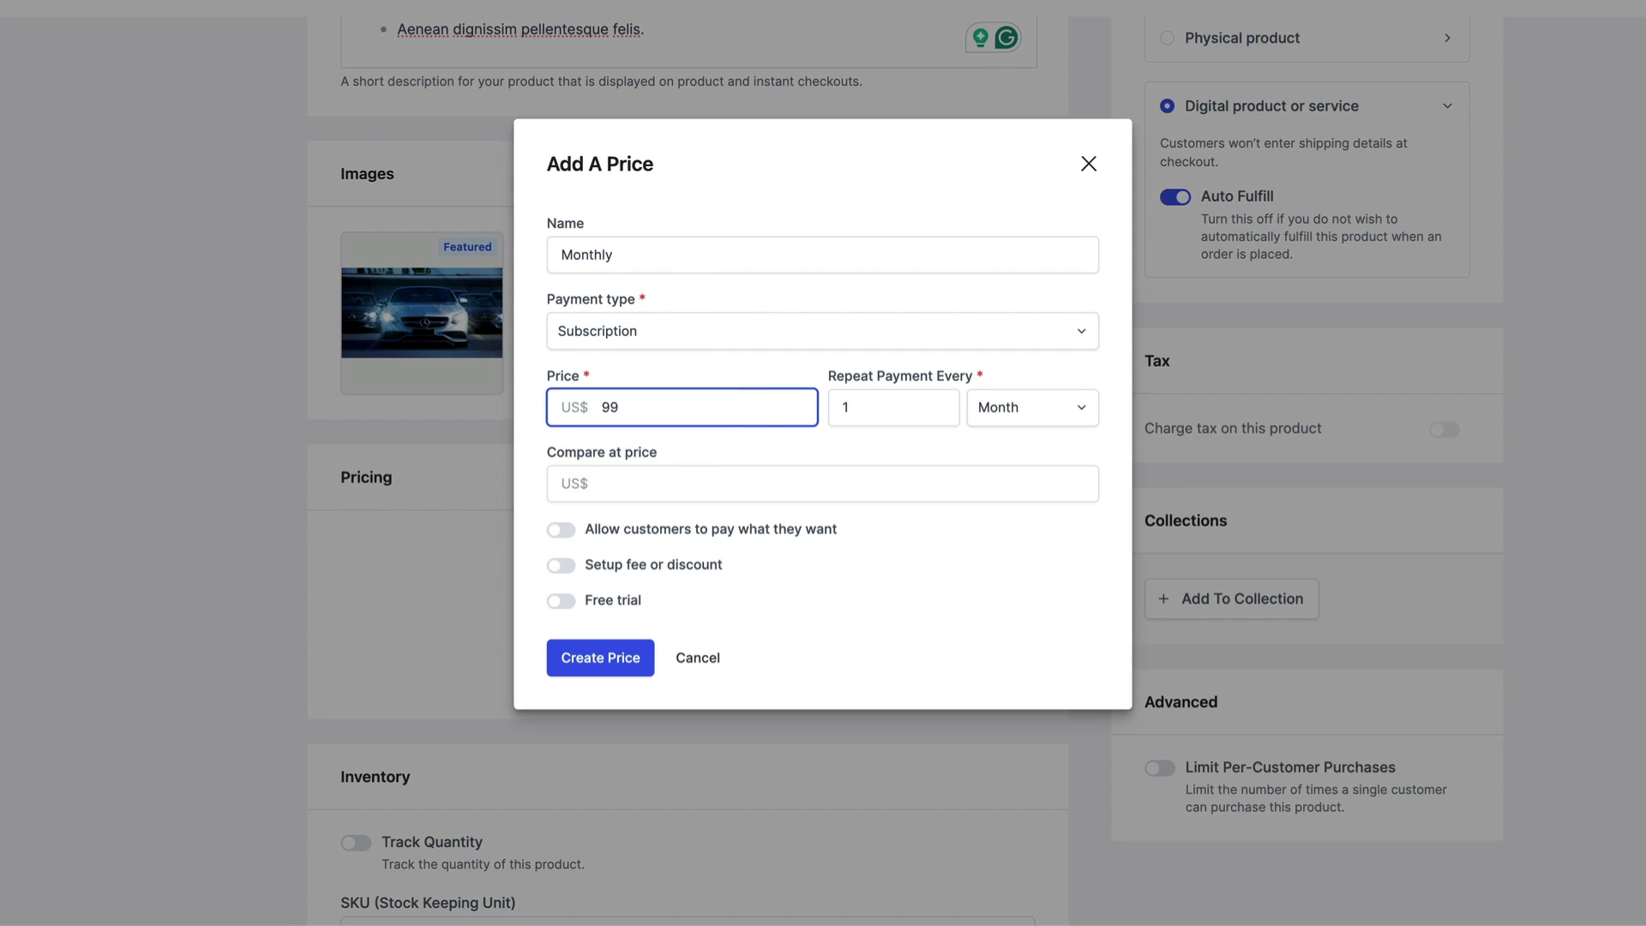
left_click(1044, 494)
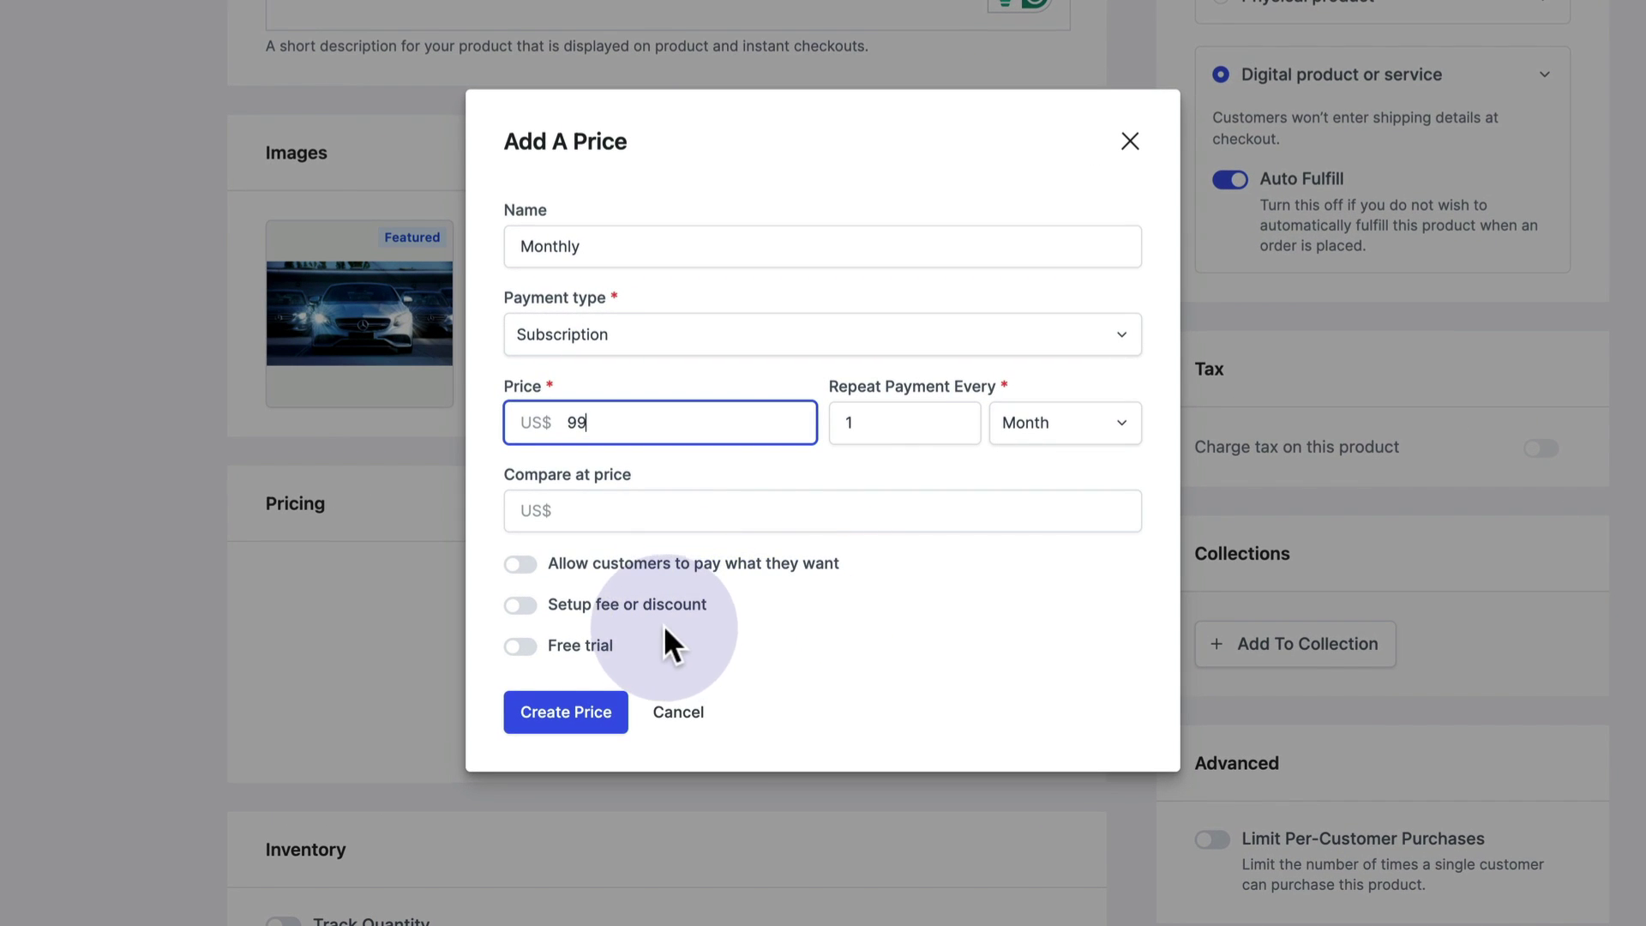
- Switch the price to a one-time payment, leaving setup fee and access expiry off
left_click(530, 605)
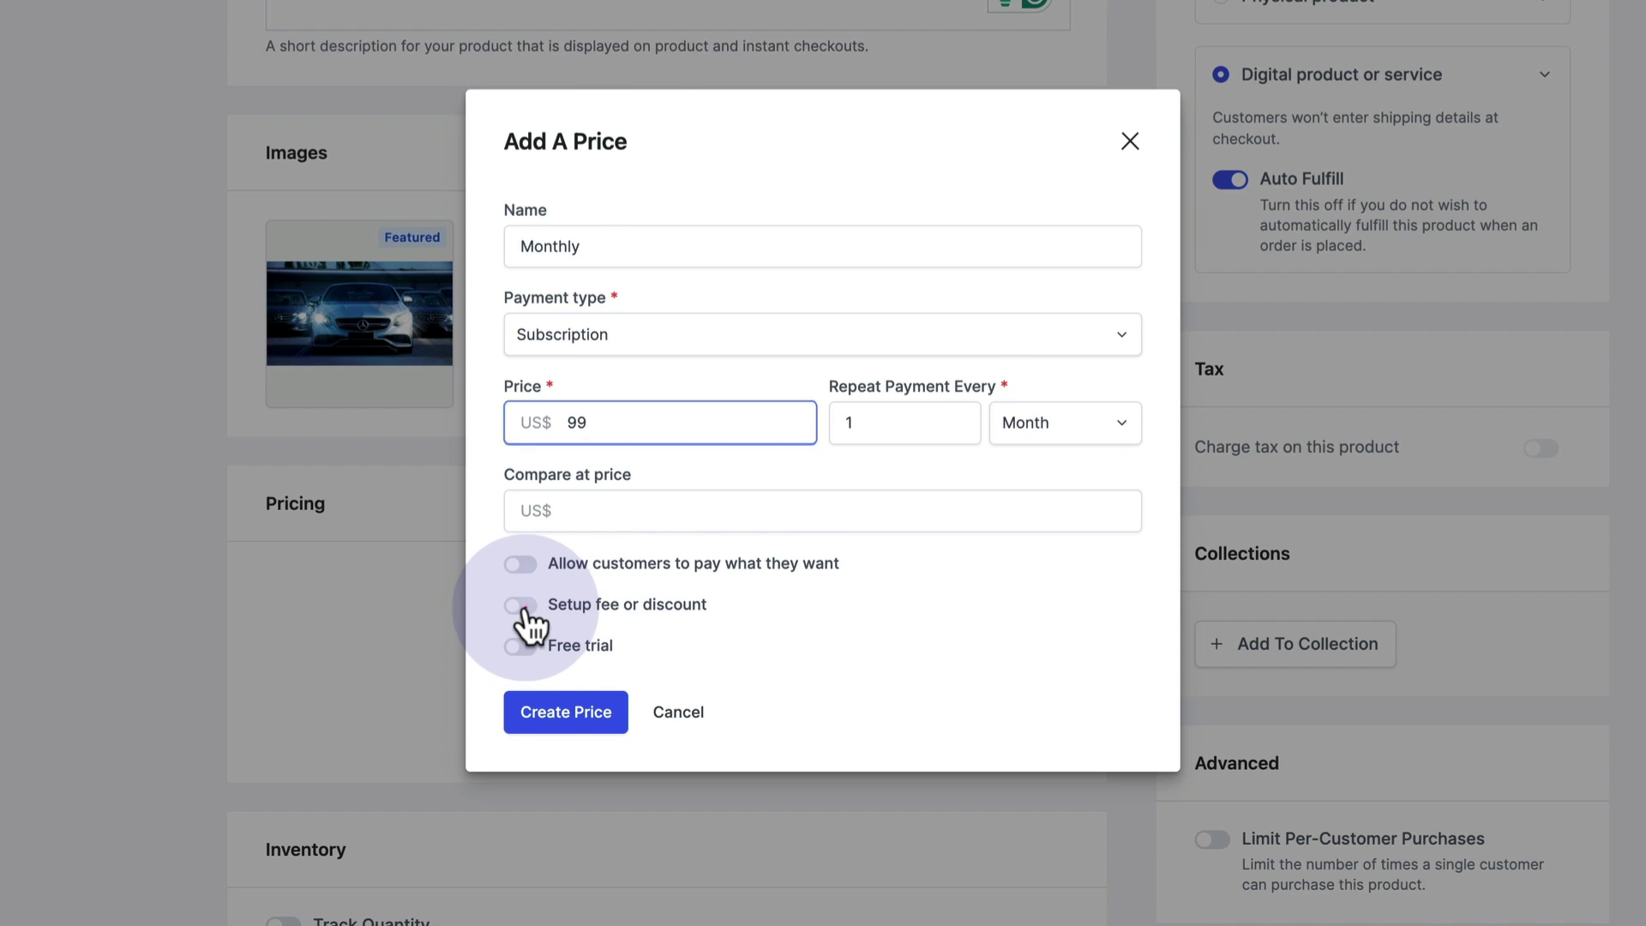
left_click(532, 559)
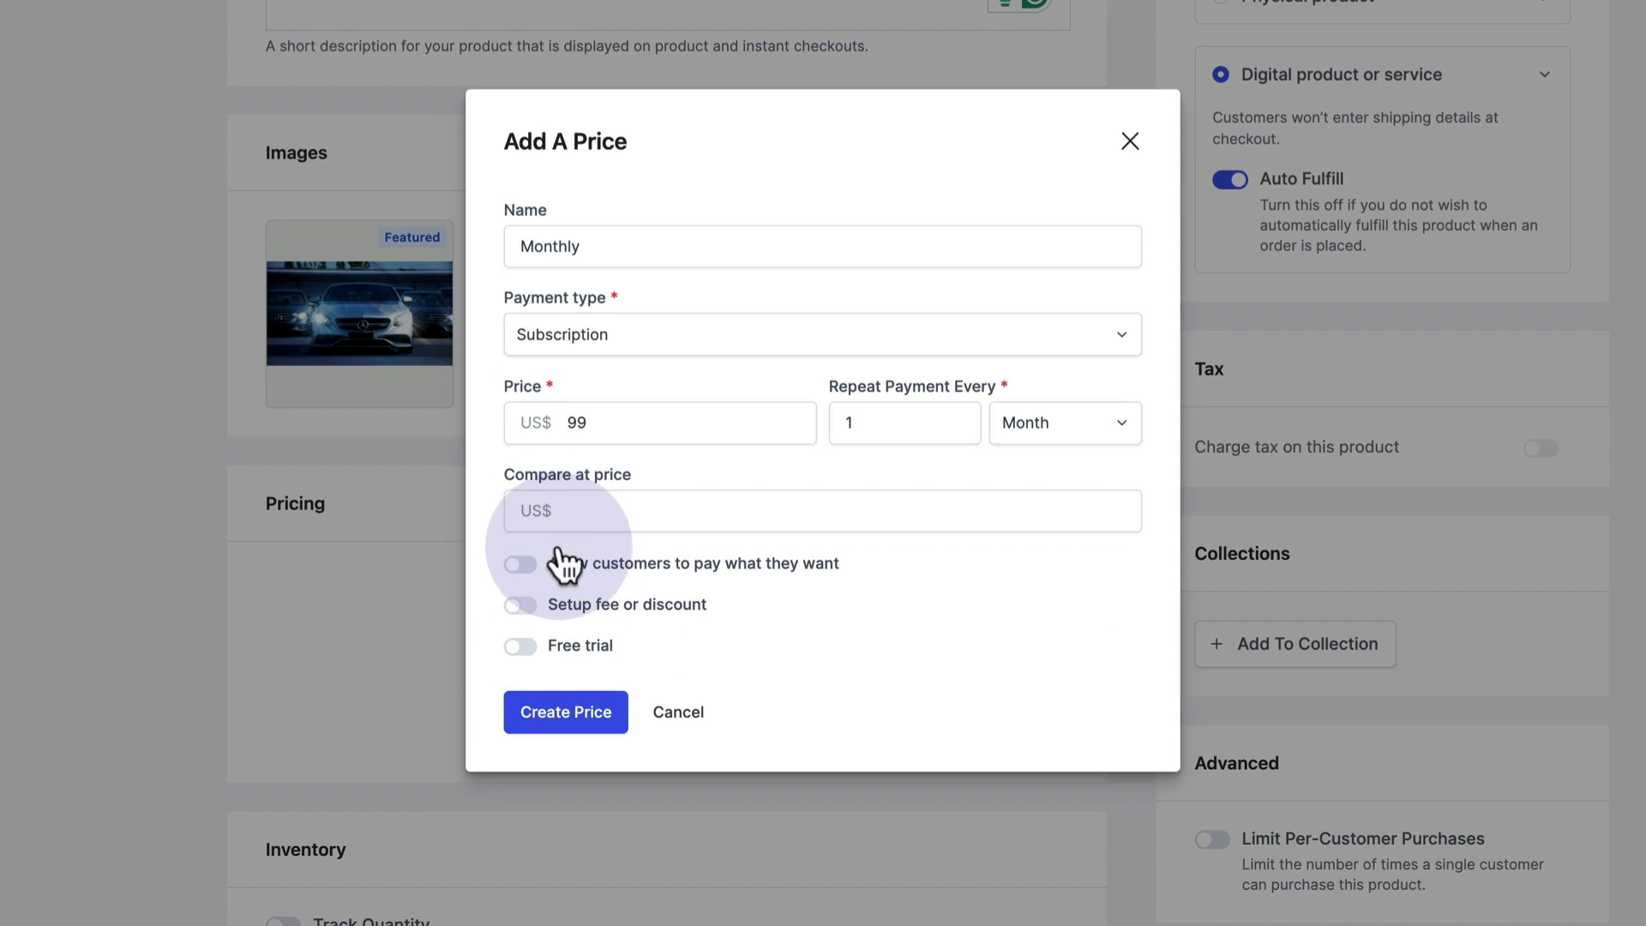
left_click(618, 359)
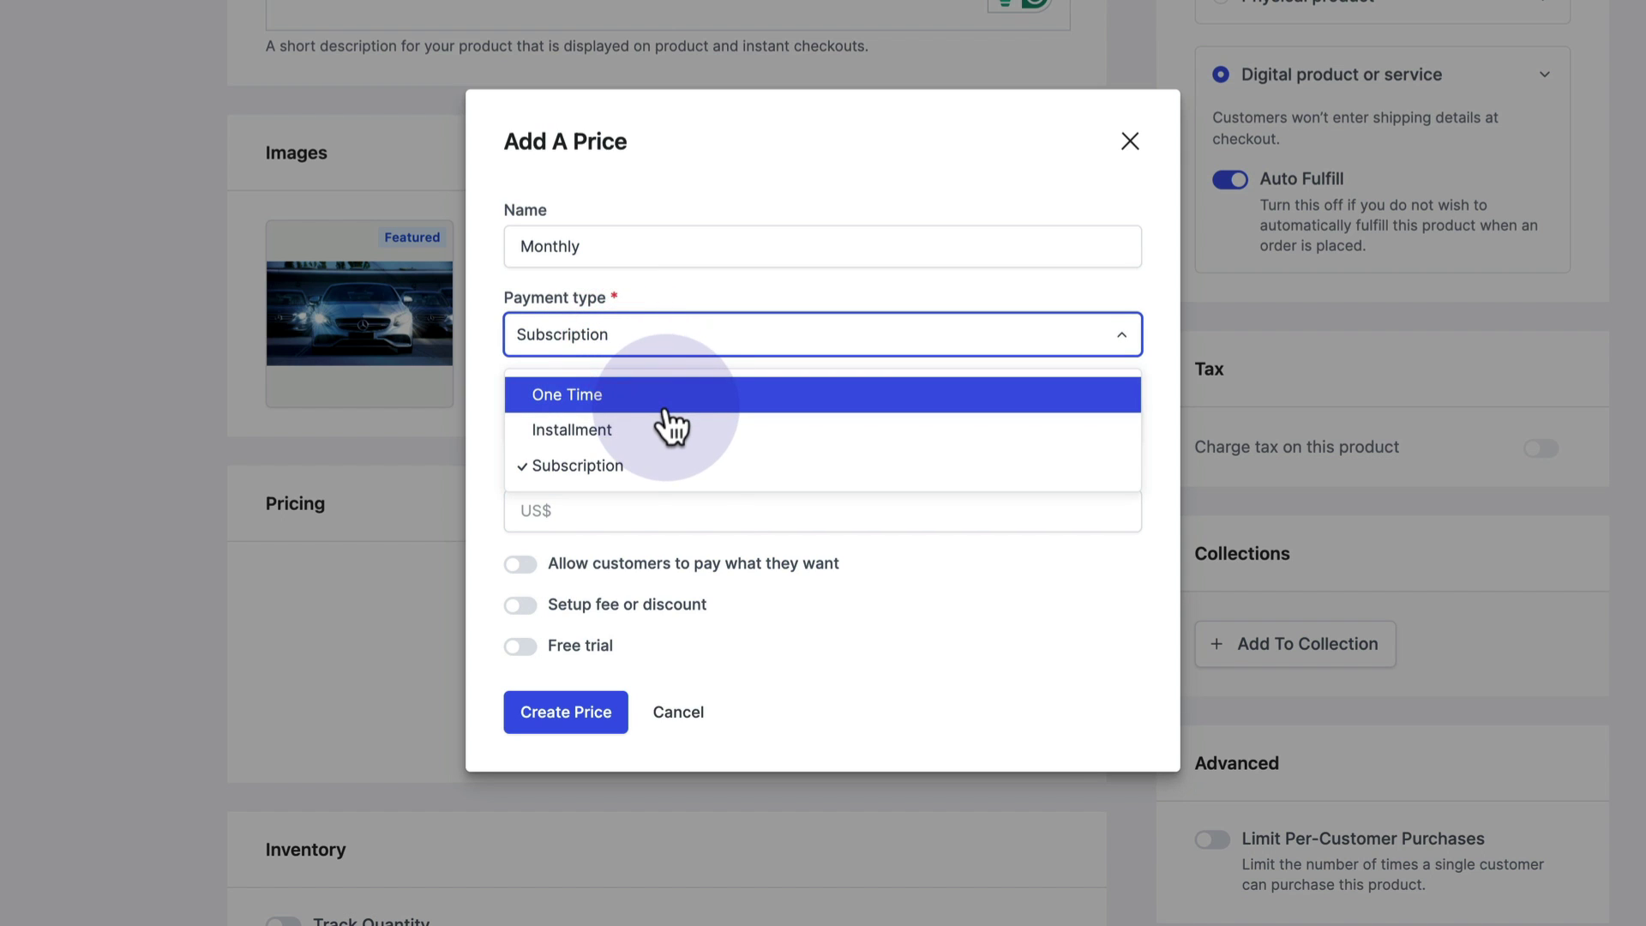
left_click(665, 407)
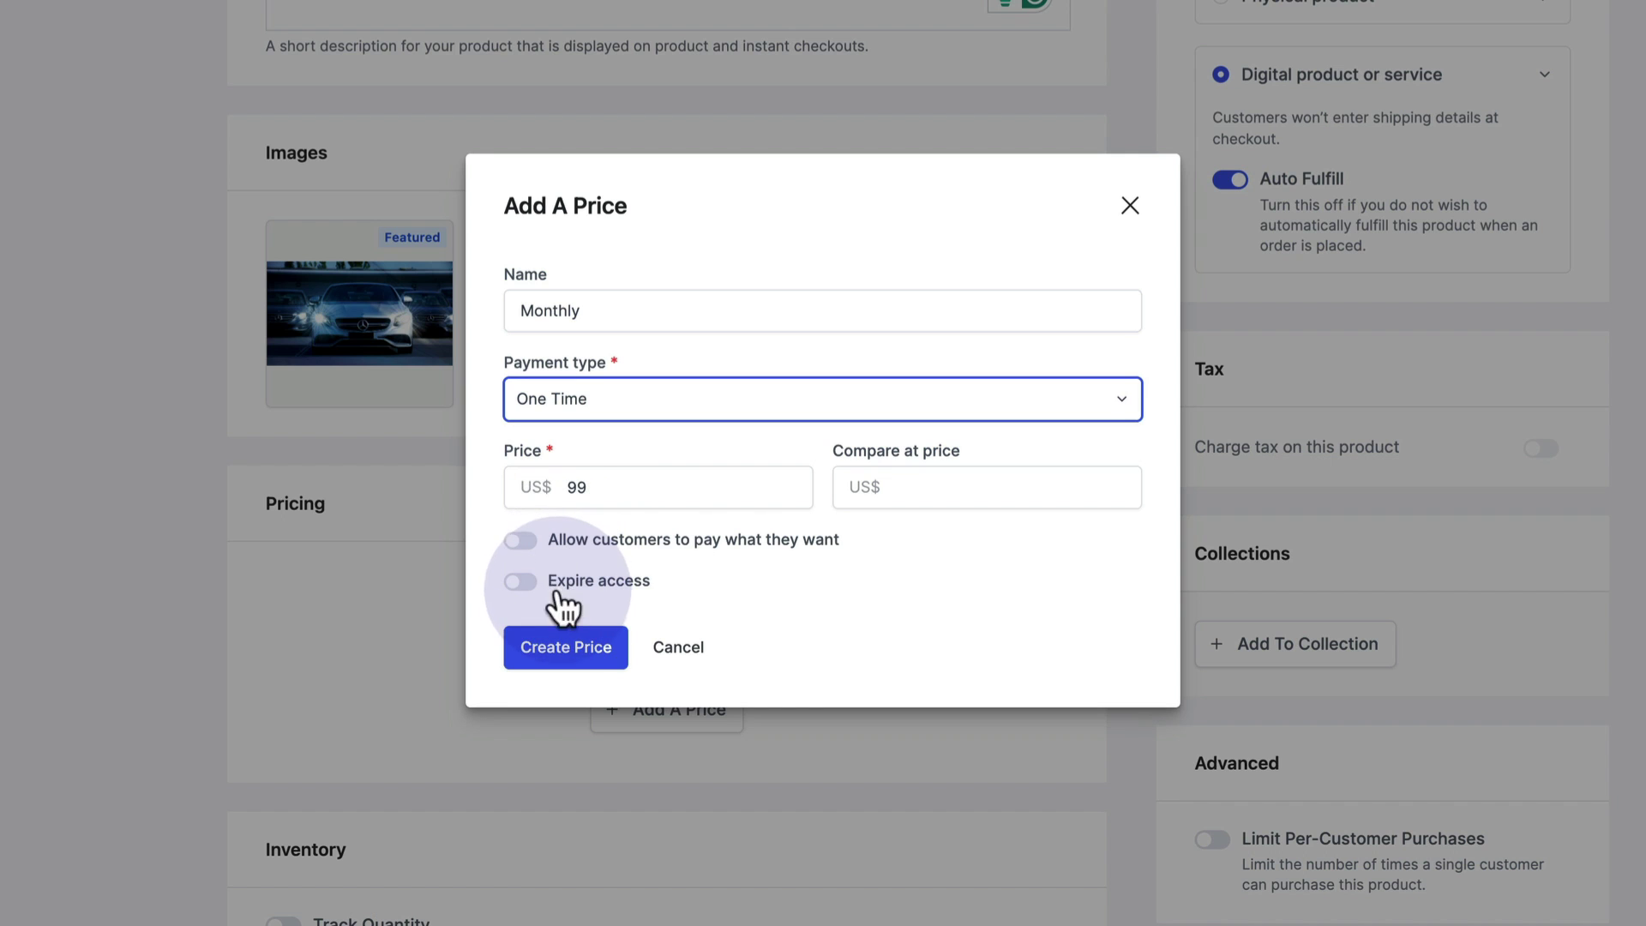
left_click(525, 582)
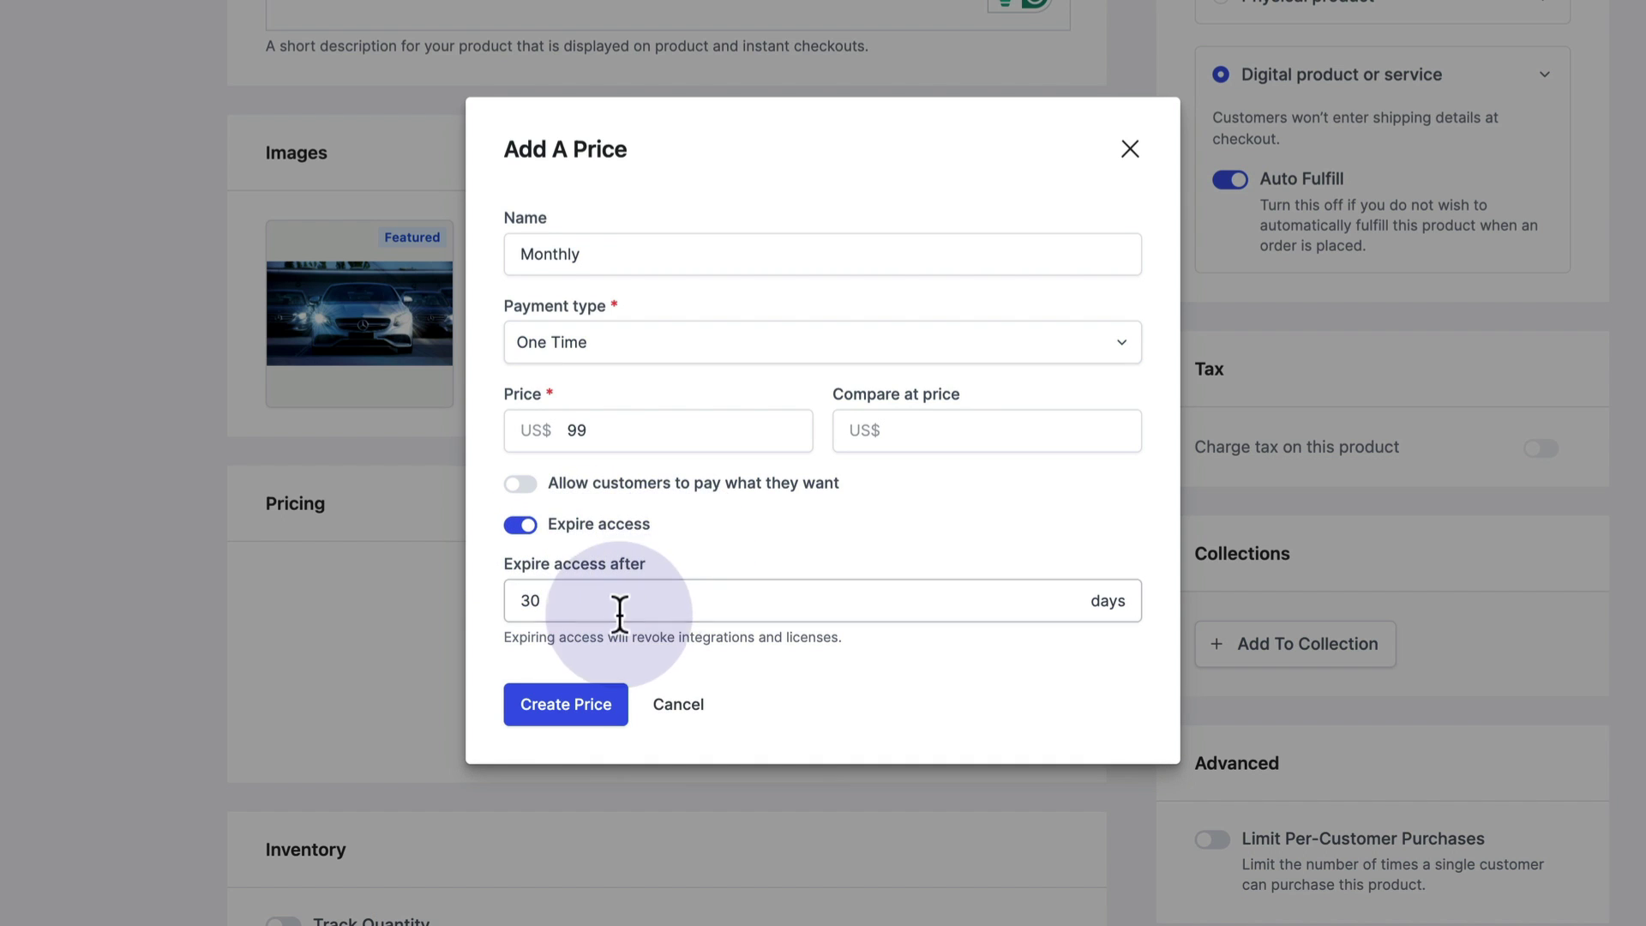
left_click(518, 533)
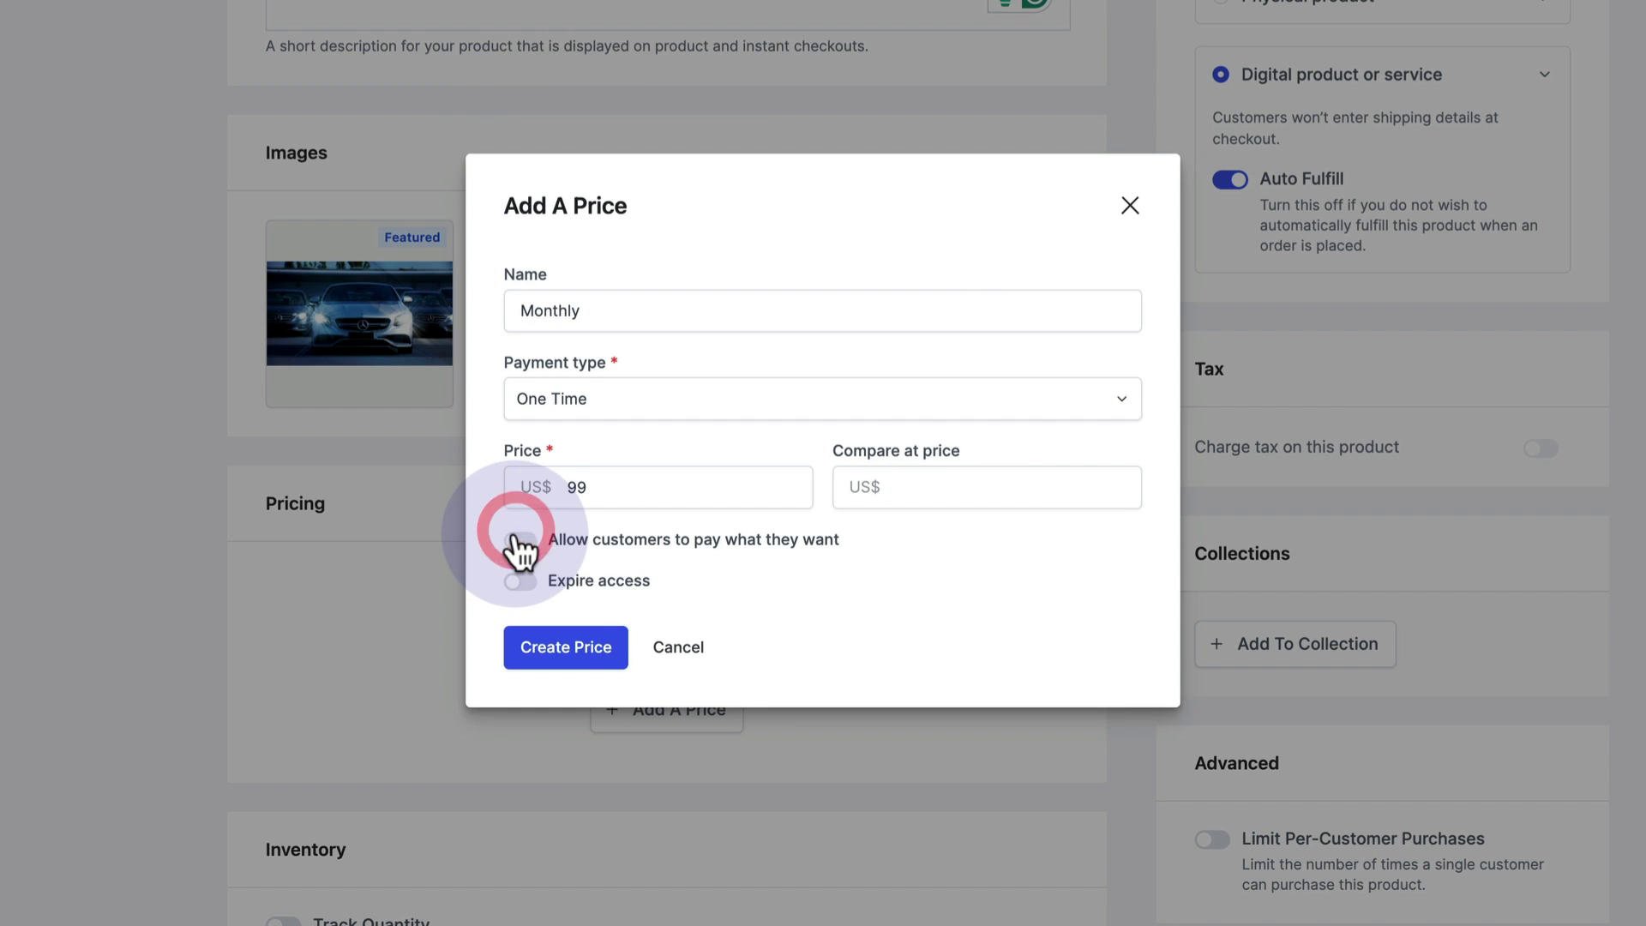
left_click(664, 638)
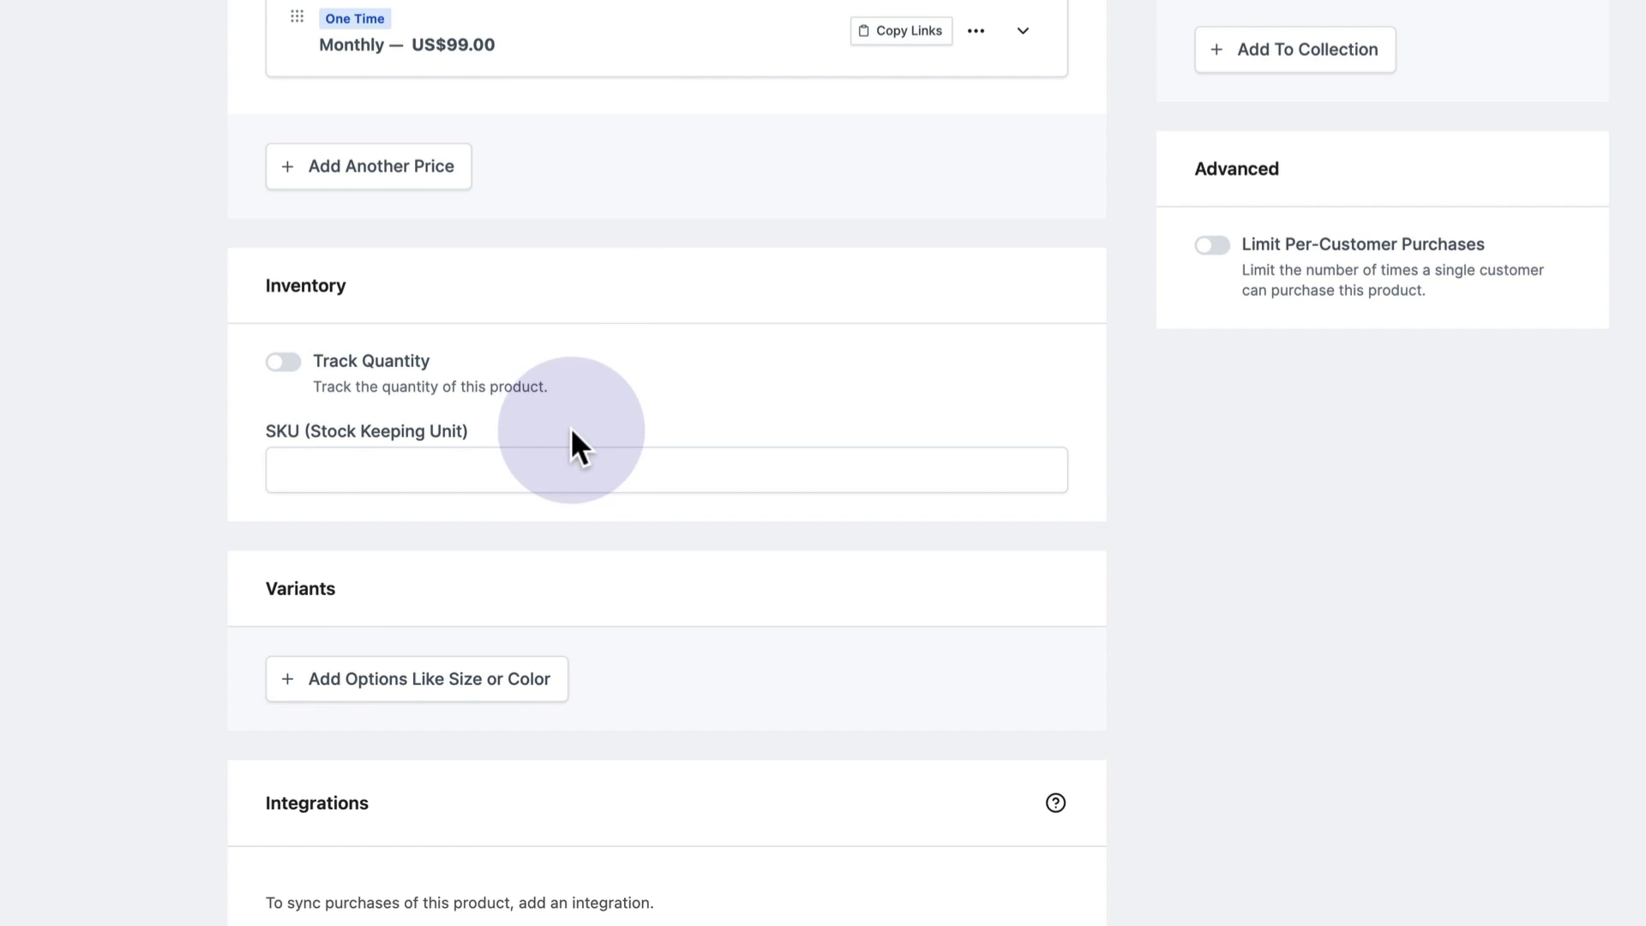
- Save the product's pending changes, then cancel adding an integration without choosing one
scroll(589, 482, "down", 3)
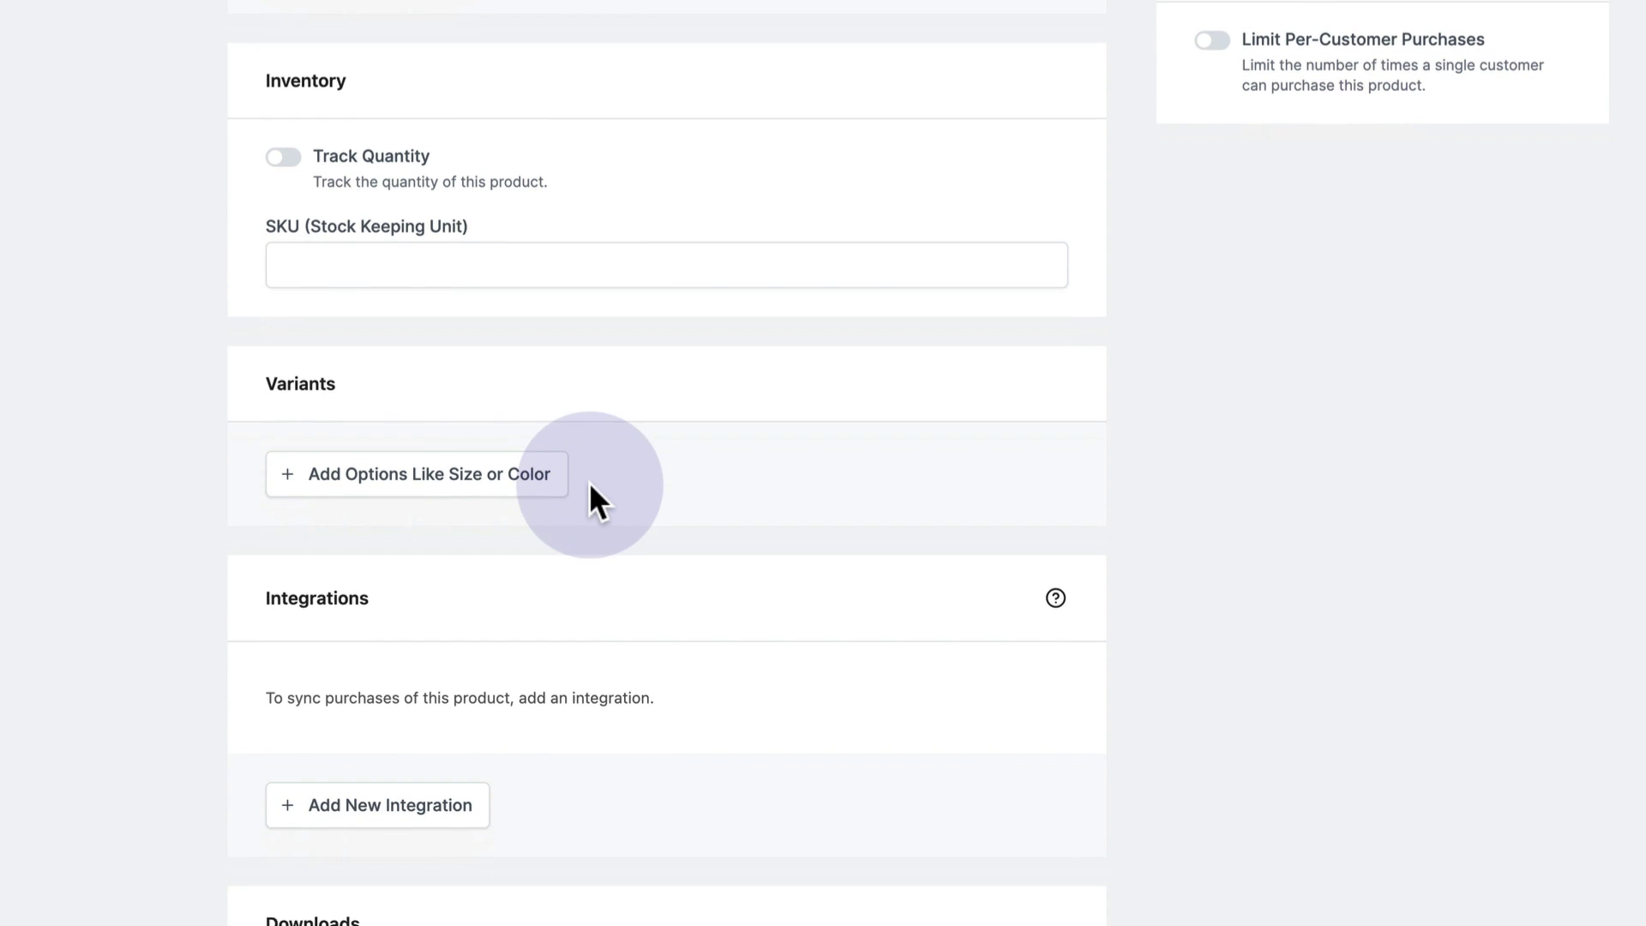
scroll(706, 478, "down", 5)
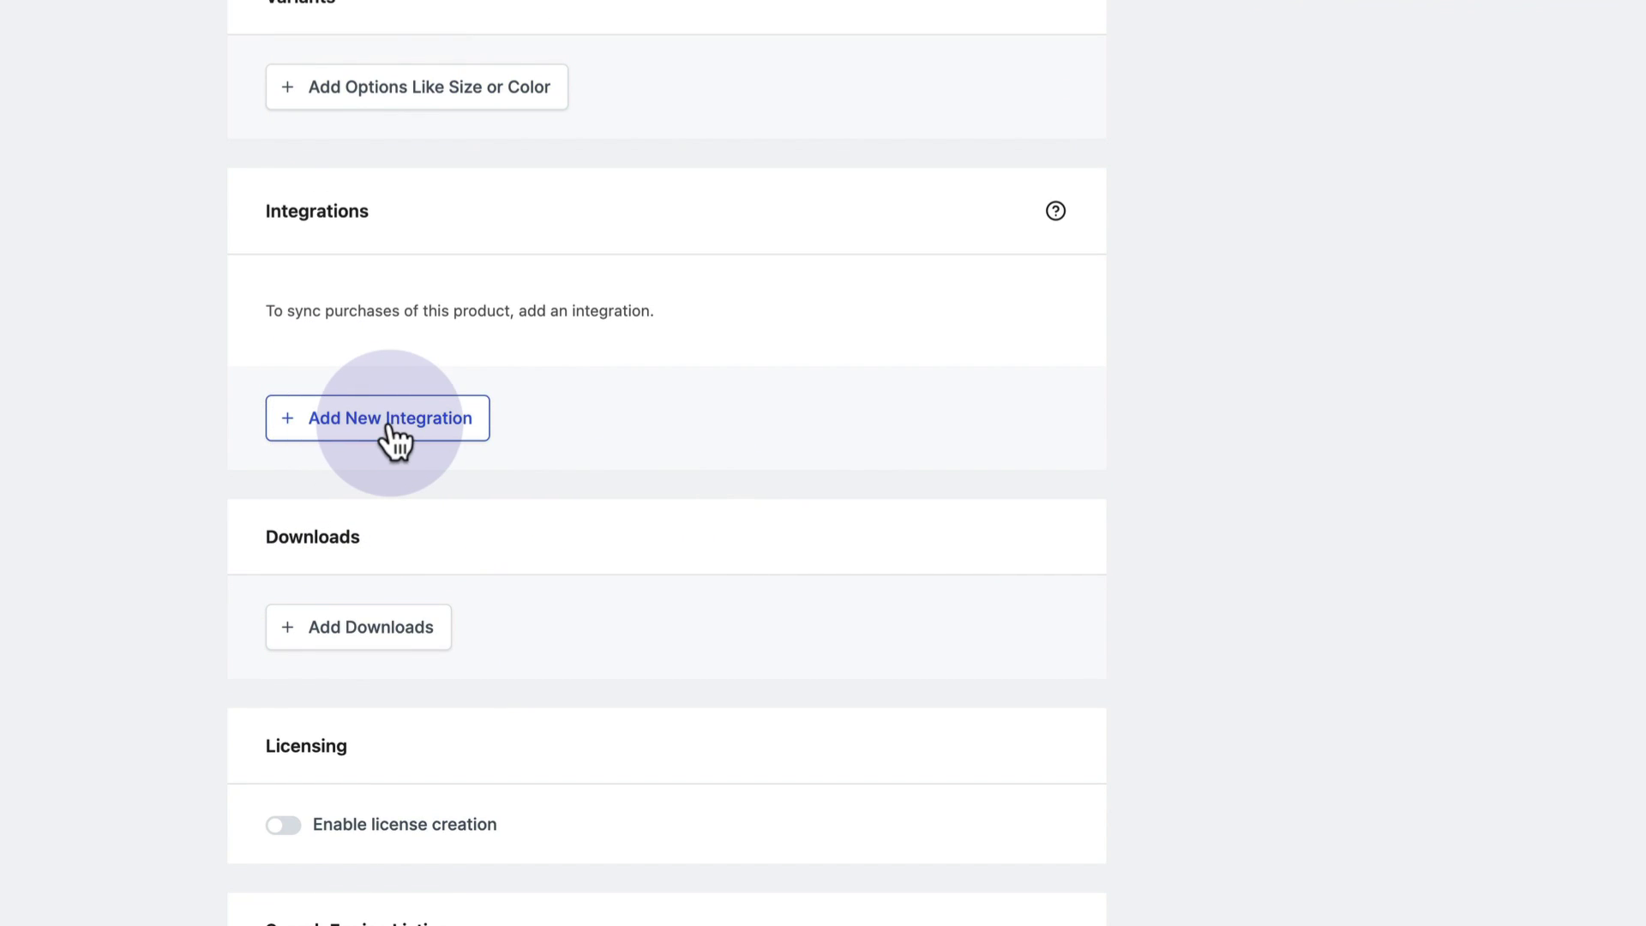
left_click(387, 422)
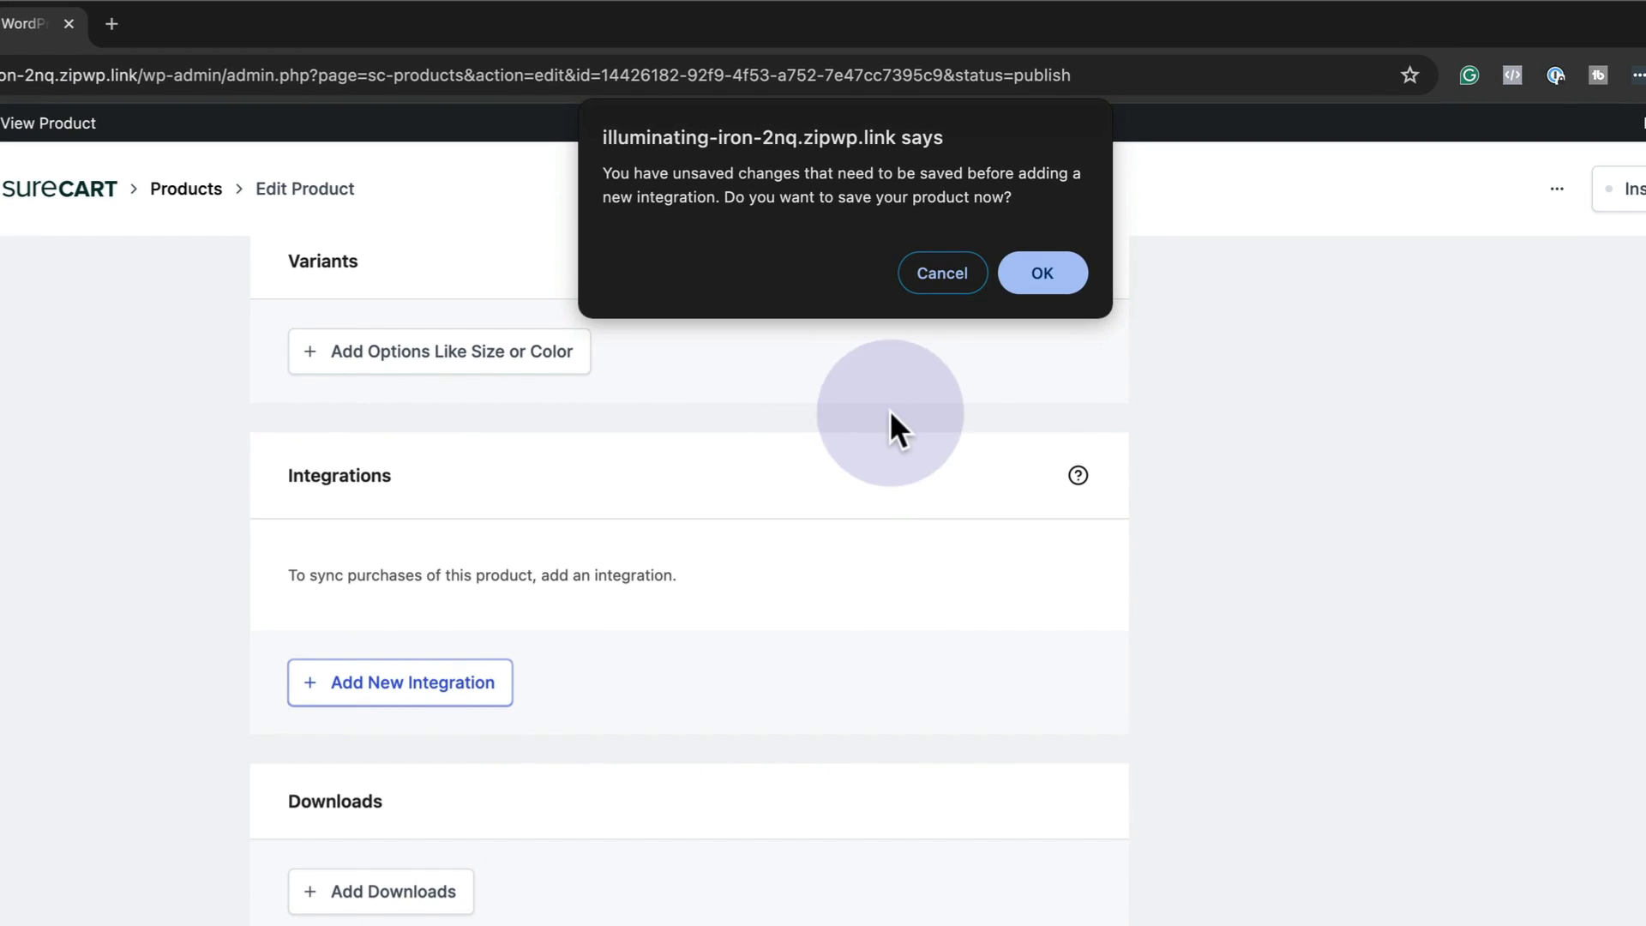
key("Return")
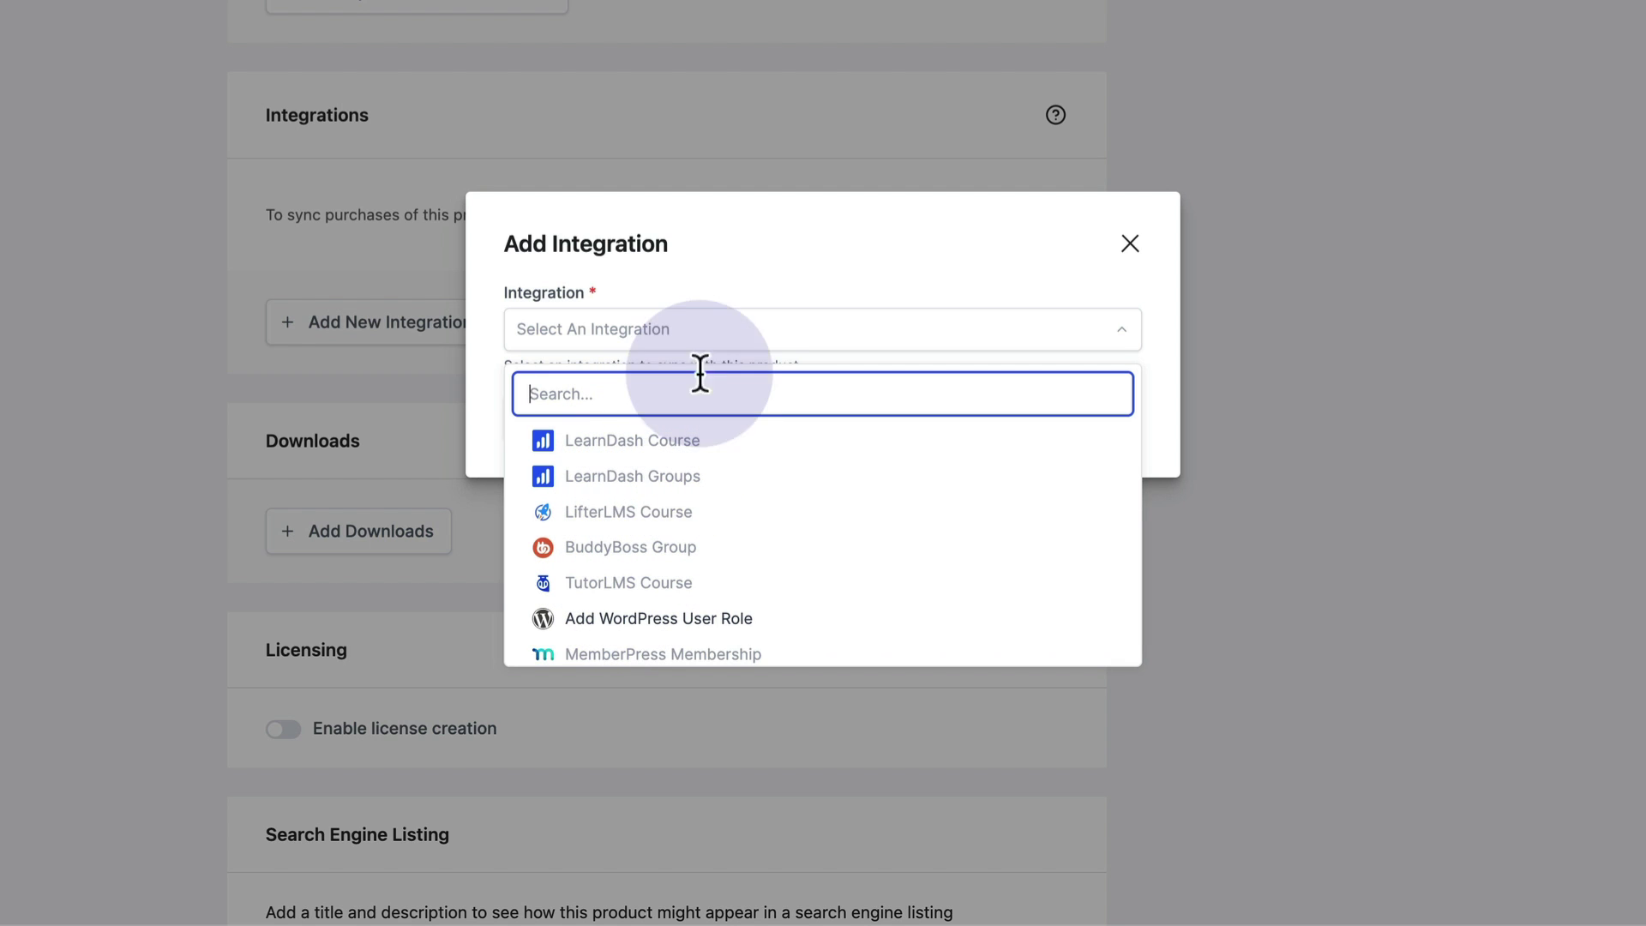
left_click(760, 276)
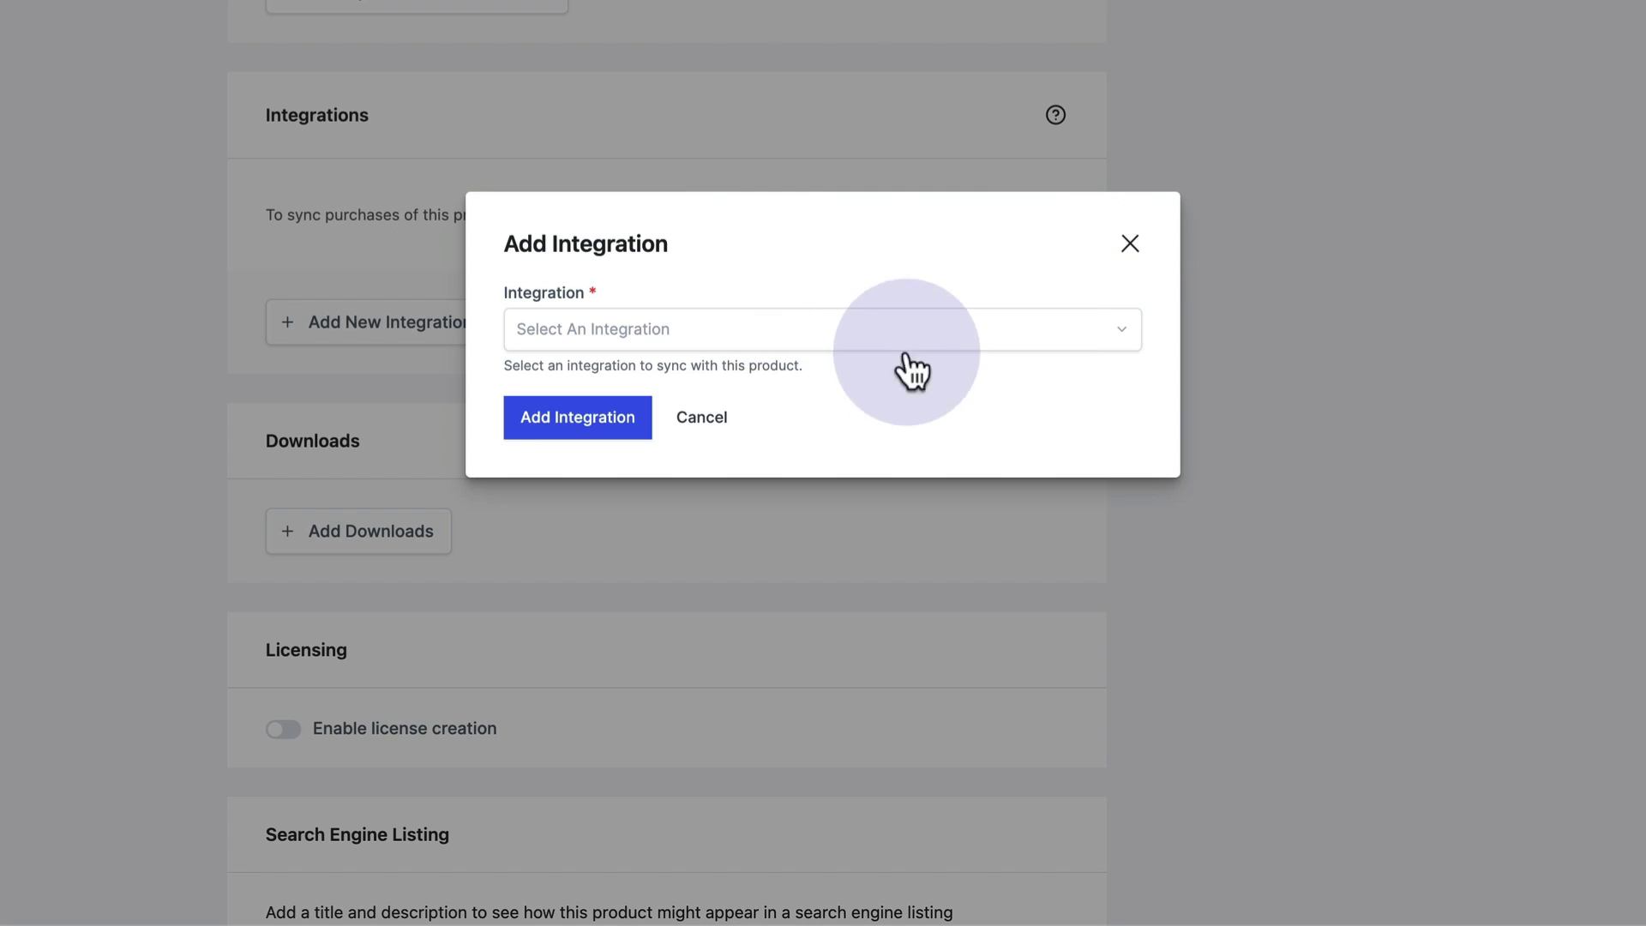
left_click(716, 417)
- Turn on license creation for the product after viewing the download options
scroll(713, 415, "down", 3)
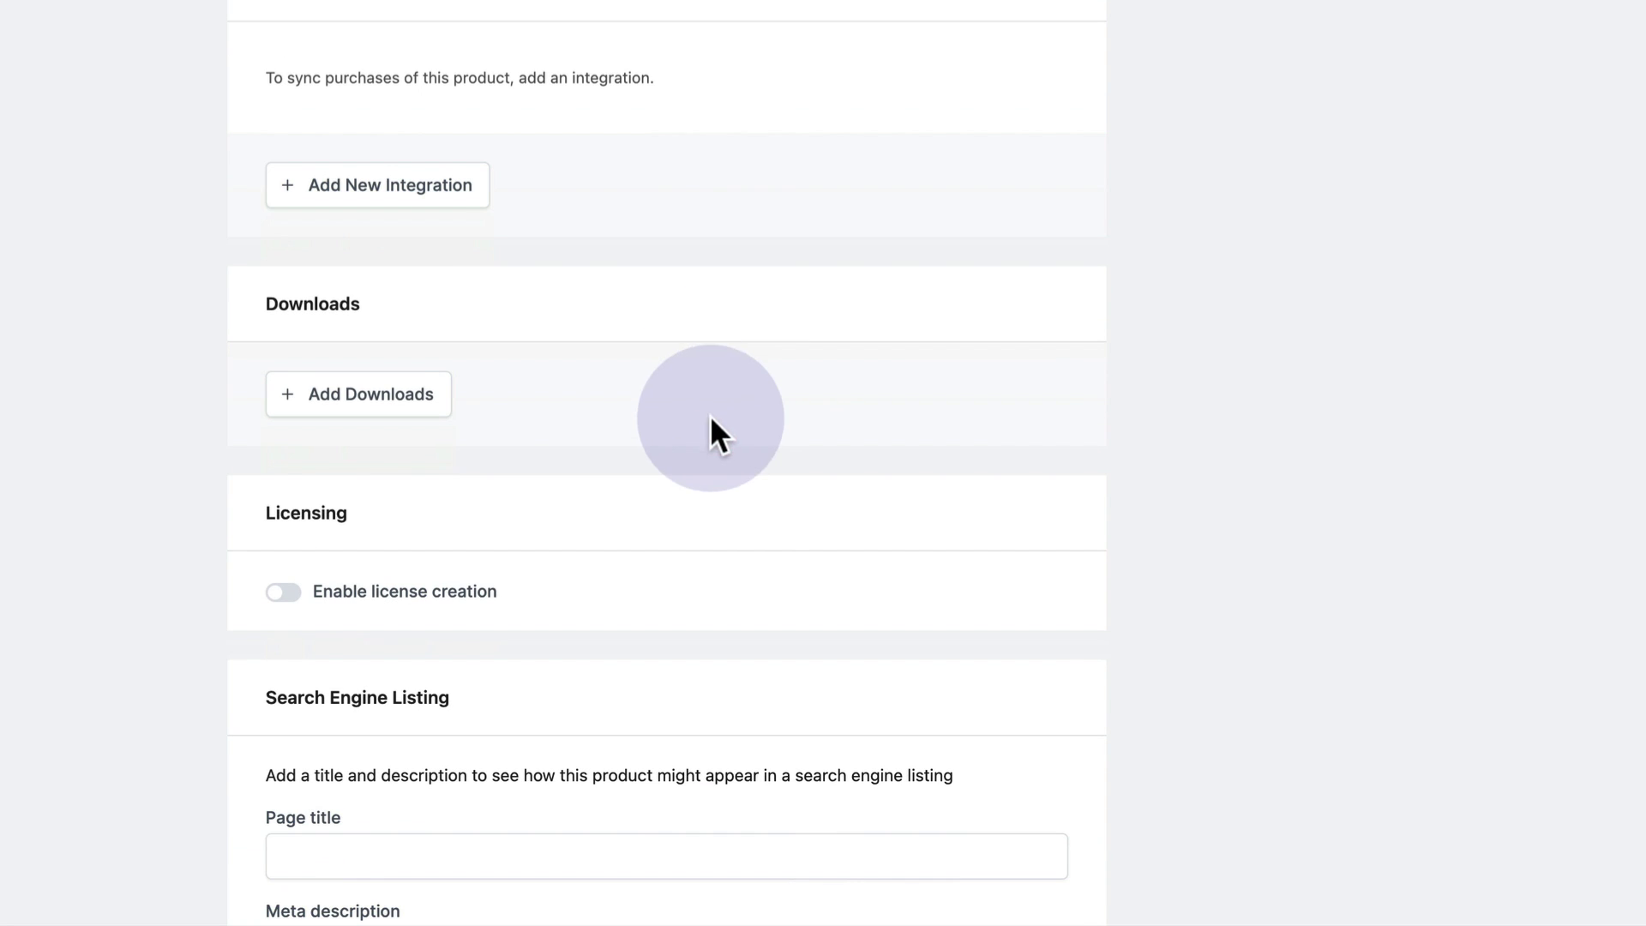
left_click(367, 408)
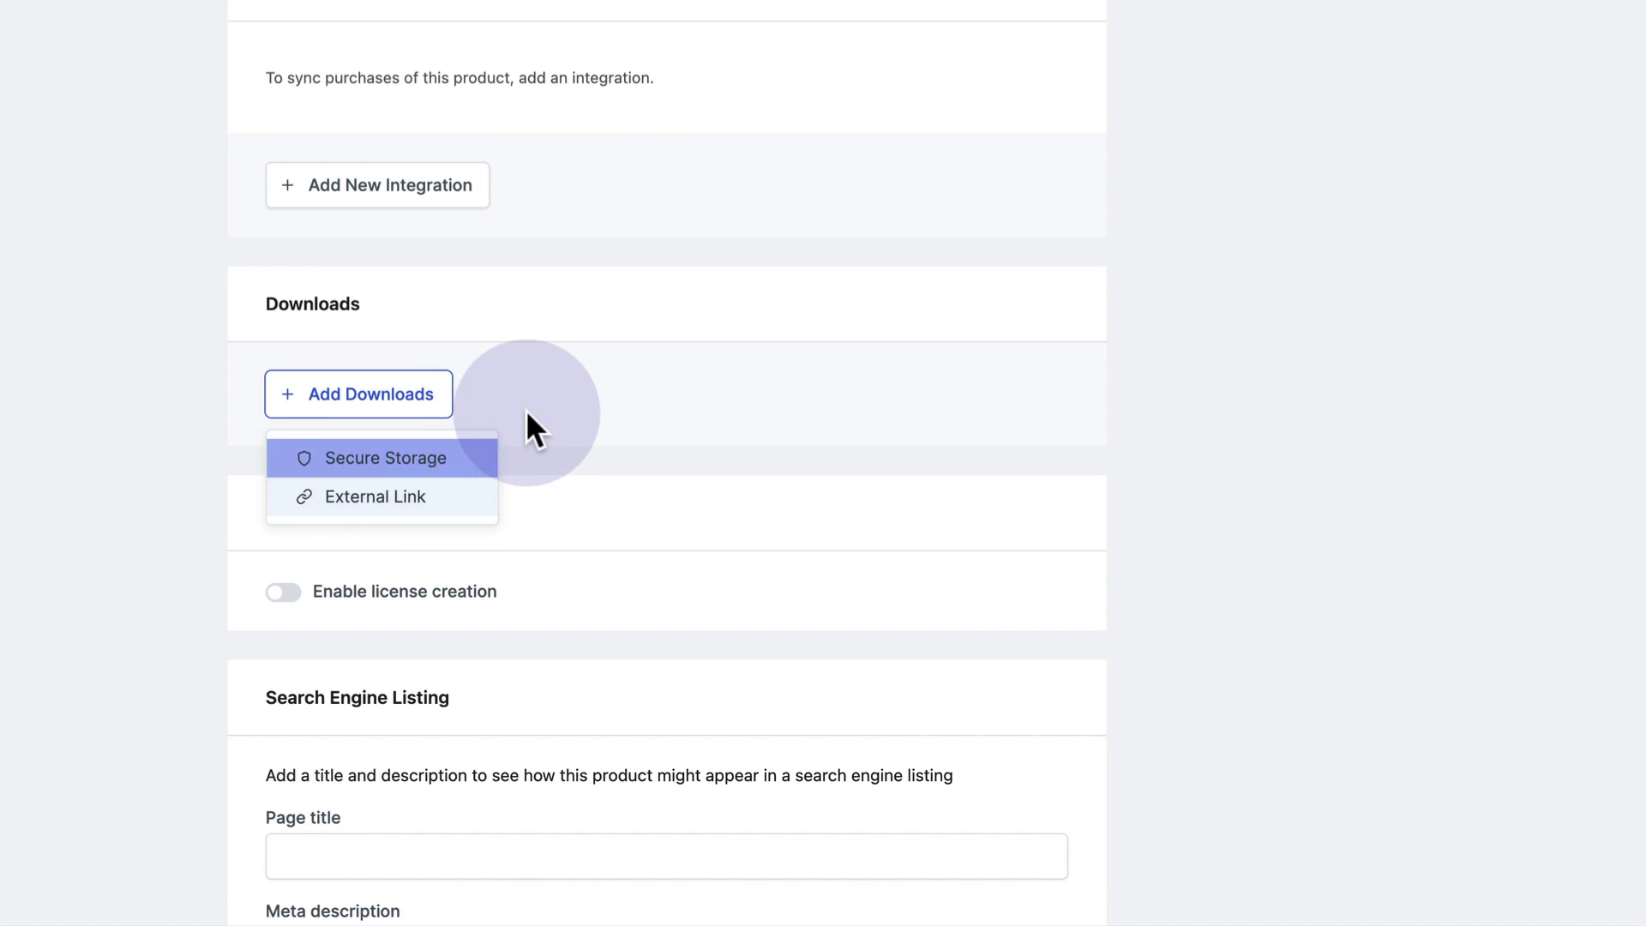
left_click(625, 379)
scroll(625, 374, "down", 5)
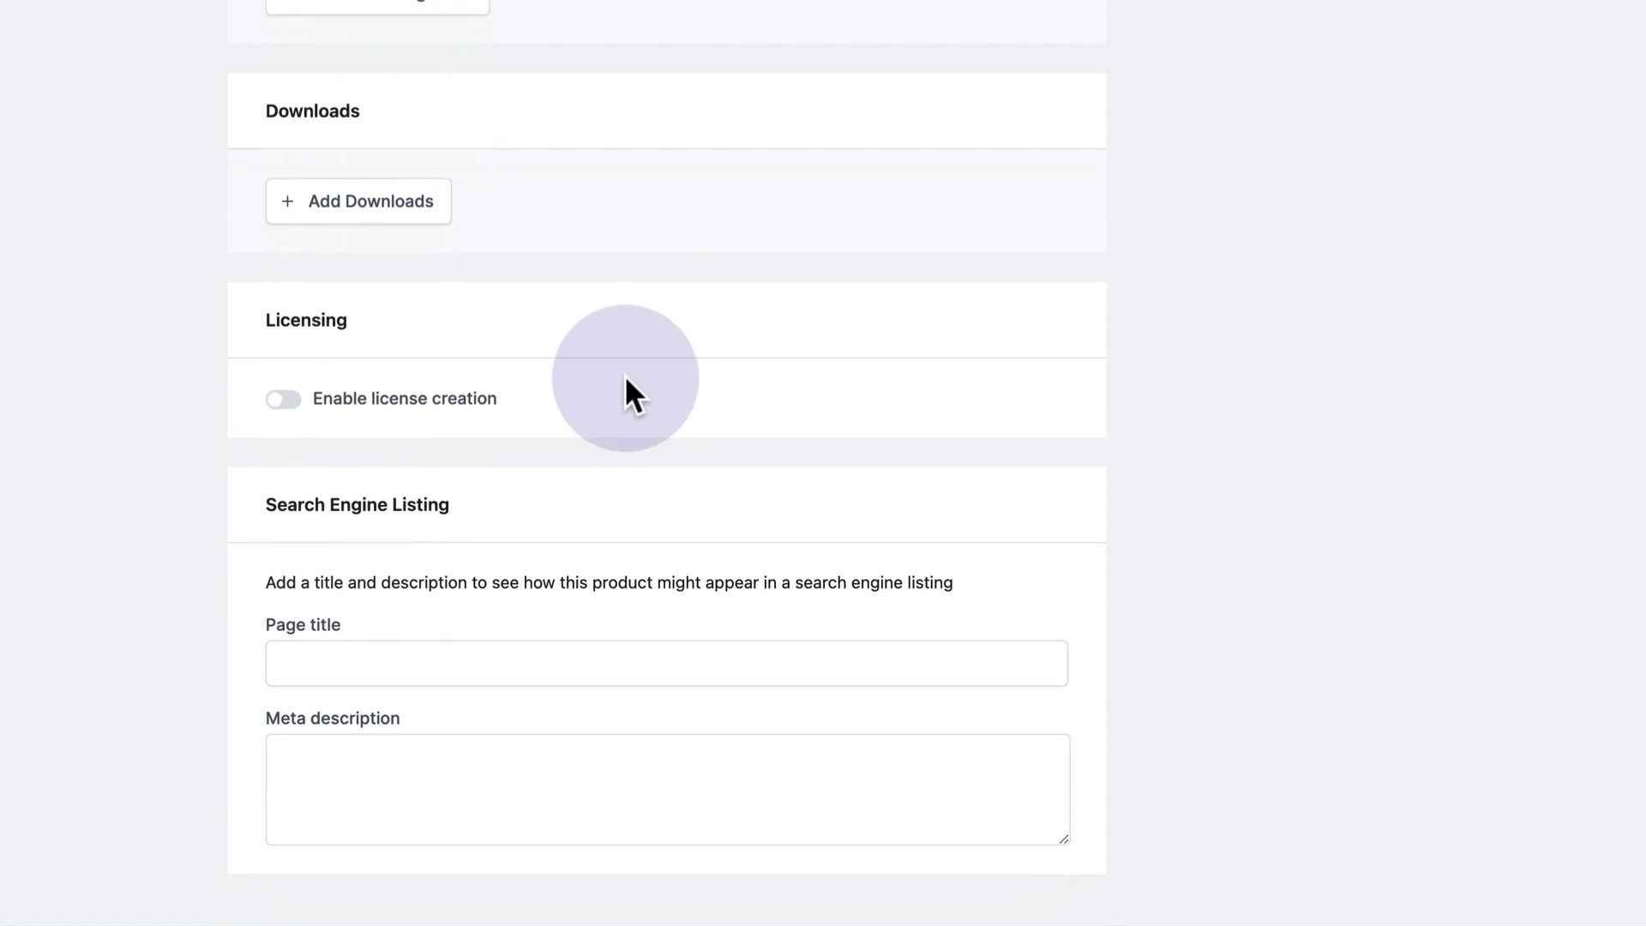
left_click(282, 364)
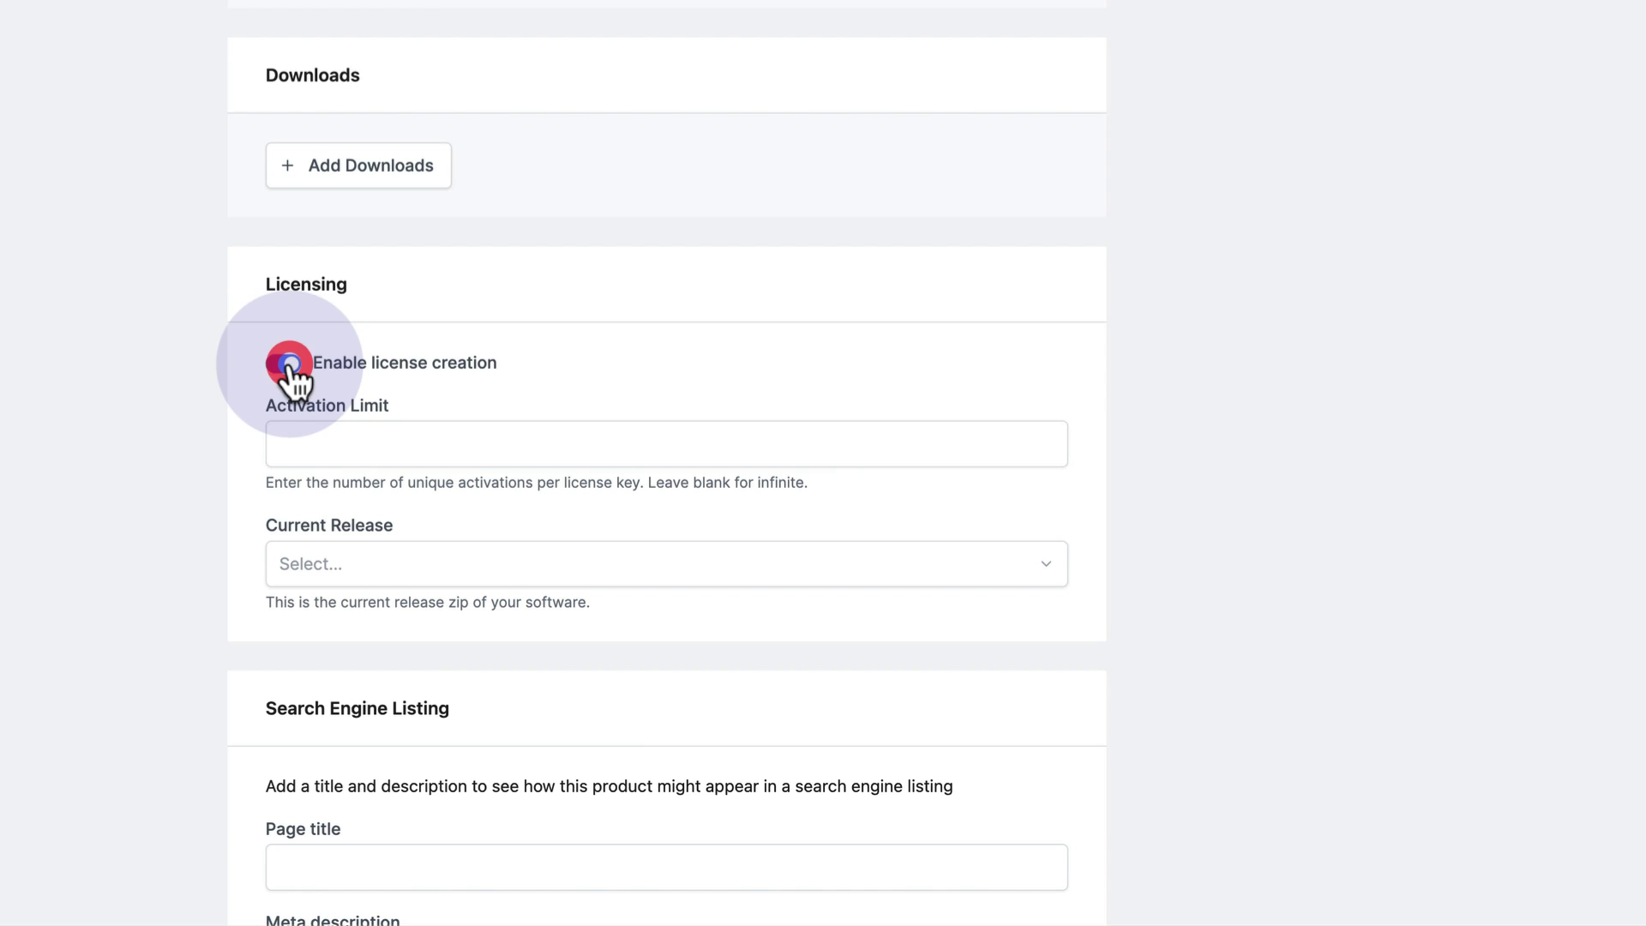
left_click(343, 431)
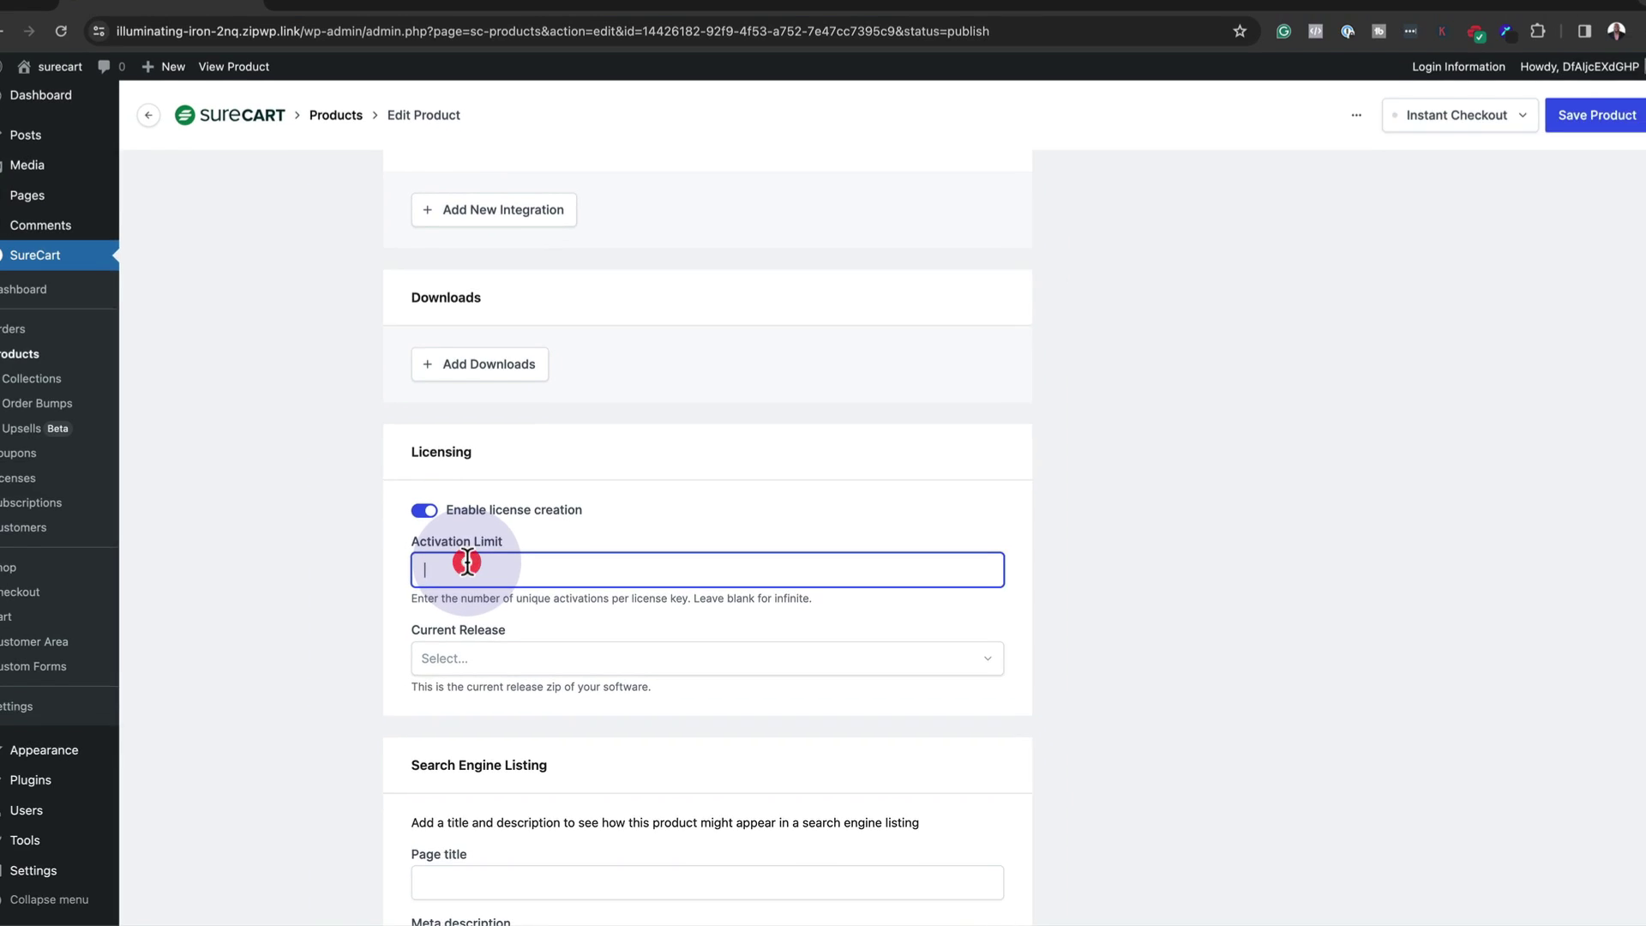
- Keep the product a digital product or service with Auto Fulfill on
scroll(623, 570, "down", 3)
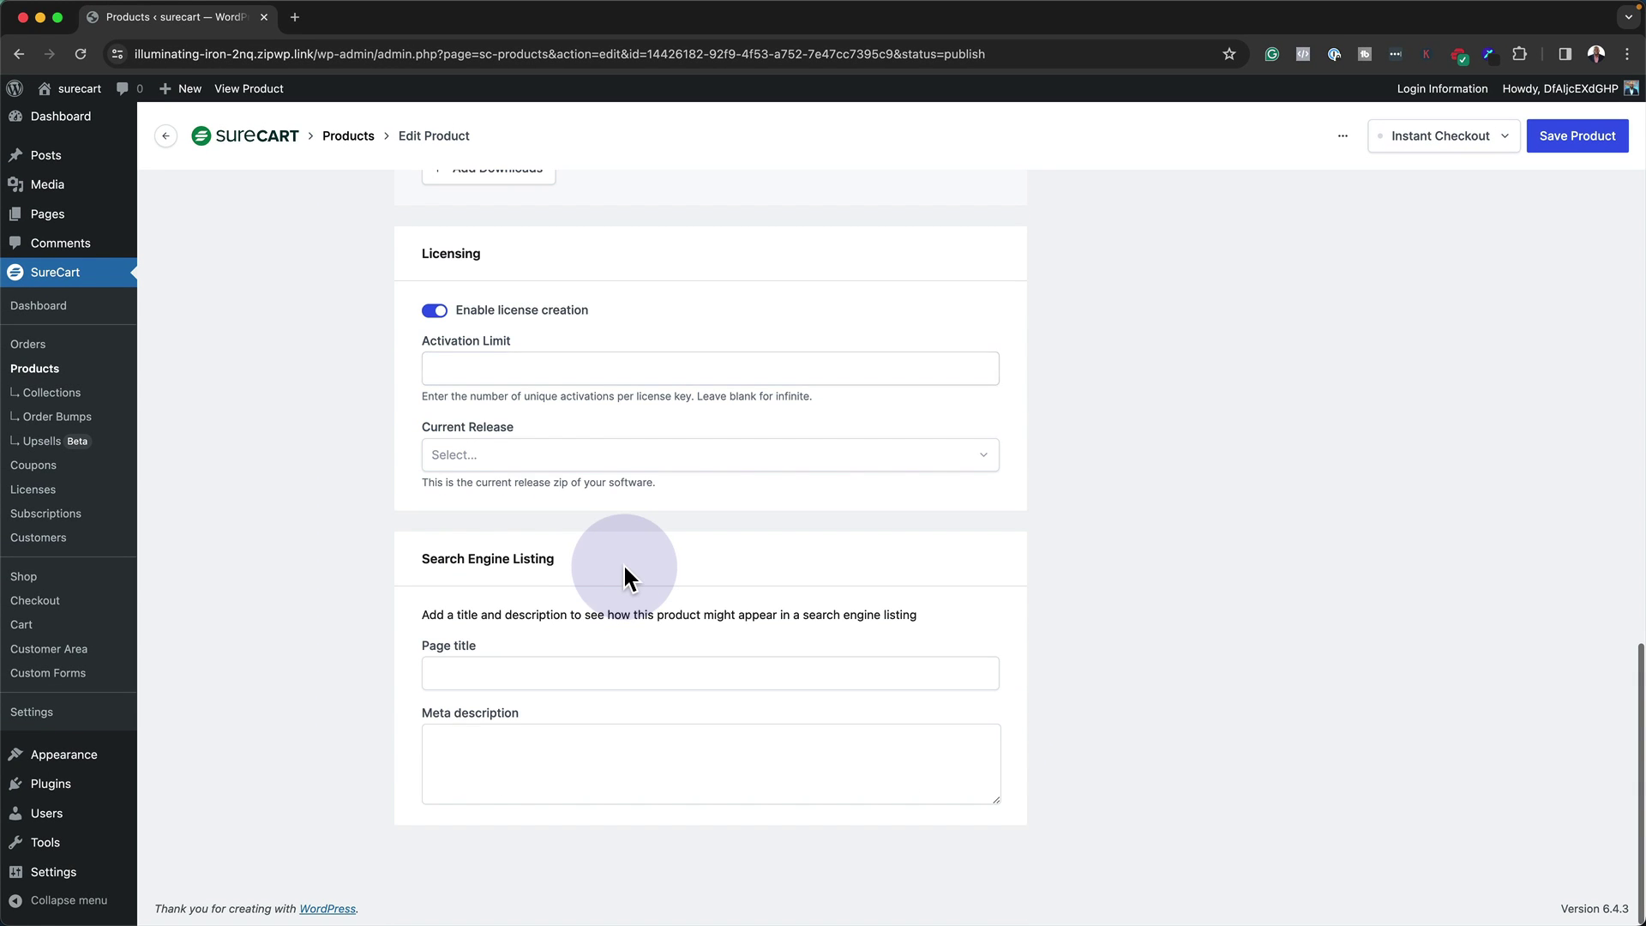
scroll(303, 480, "up", 7)
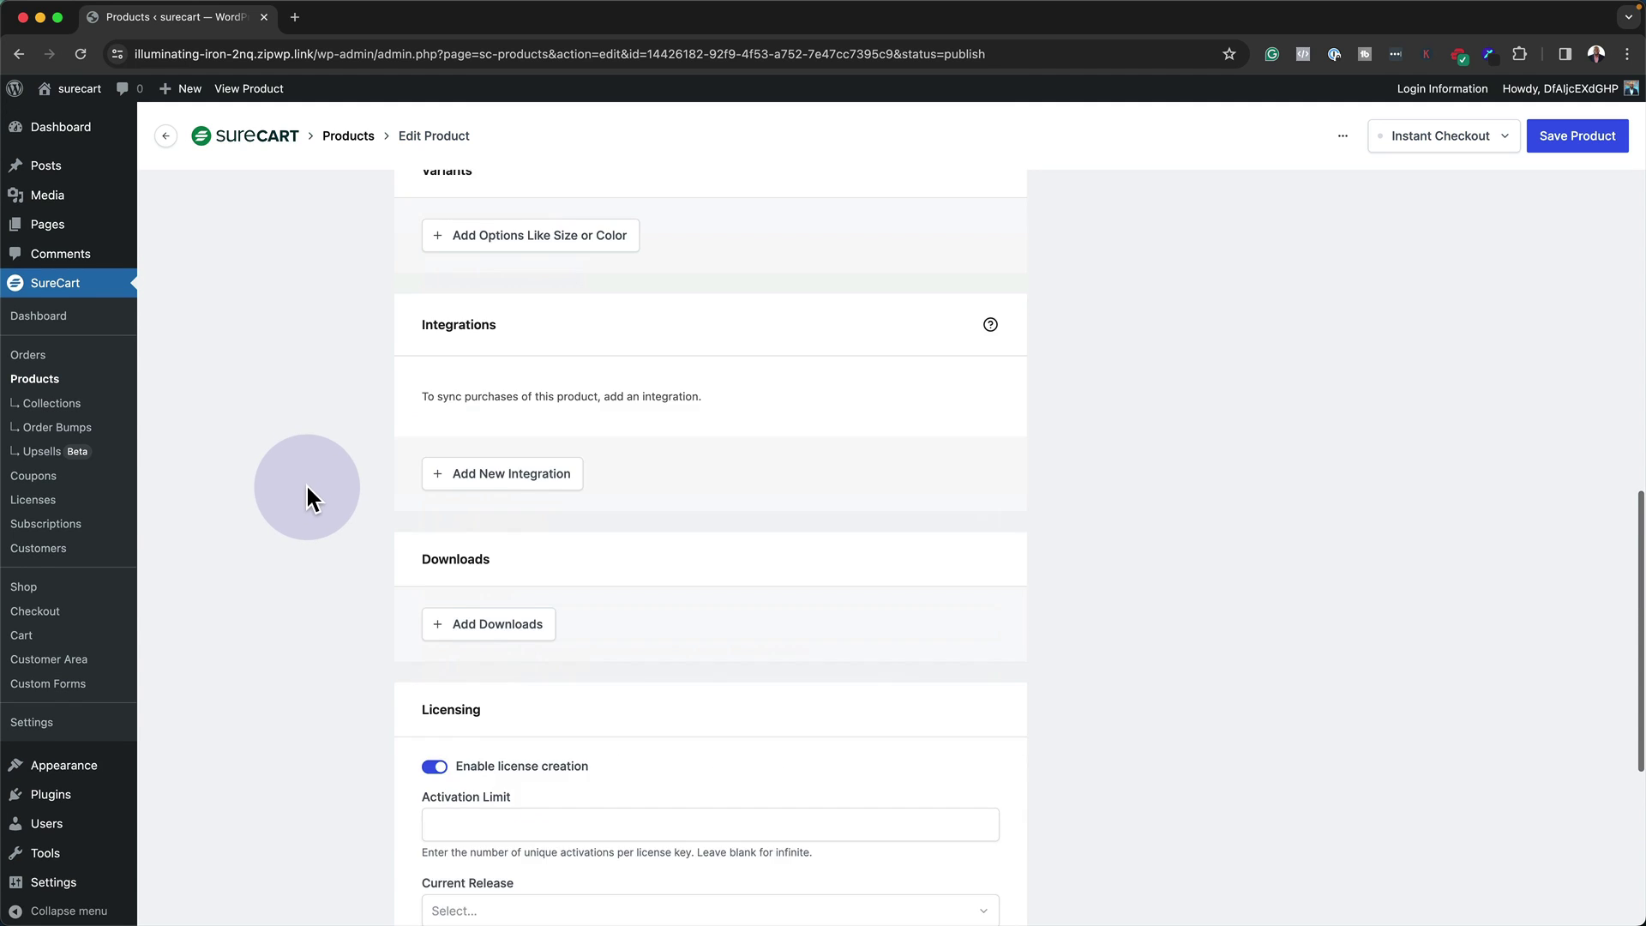
scroll(309, 476, "up", 15)
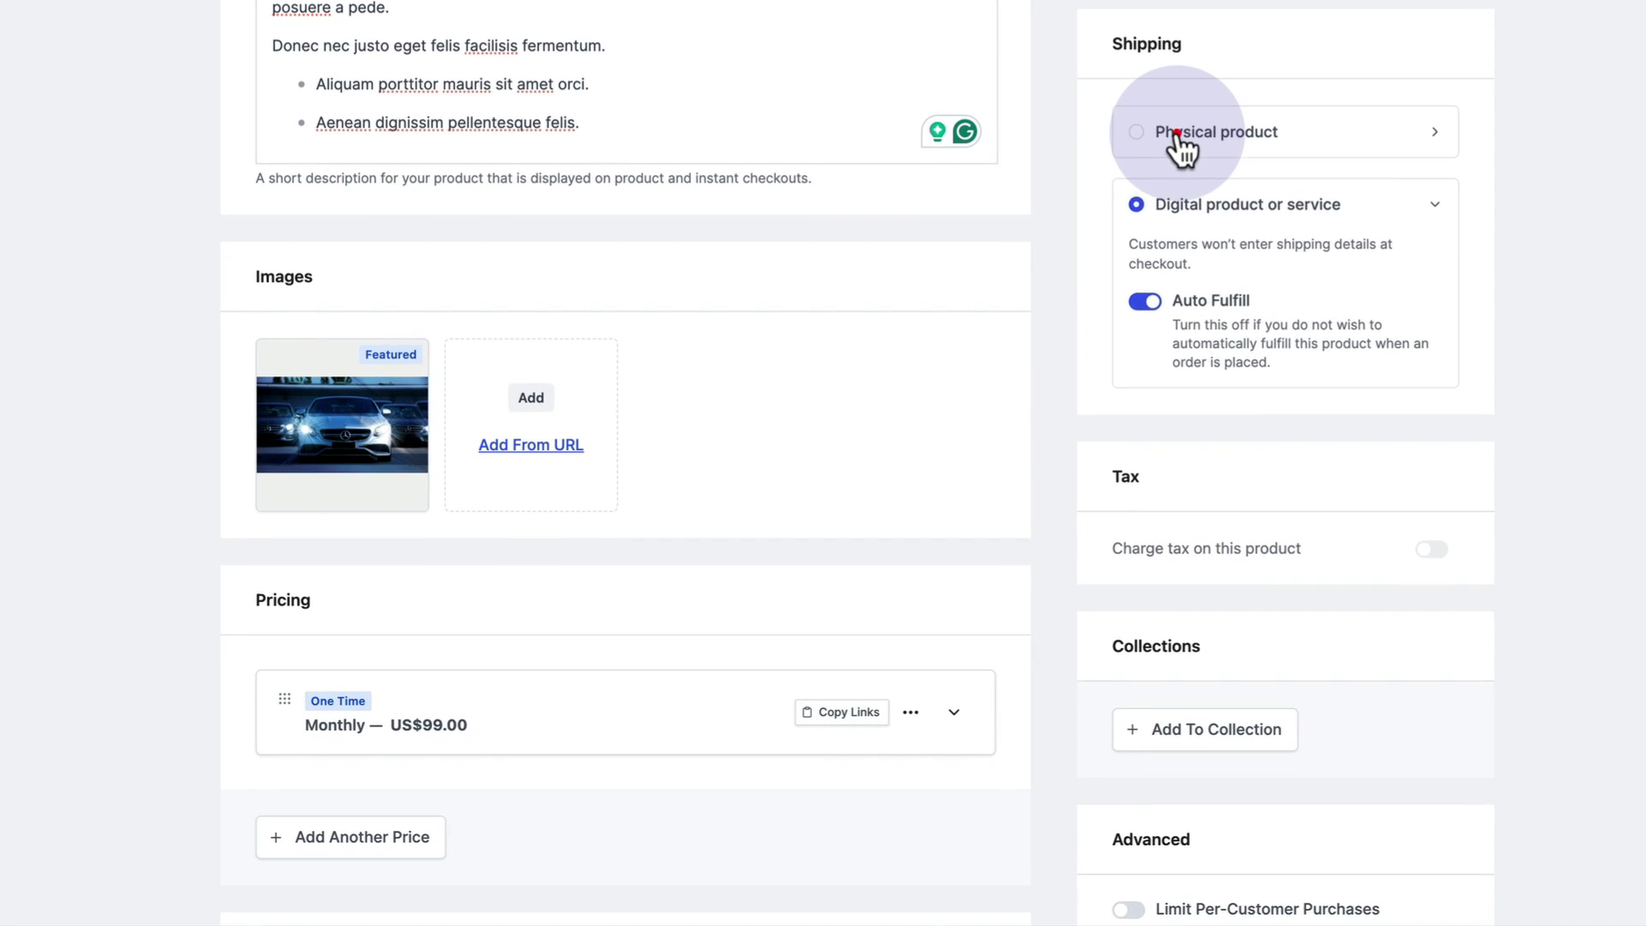
left_click(1119, 317)
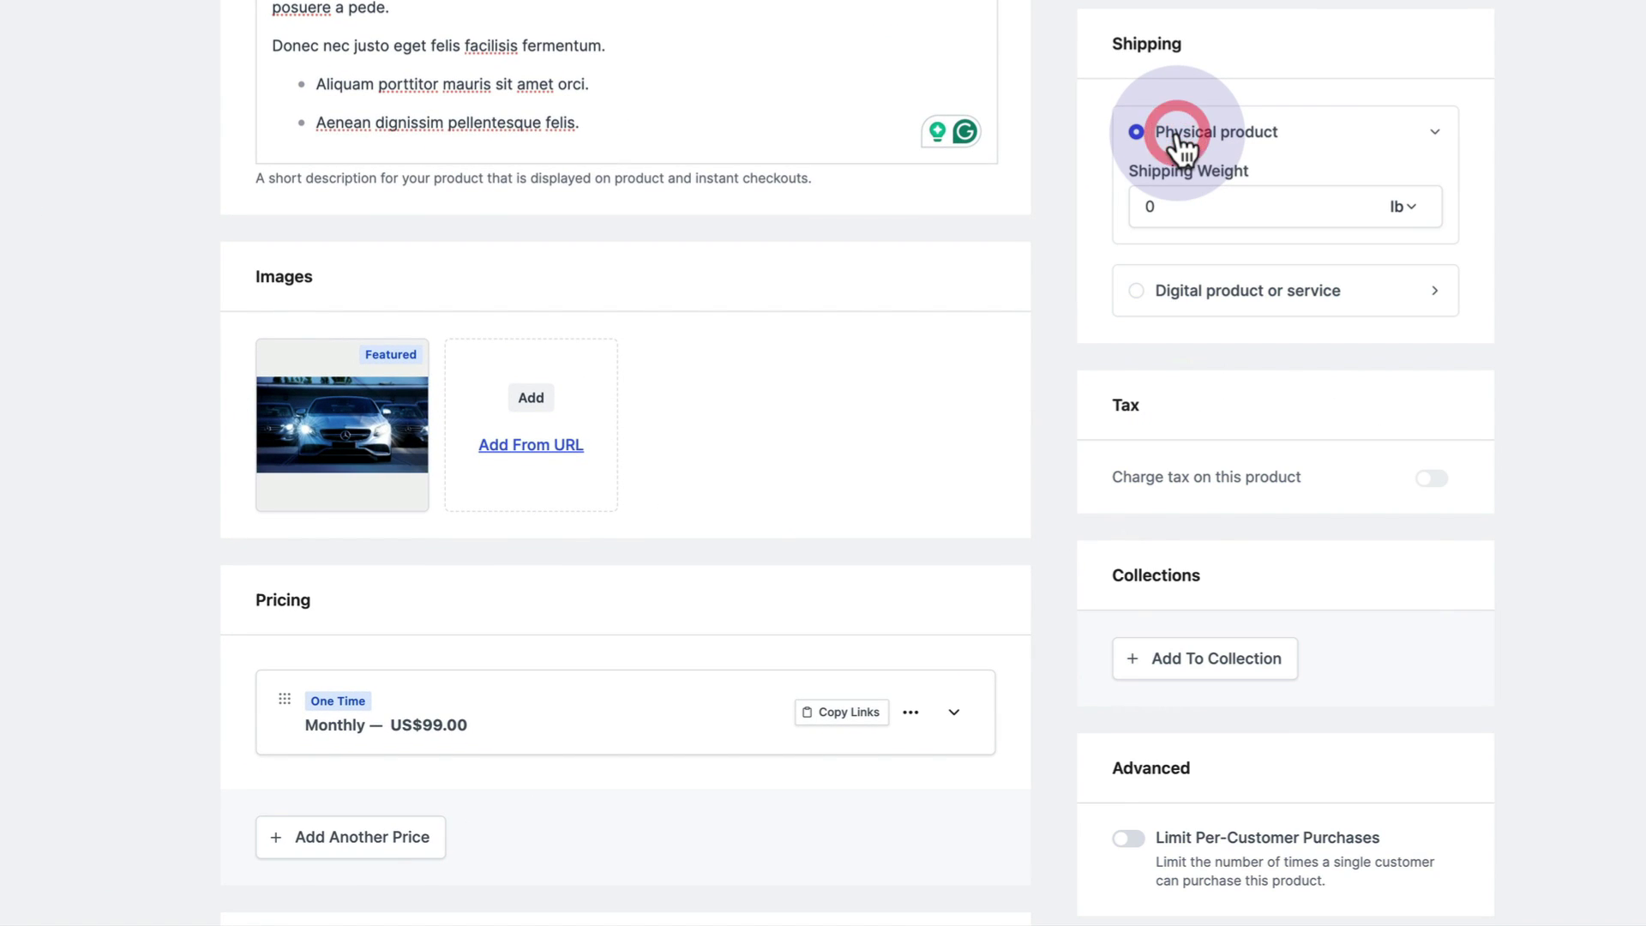
left_click(1134, 291)
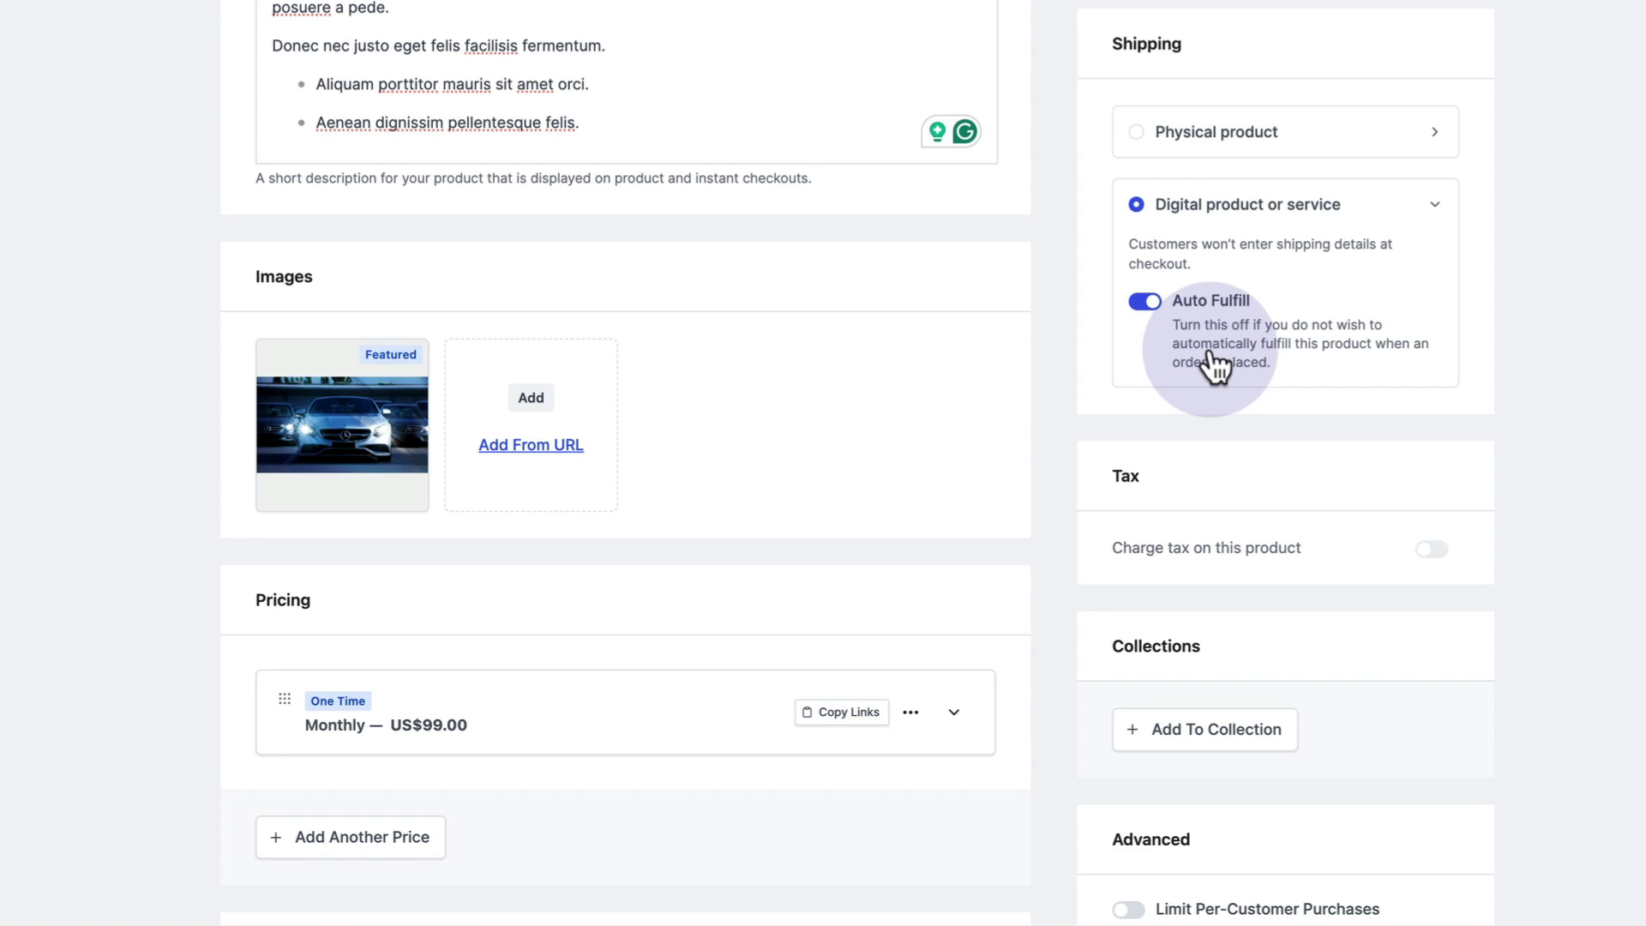
scroll(1216, 361, "down", 1)
scroll(1217, 365, "down", 2)
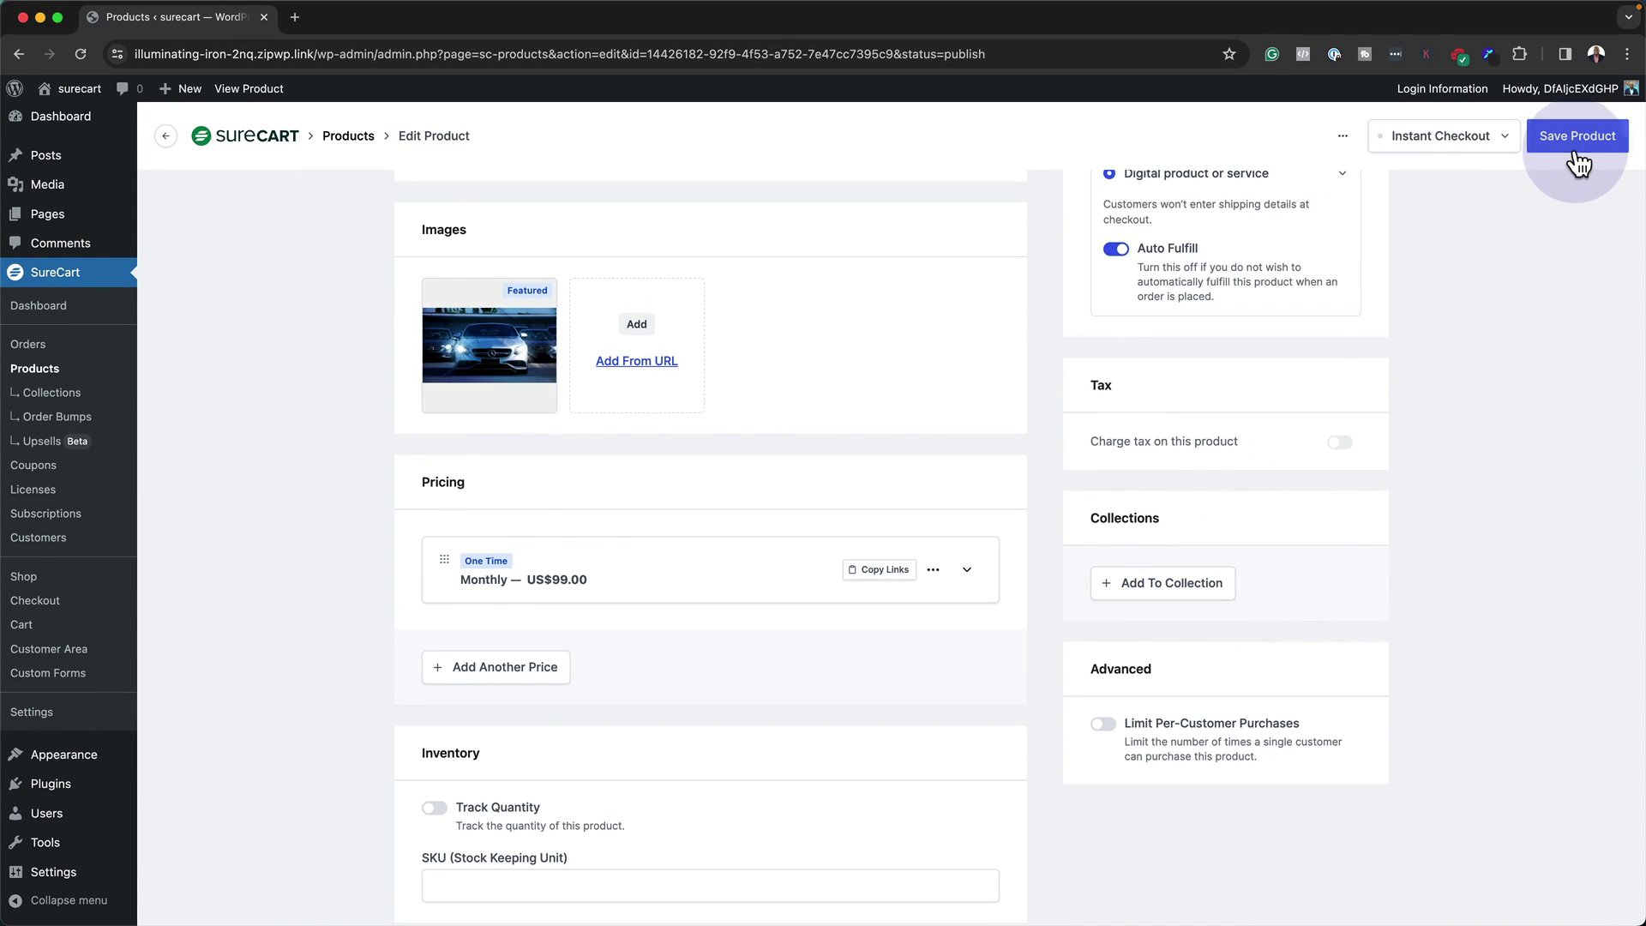
- Save the product and open its $99 storefront page in a new tab
left_click(1577, 138)
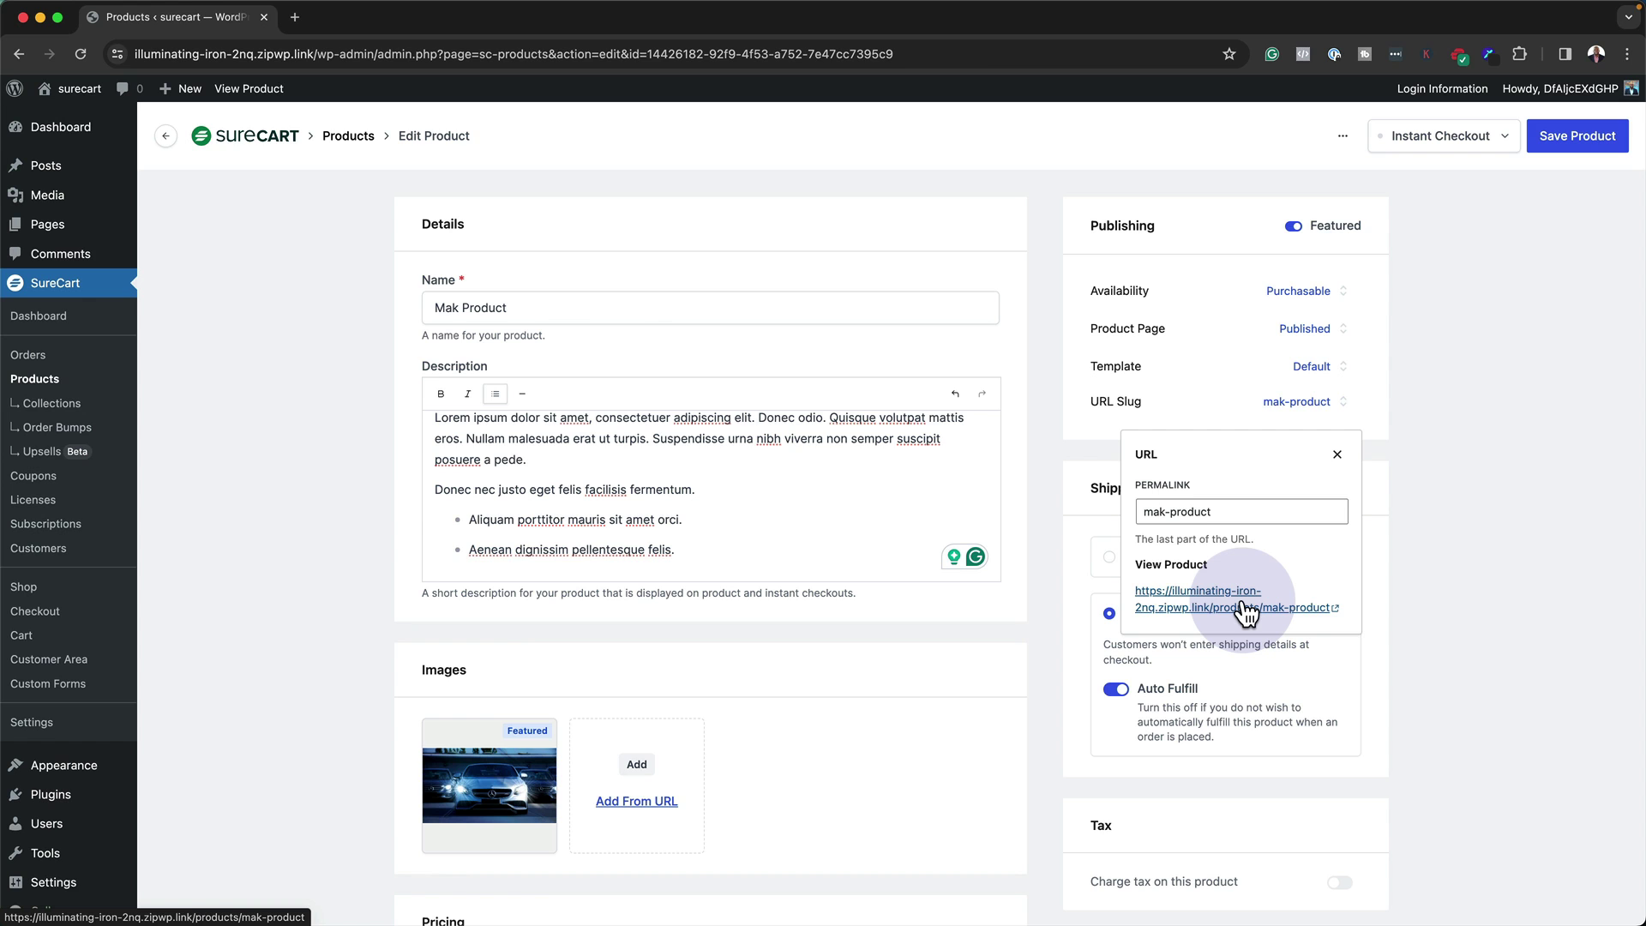
left_click(1245, 611)
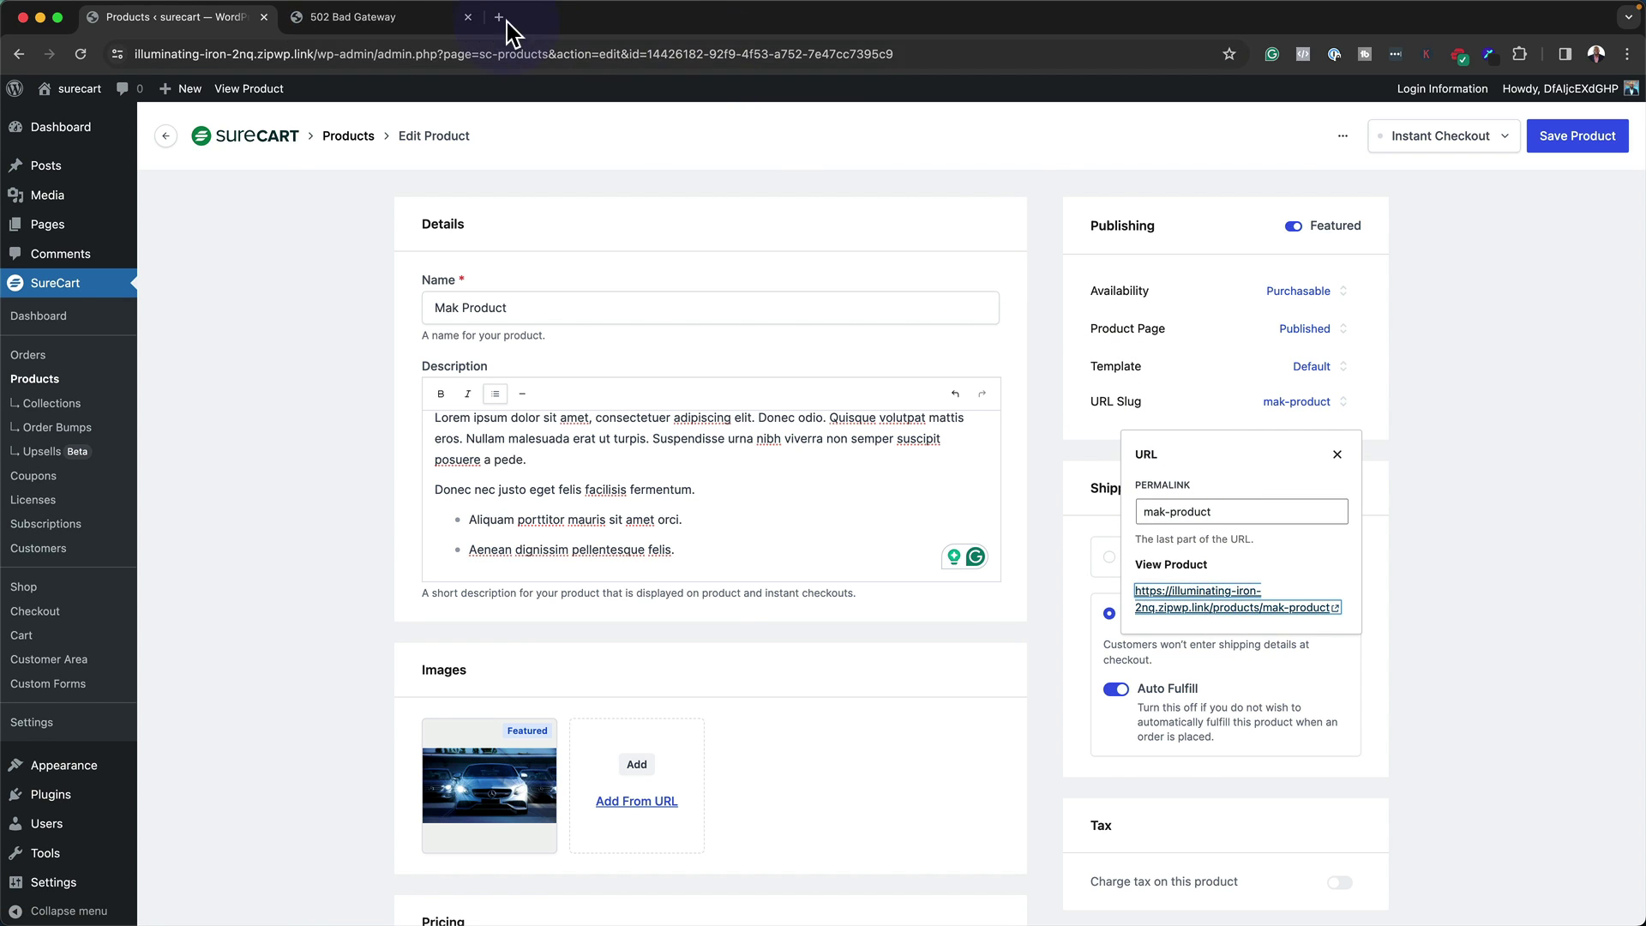
left_click(386, 17)
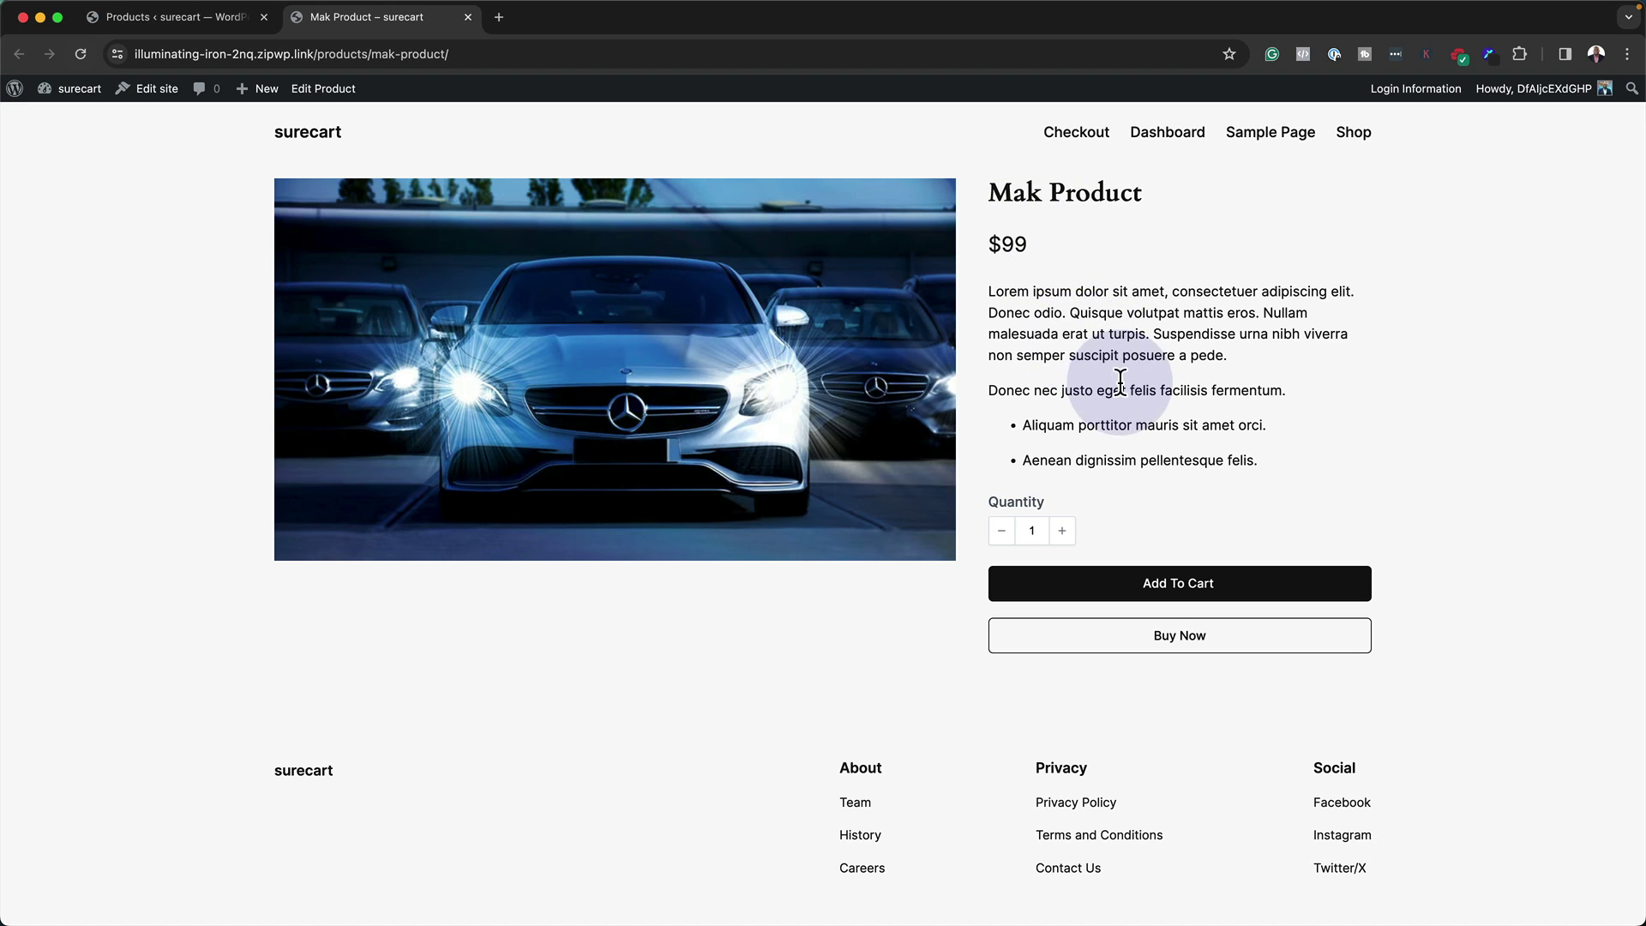
- Set the quantity to 4, add four Mak Products to the cart, and close the cart
left_click(1063, 531)
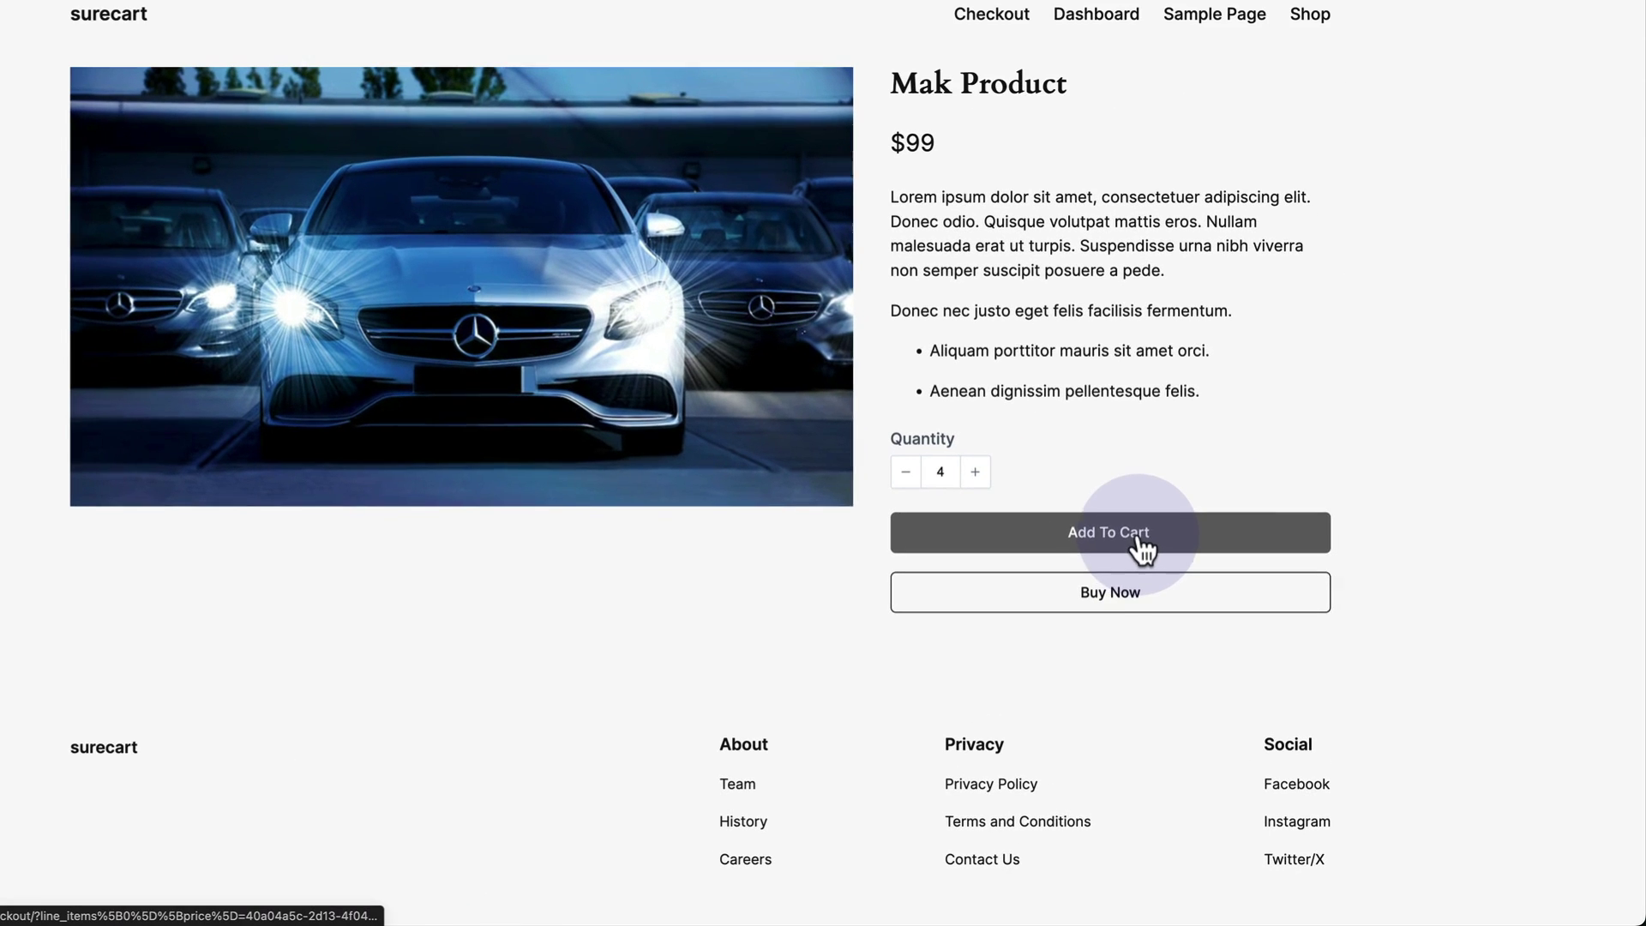
left_click(1207, 592)
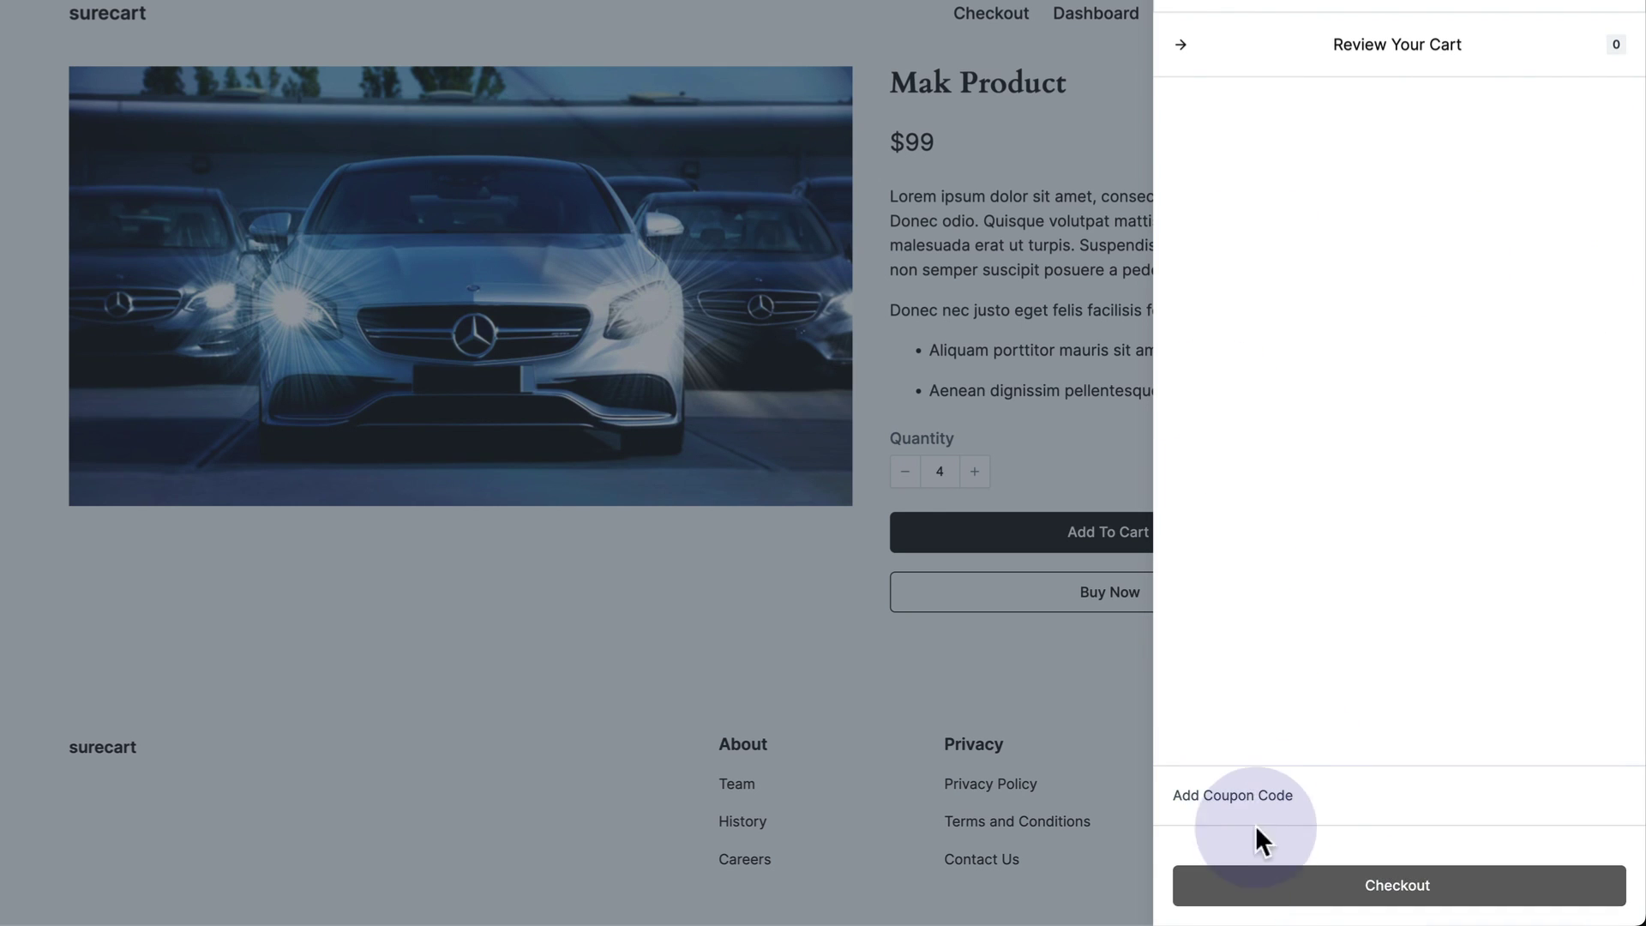
left_click(1253, 800)
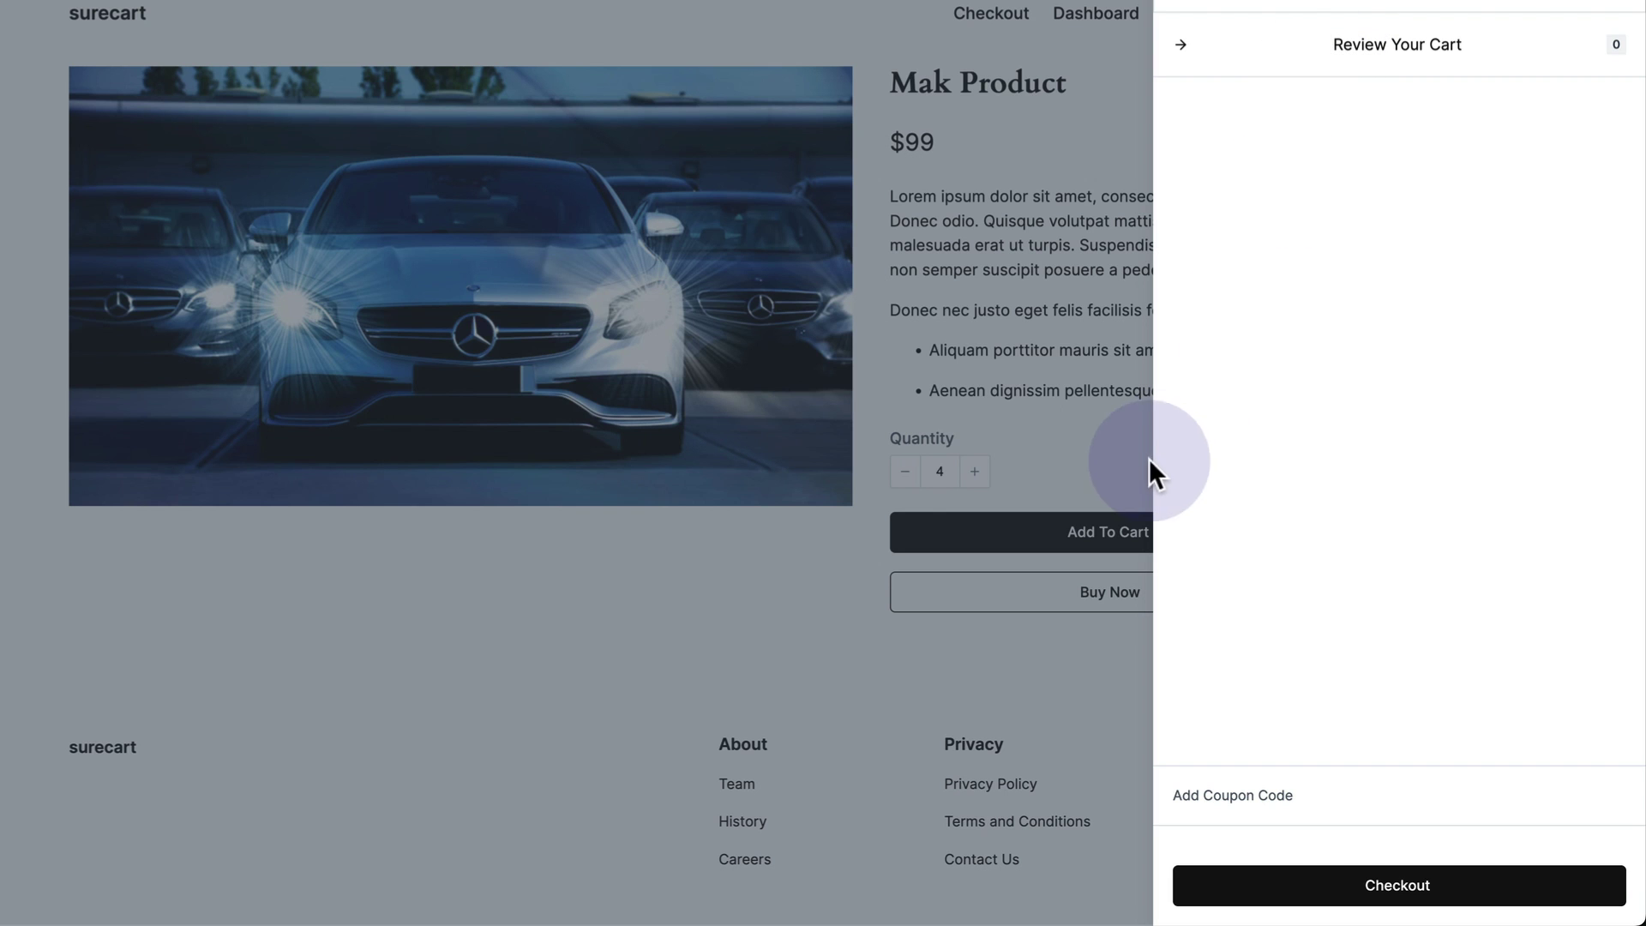
left_click(1090, 473)
left_click(1068, 600)
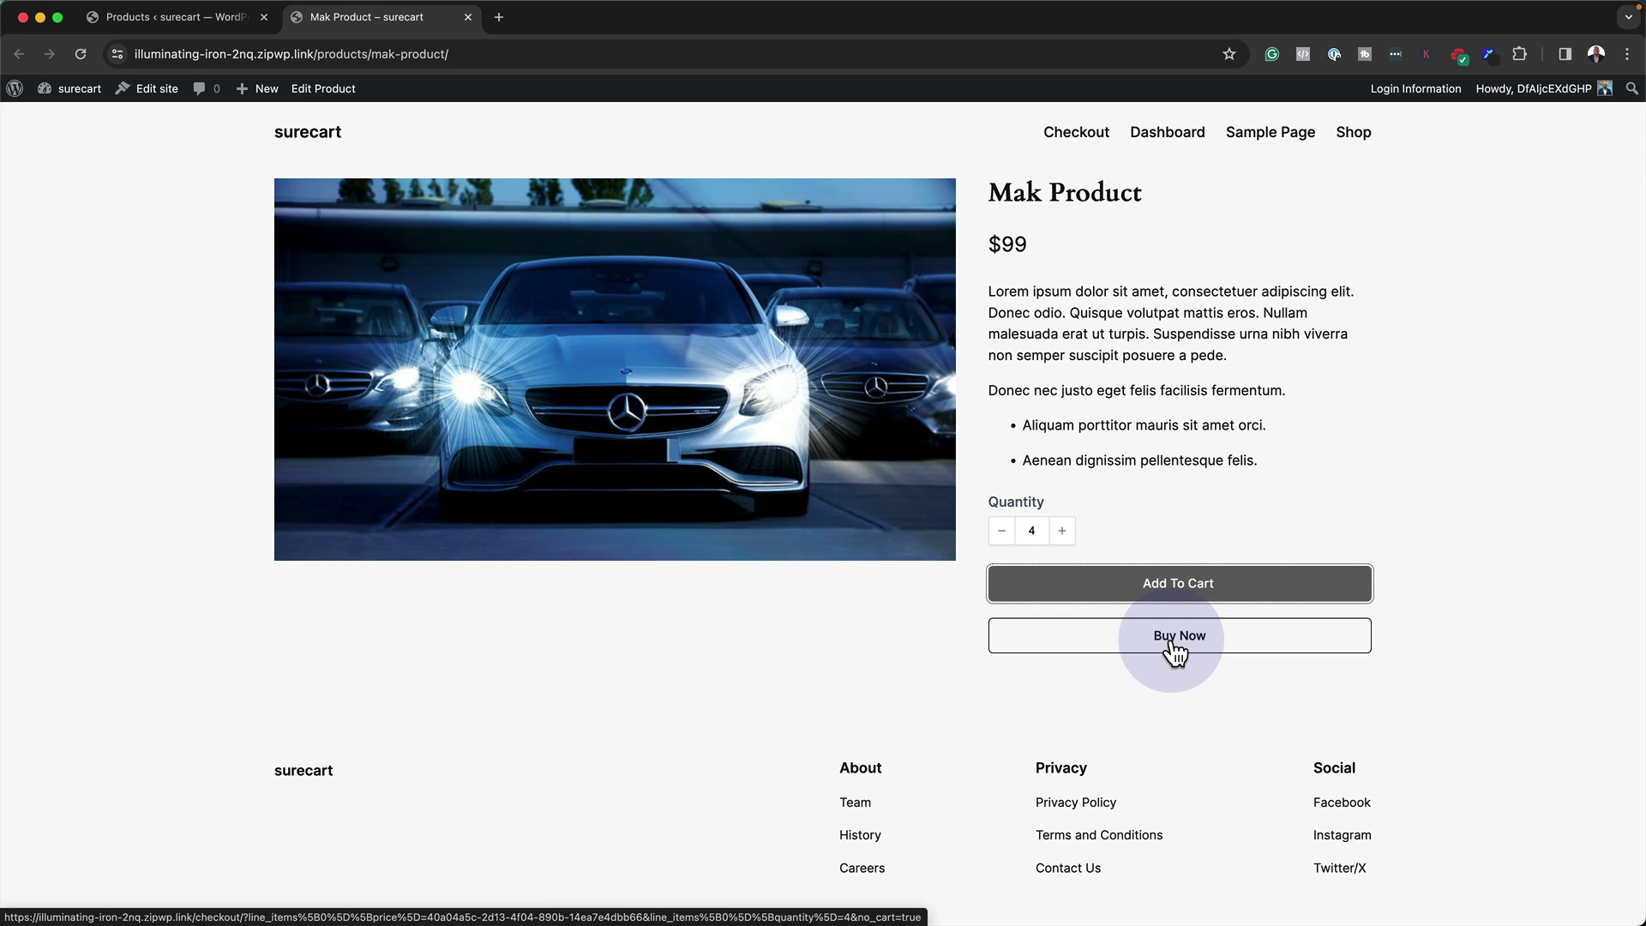
- Check out four Mak Products ($396), trying the card fields, then choose Google Pay
left_click(1134, 629)
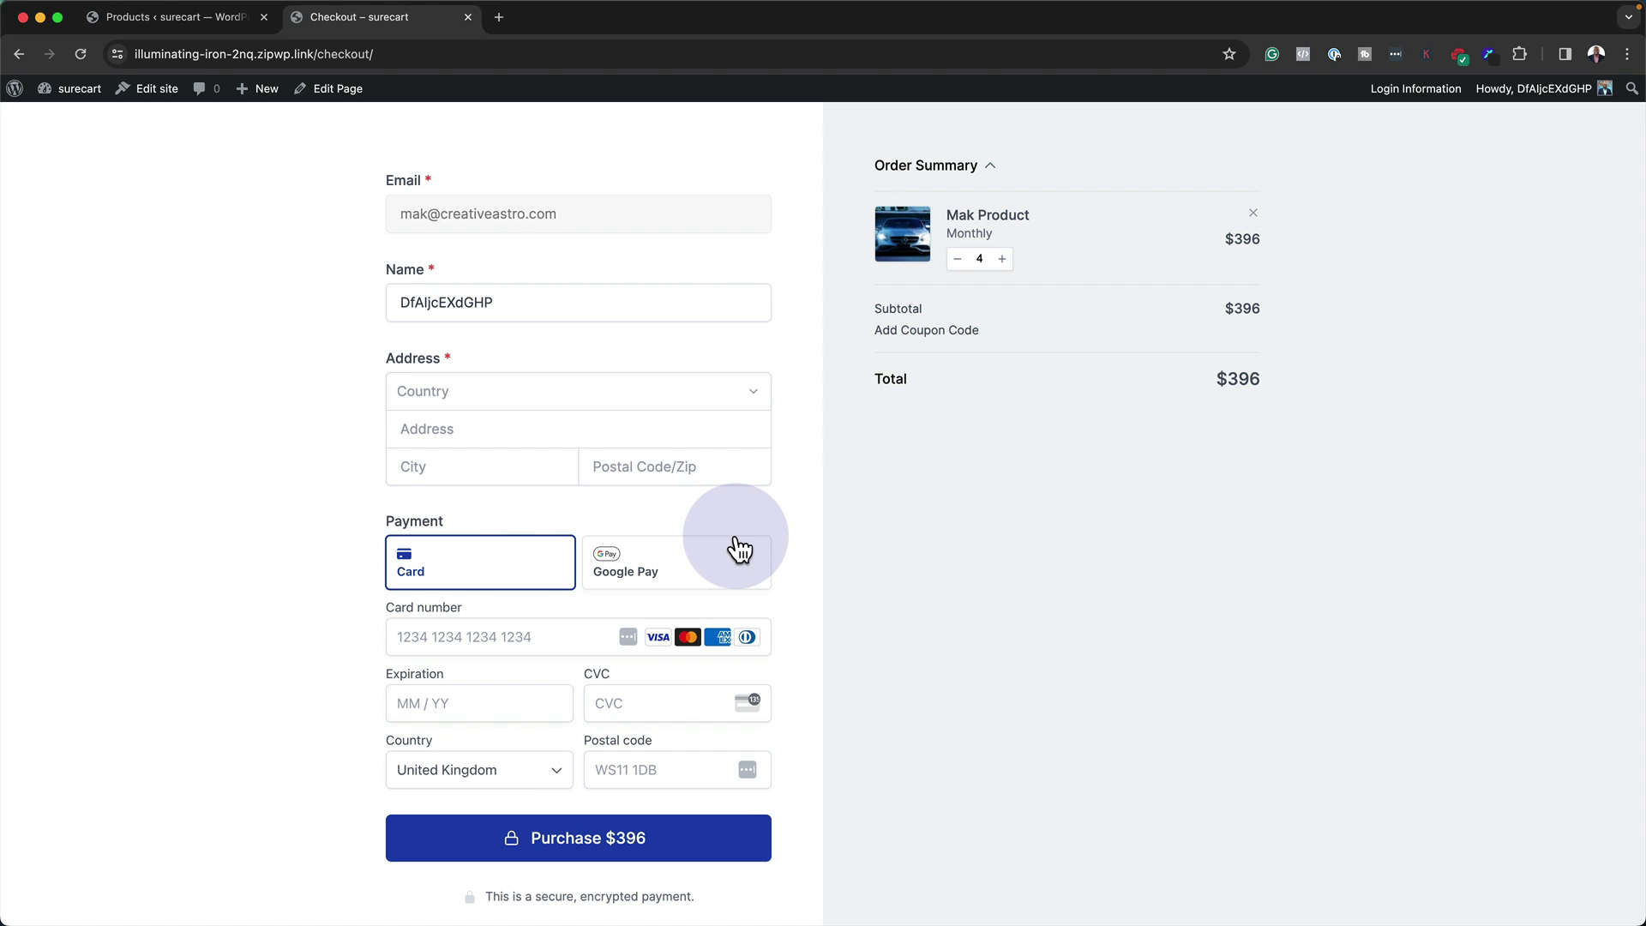
left_click(443, 637)
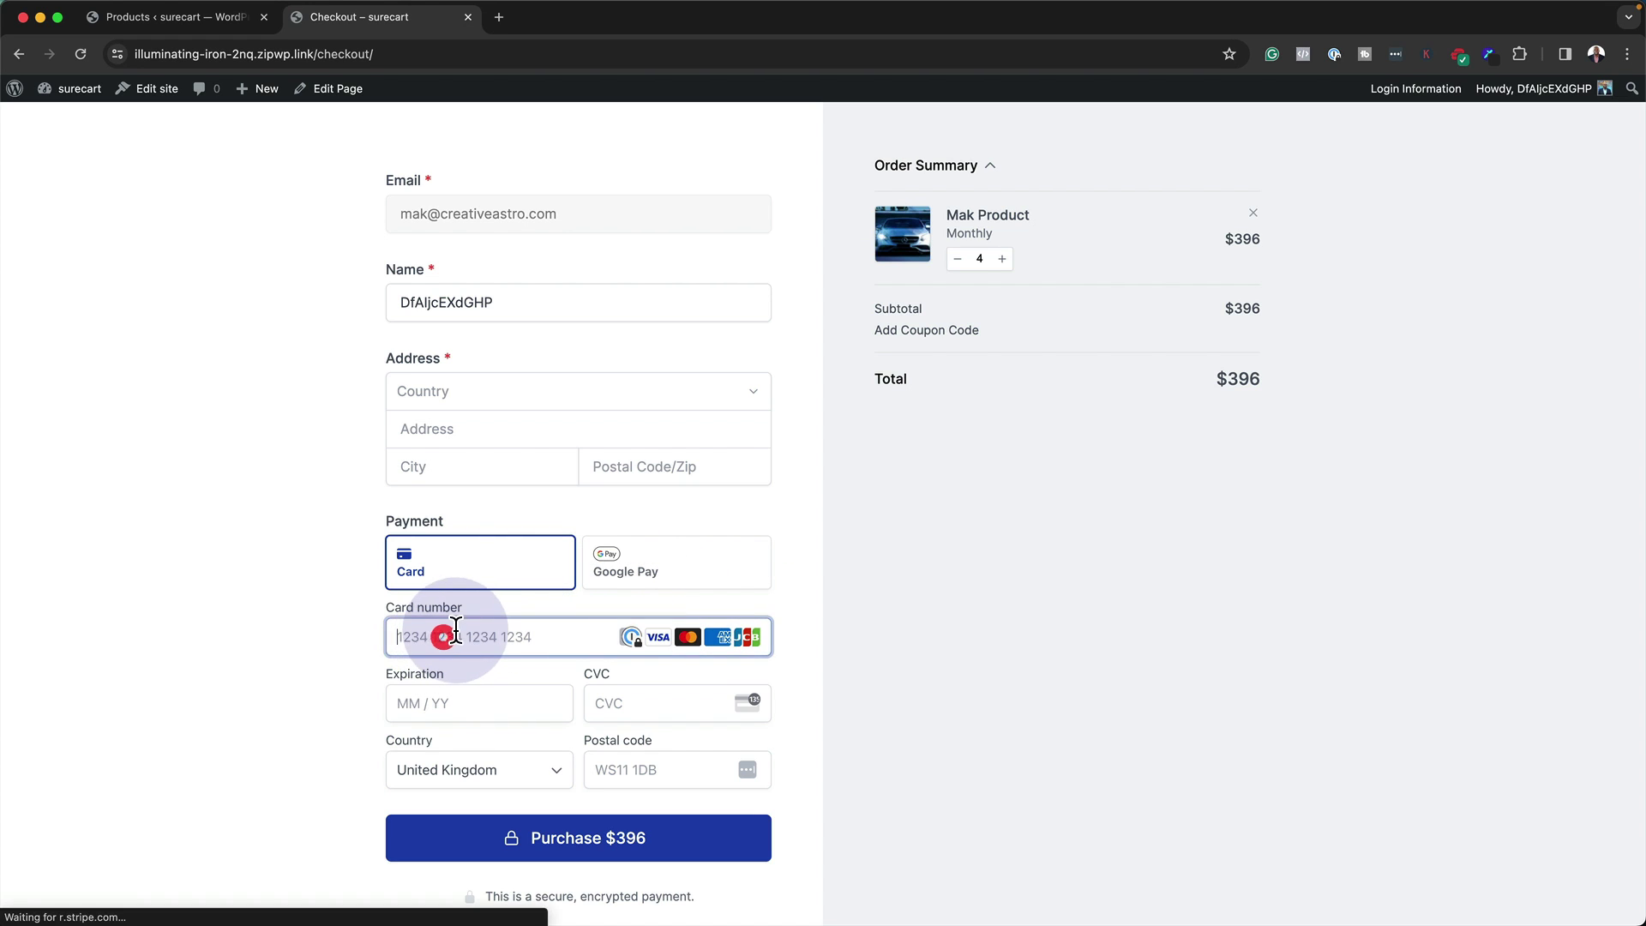
left_click(404, 703)
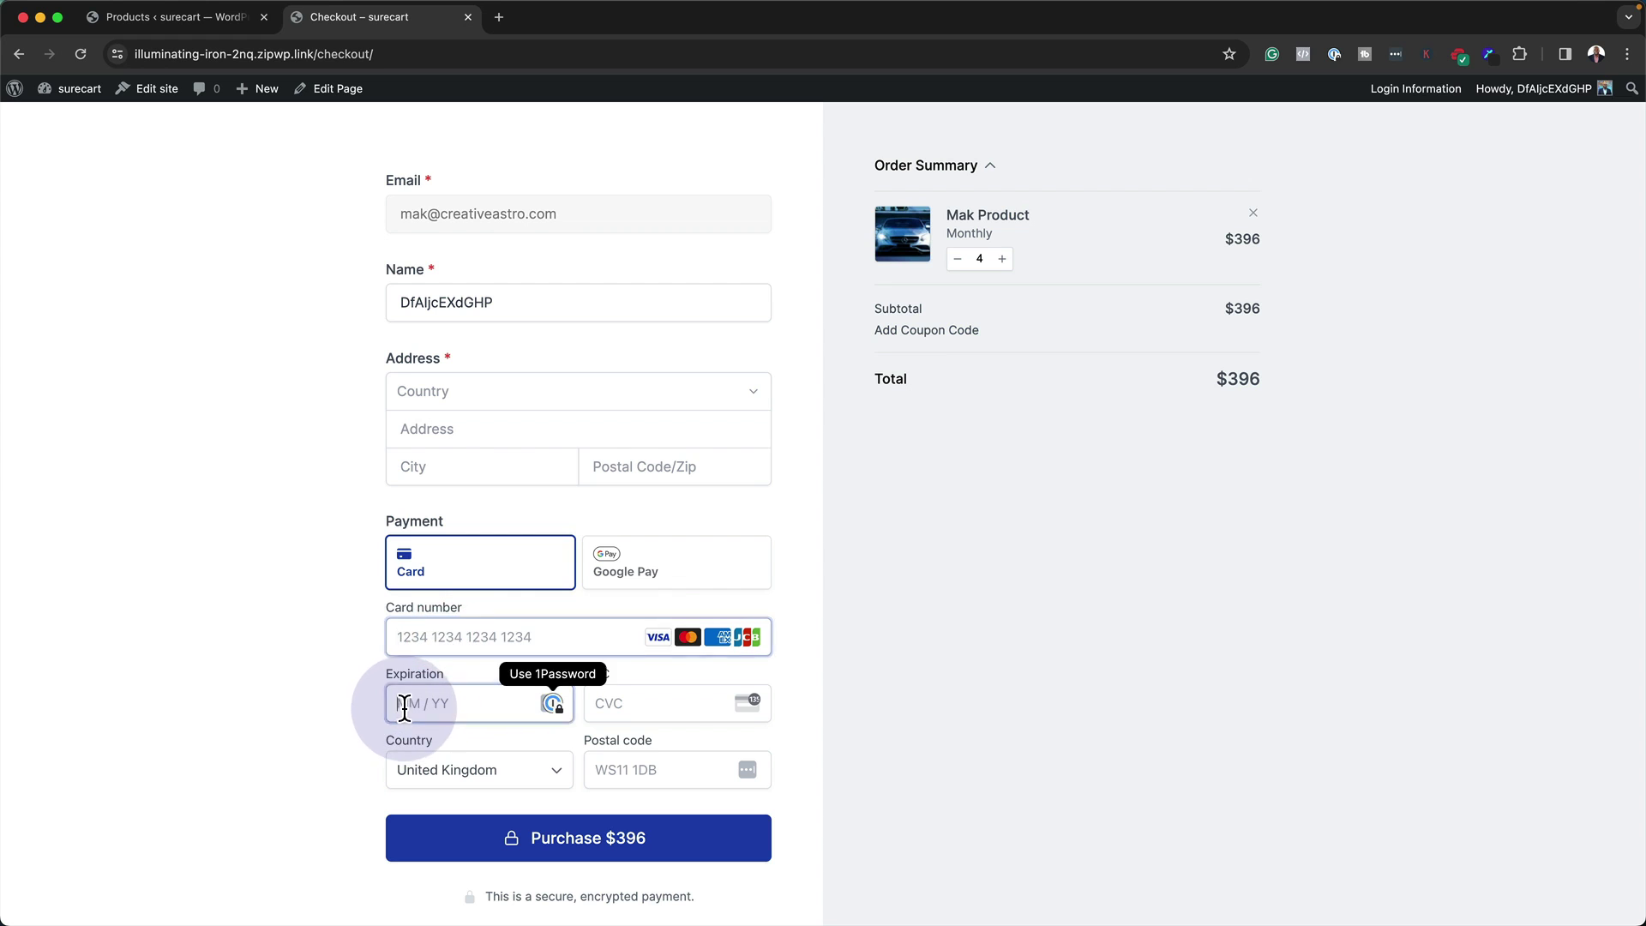
left_click(664, 708)
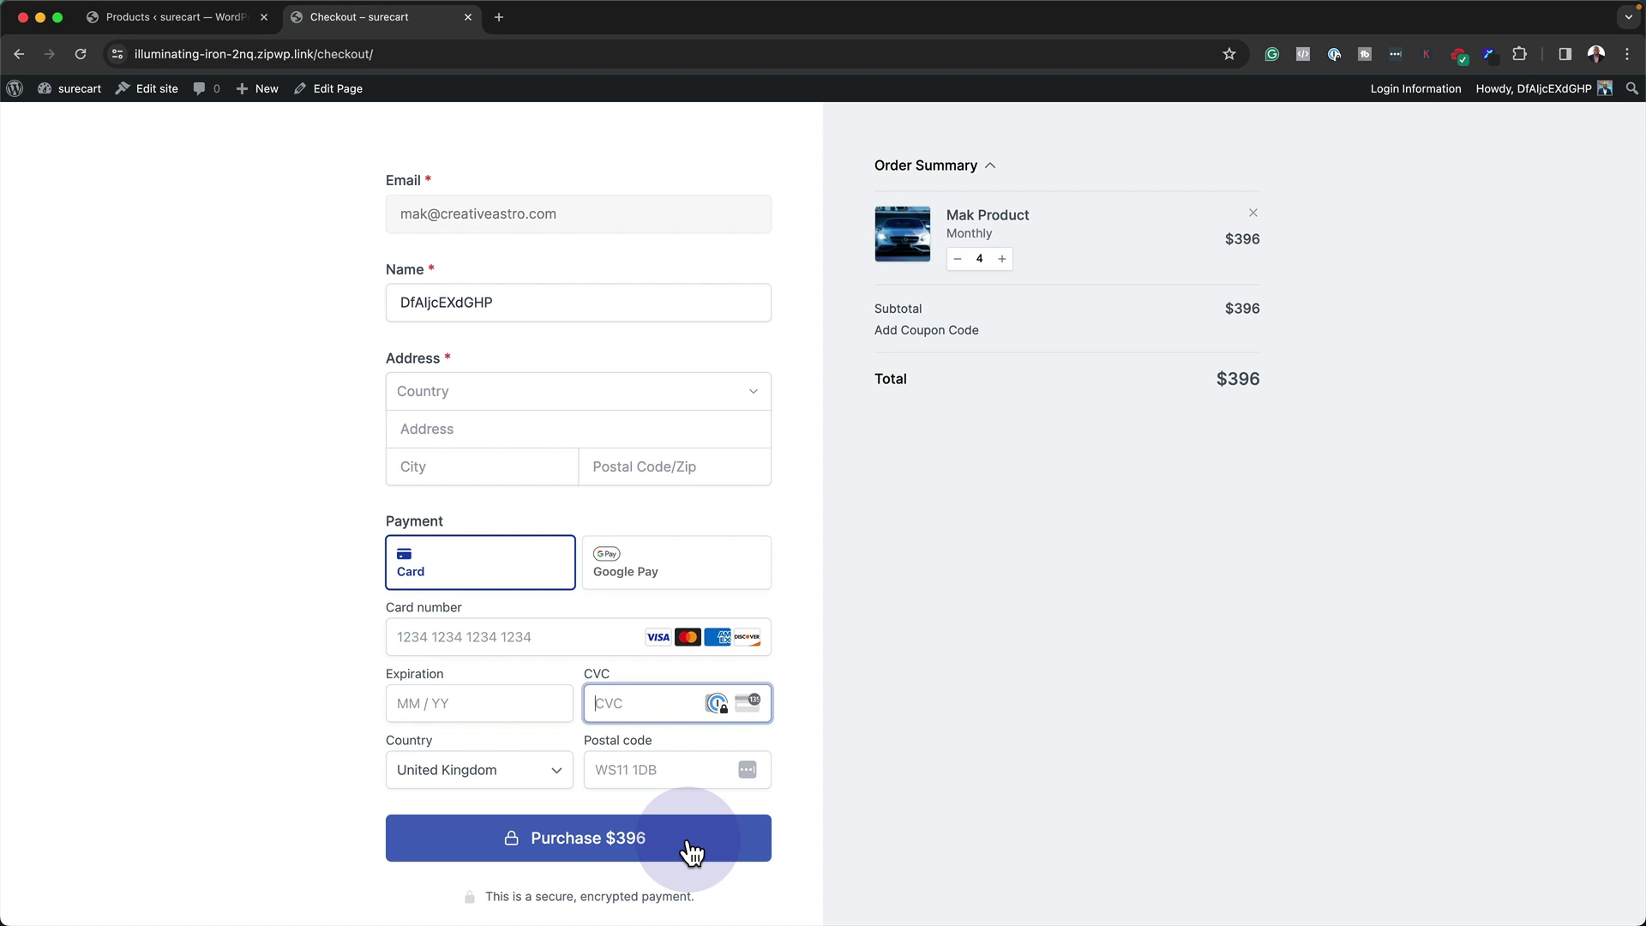
left_click(678, 563)
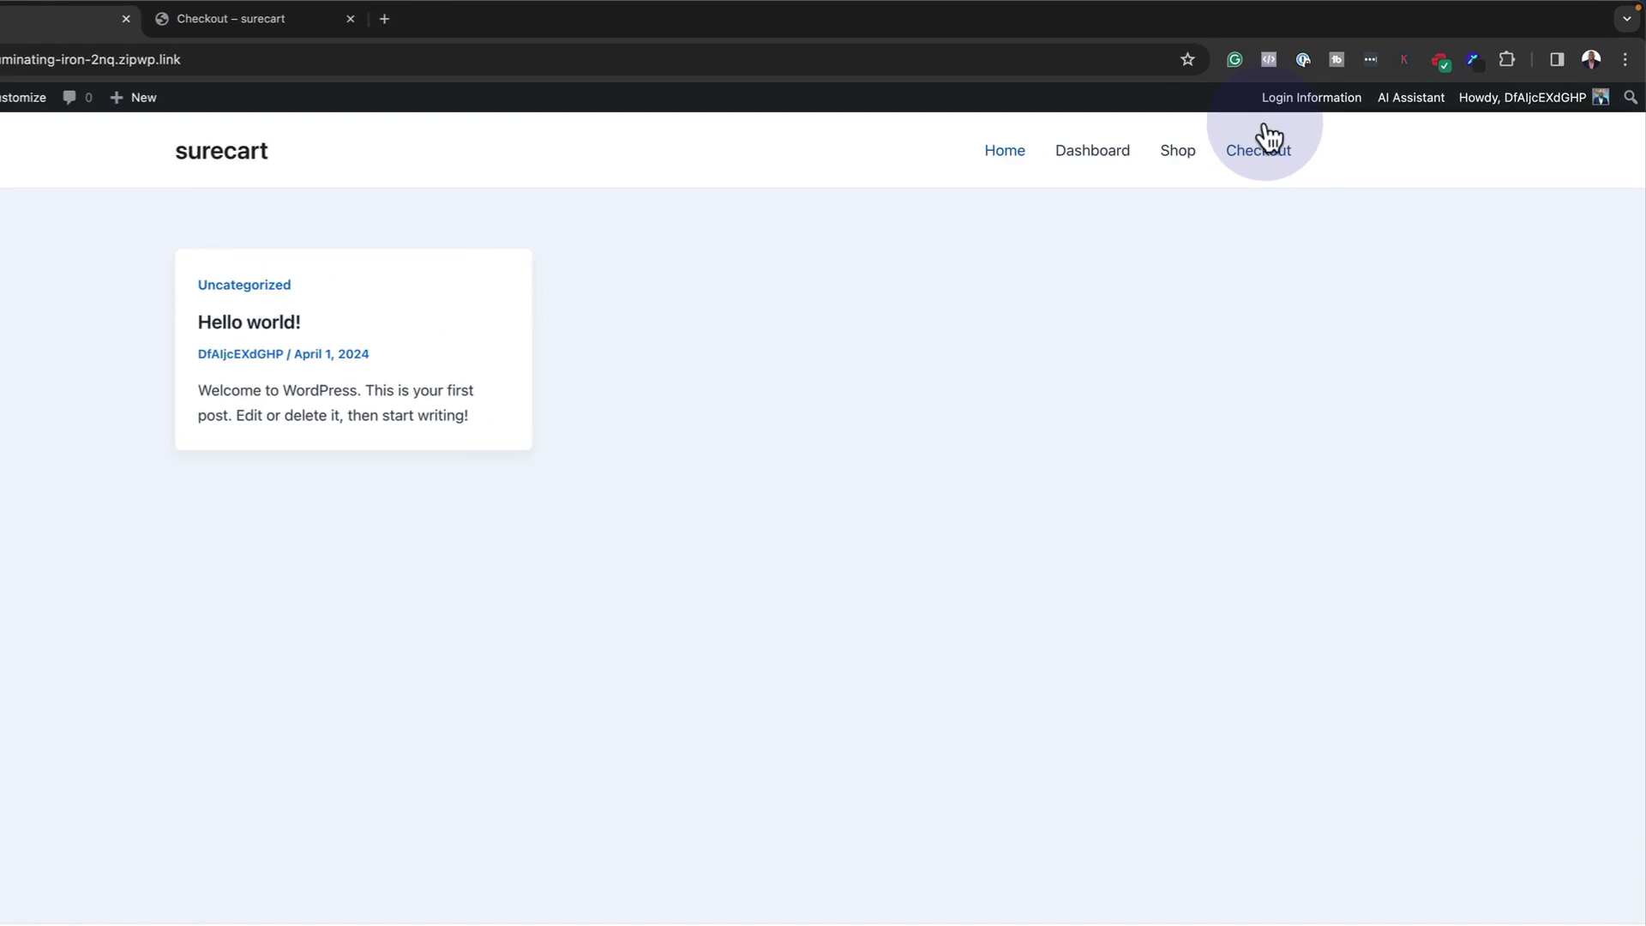
- Open the customer Dashboard page from the site navigation and edit it in the block editor
left_click(1064, 180)
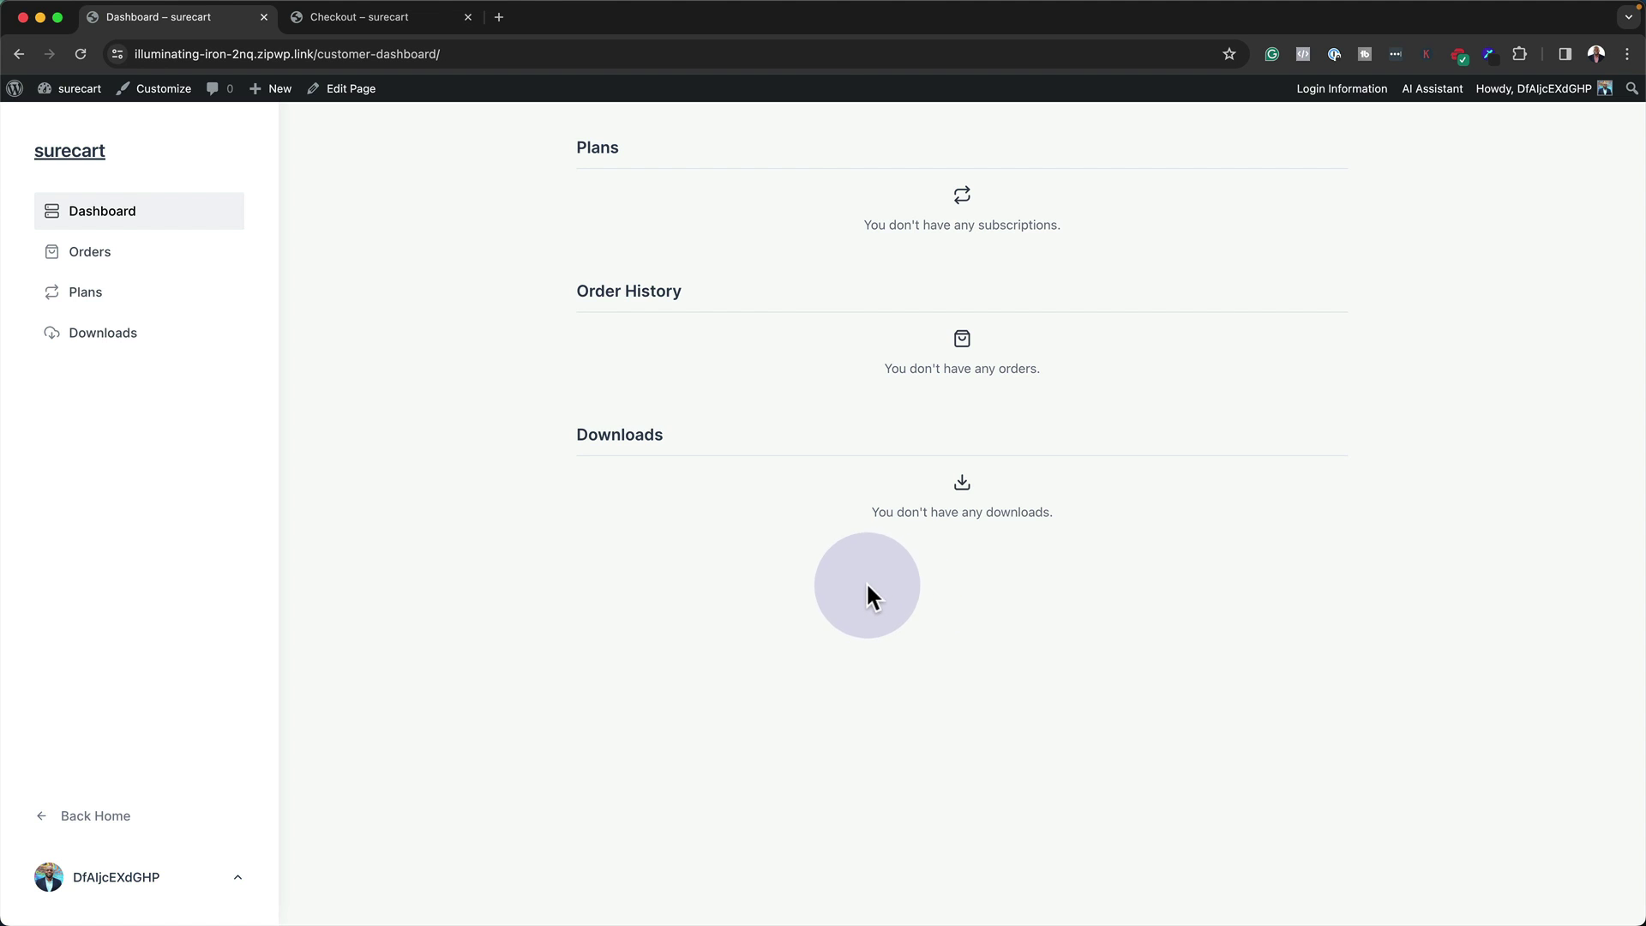
left_click(351, 89)
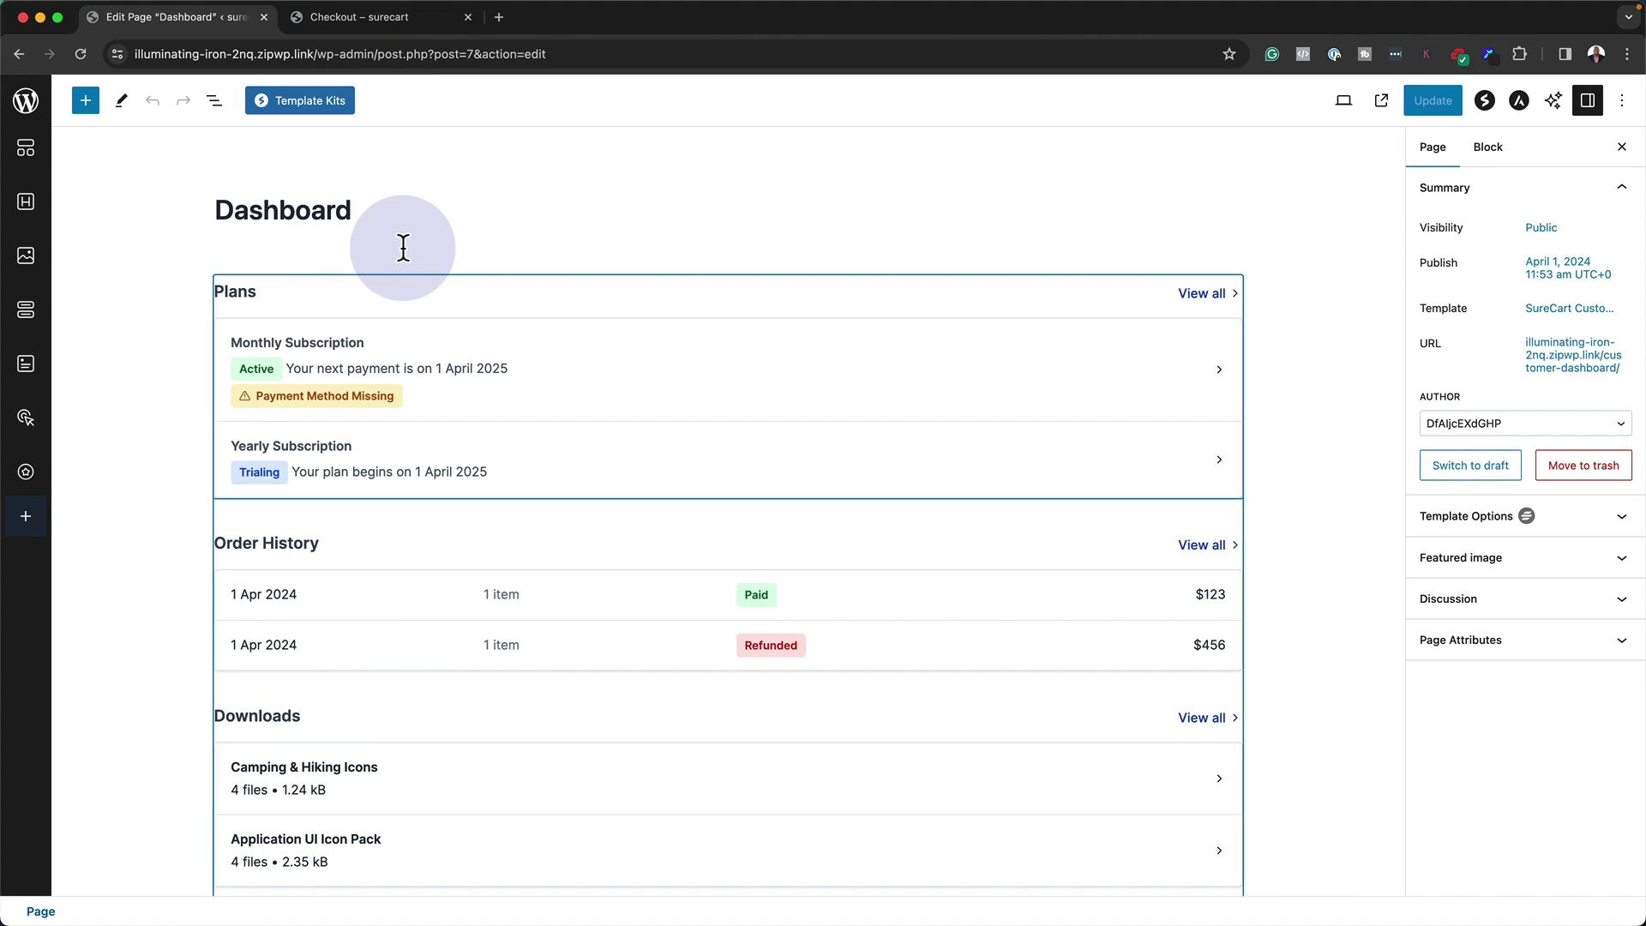
- Inspect the Plans block's Advanced settings, including its extra CSS class field
left_click(380, 291)
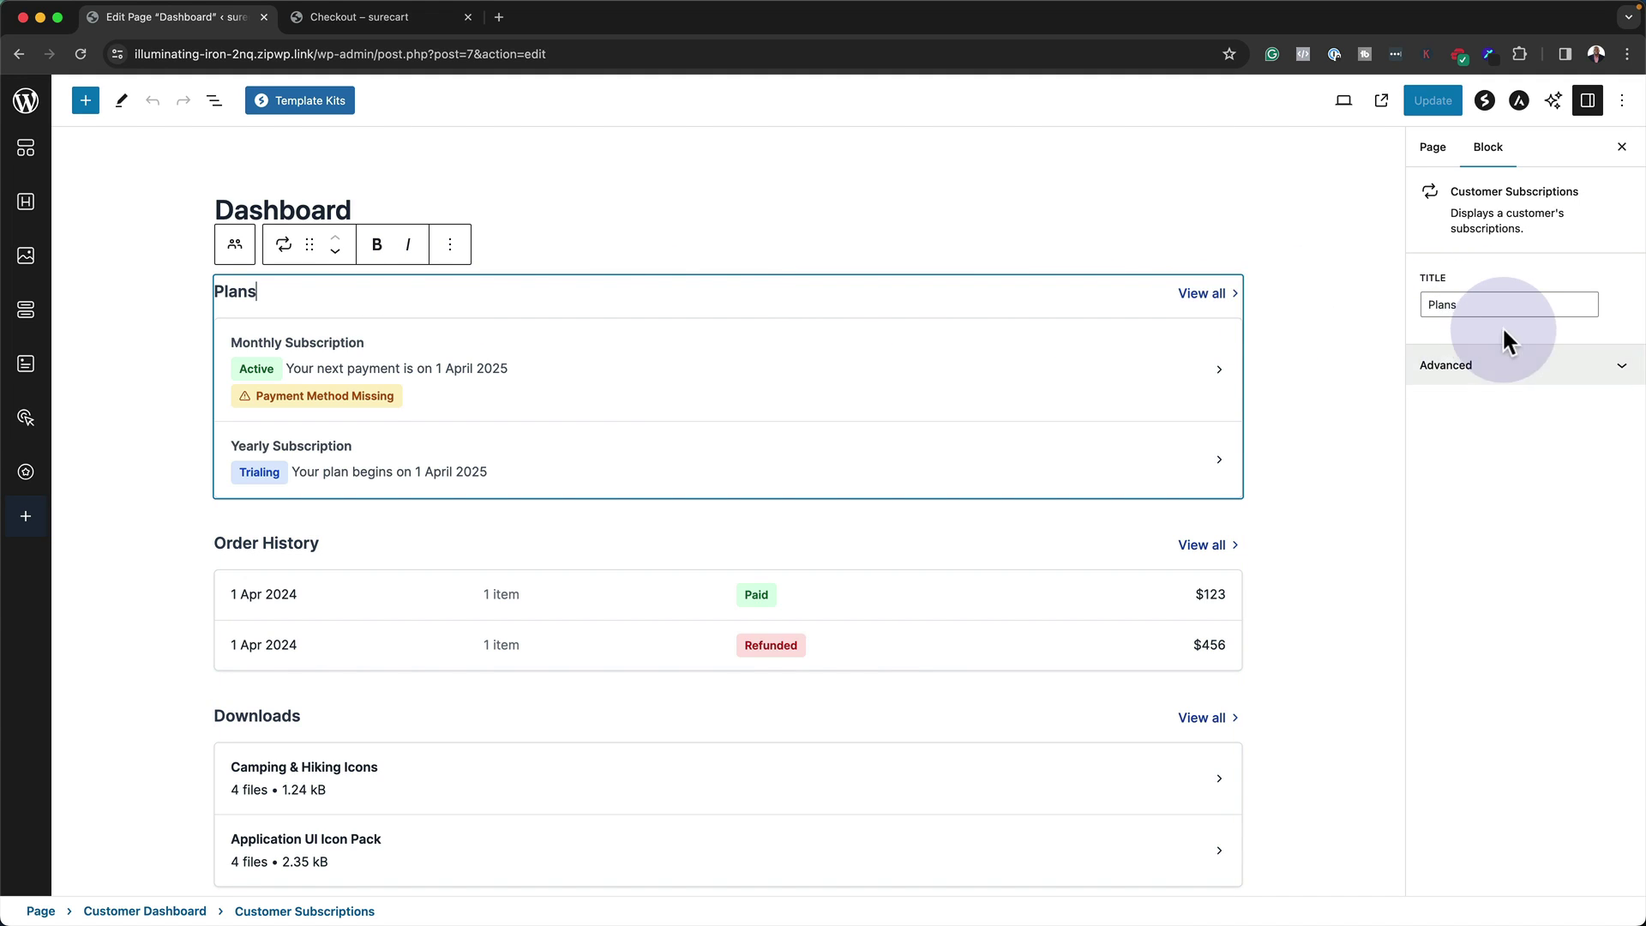
left_click(829, 295)
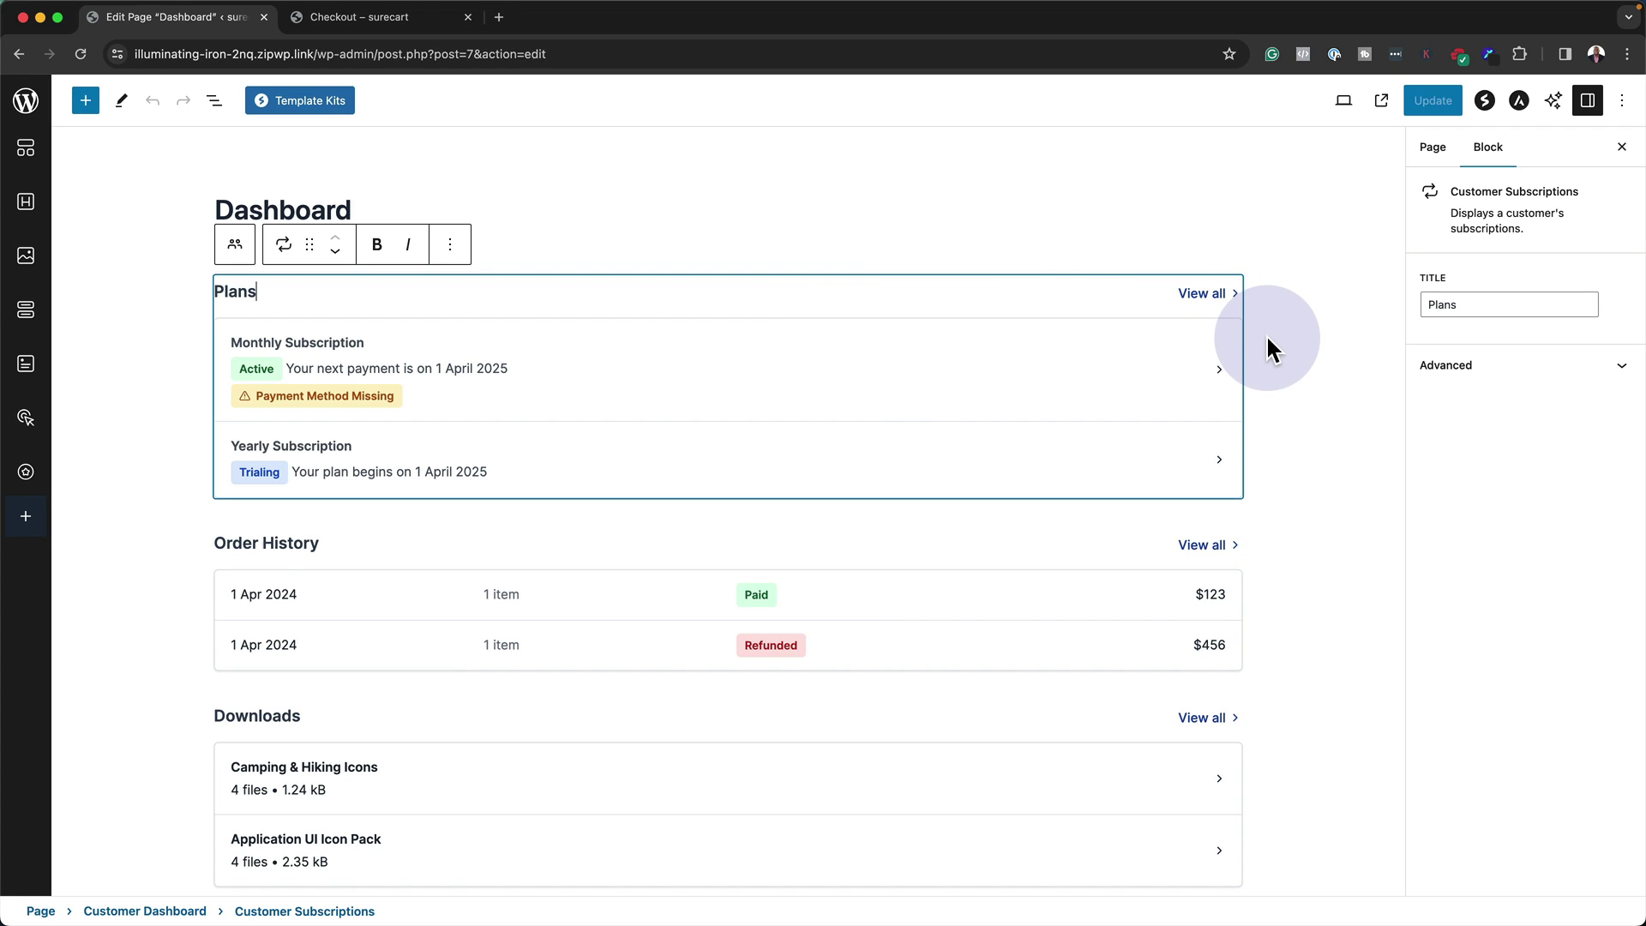
left_click(1455, 366)
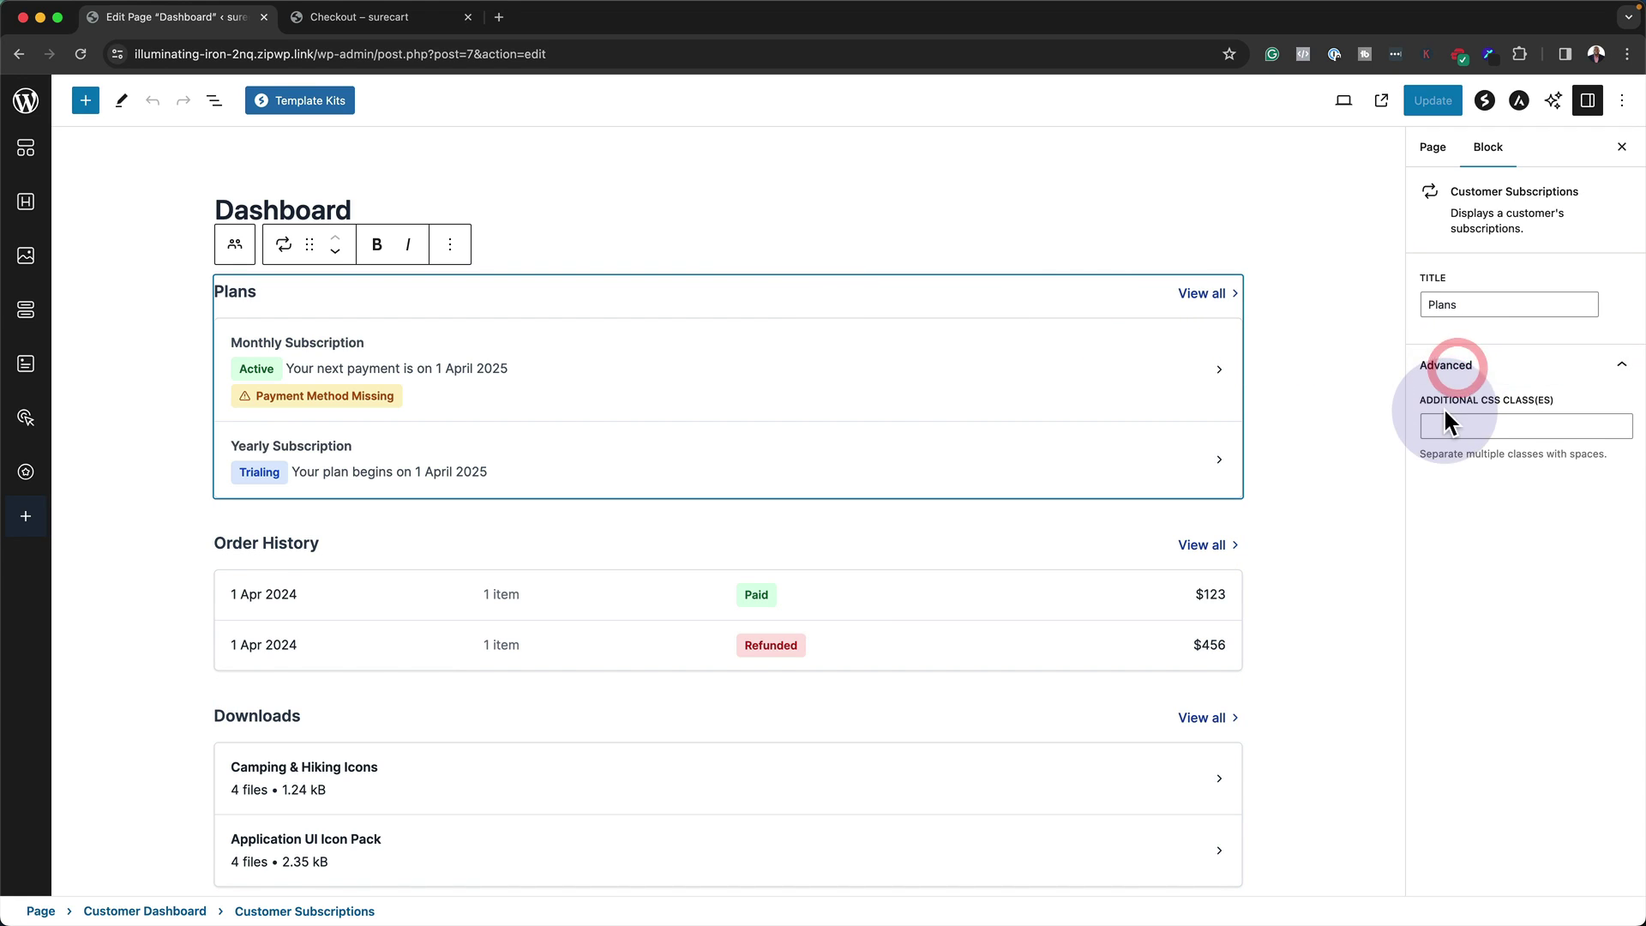
left_click(1444, 425)
left_click(1433, 504)
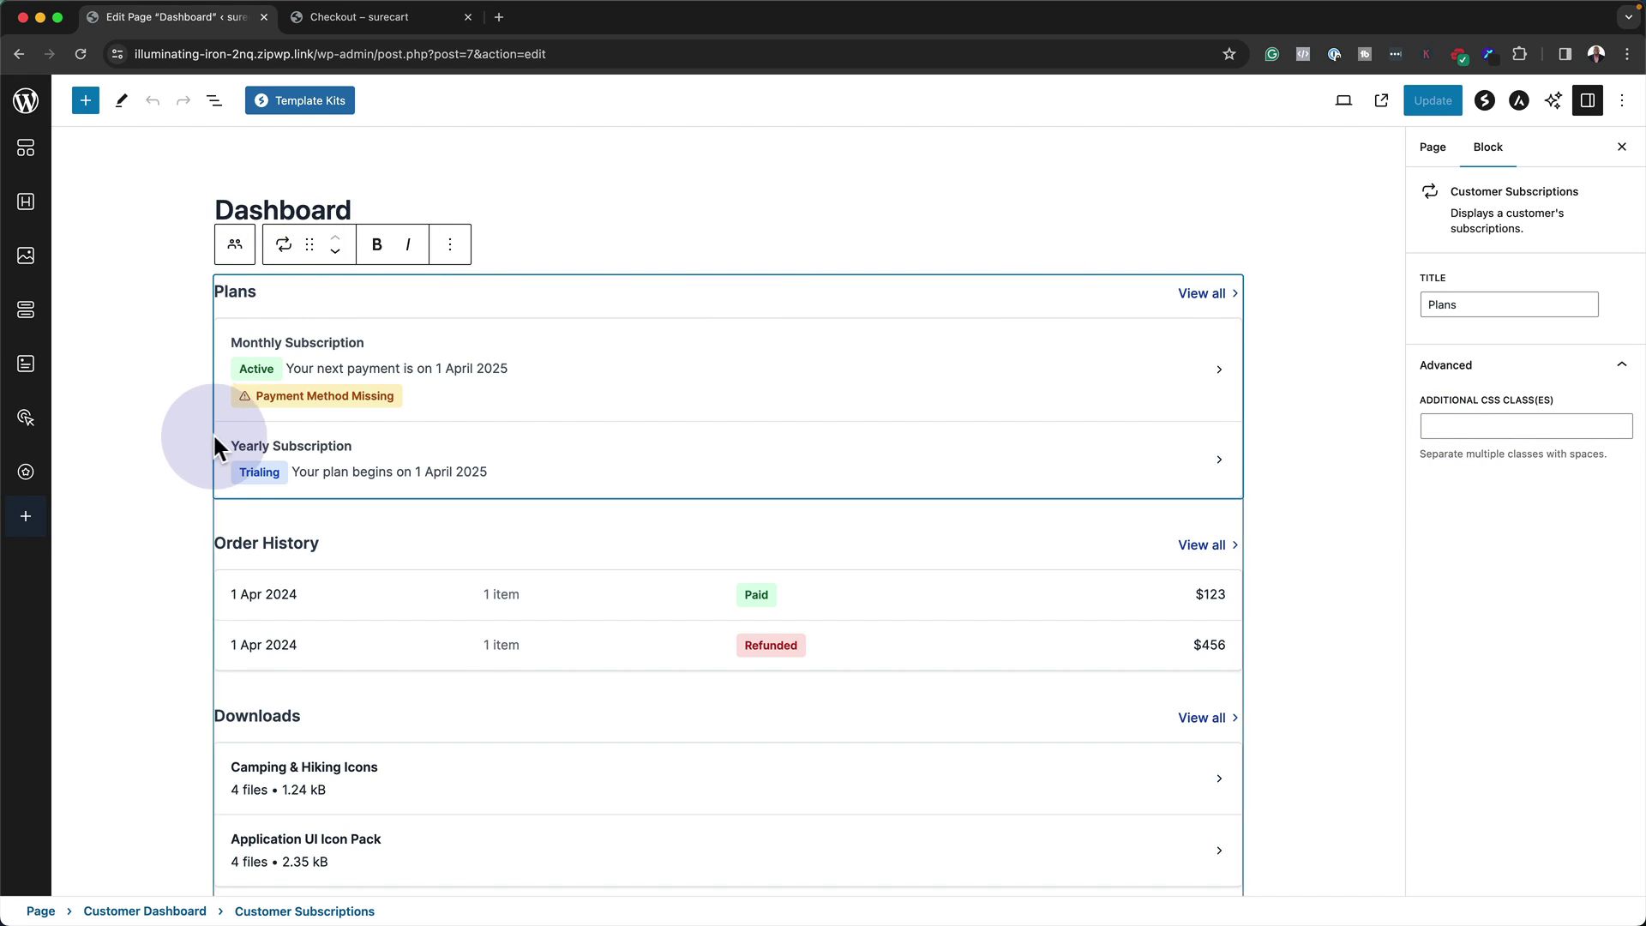
- Select the Order History block and then the parent Customer Dashboard block
mouse_move(528, 506)
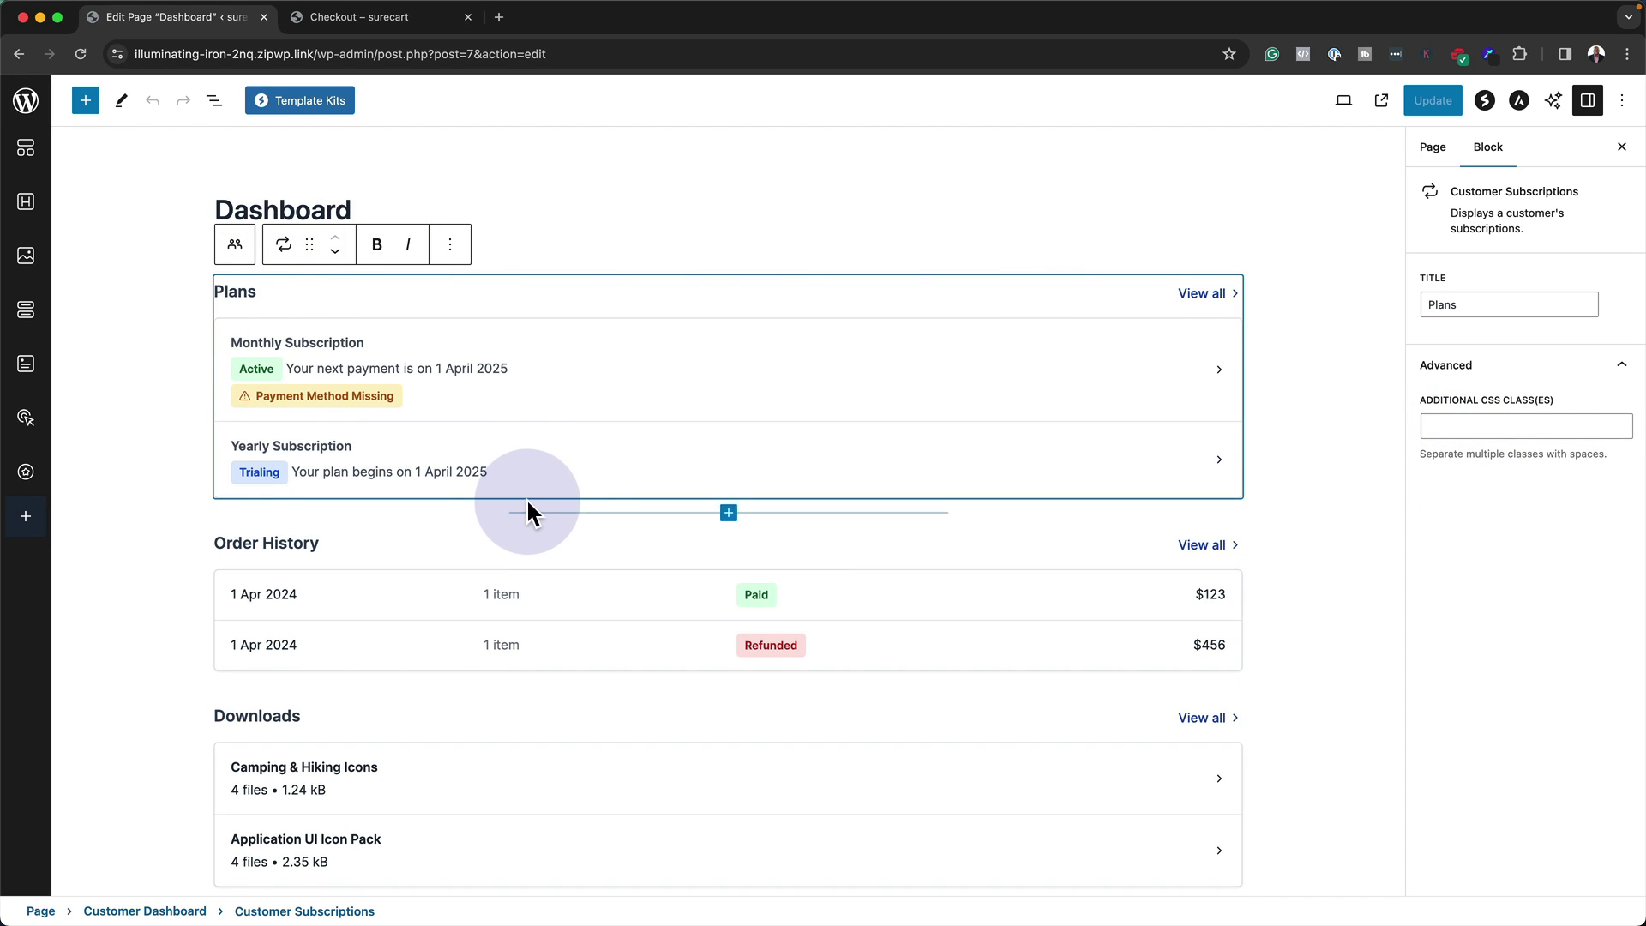
left_click(470, 564)
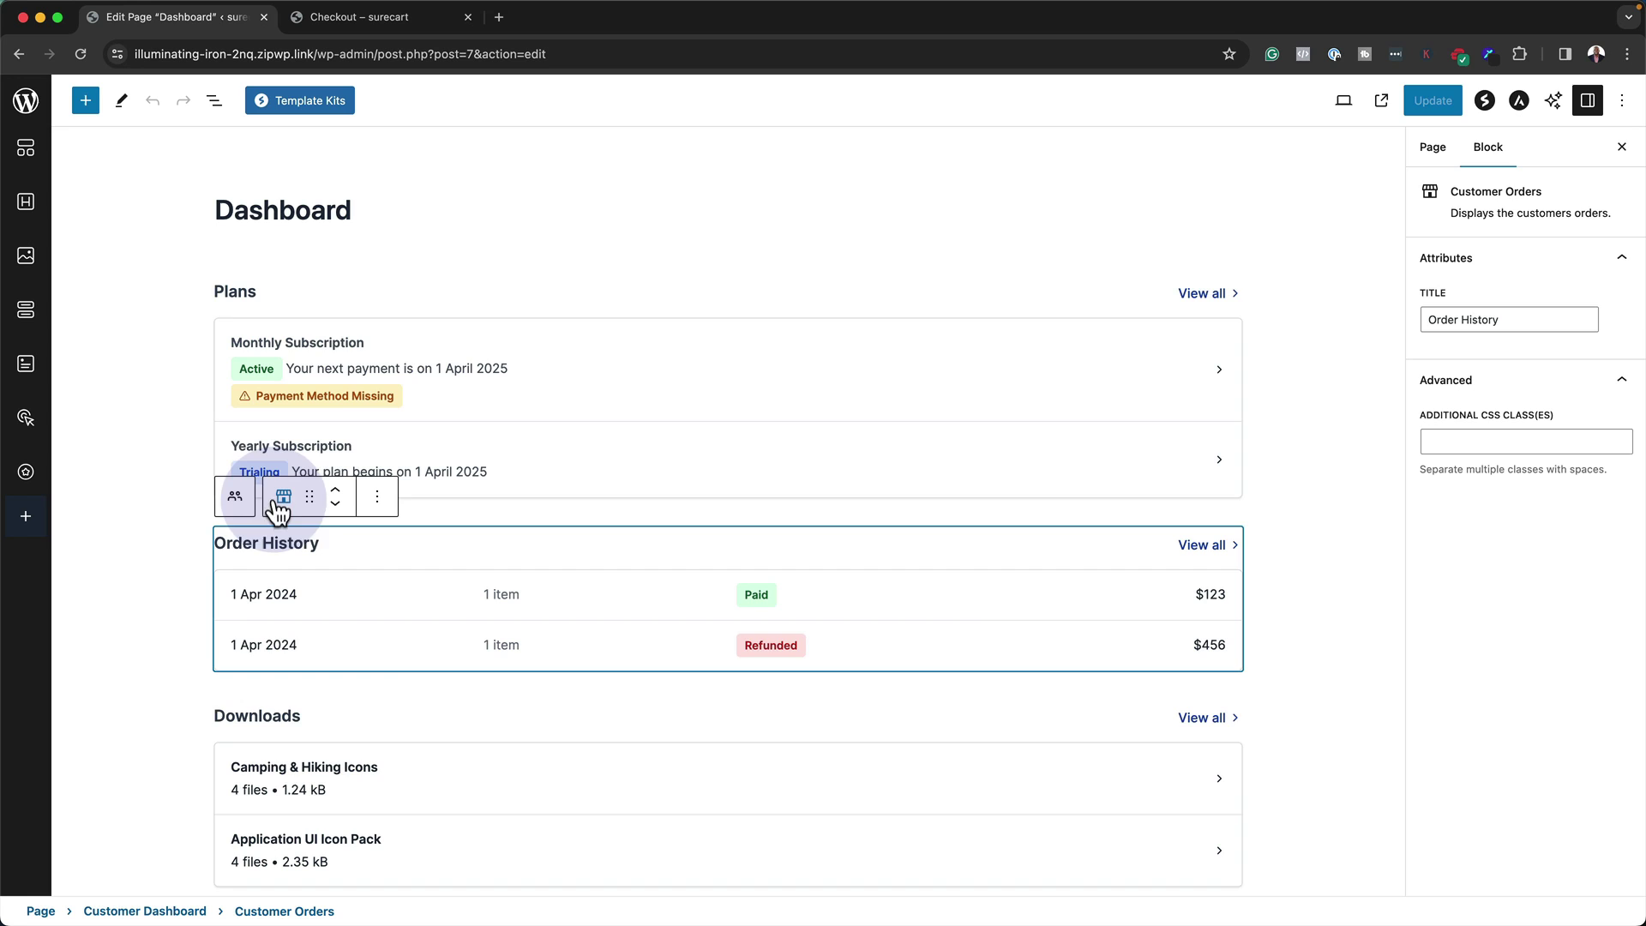
left_click(235, 496)
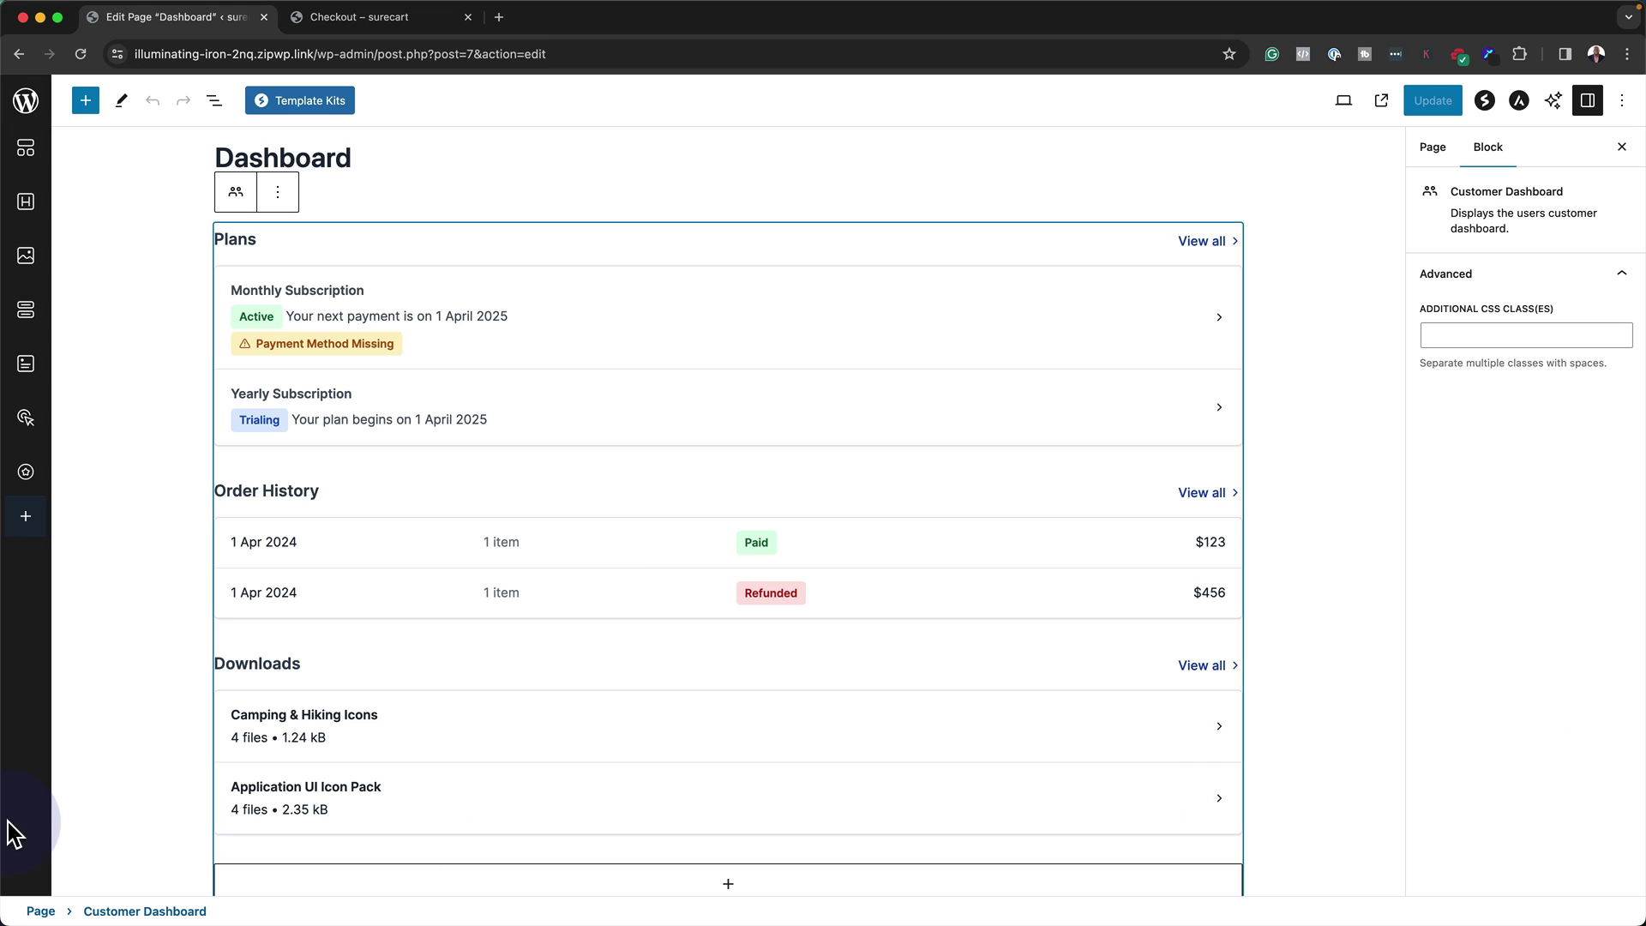
scroll(296, 669, "down", 3)
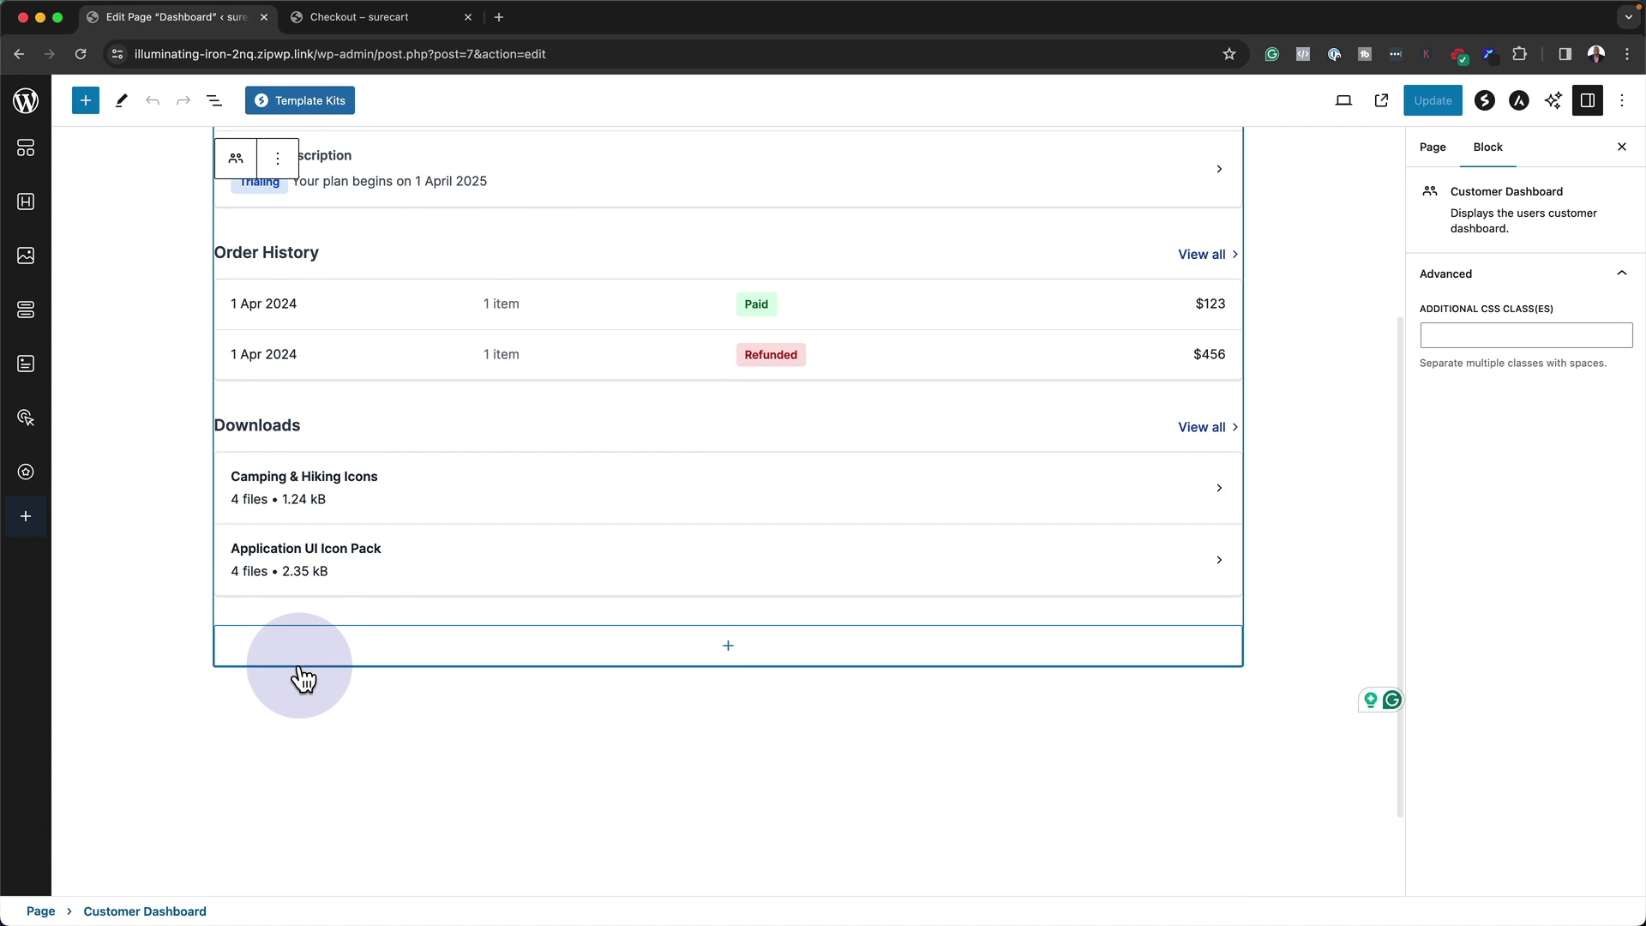
scroll(299, 666, "up", 4)
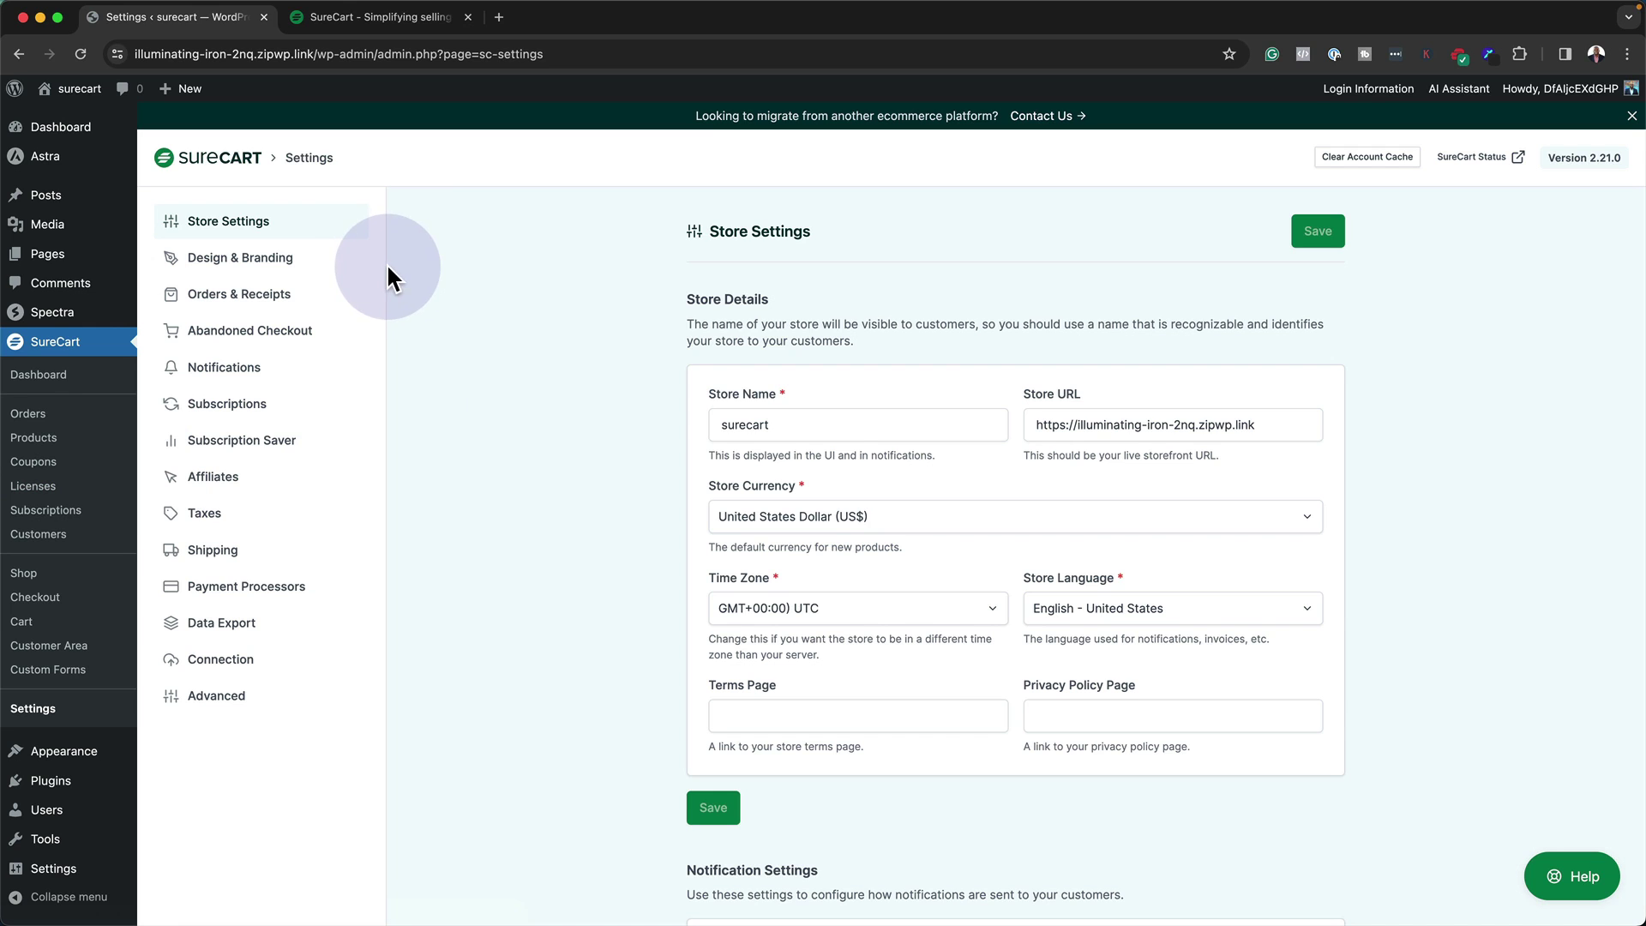
- Open surecart.com's Pricing page and read the Launch, Grow and Scale plan feature tooltips
left_click(439, 23)
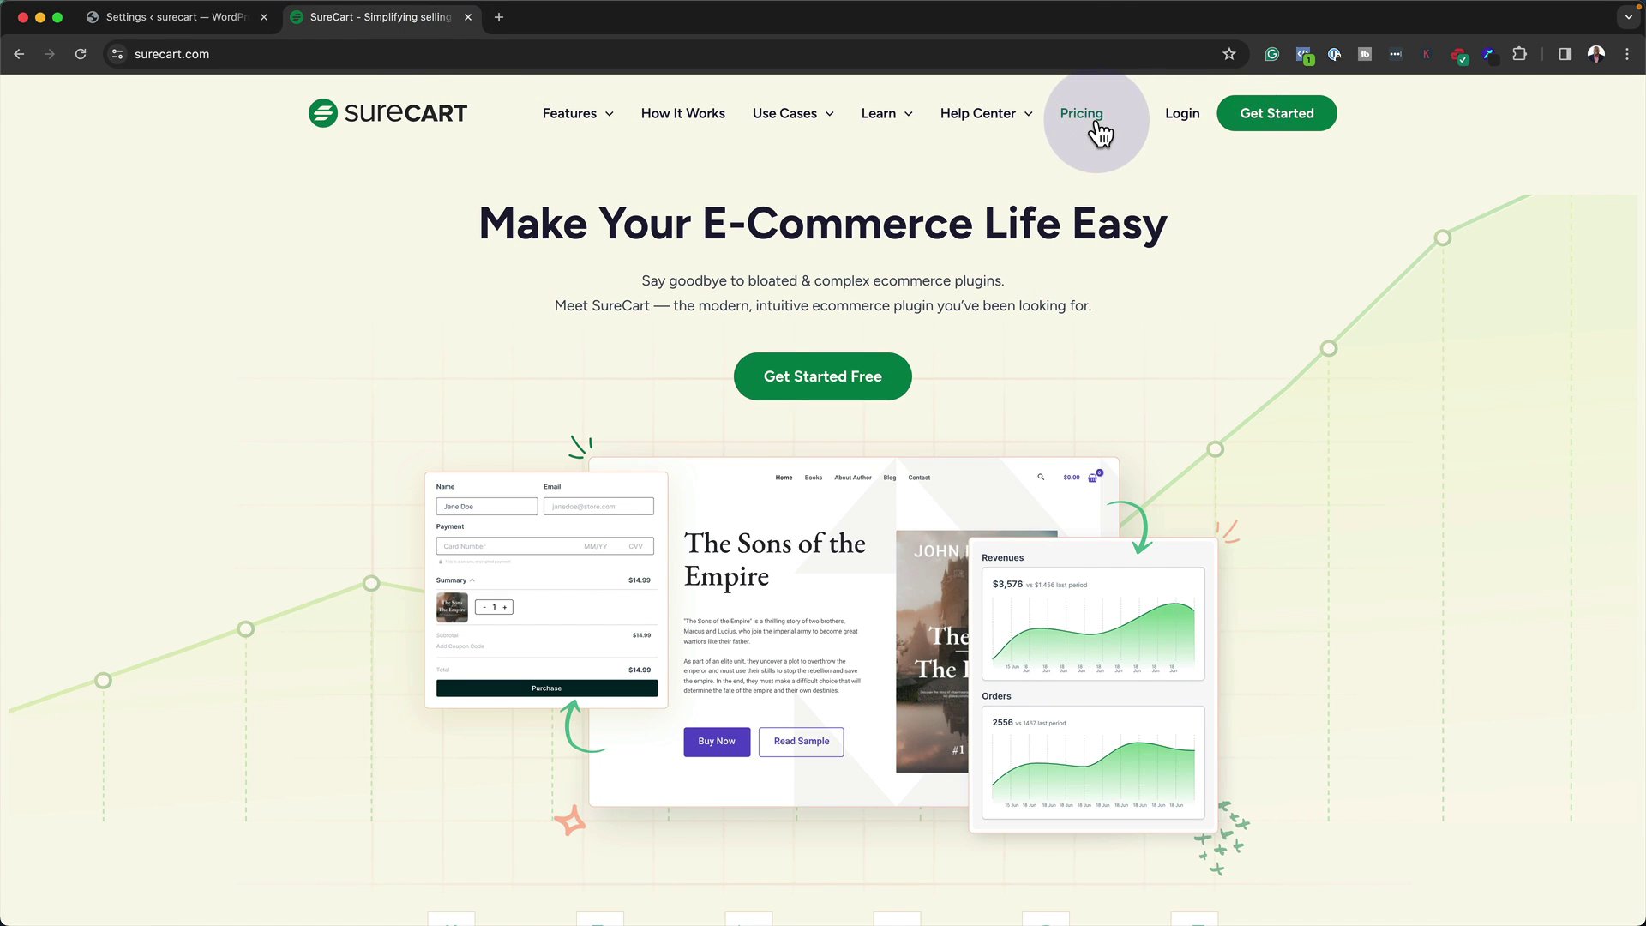
left_click(1098, 120)
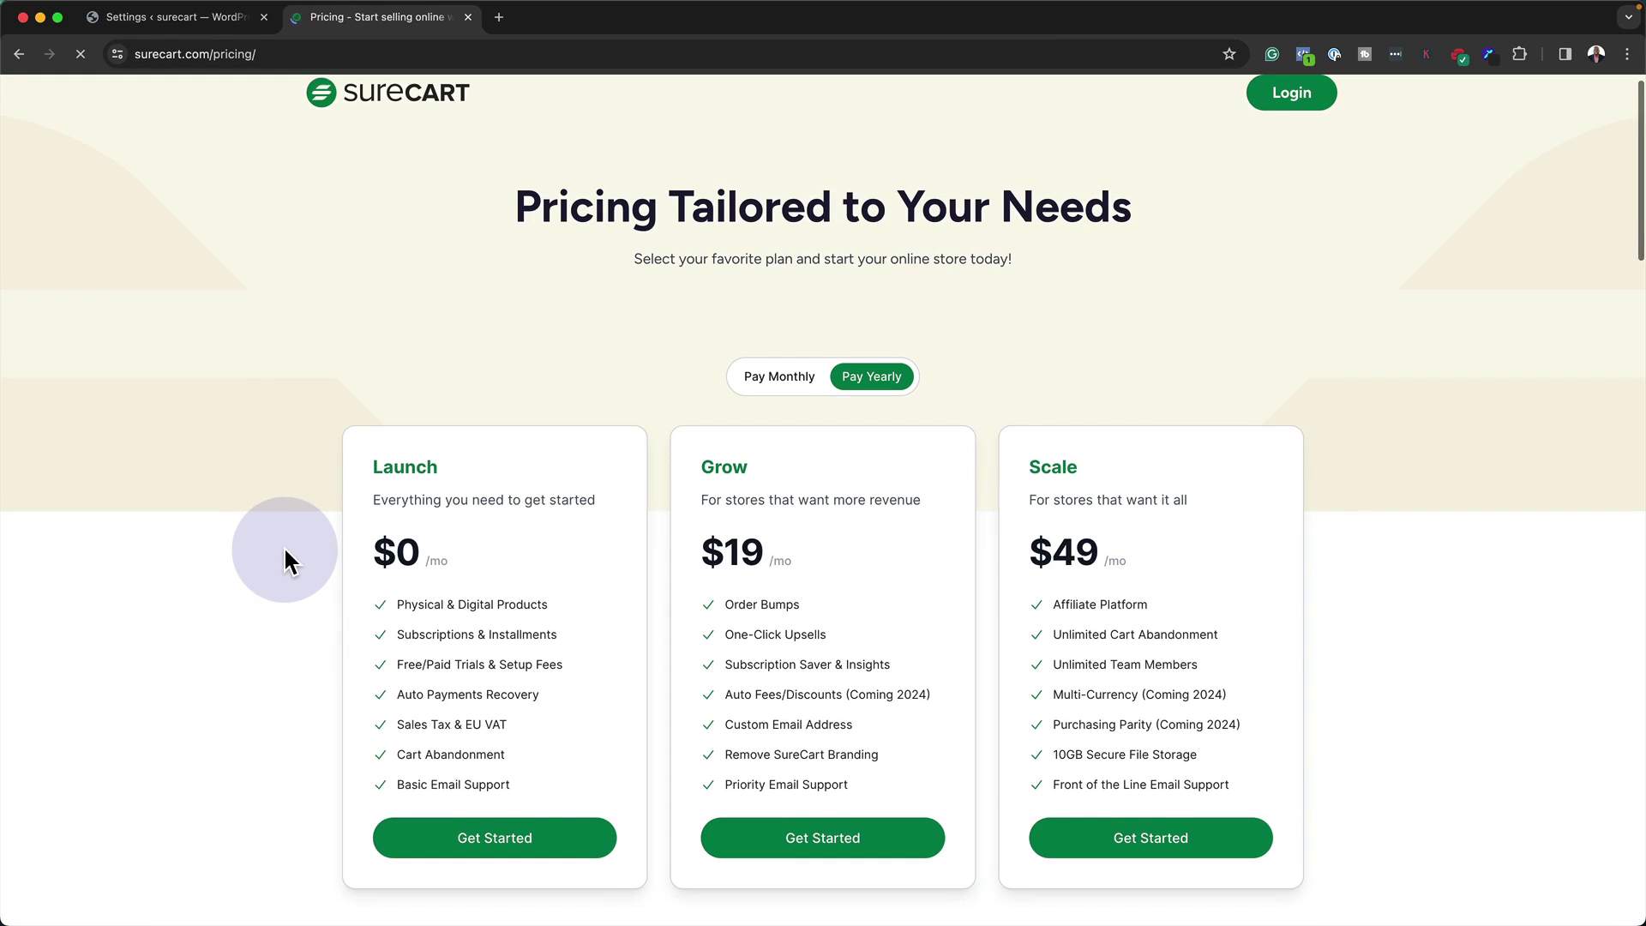
scroll(283, 548, "down", 1)
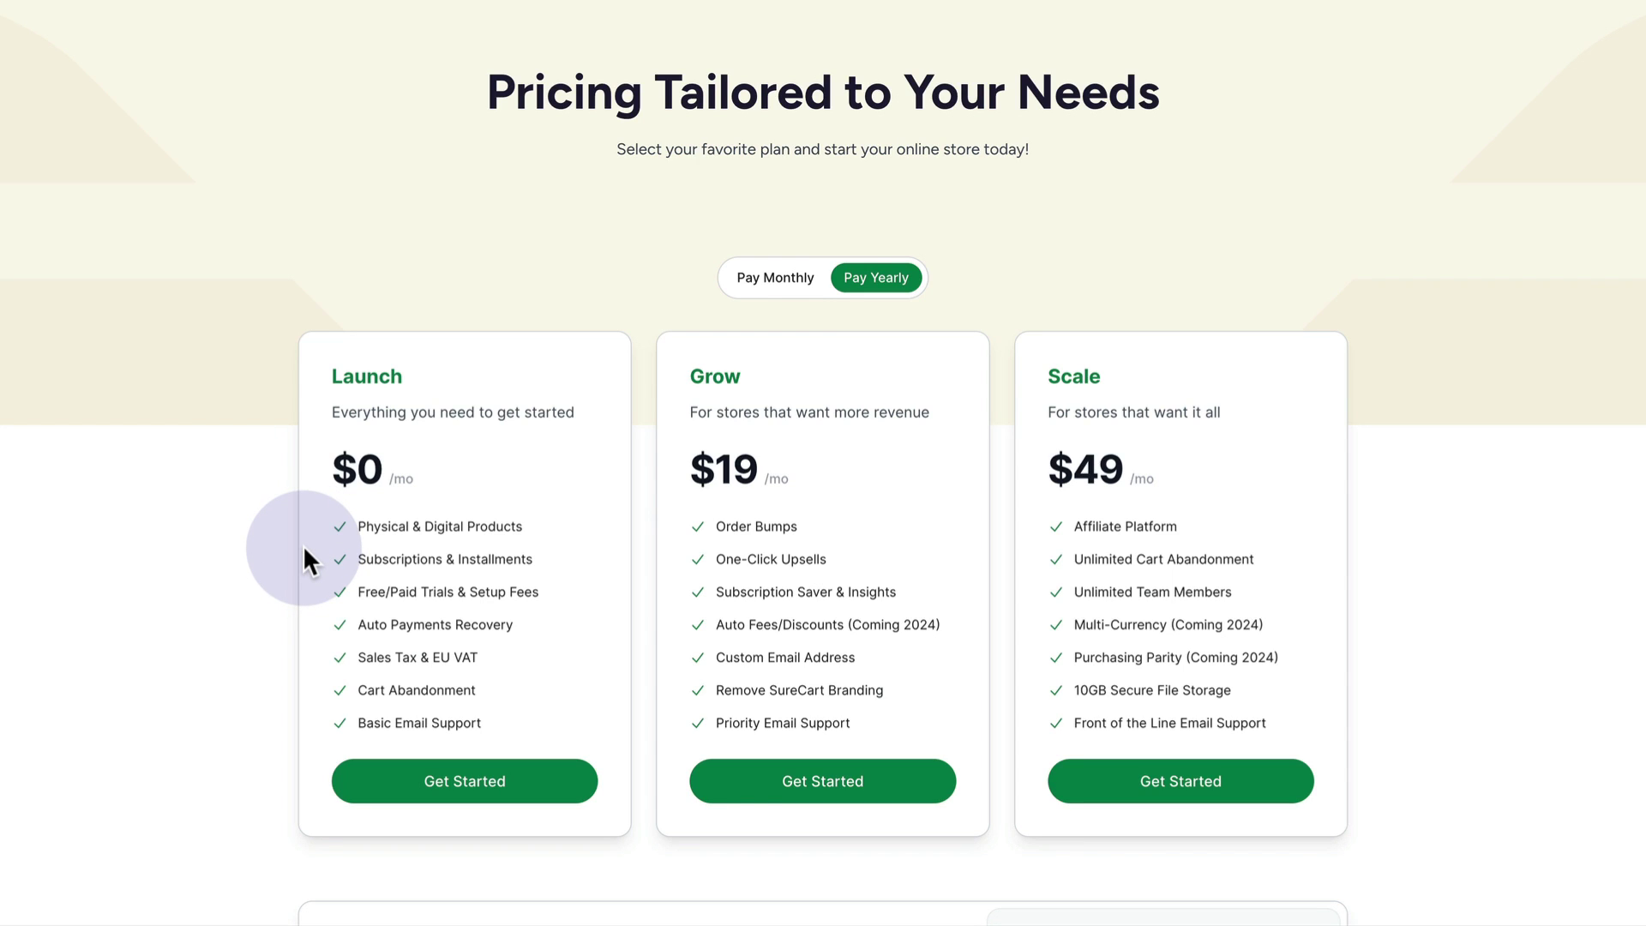
mouse_move(421, 688)
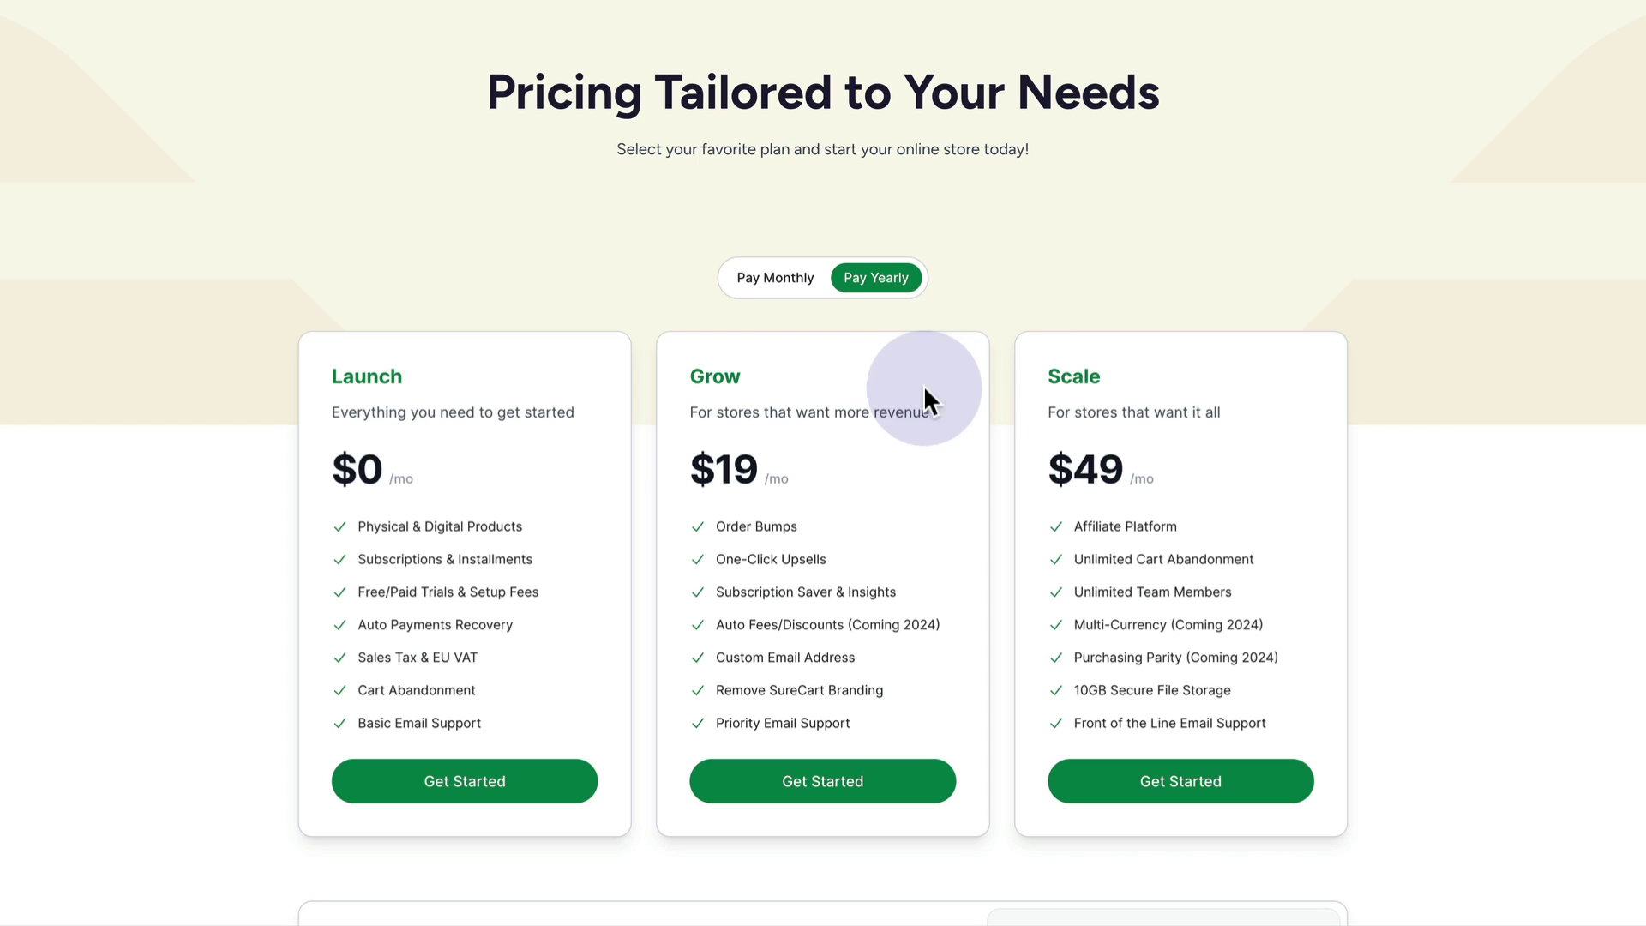
mouse_move(769, 562)
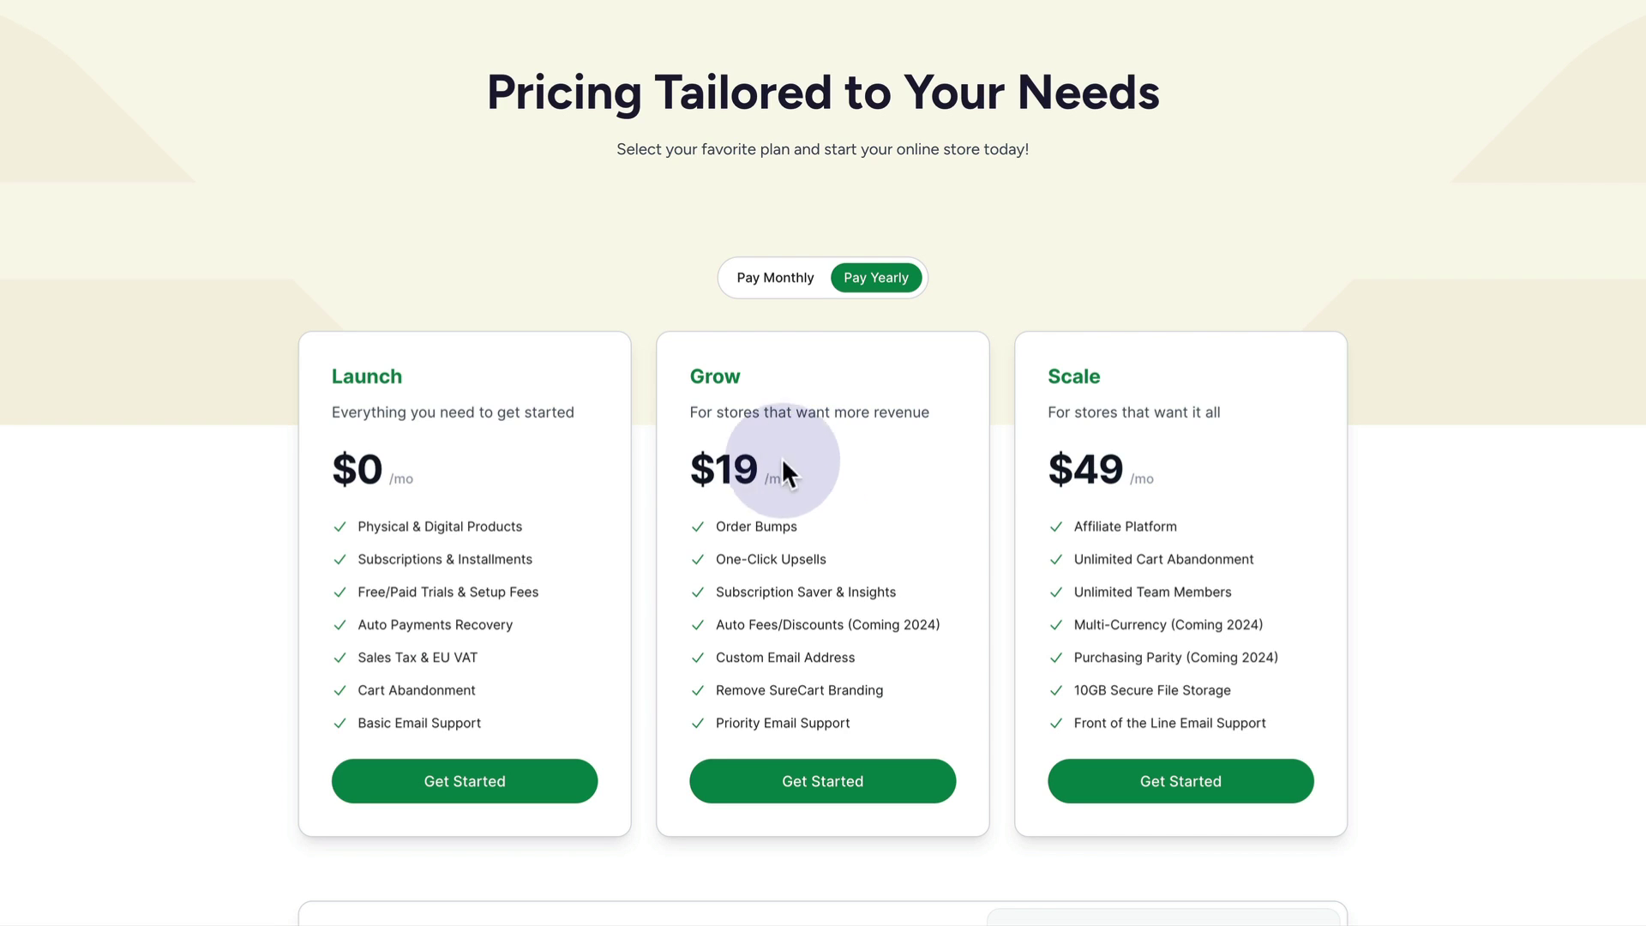
mouse_move(467, 523)
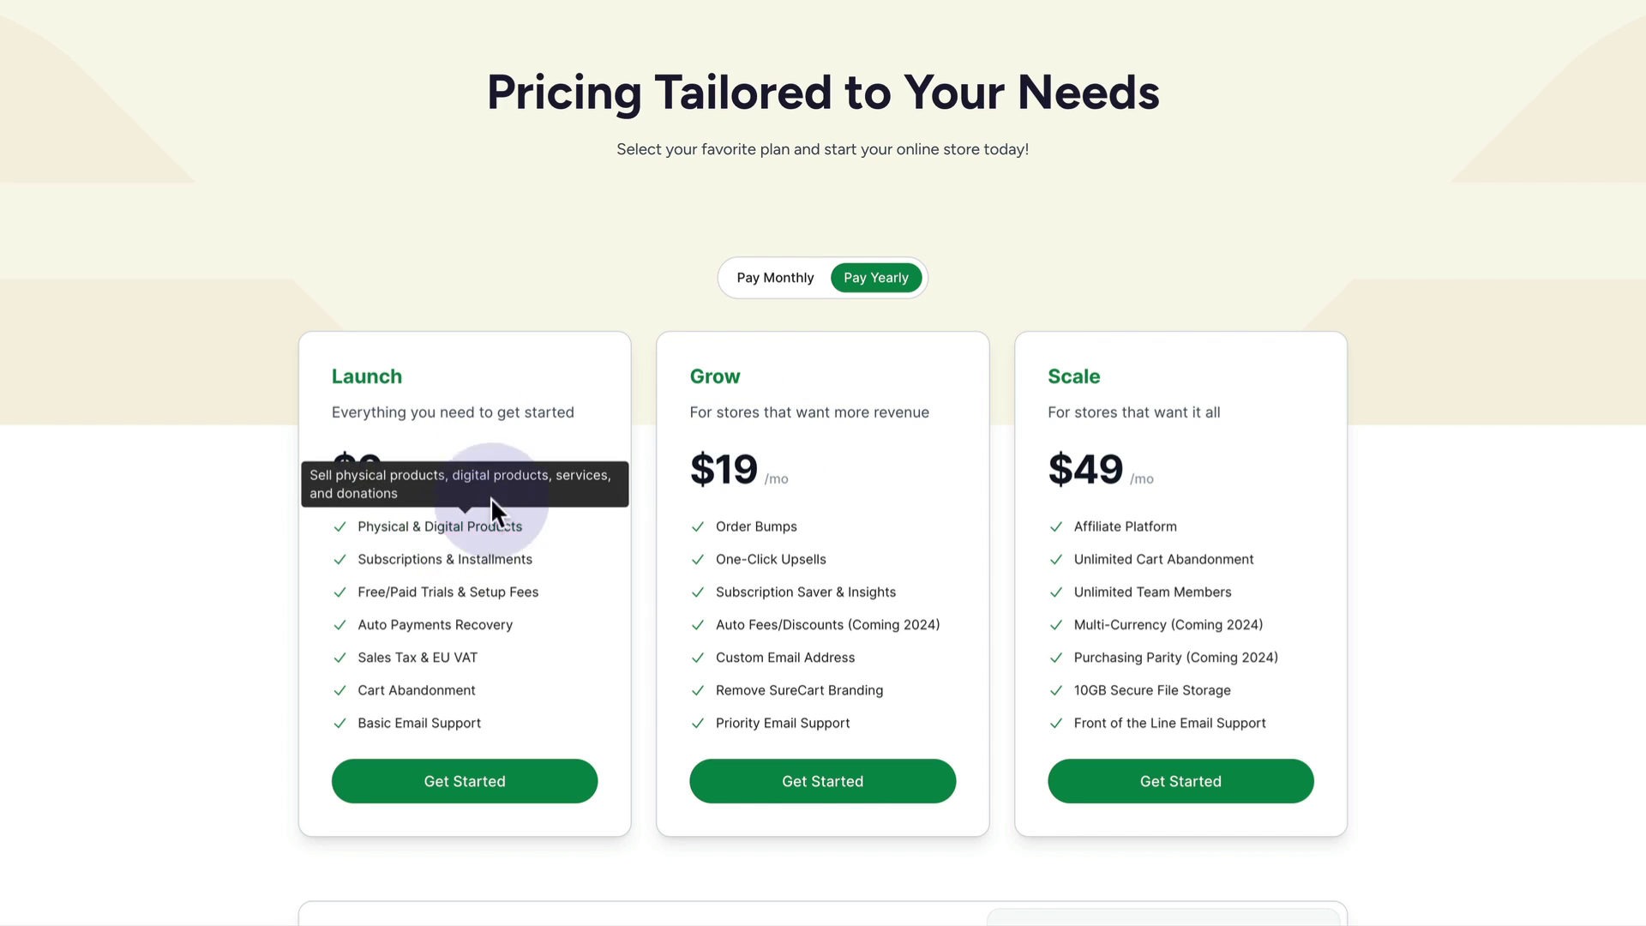
- Compare monthly ($29, $59) and yearly plan prices, then scroll down to the lifetime plan
left_click(774, 279)
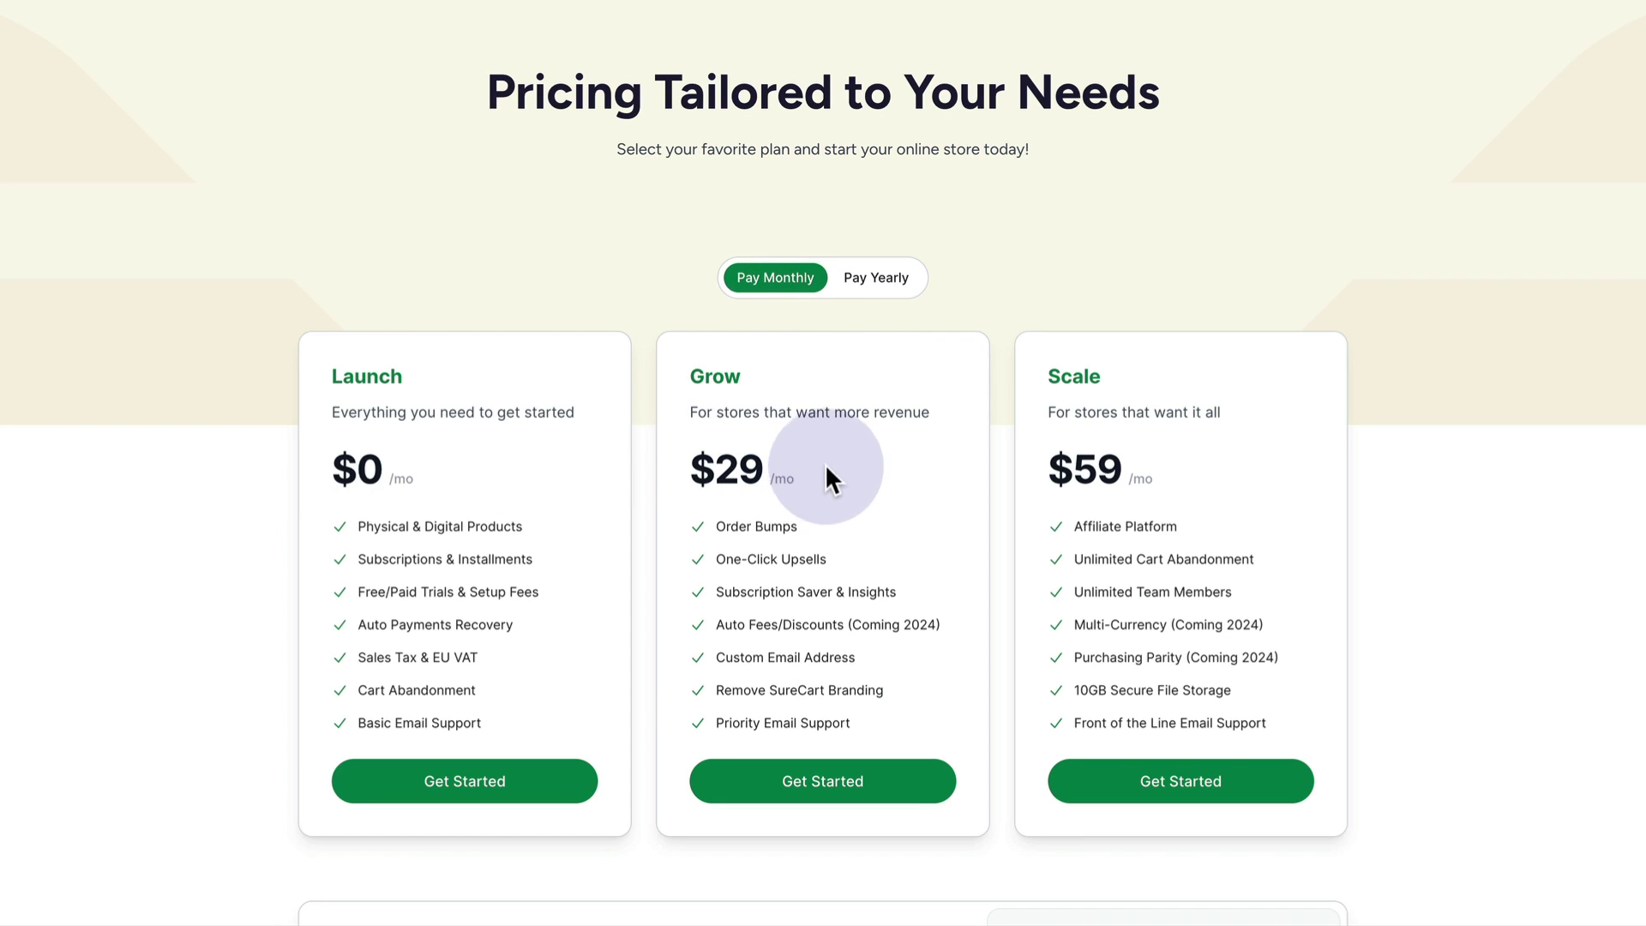
left_click(861, 283)
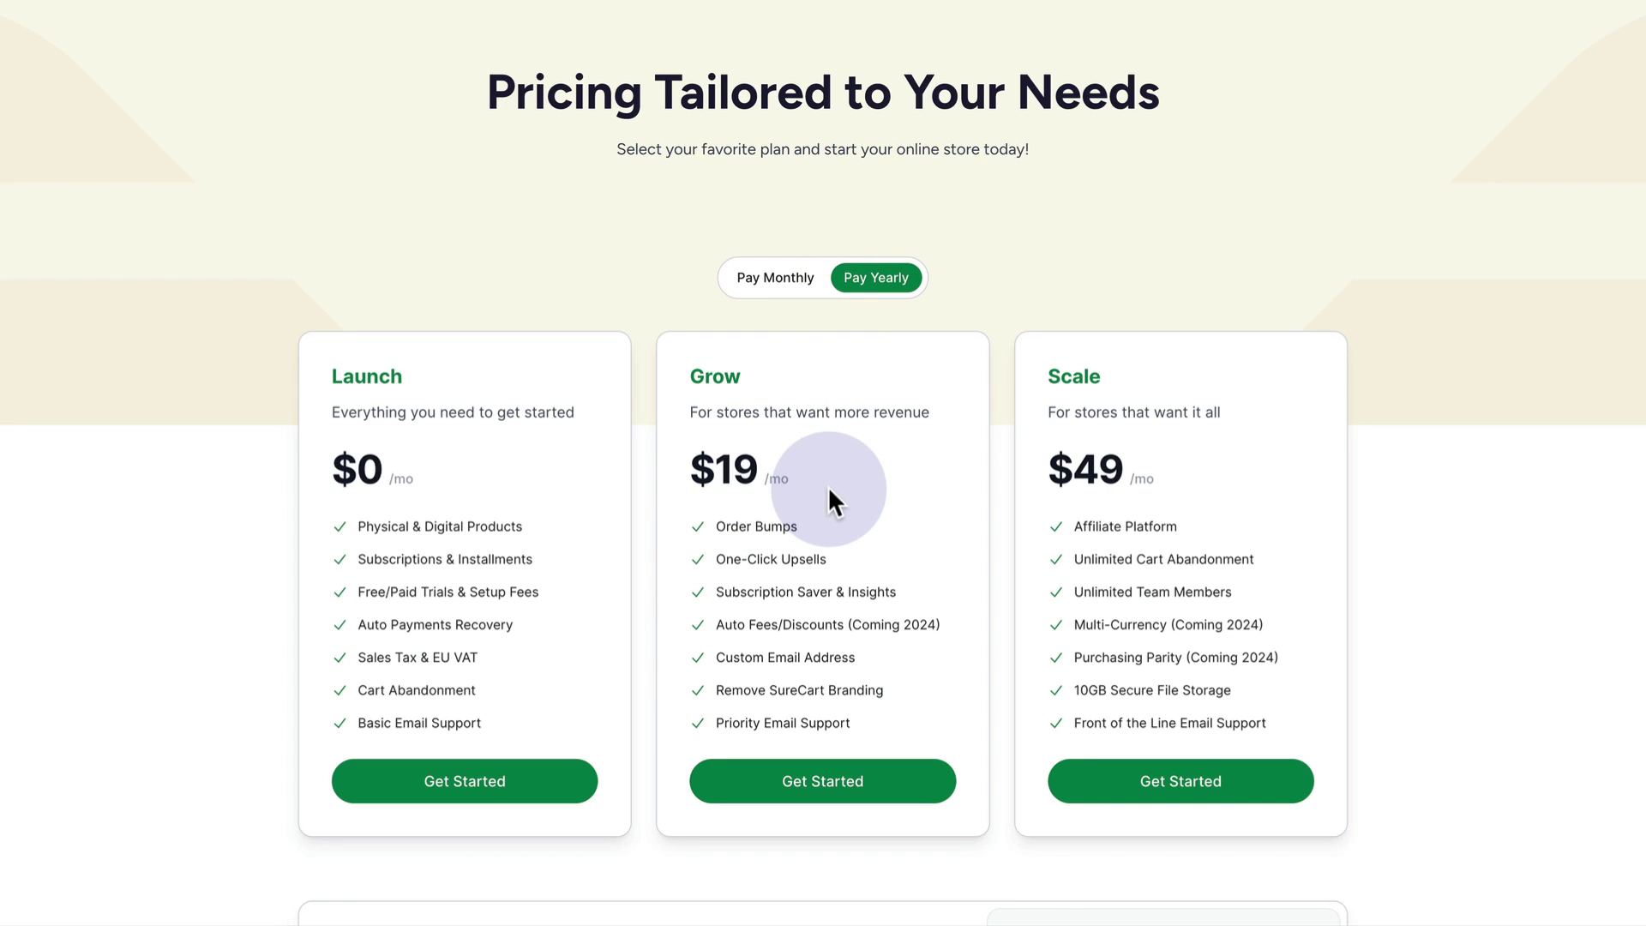
left_click(787, 278)
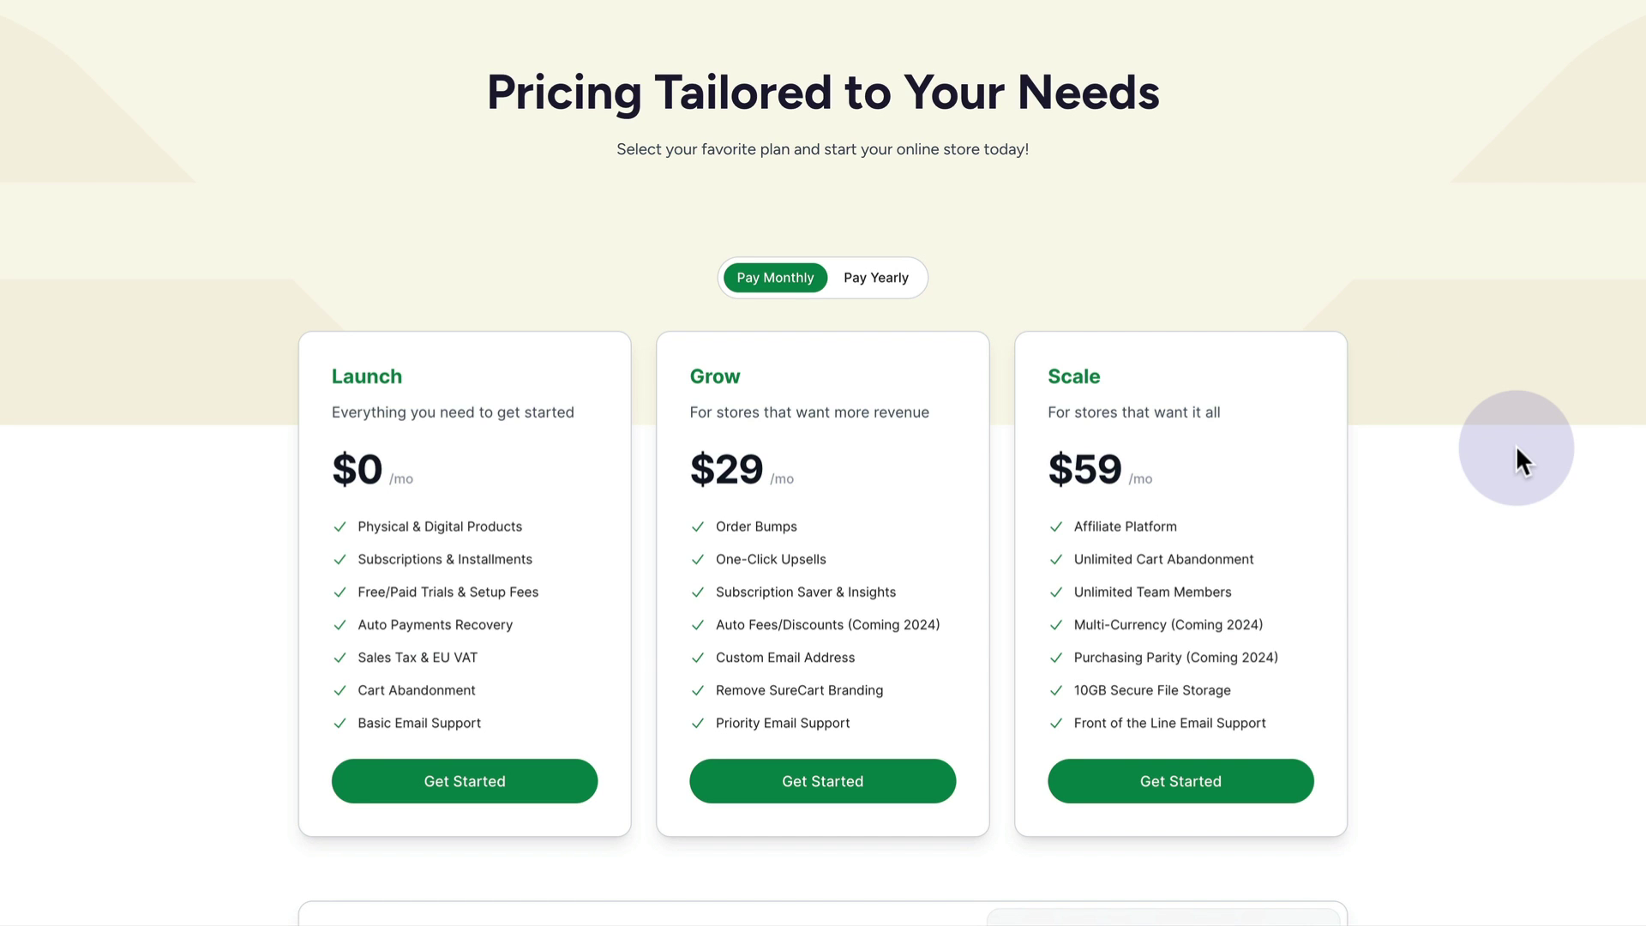
scroll(1437, 260, "down", 1)
scroll(1442, 250, "down", 1)
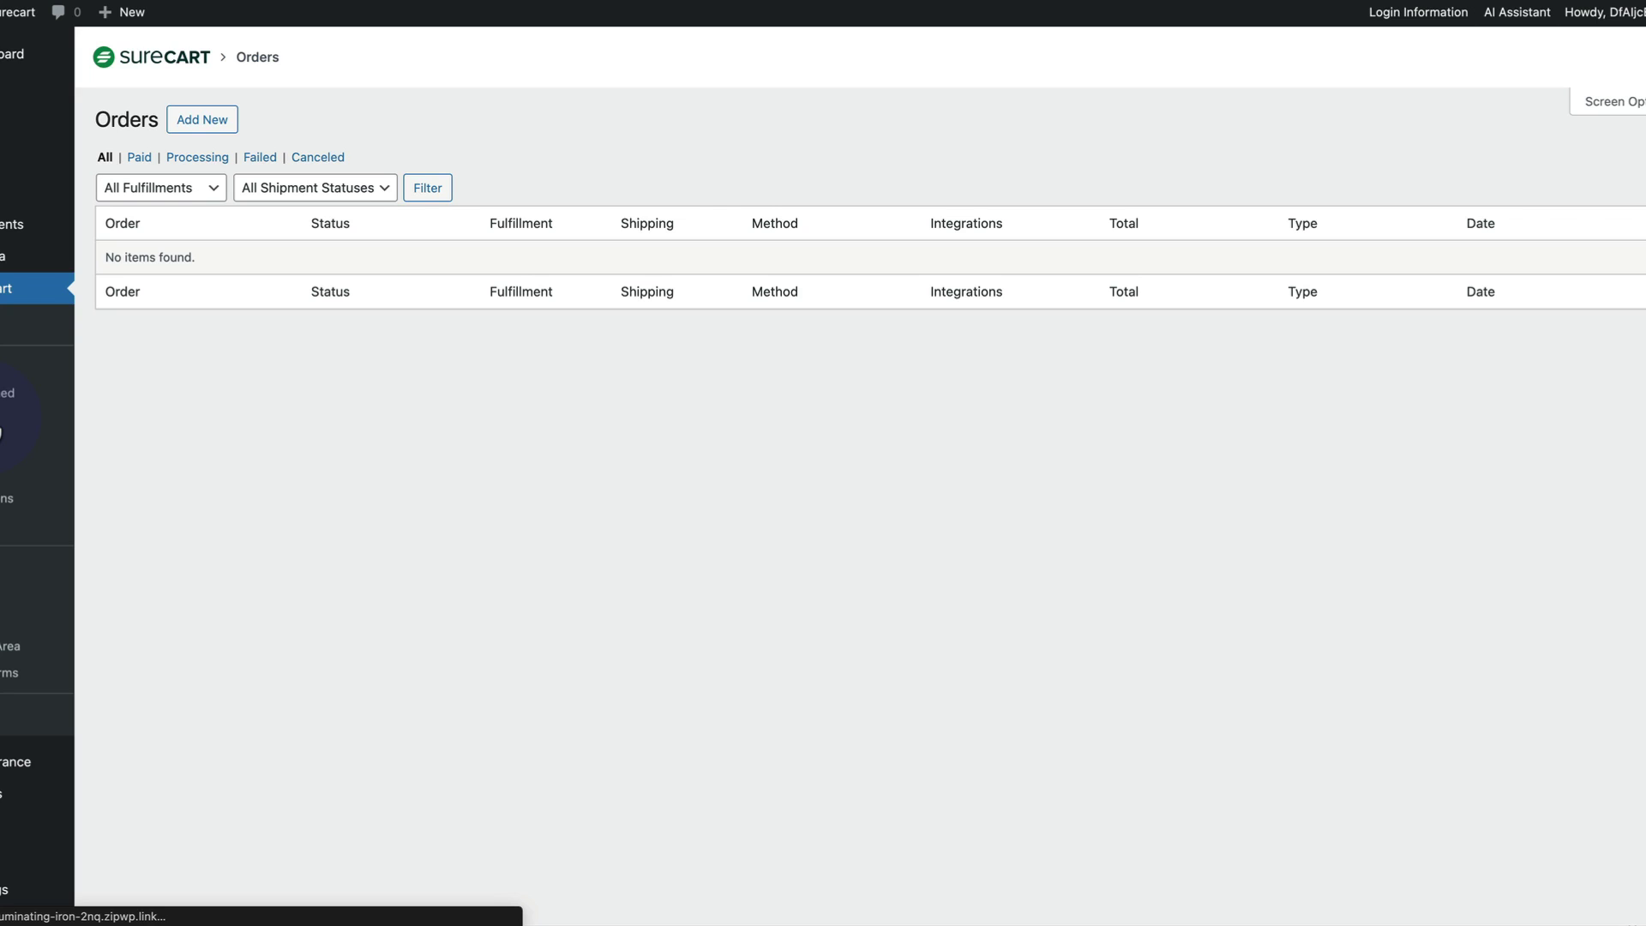
- Create a new order bump shown when all items, including Mak Product, are in the cart
left_click(5, 420)
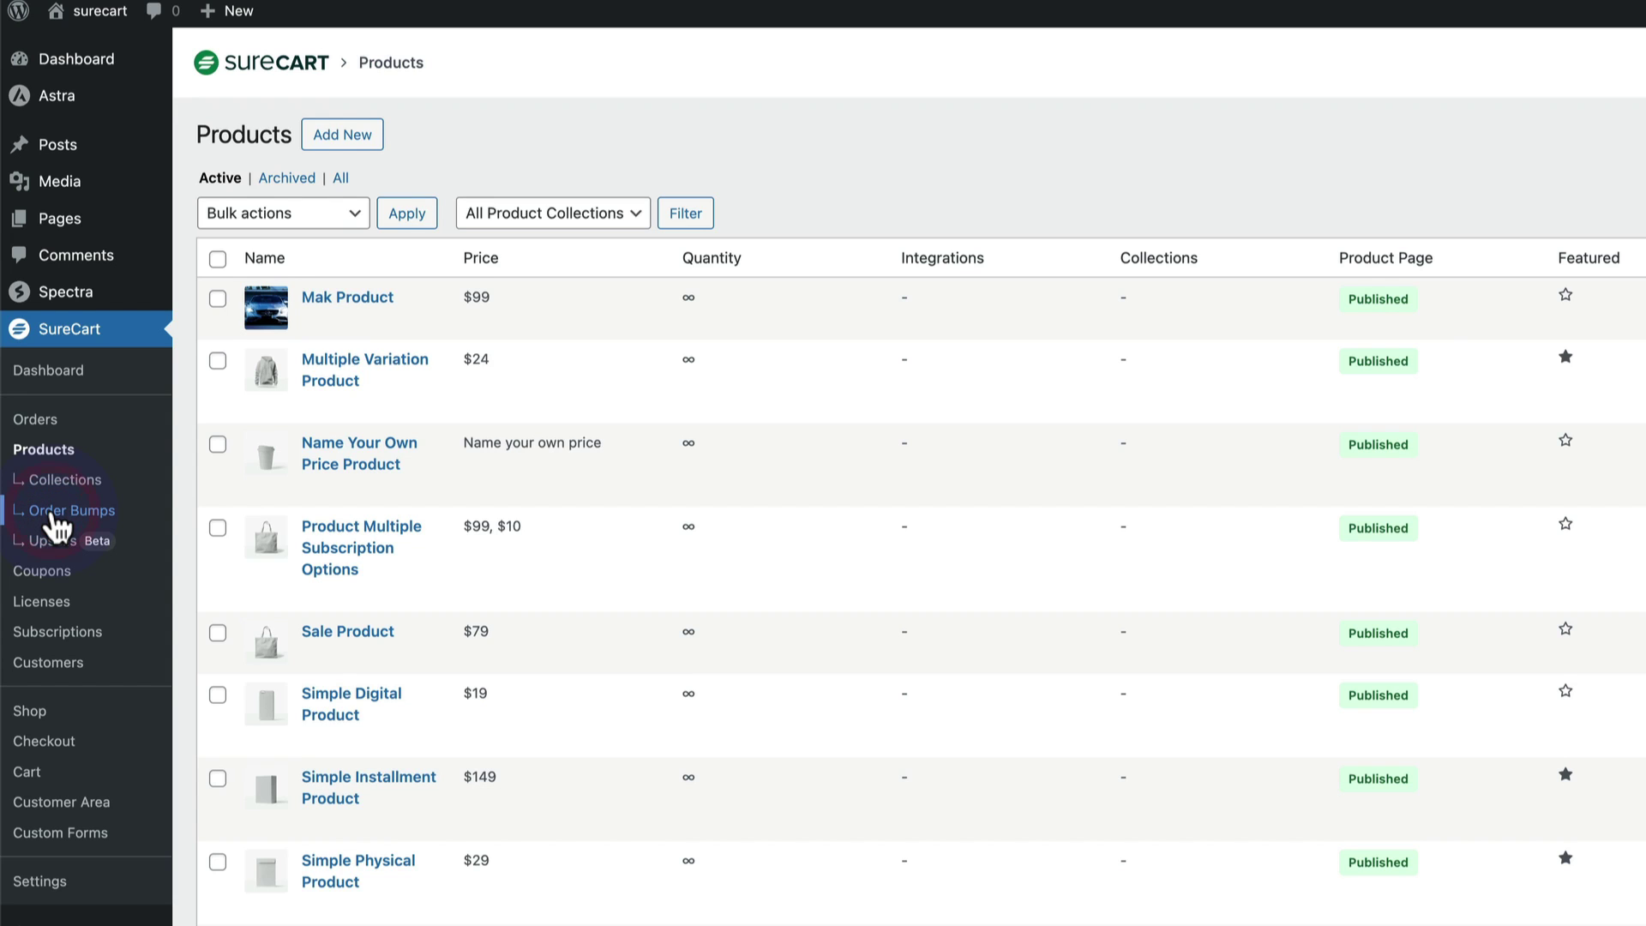
left_click(53, 512)
left_click(323, 147)
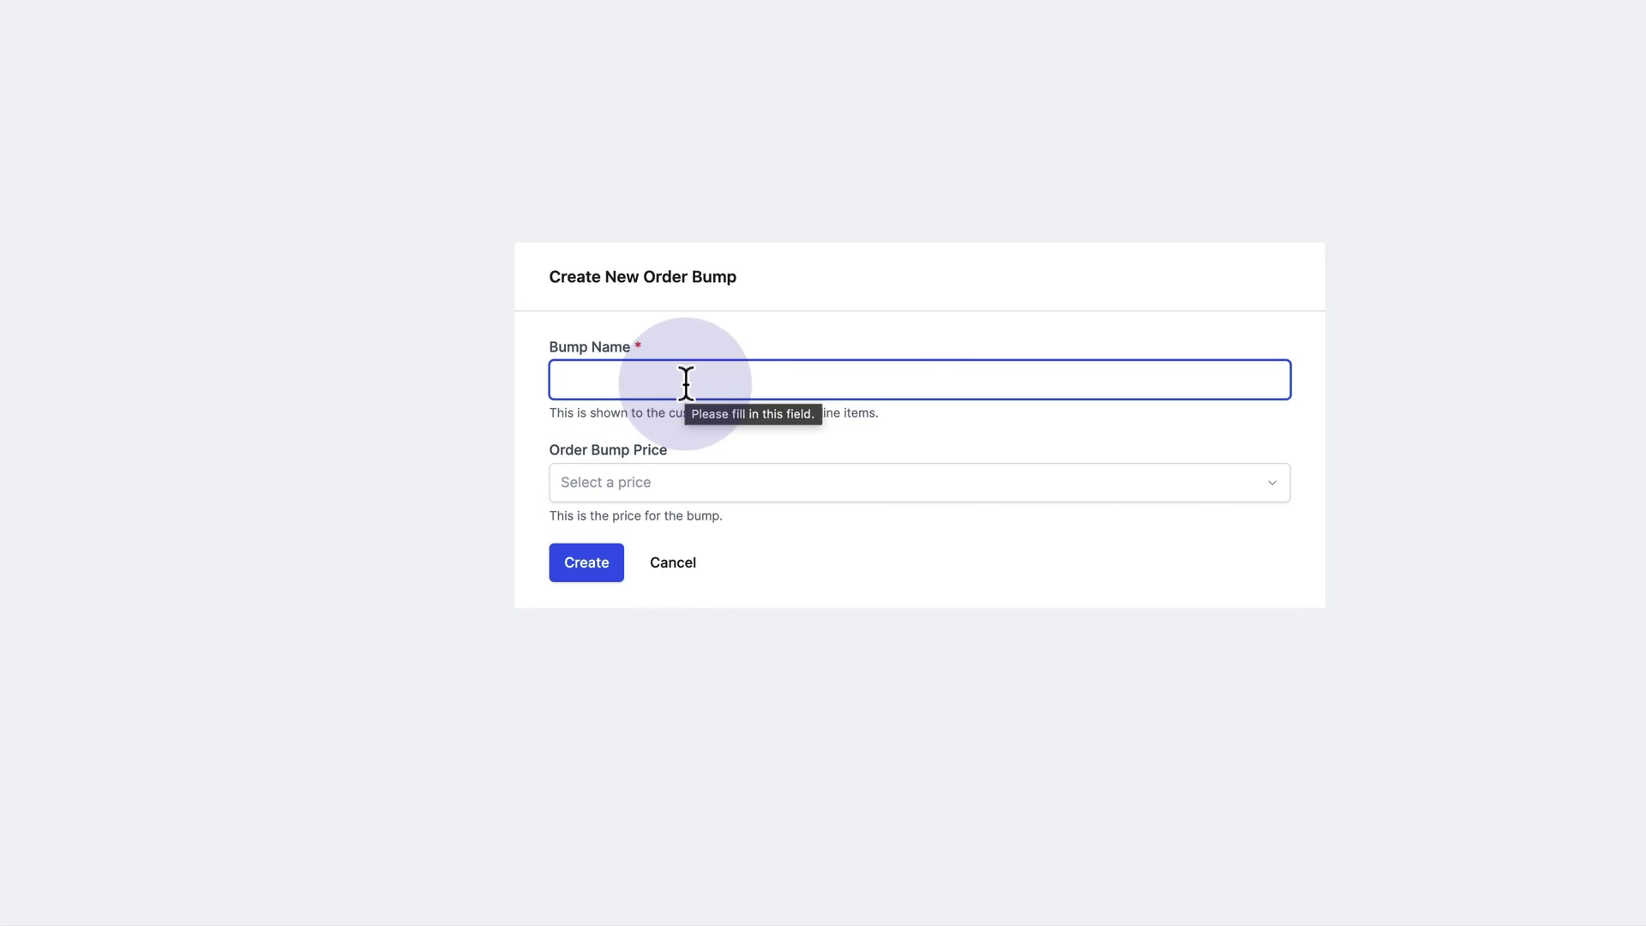
type("t")
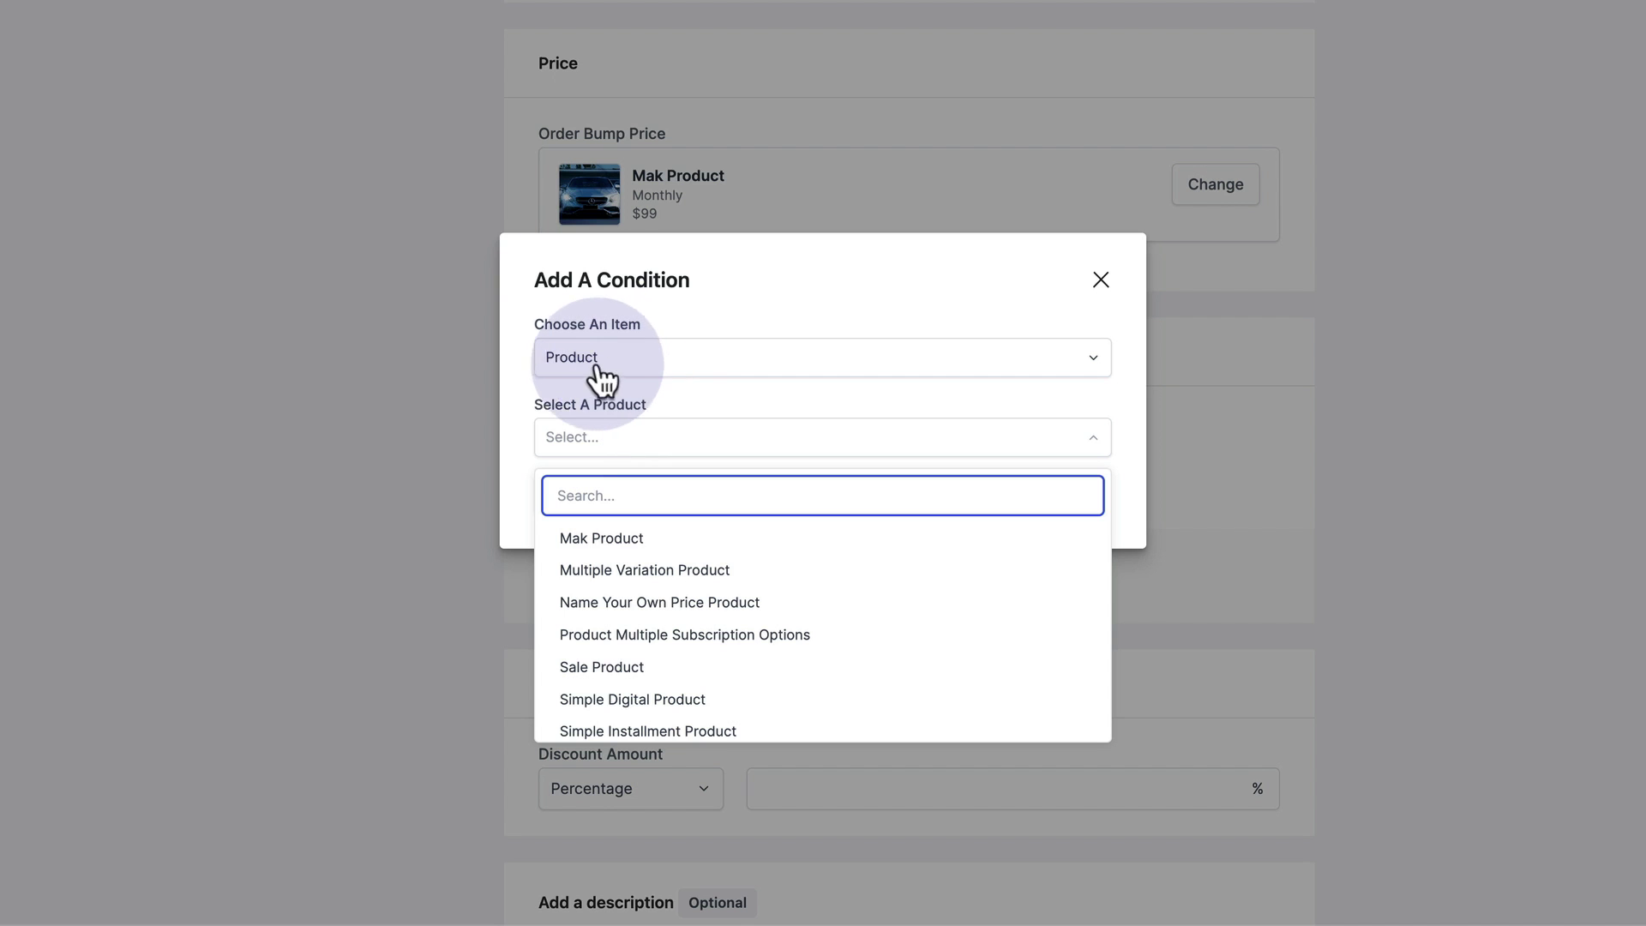
left_click(610, 539)
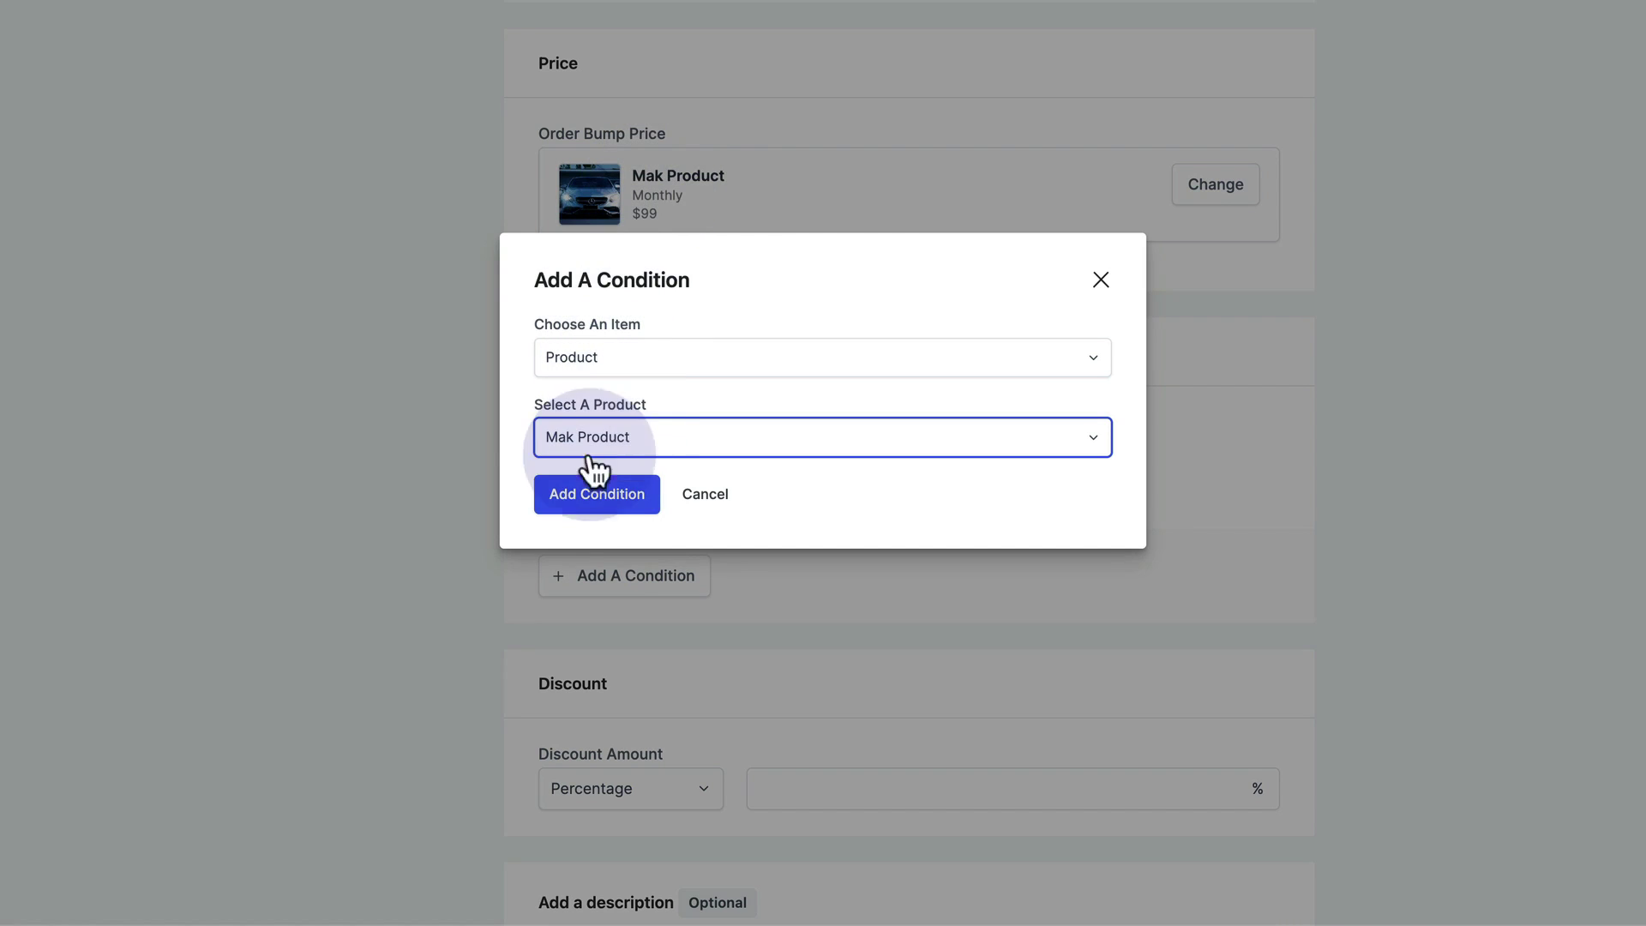
left_click(565, 505)
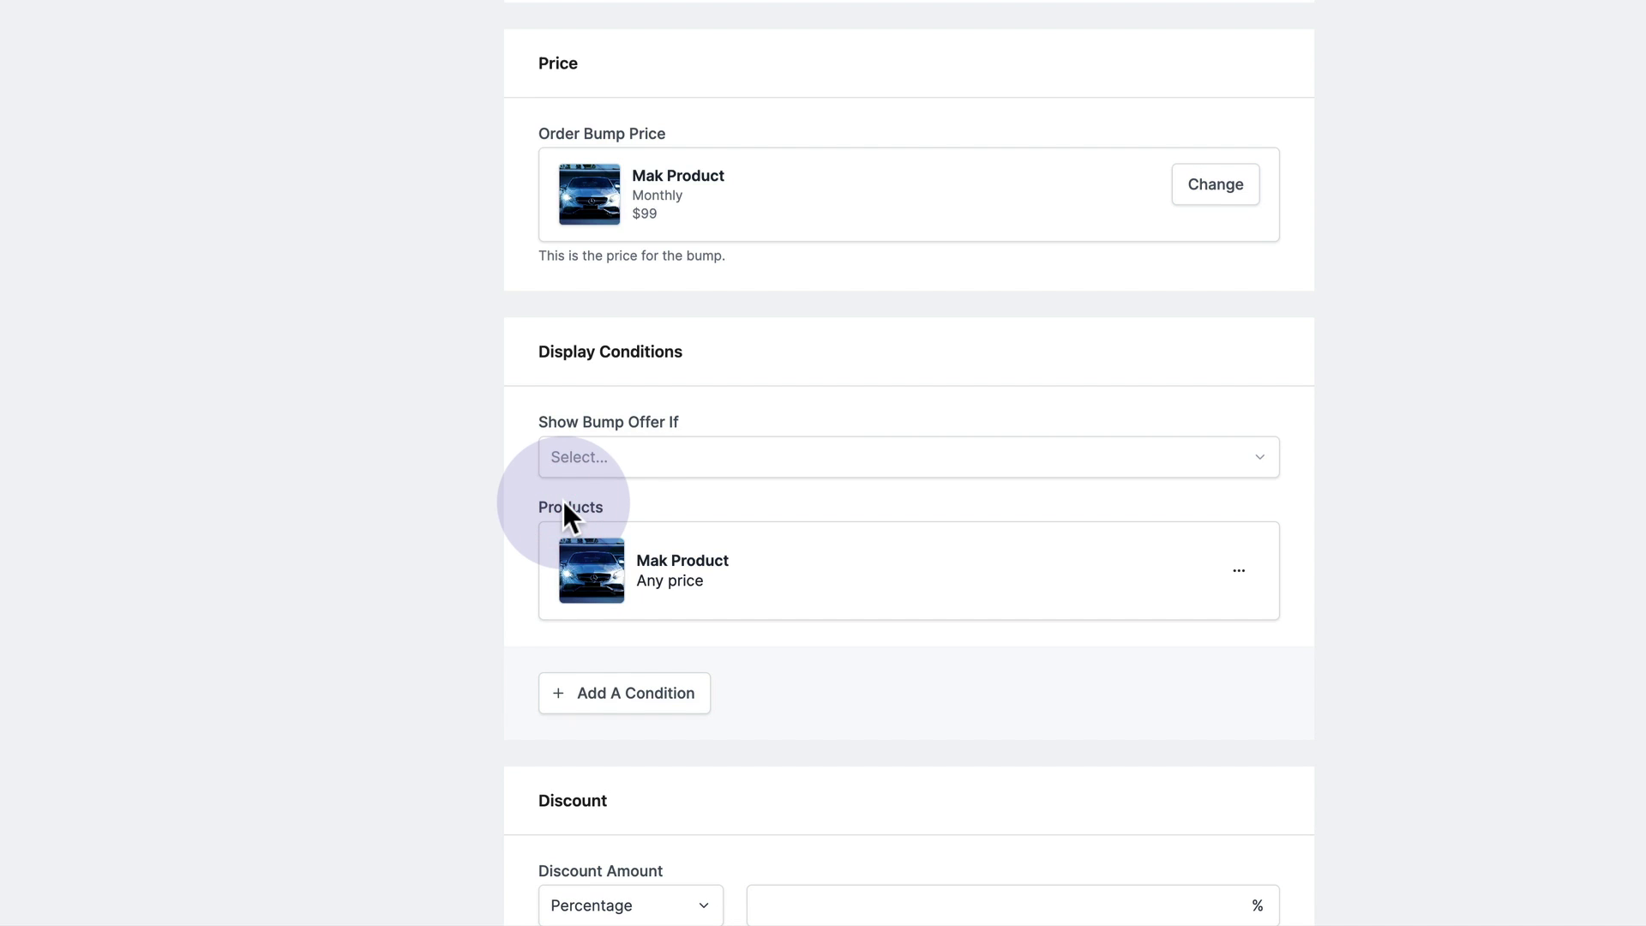
left_click(674, 459)
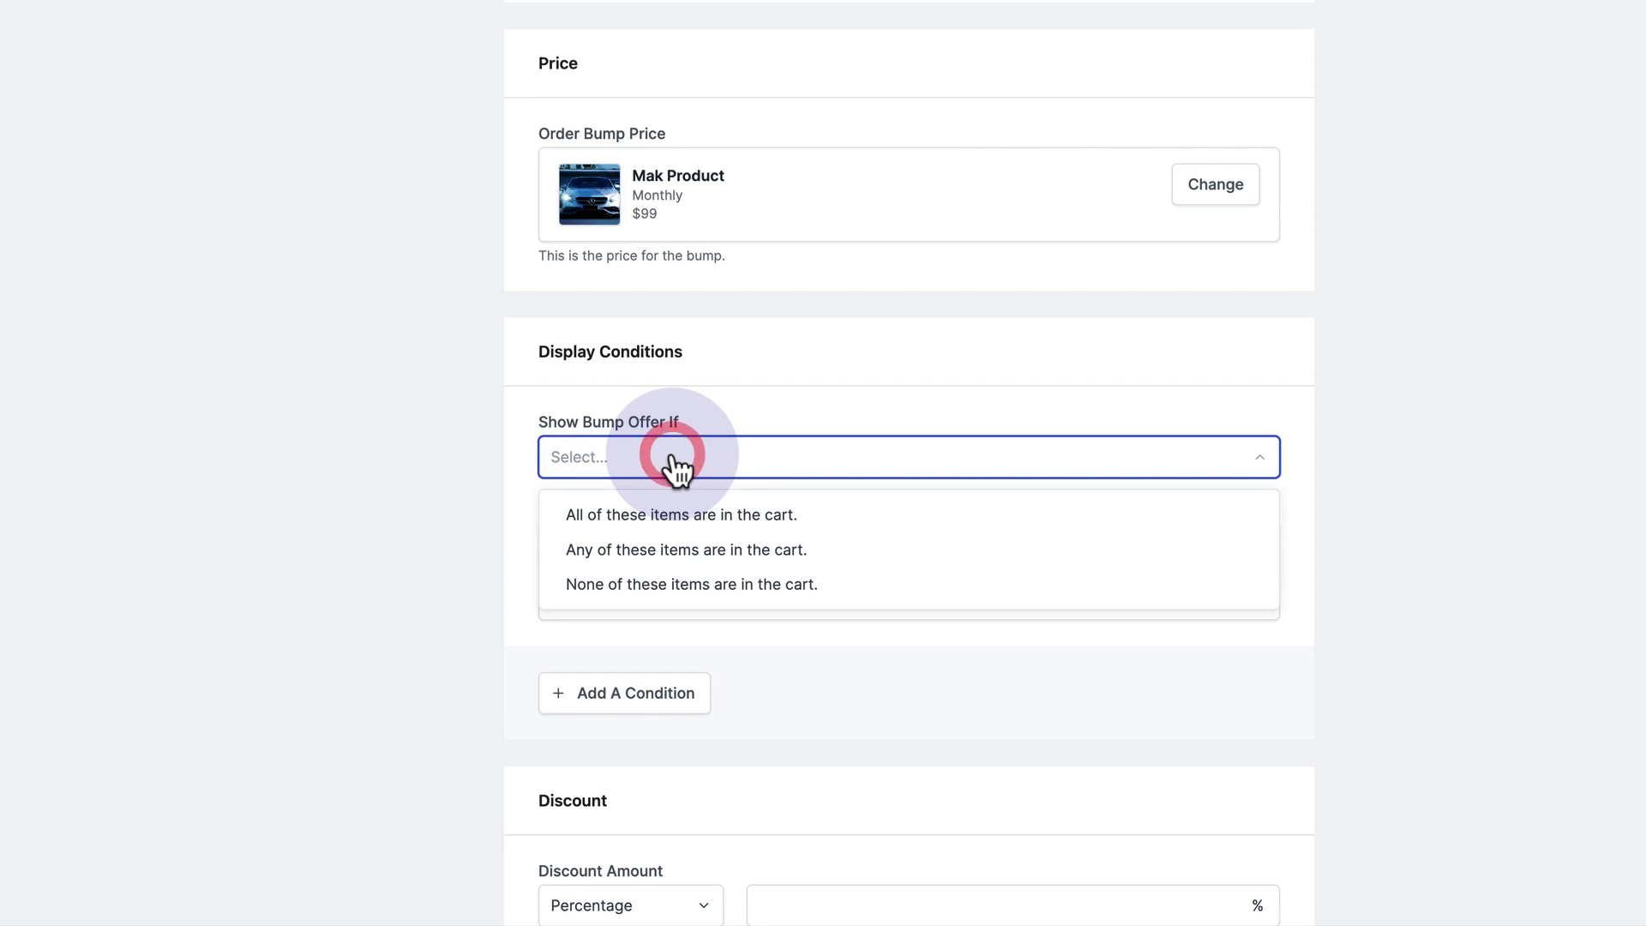
left_click(669, 515)
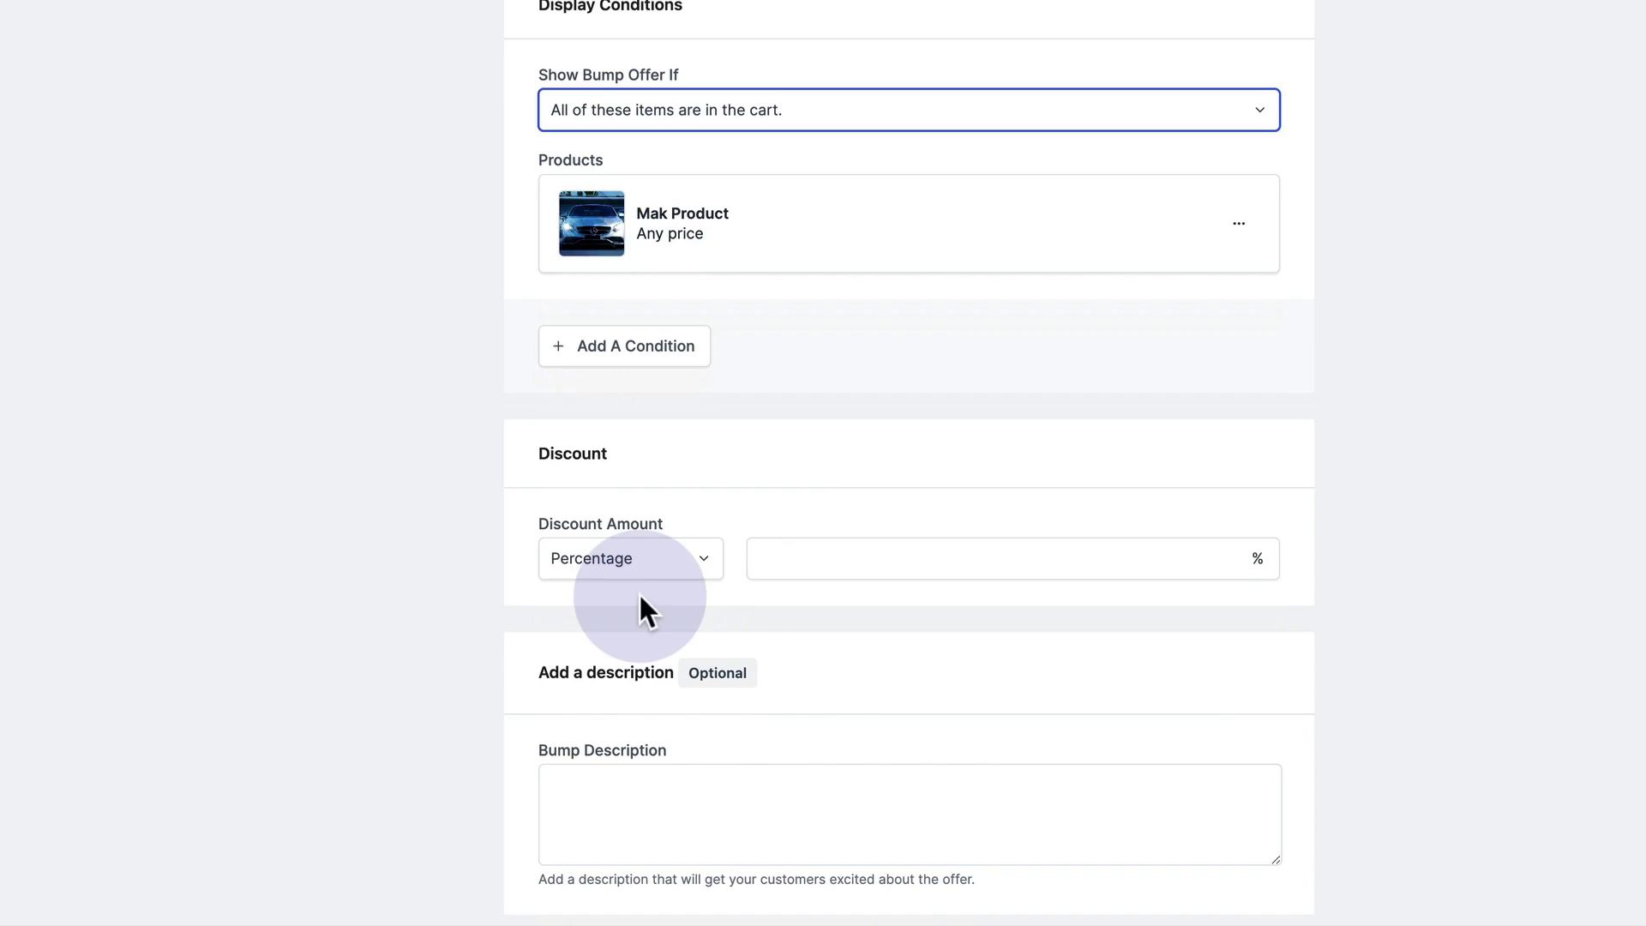
- Give the bump a 40% discount, a pasted Lorem description and a Buy Now call to action, then save
left_click(809, 560)
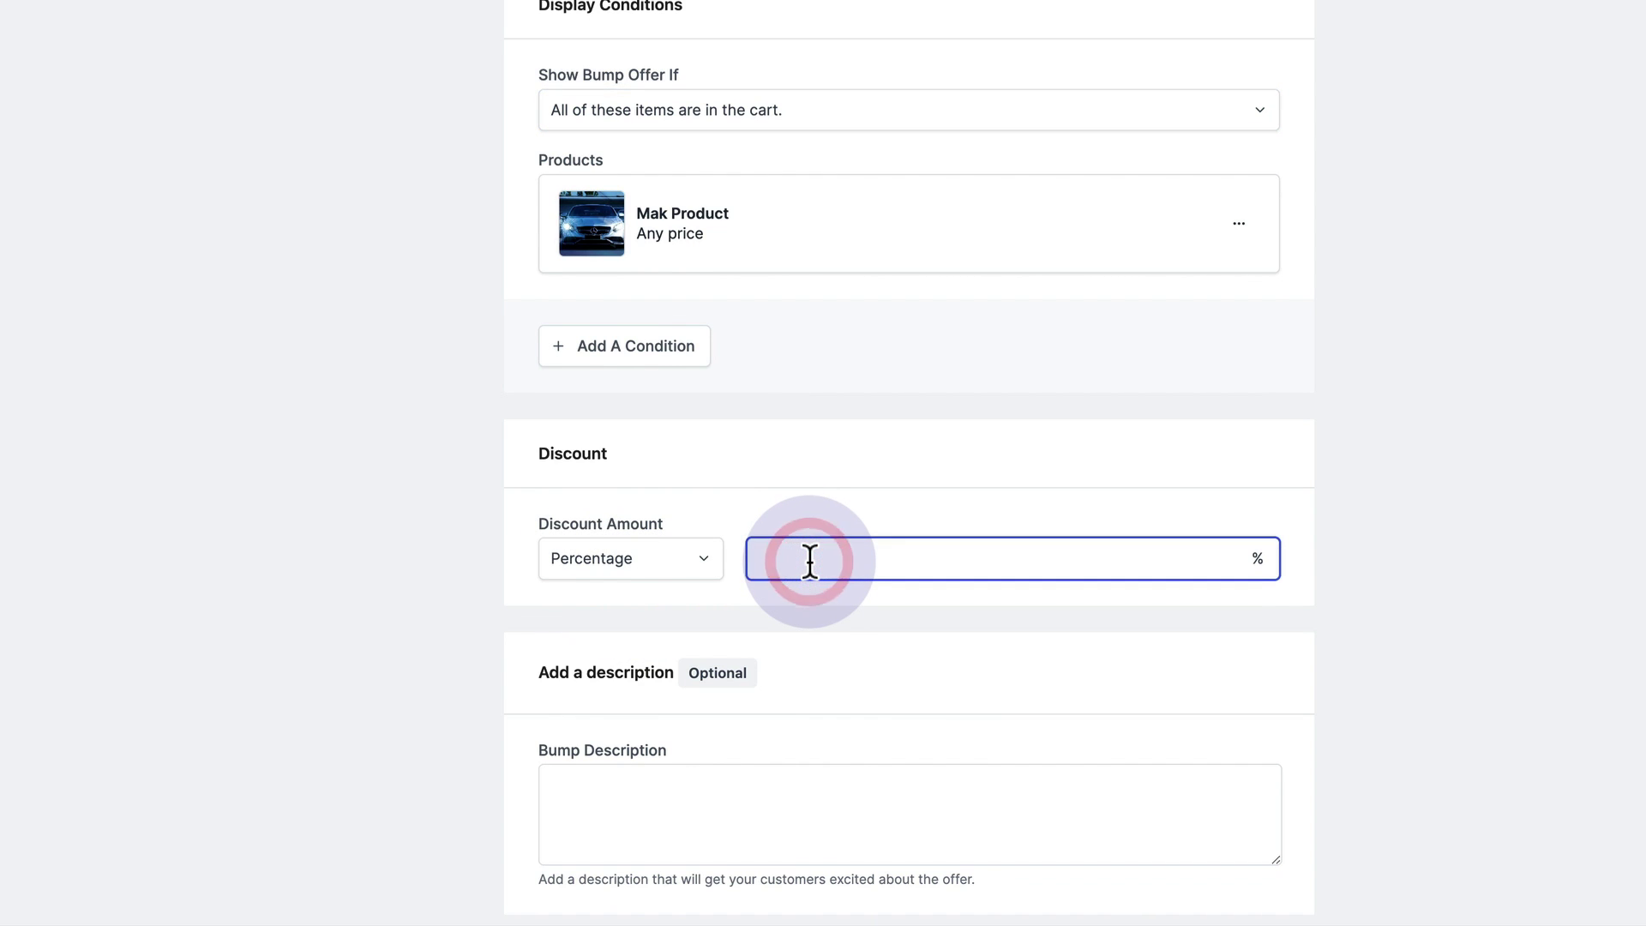
type("40")
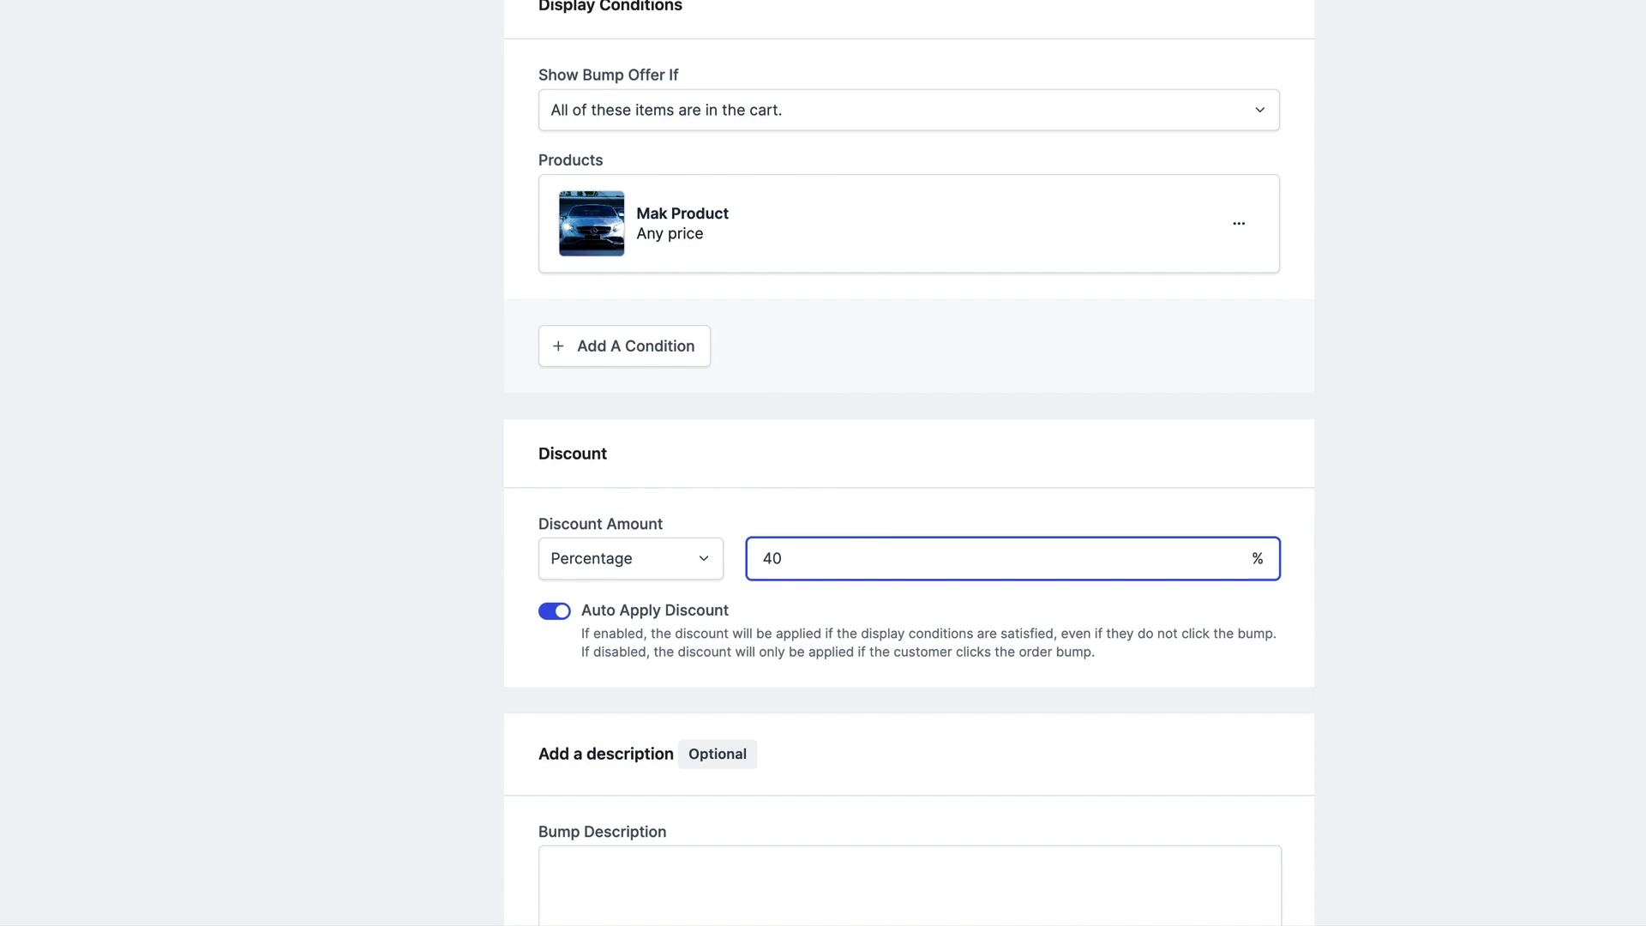
left_click(878, 787)
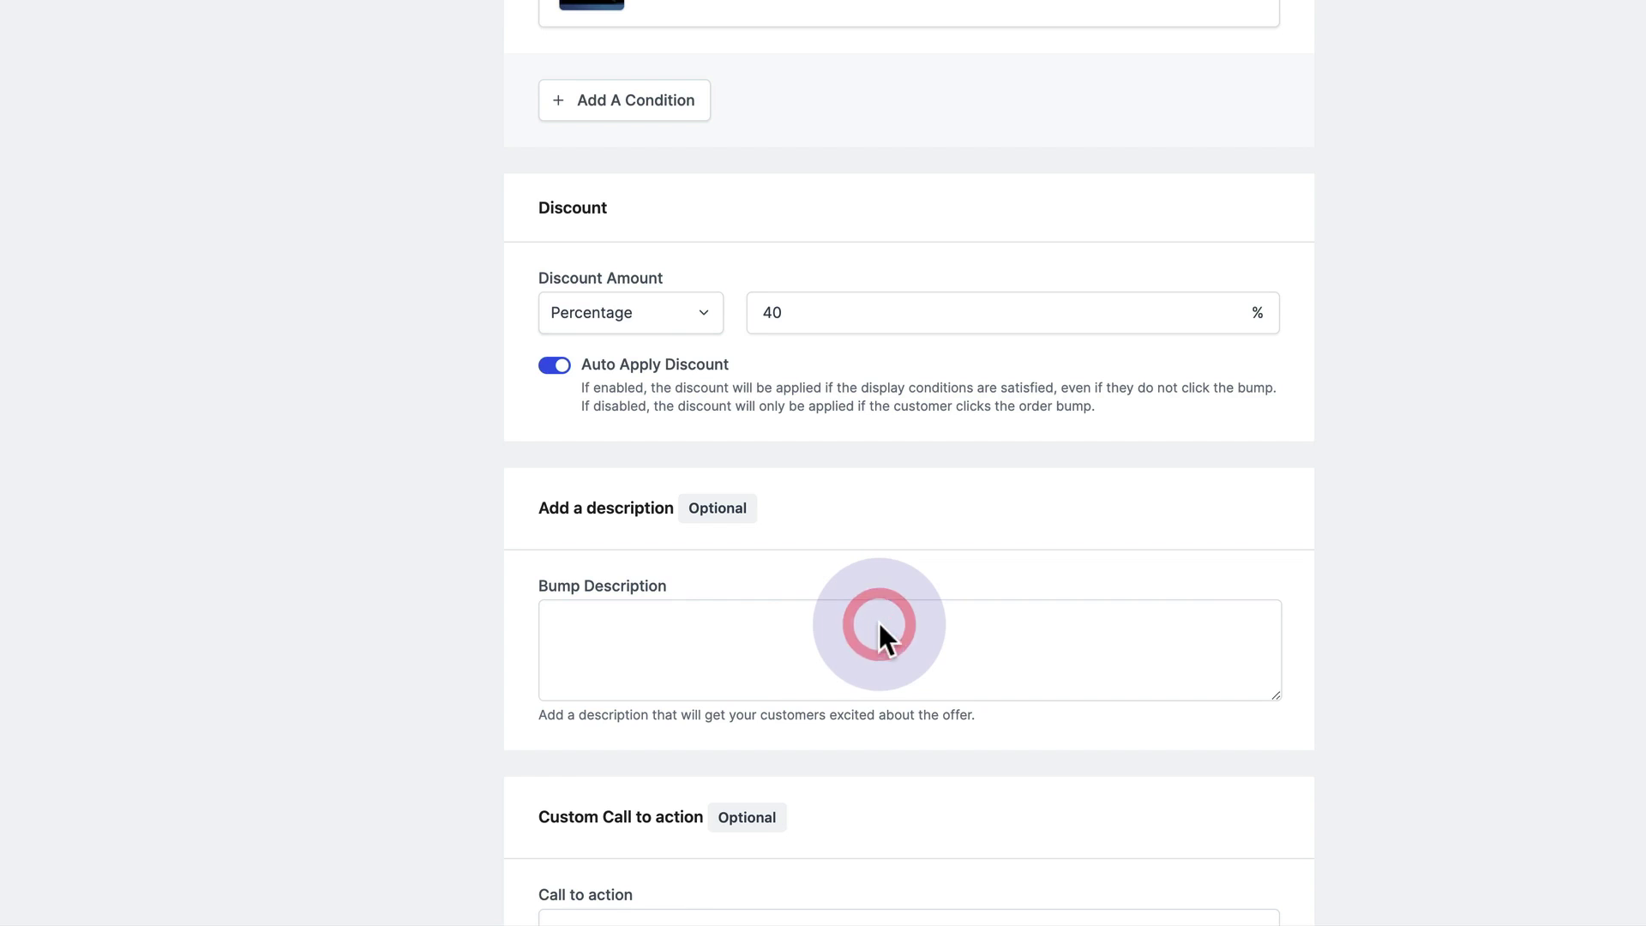
left_click(880, 622)
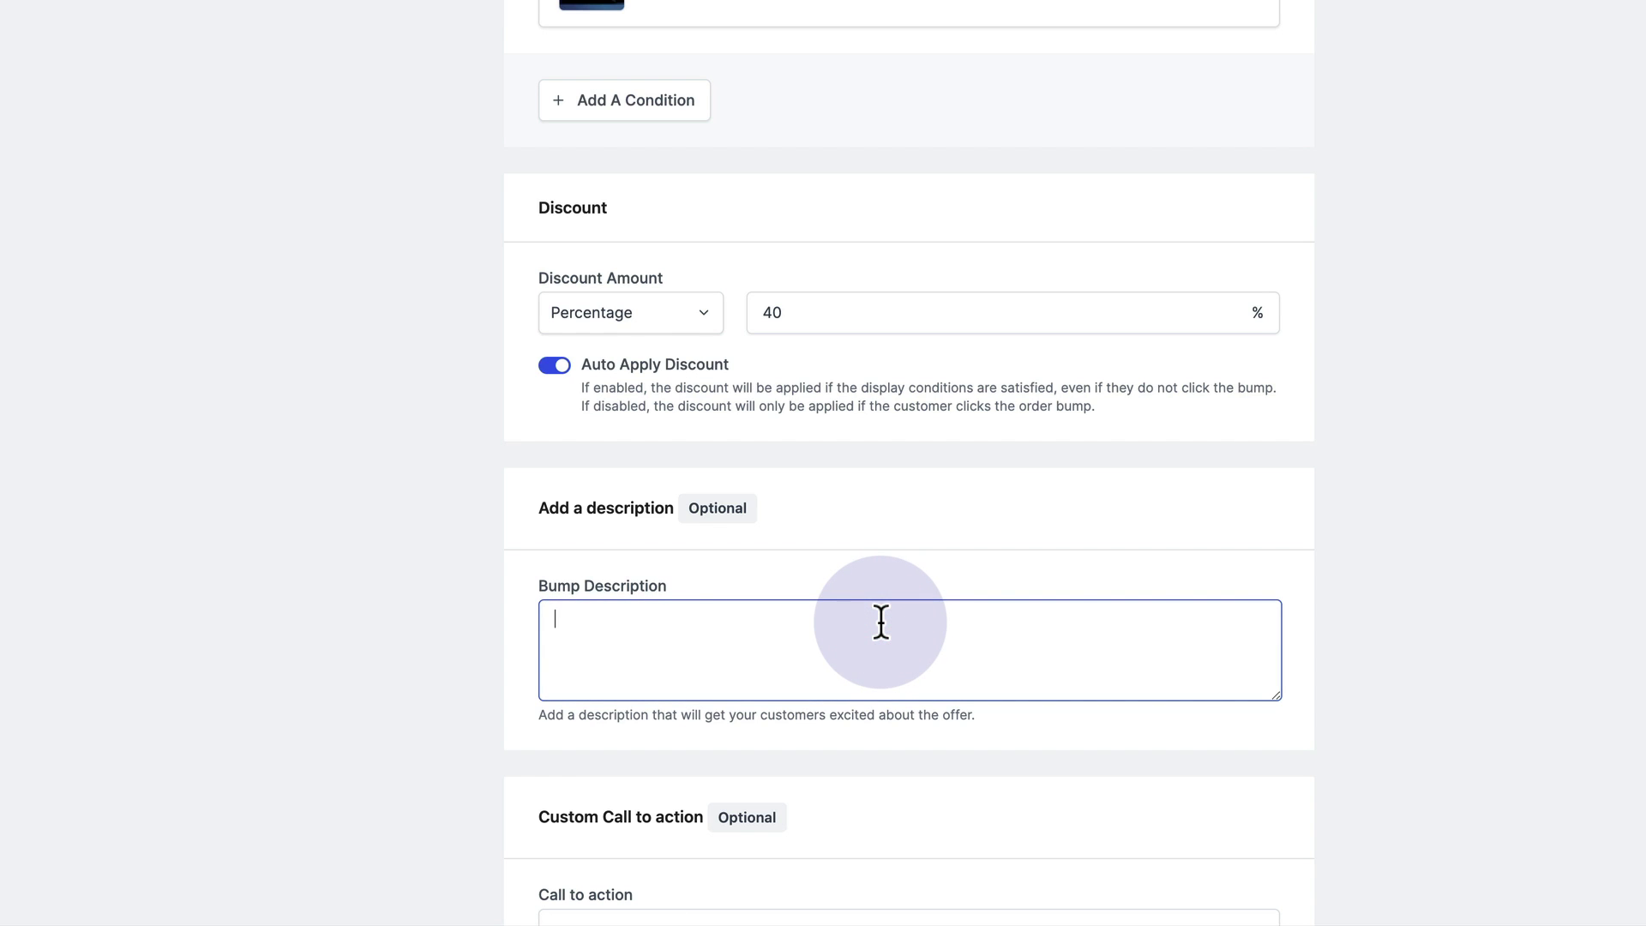
type("Donec nec justo eget felis facilisis fermentum. Aliquam porttitor mauris sit amet orci. Aenean dignissim pellentesque felis.")
scroll(907, 594, "down", 5)
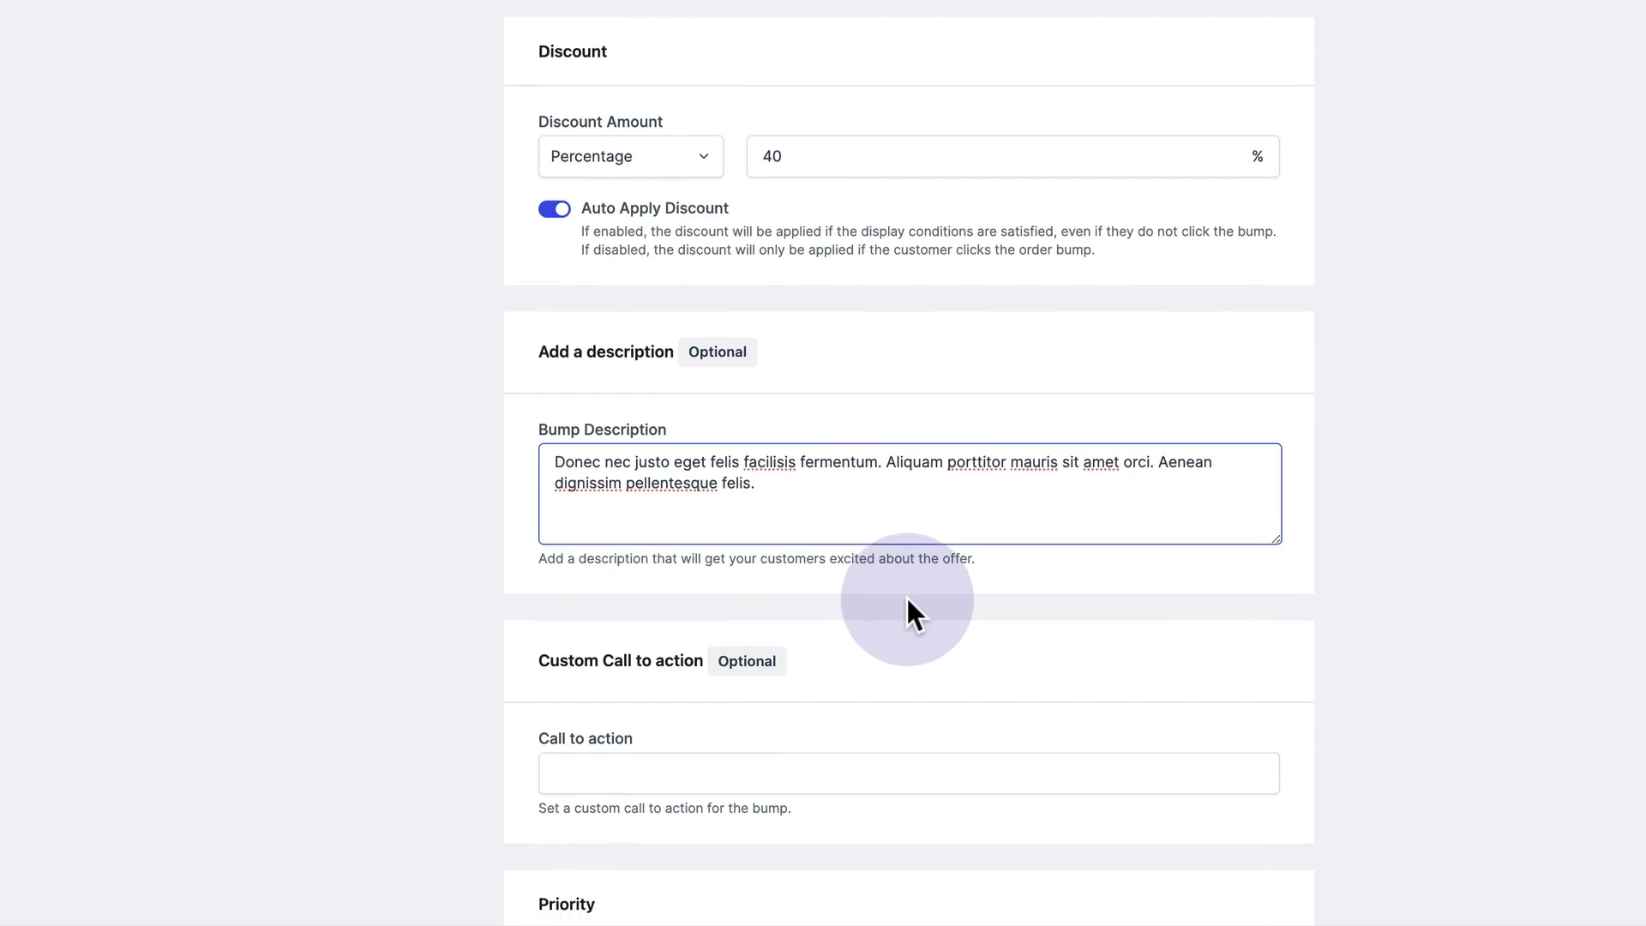
left_click(755, 590)
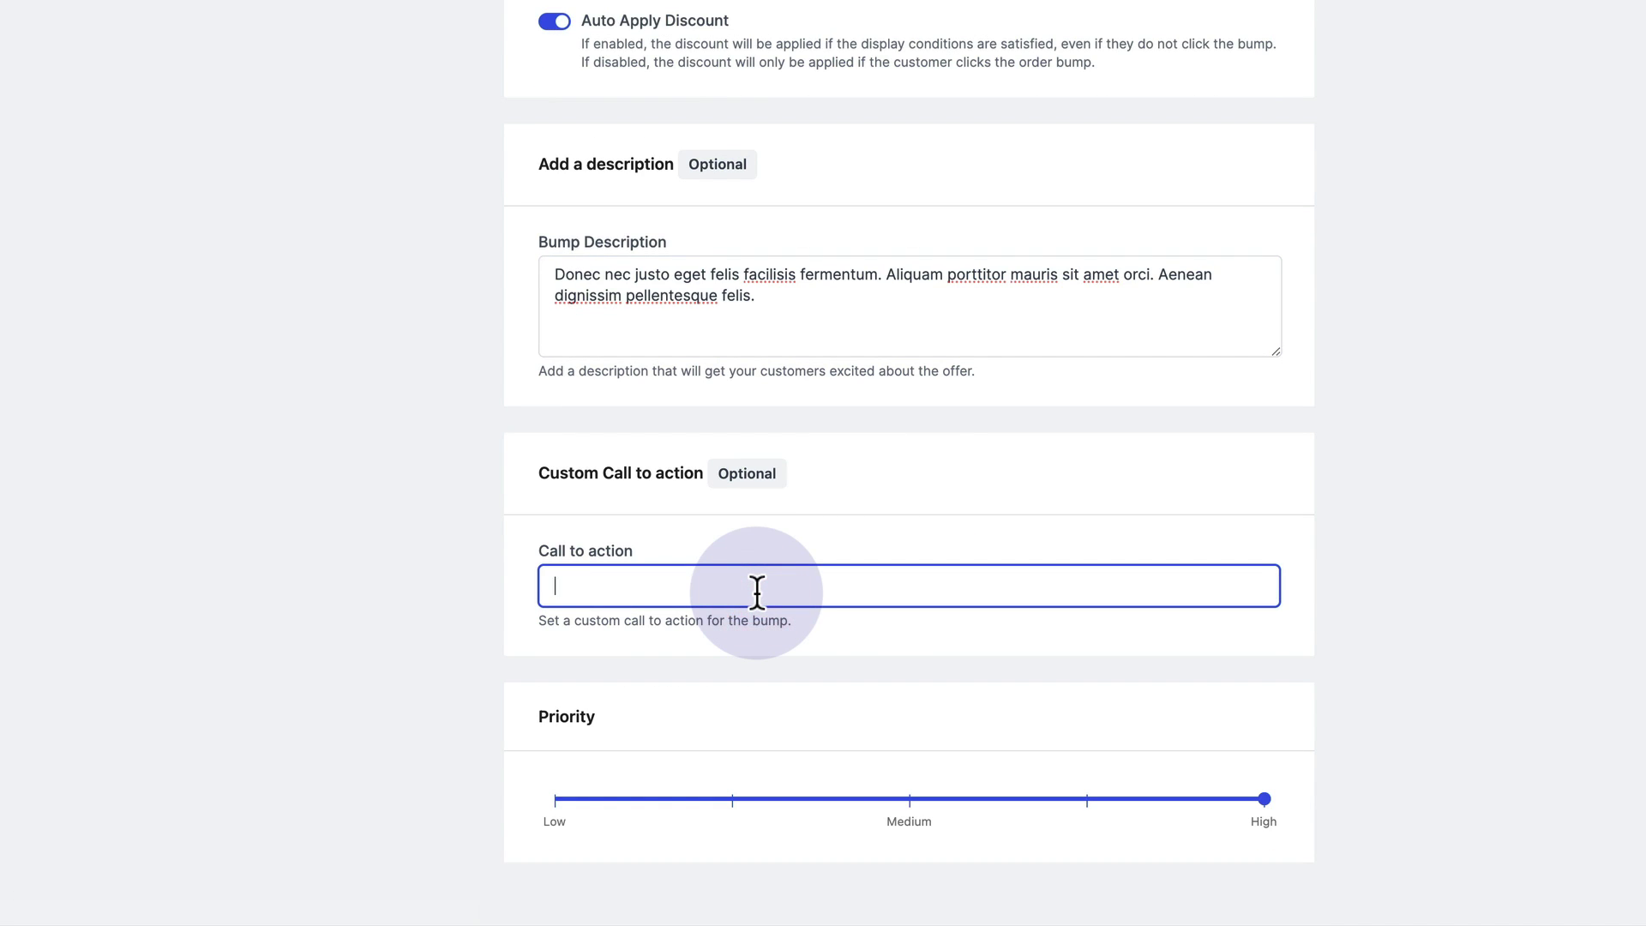
type("Buy Now")
scroll(1141, 677, "up", 10)
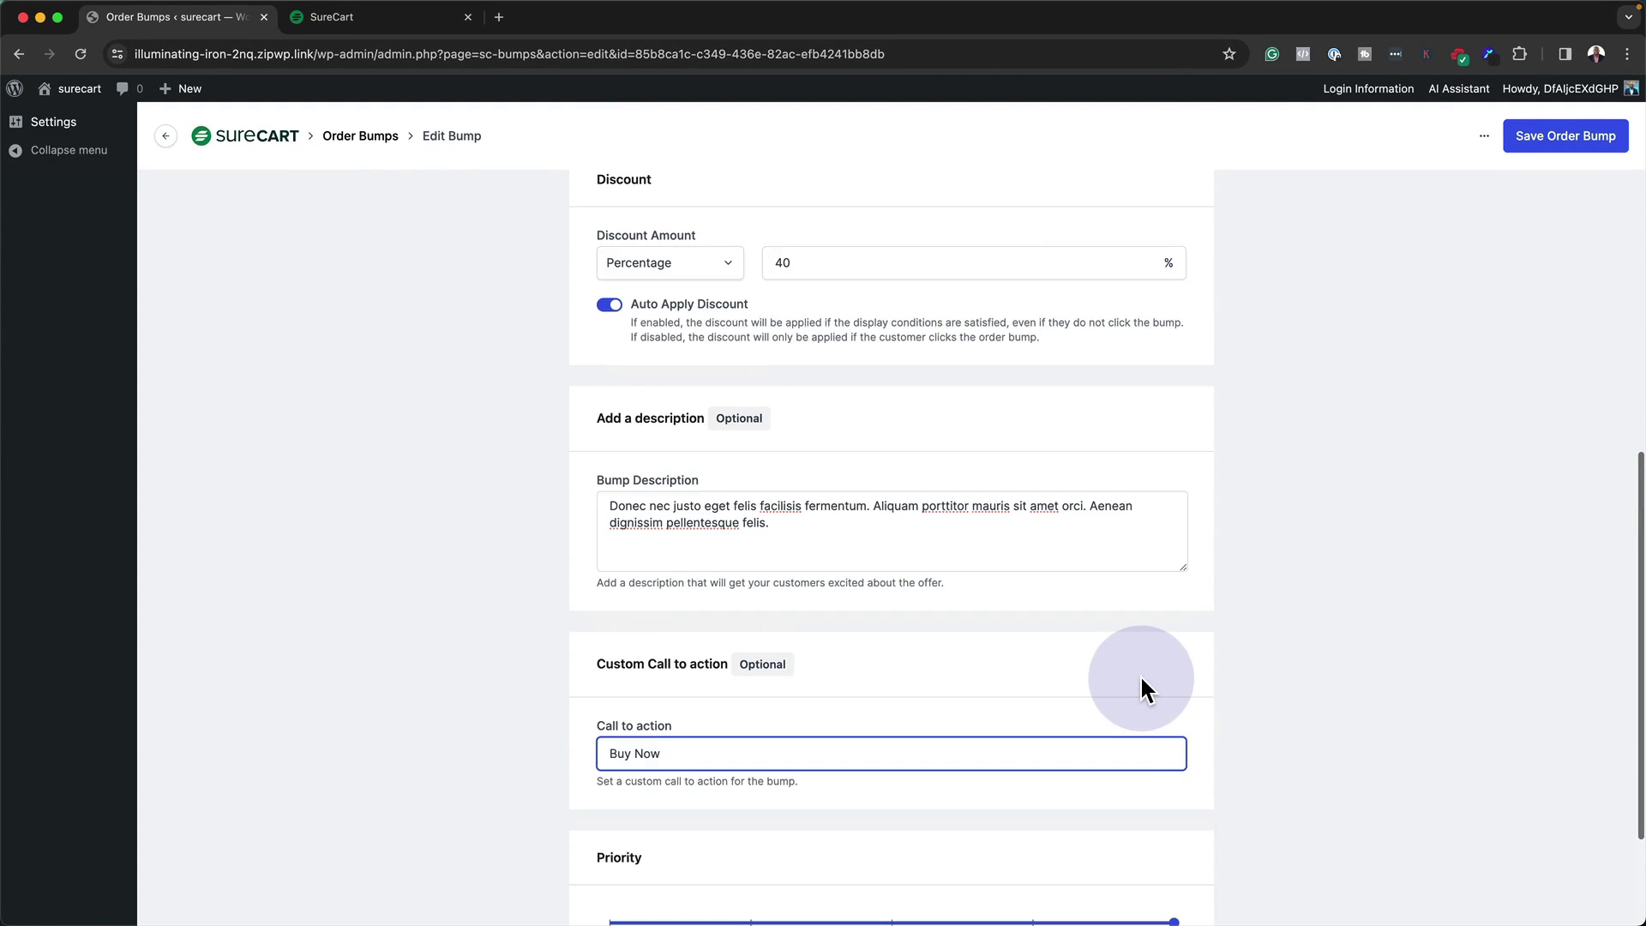
left_click(1609, 146)
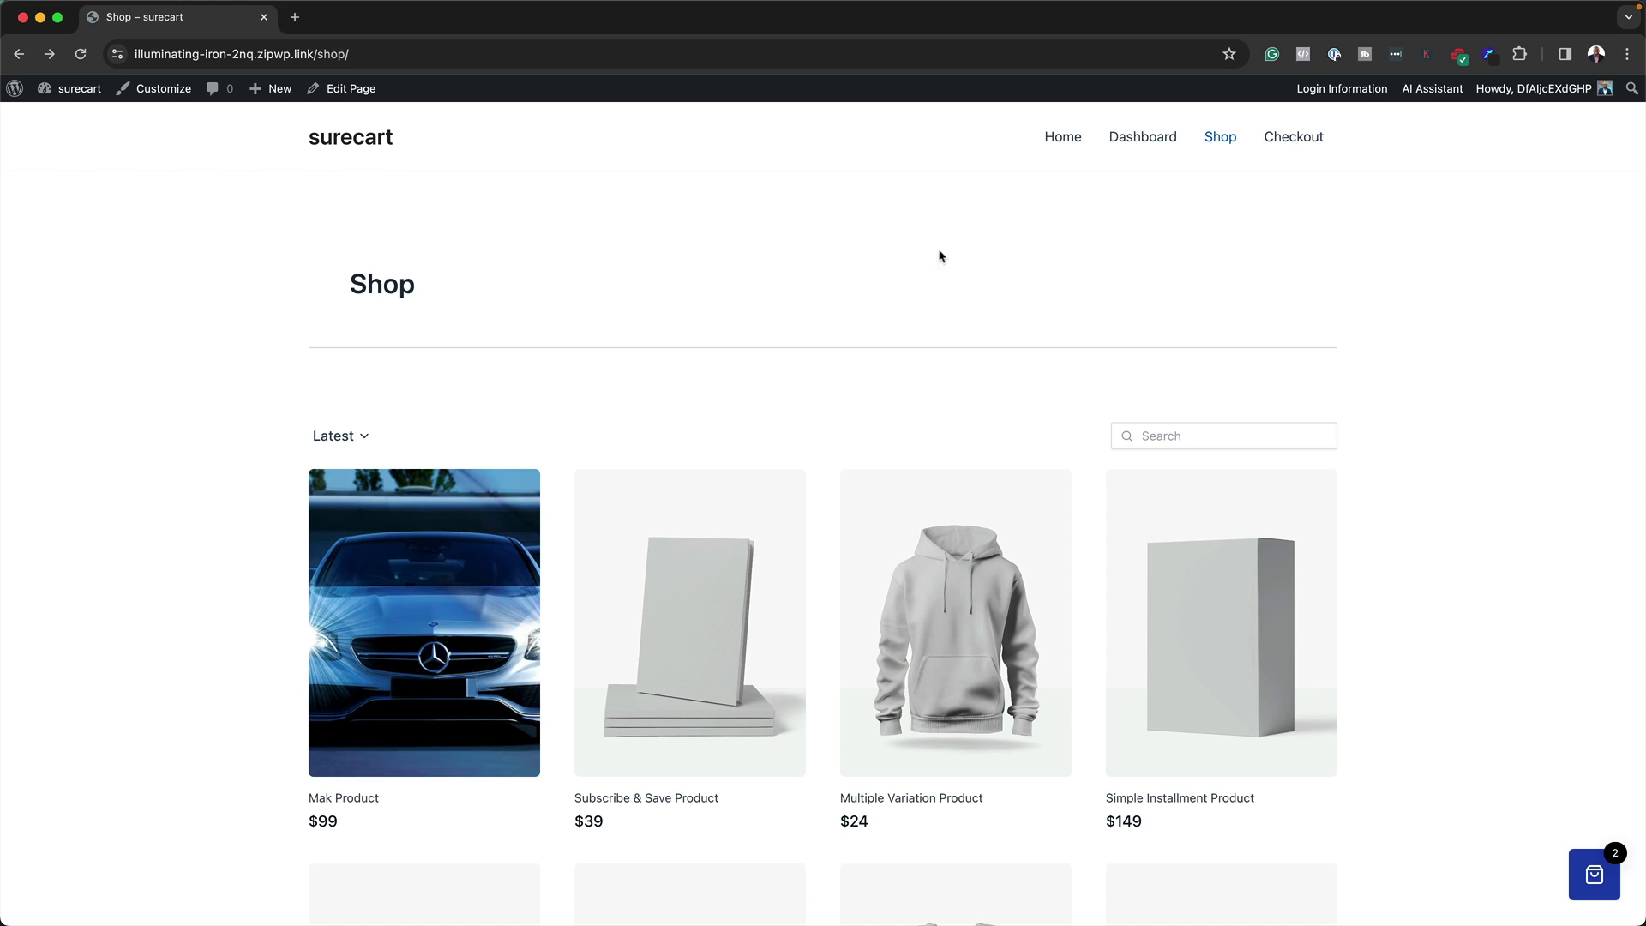
- Open Subscribe & Save Product and review the checkout's Test Order Bump at $59.40, Save 40%
scroll(795, 536, "down", 1)
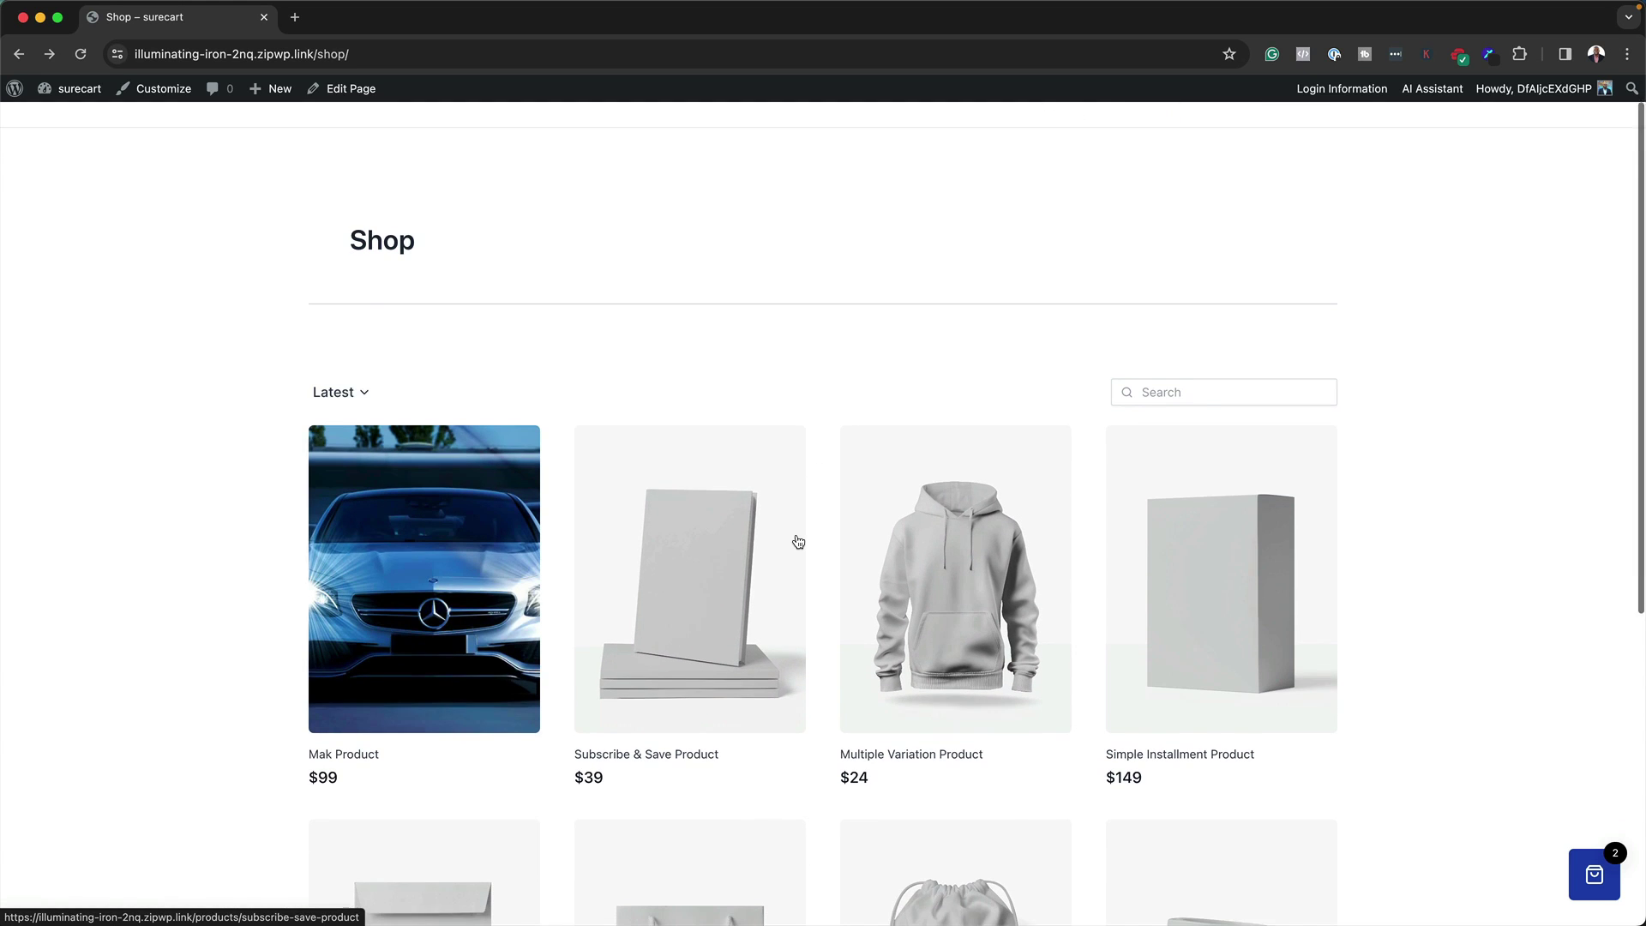
left_click(722, 563)
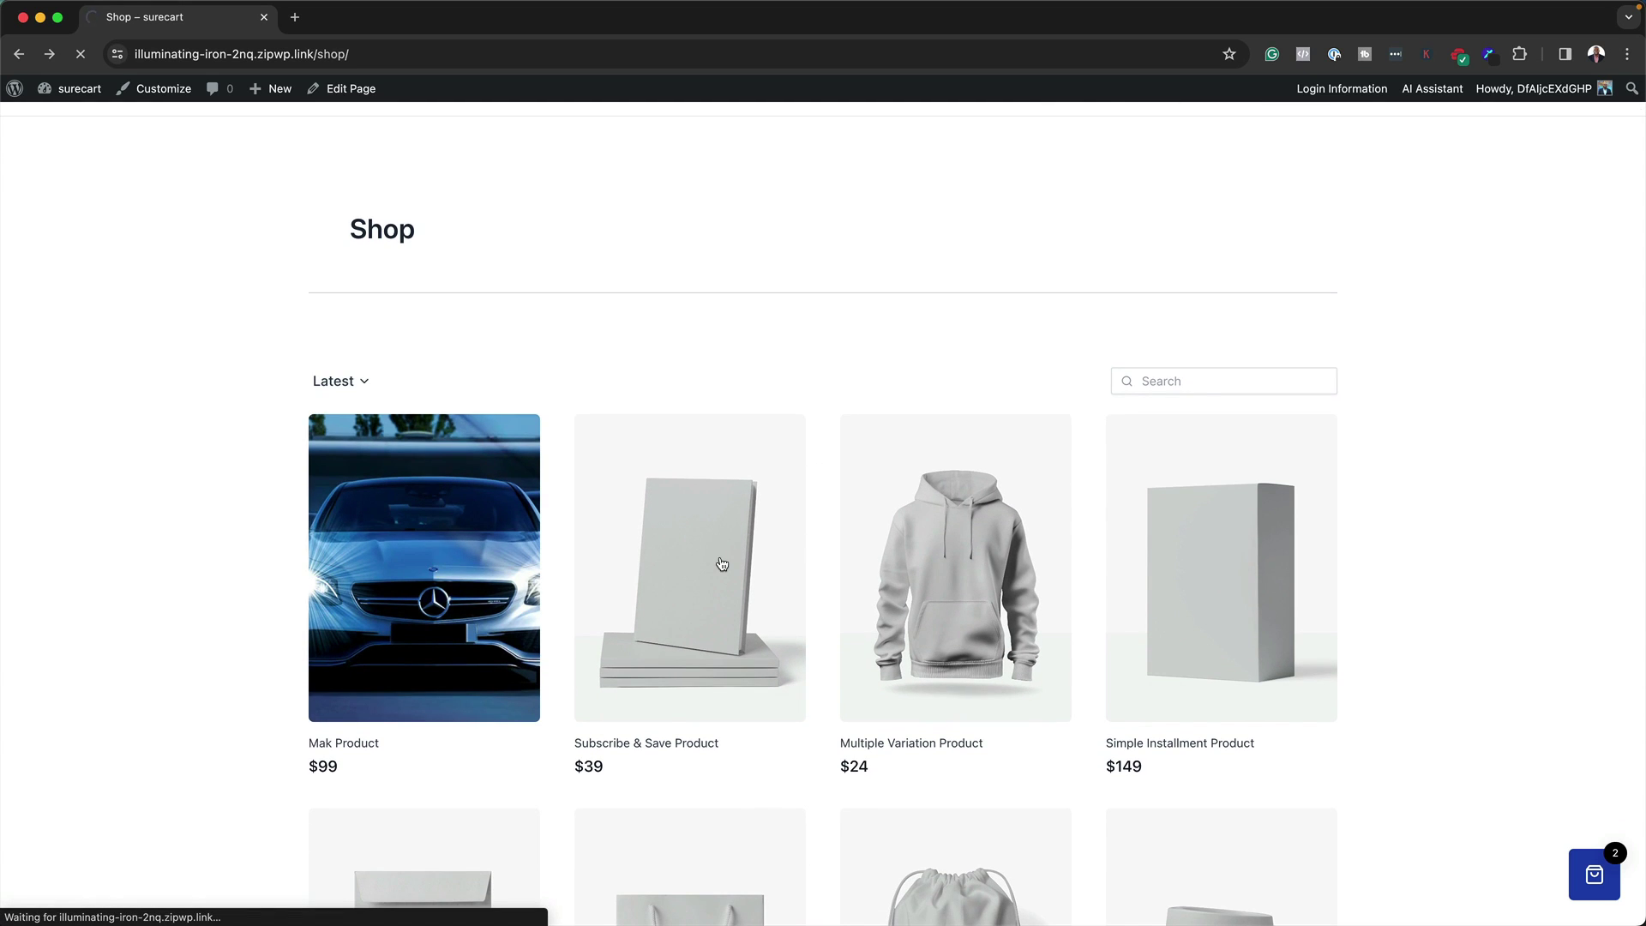
scroll(1055, 632, "down", 1)
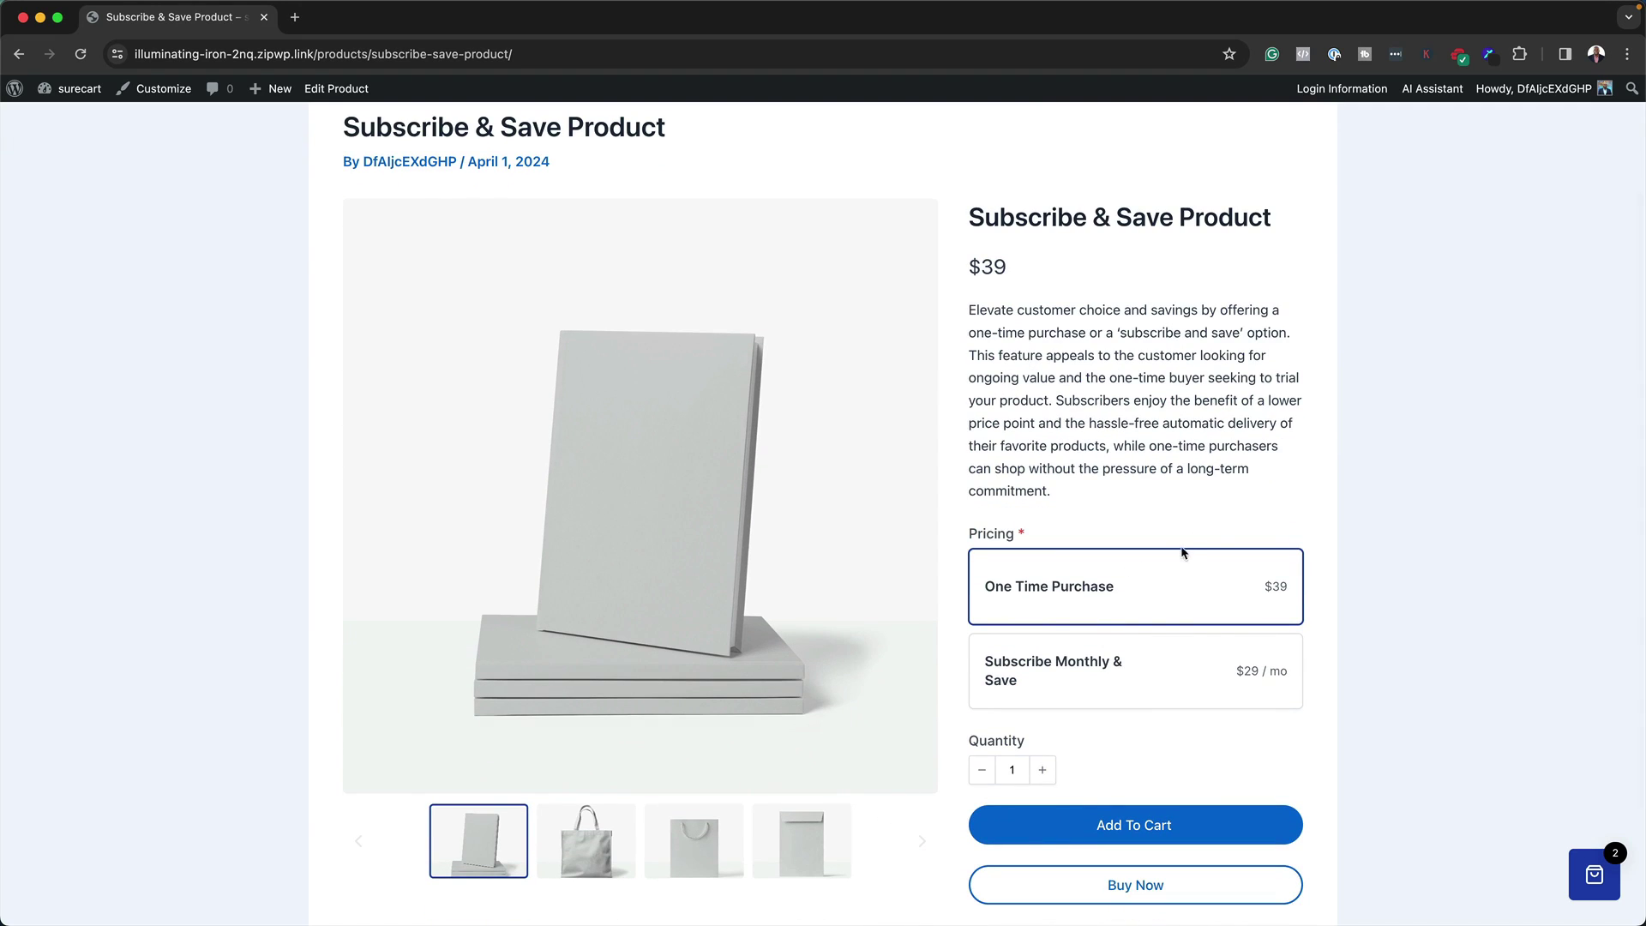
scroll(1234, 754, "down", 1)
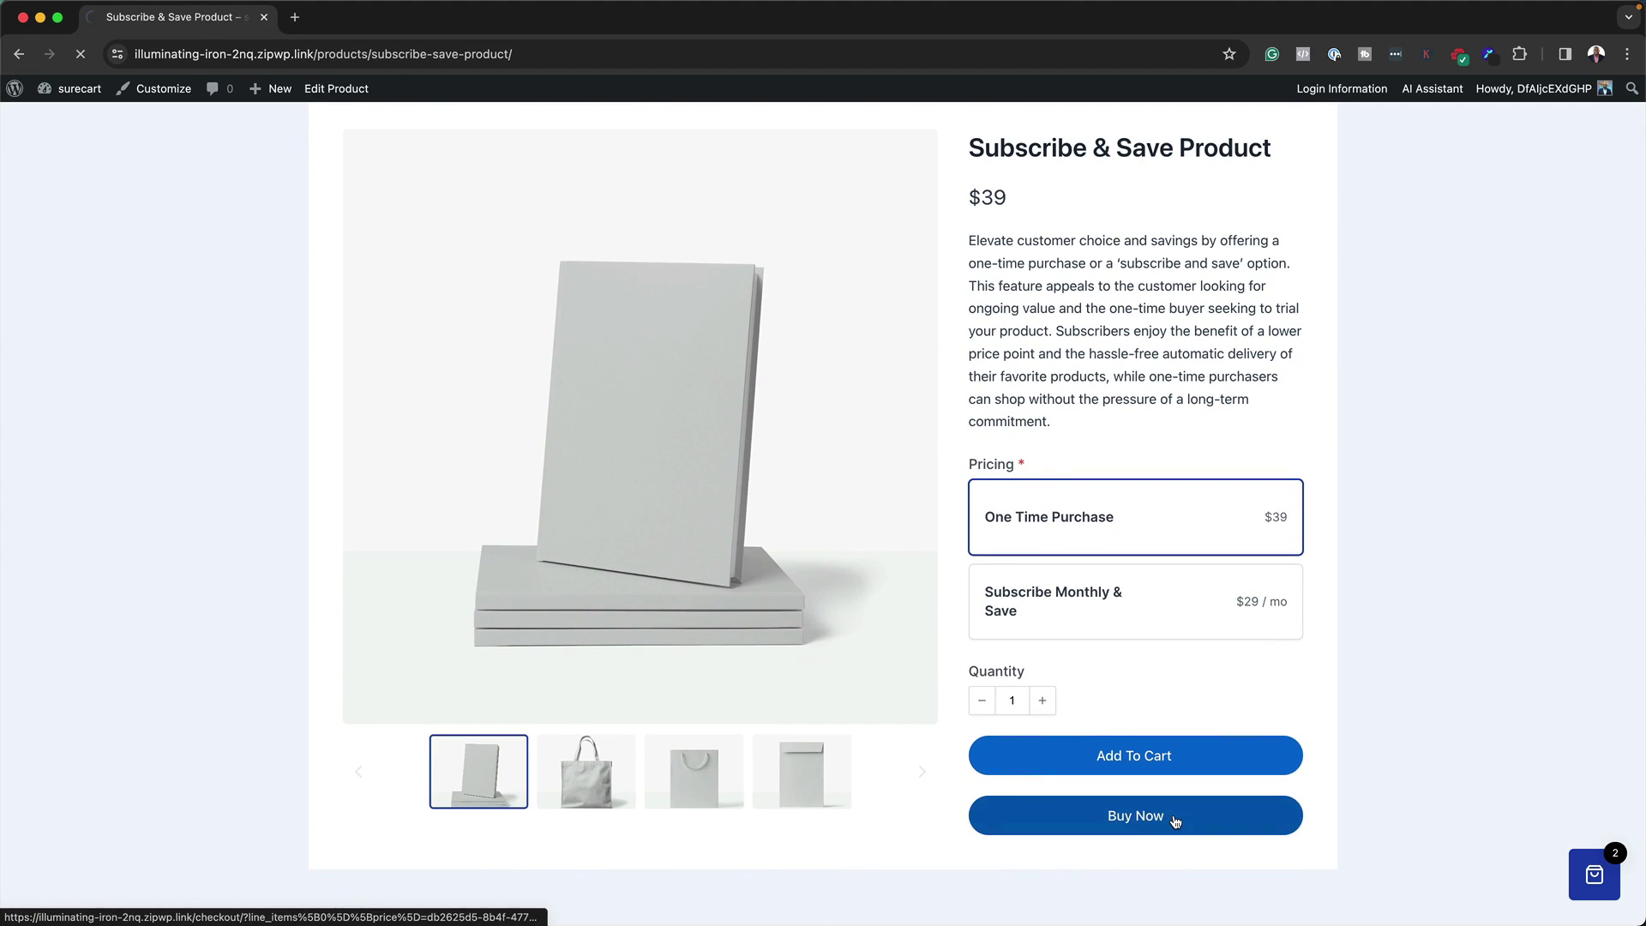
scroll(318, 587, "down", 4)
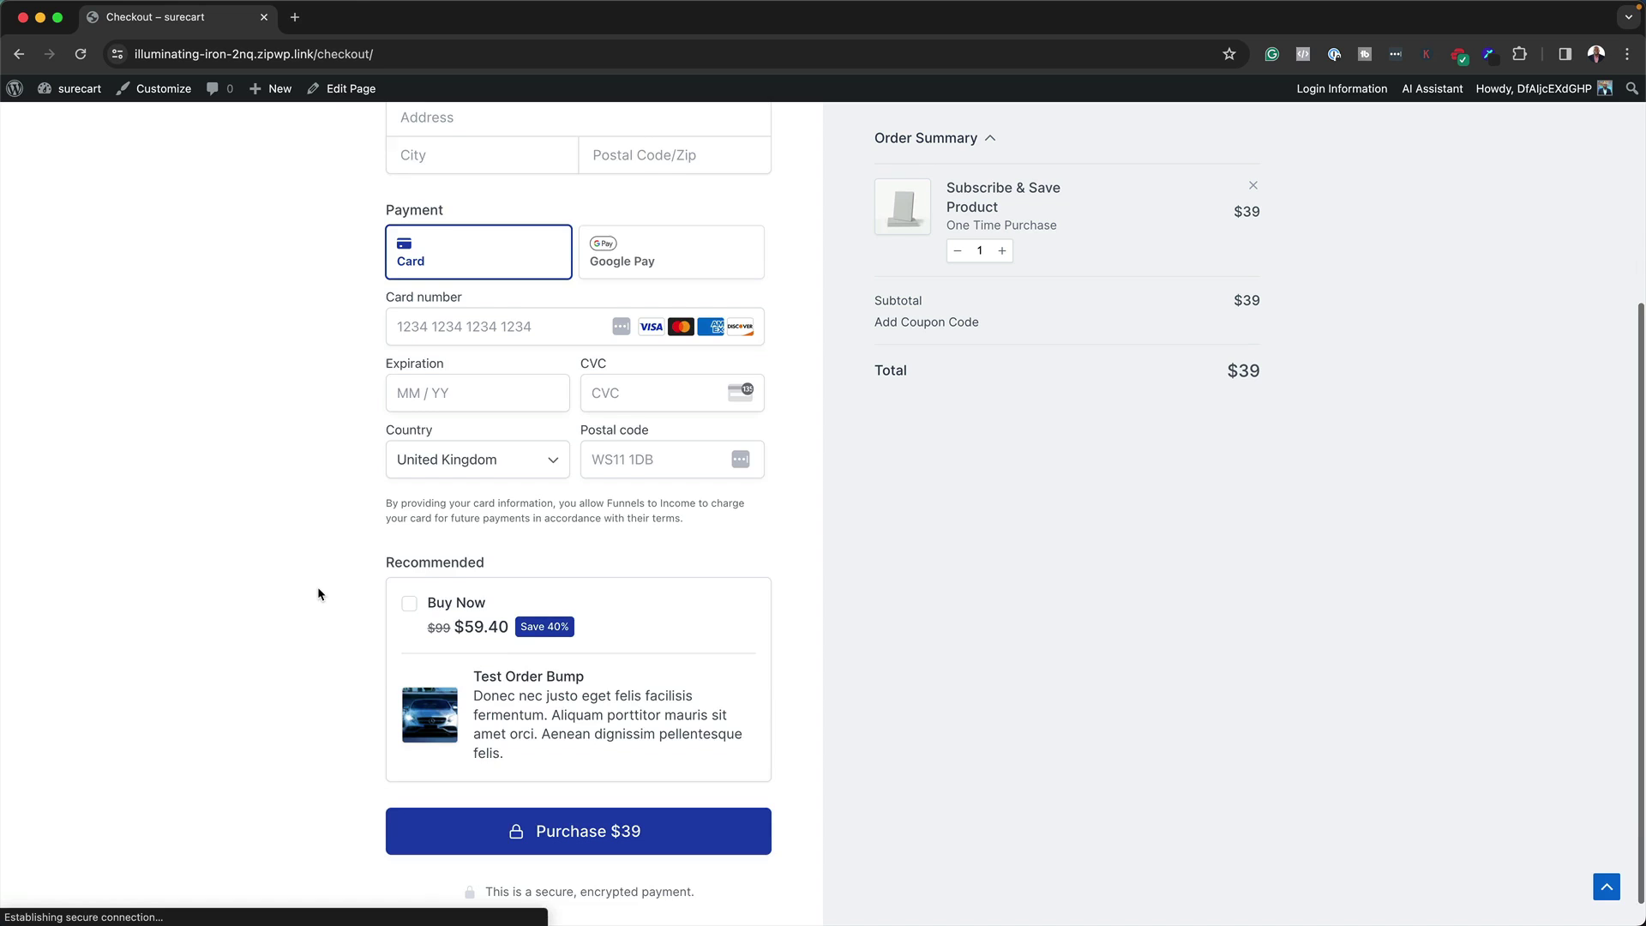
scroll(318, 586, "down", 1)
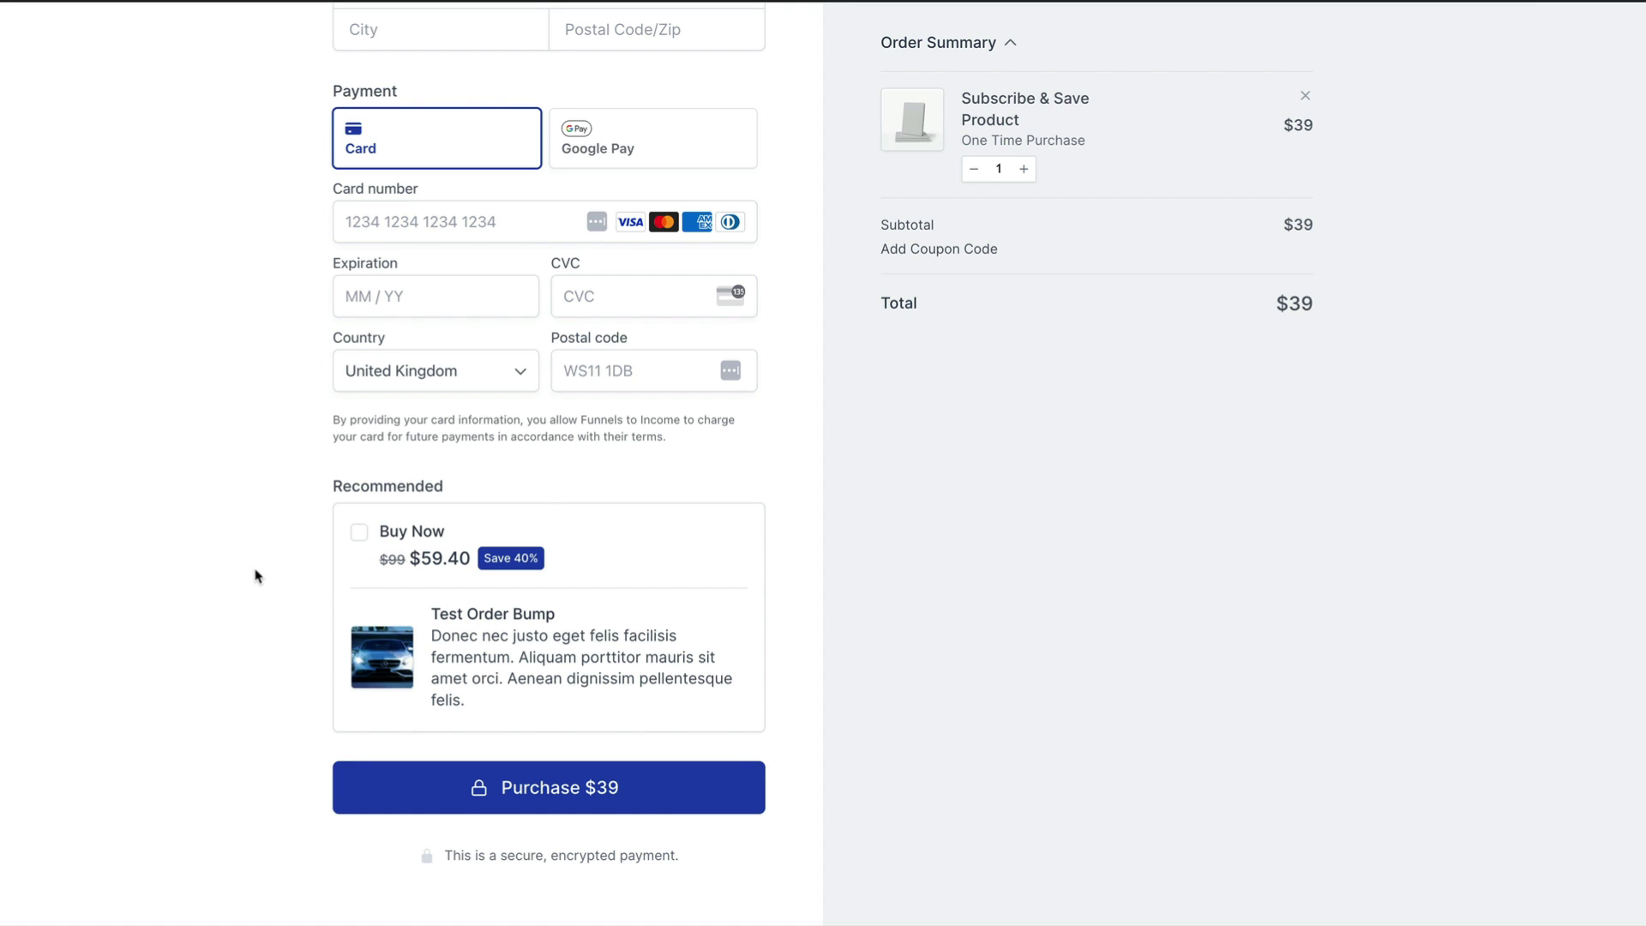
scroll(270, 526, "up", 3)
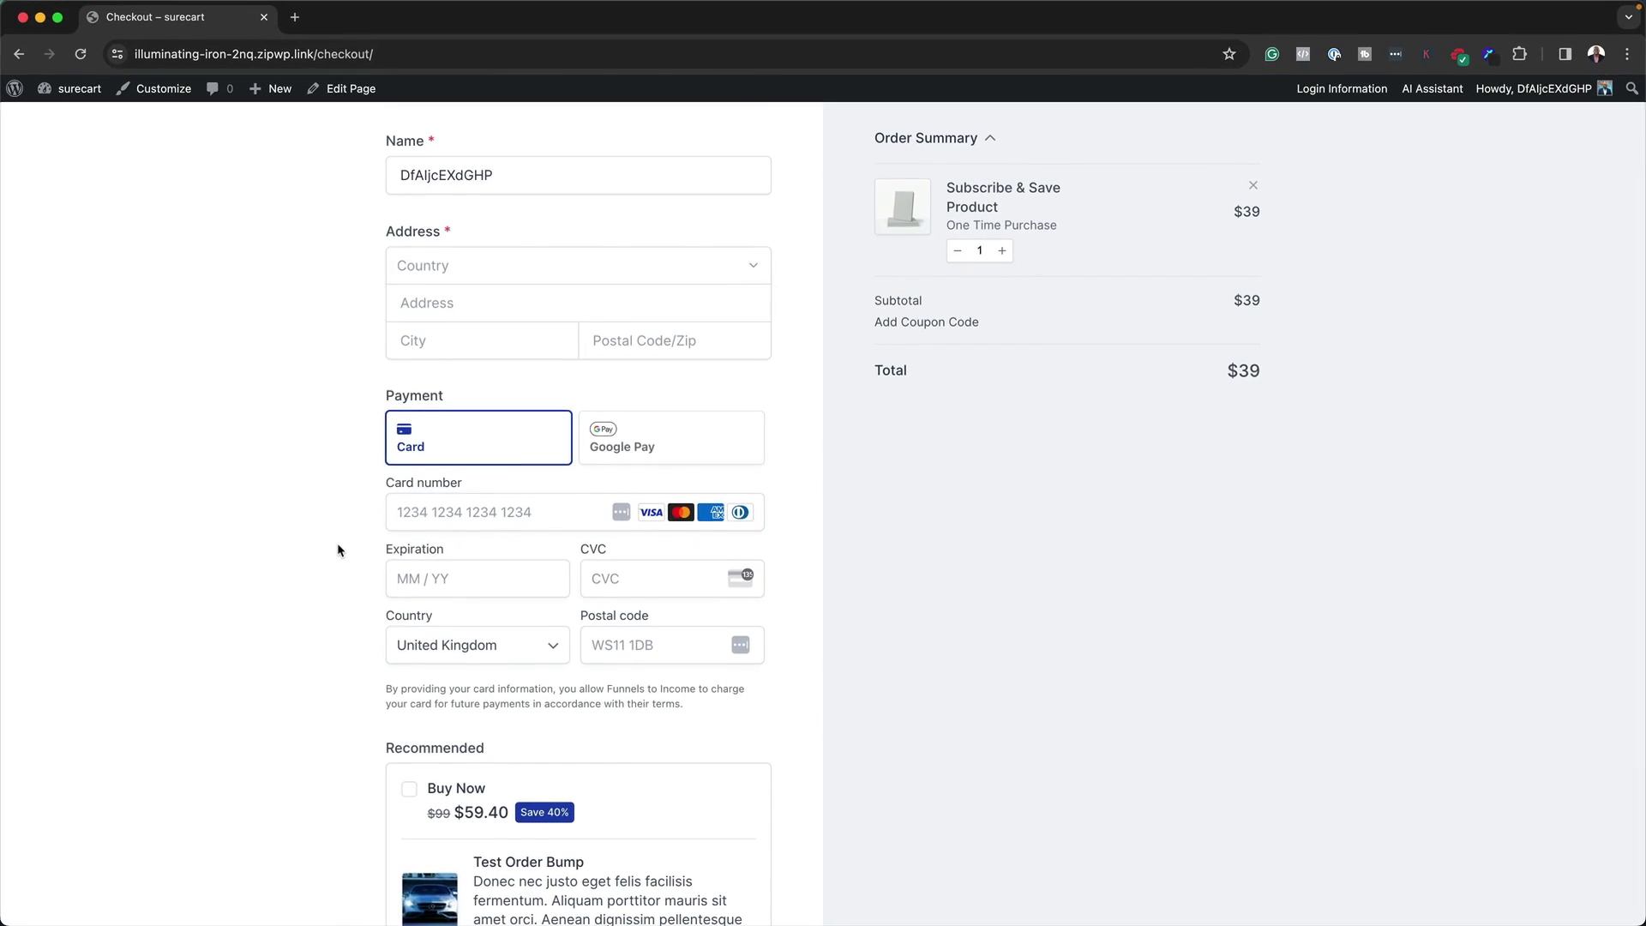
scroll(273, 525, "down", 3)
scroll(332, 559, "up", 4)
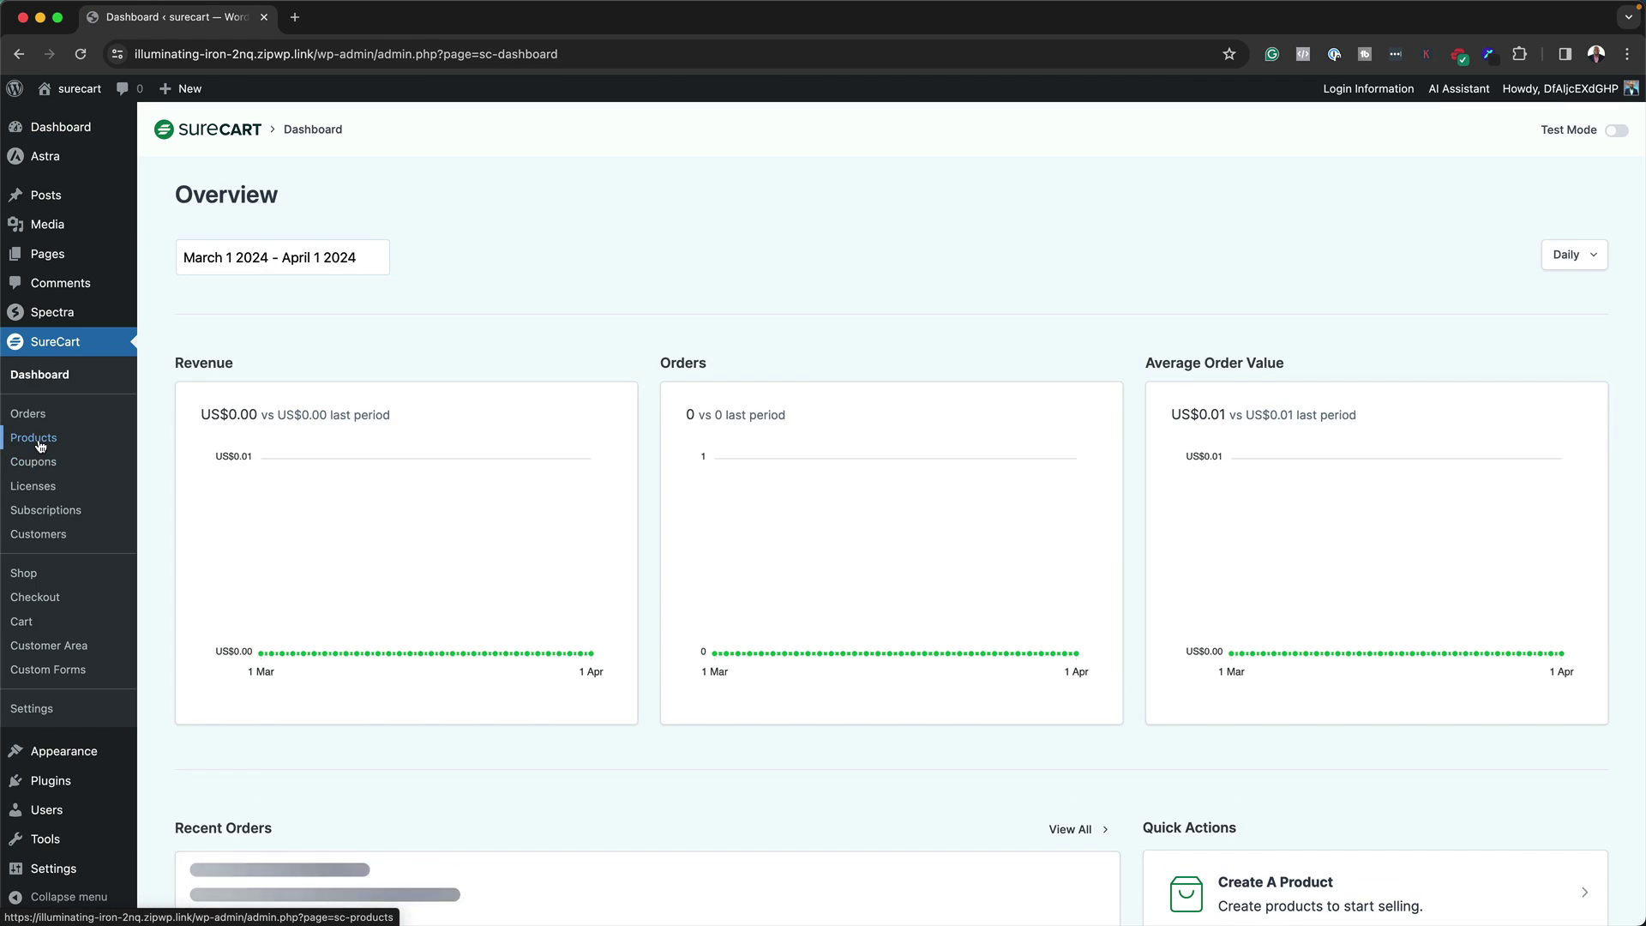
- Edit the Mak Upsell funnel to show offers when any of these items are in the cart
left_click(35, 435)
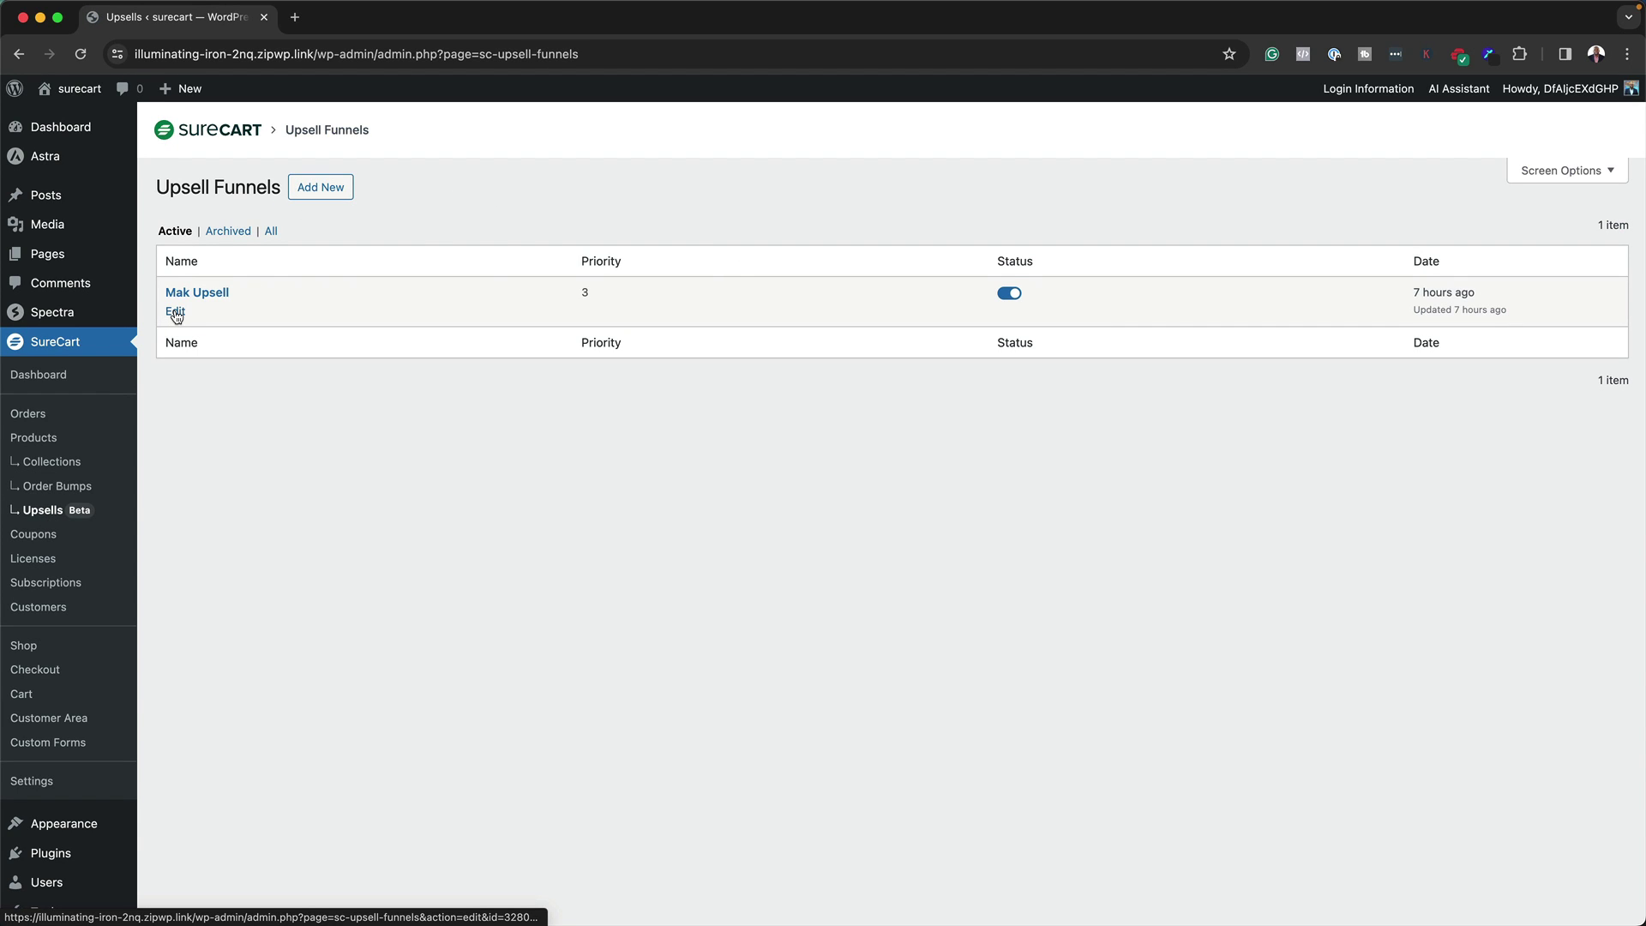
left_click(176, 313)
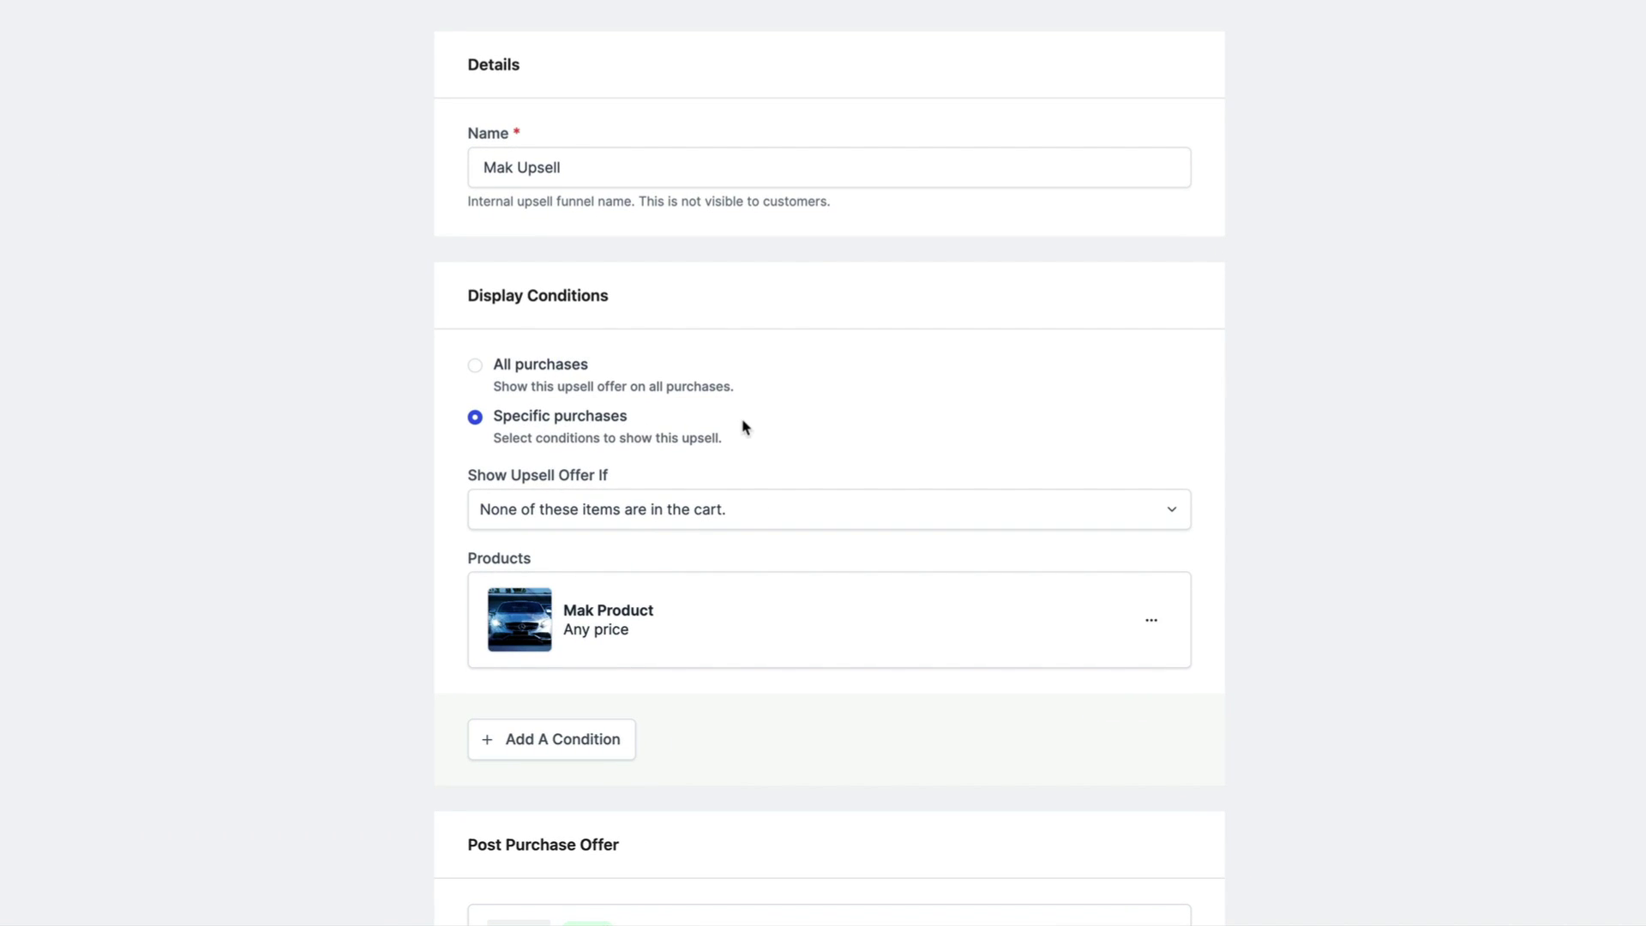
scroll(742, 426, "down", 1)
left_click(562, 453)
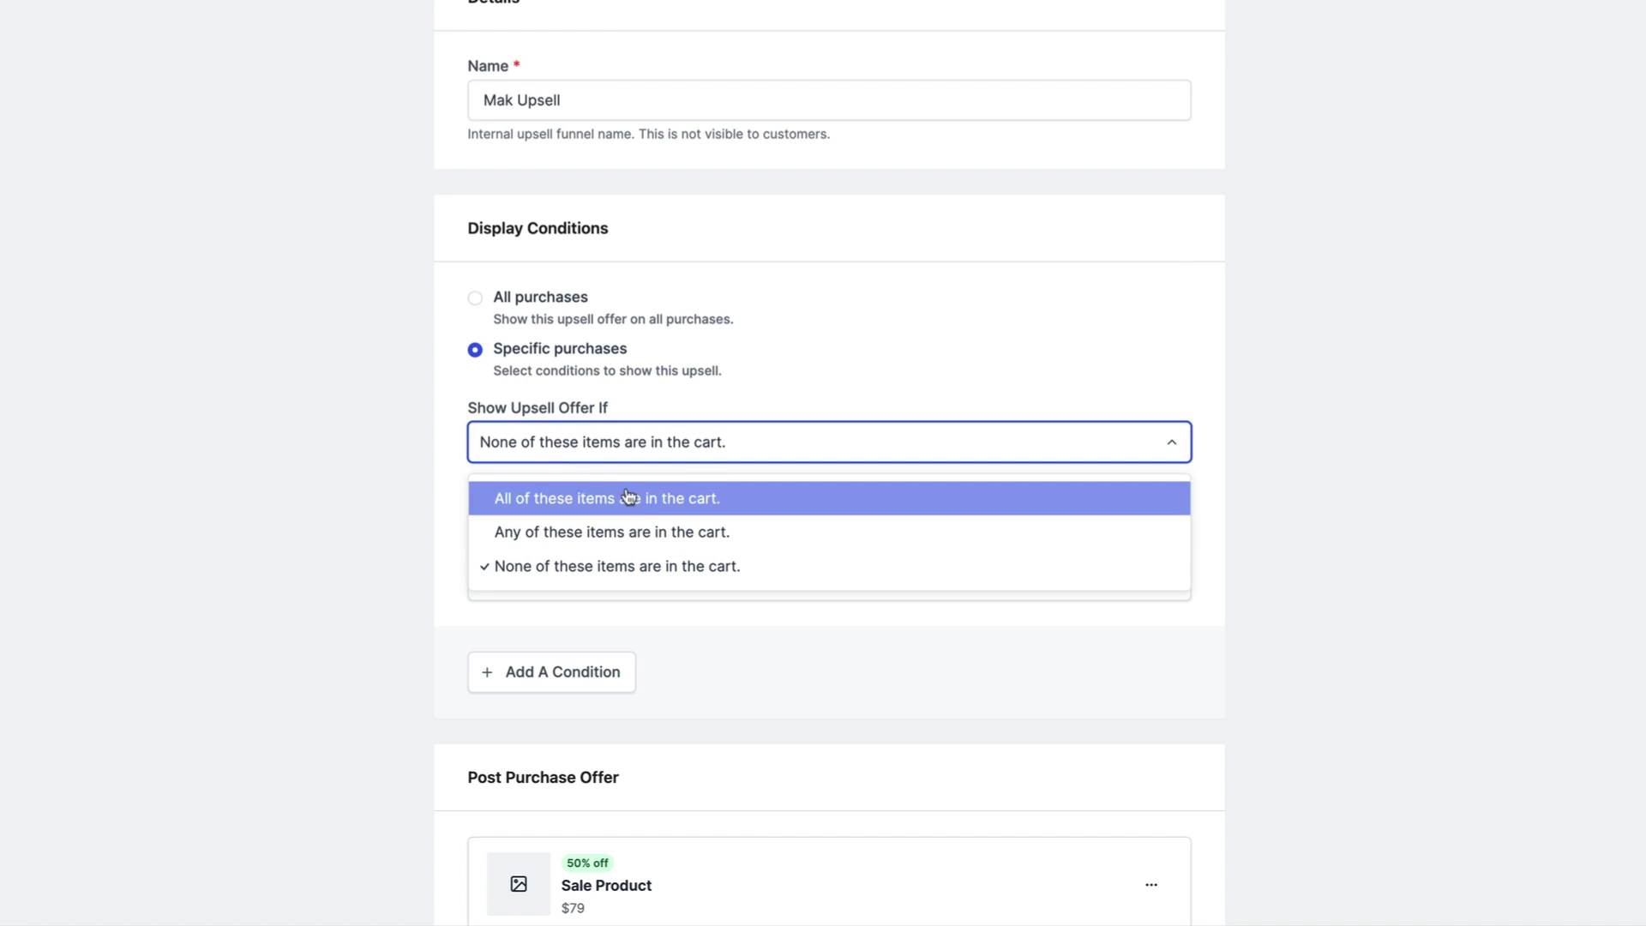
left_click(622, 540)
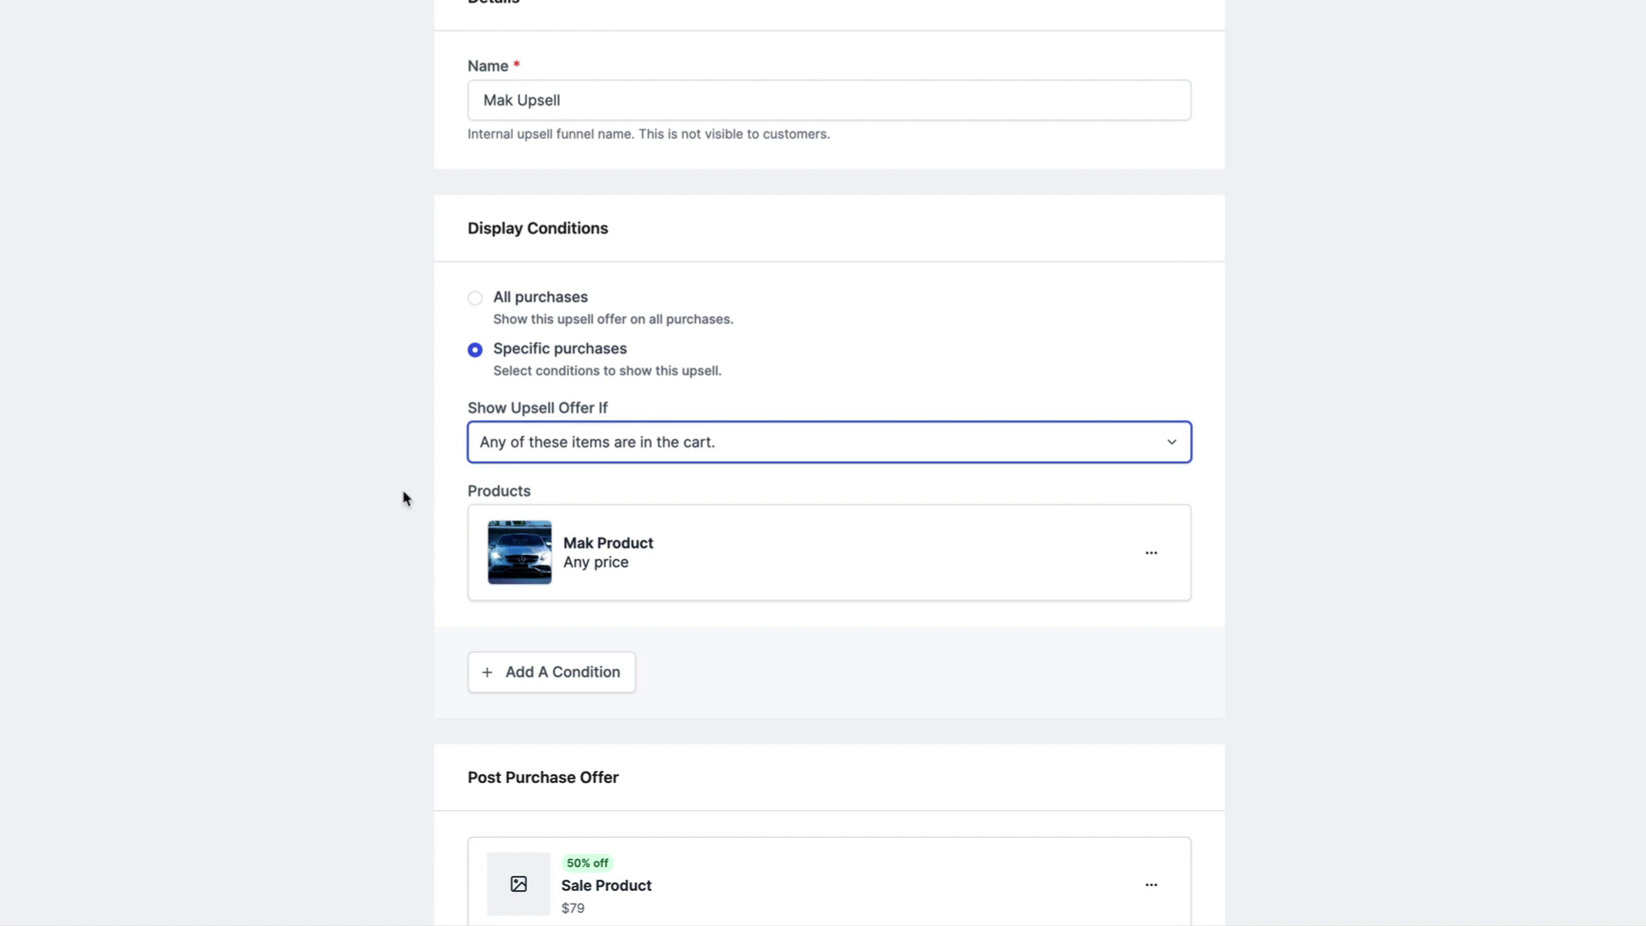
scroll(382, 599, "down", 2)
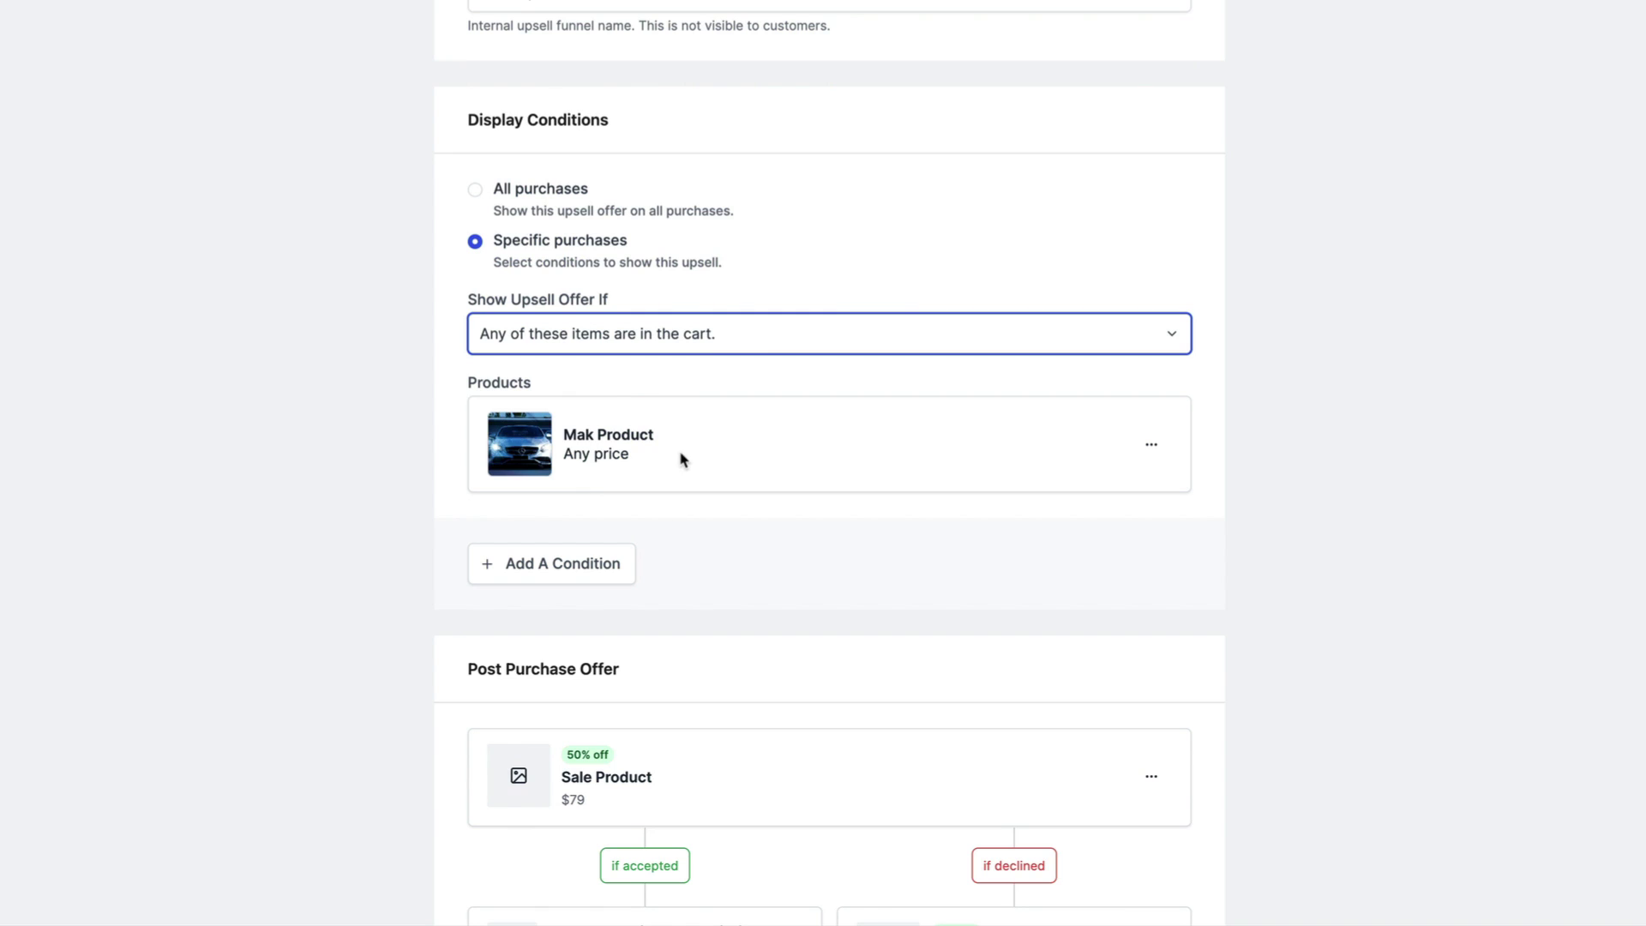
scroll(332, 500, "down", 2)
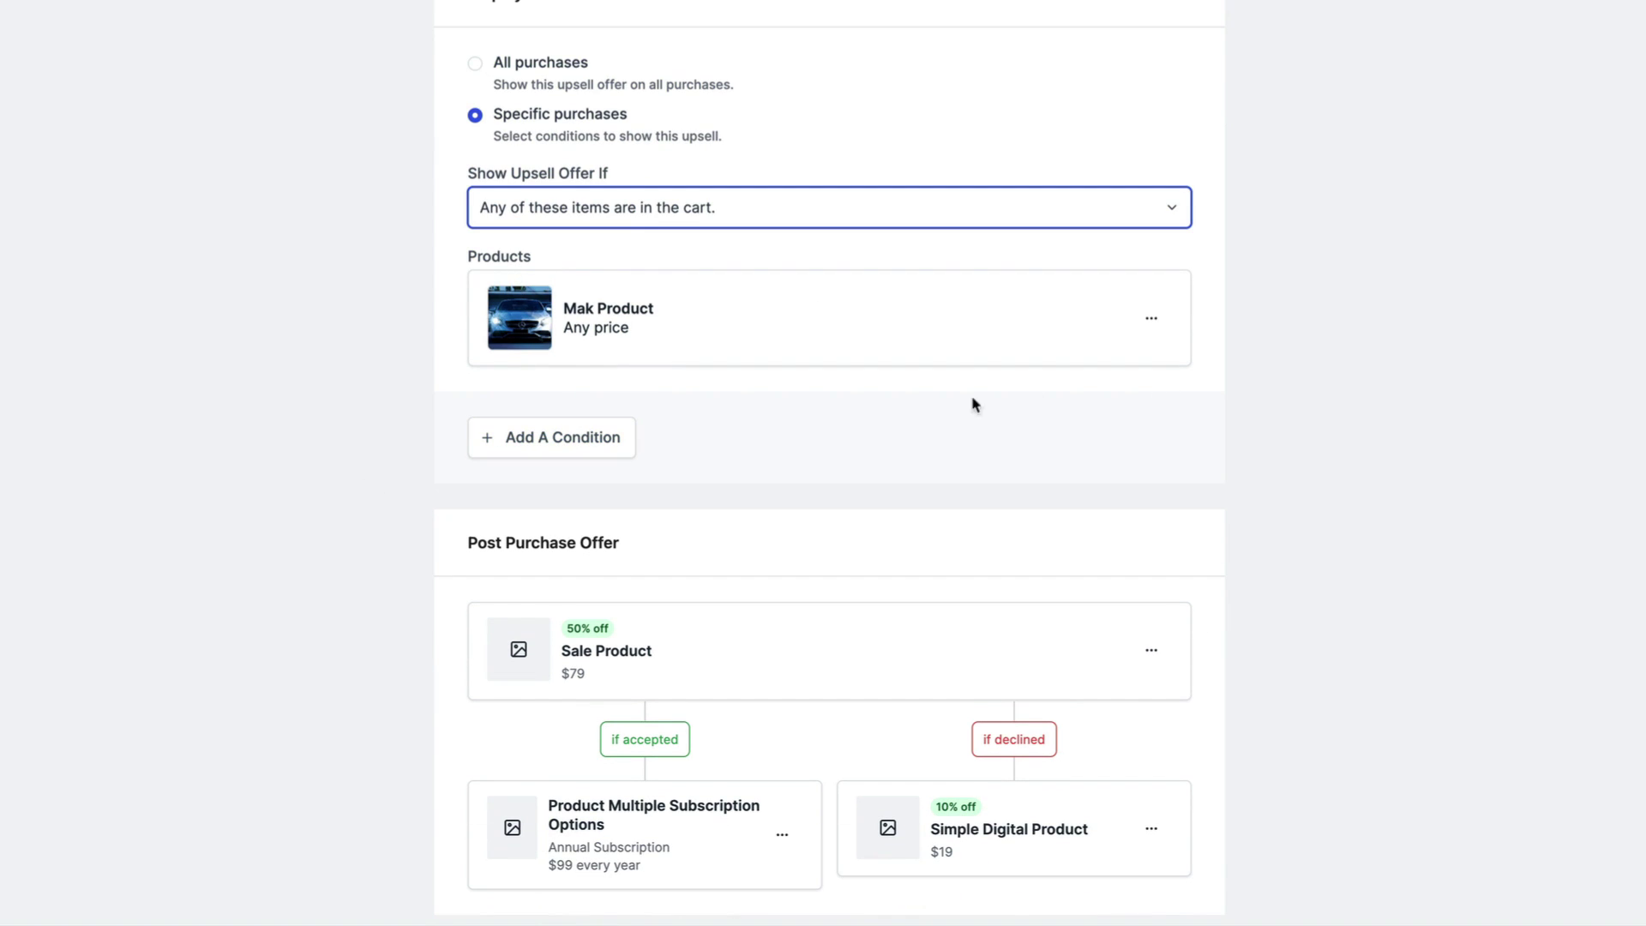
- Keep the Mak Product condition and review the 50%-off Sale Product and follow-up offers
left_click(1151, 319)
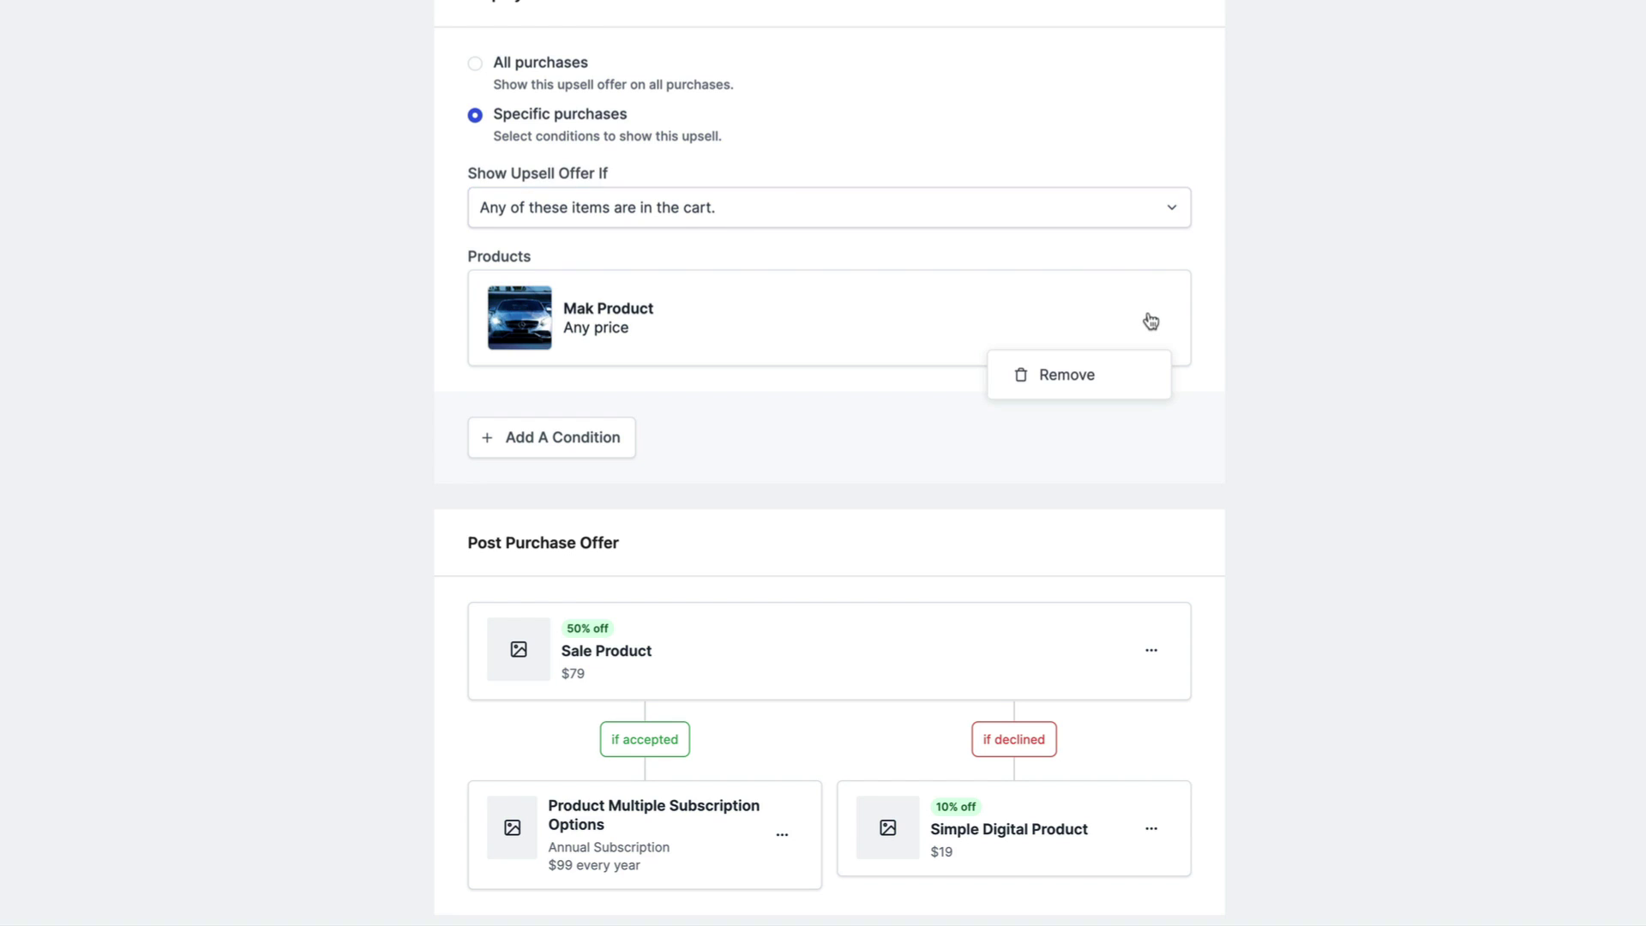
left_click(324, 447)
scroll(325, 447, "down", 2)
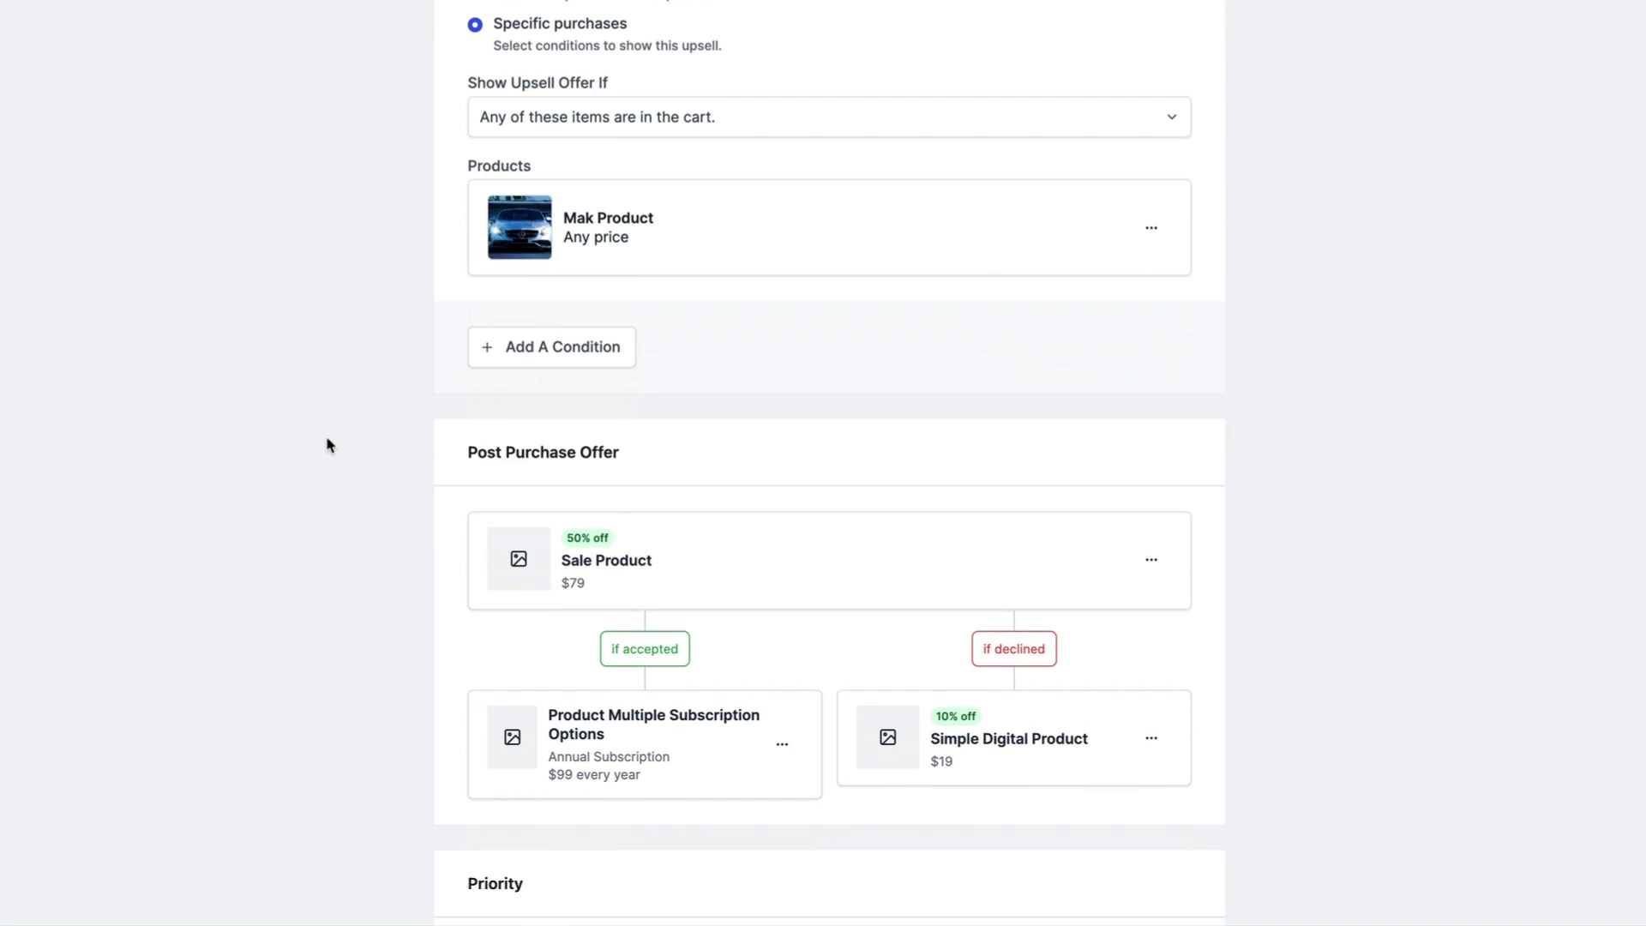
scroll(329, 443, "down", 4)
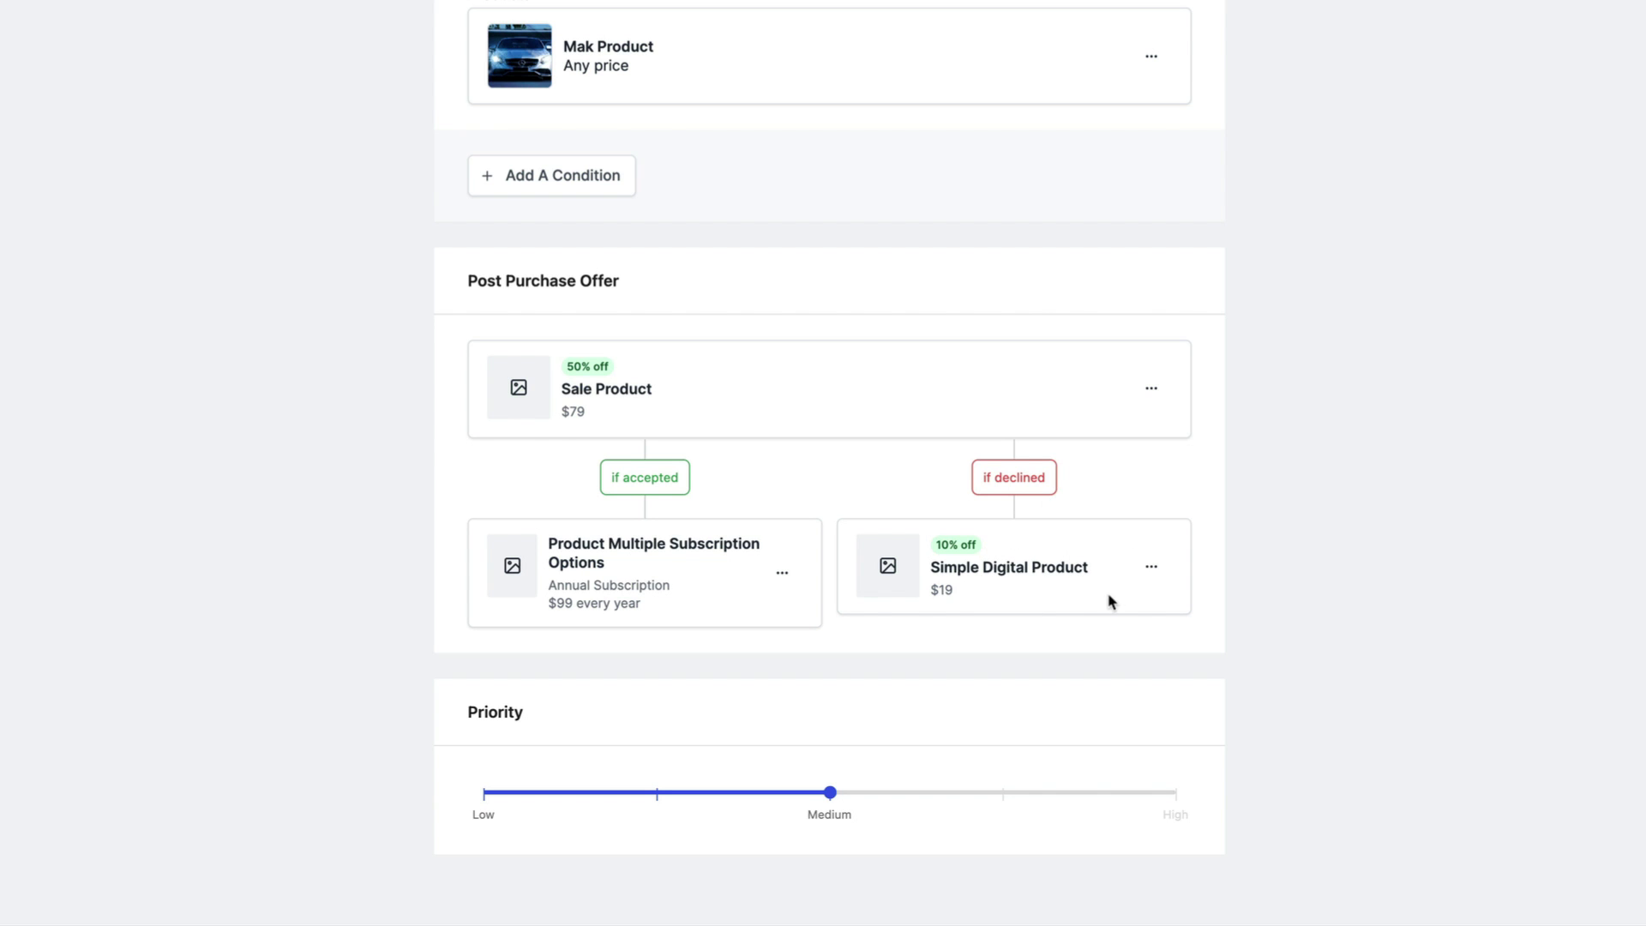
scroll(1111, 602, "down", 2)
scroll(1111, 598, "up", 4)
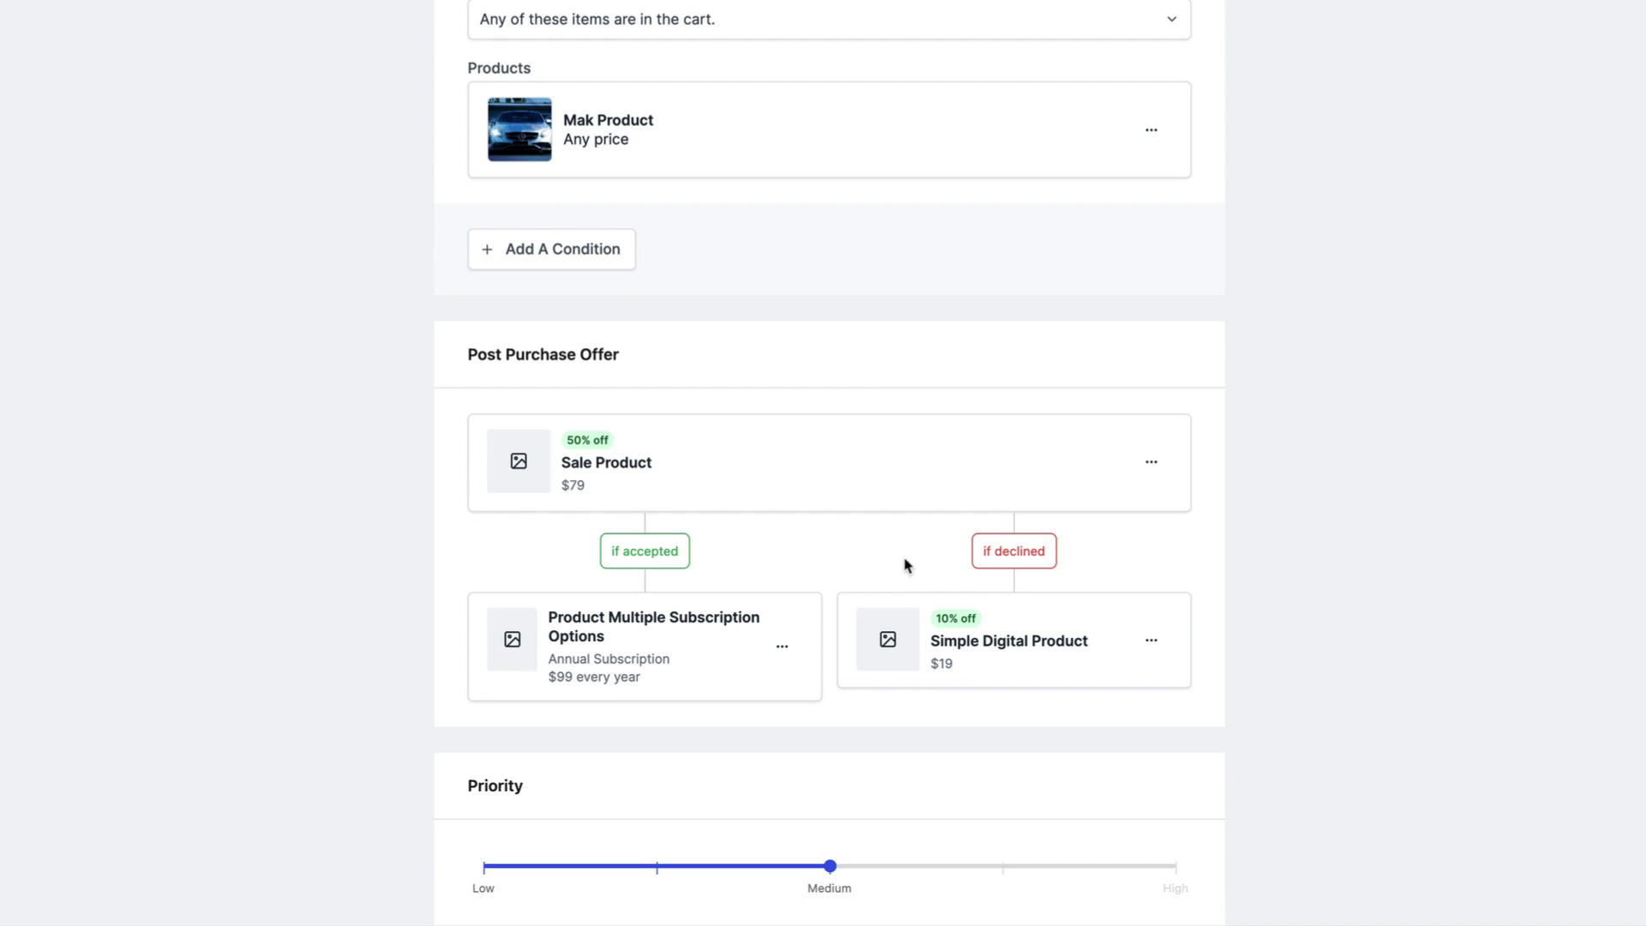
- Open the options menu on the declined-path Simple Digital Product offer card
left_click(1153, 645)
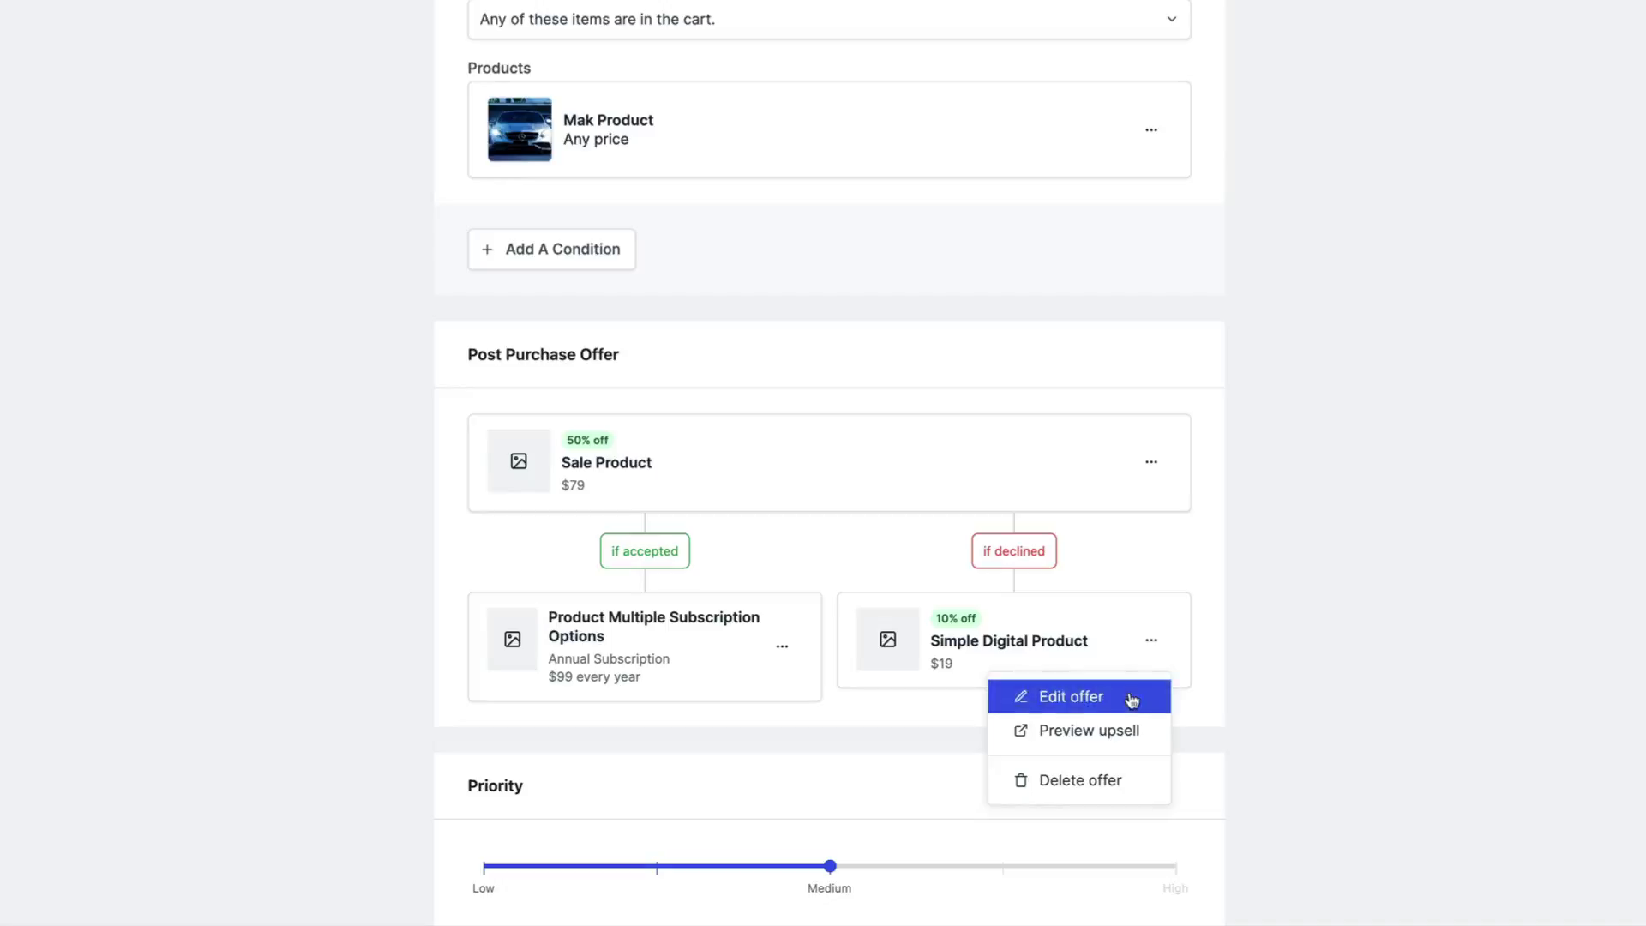